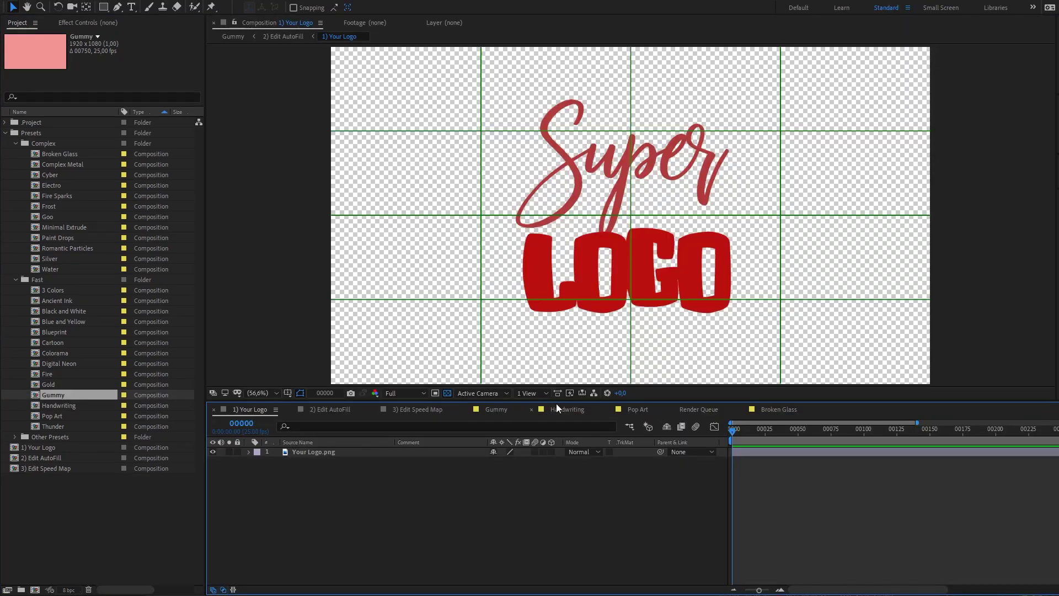
Step: Enlarge the composition viewer and try moving the Your Logo.png layer slightly upward in the 1) Your Logo composition
{"action": "left_click_drag", "start_coordinate": [556, 402], "coordinate": [554, 450]}
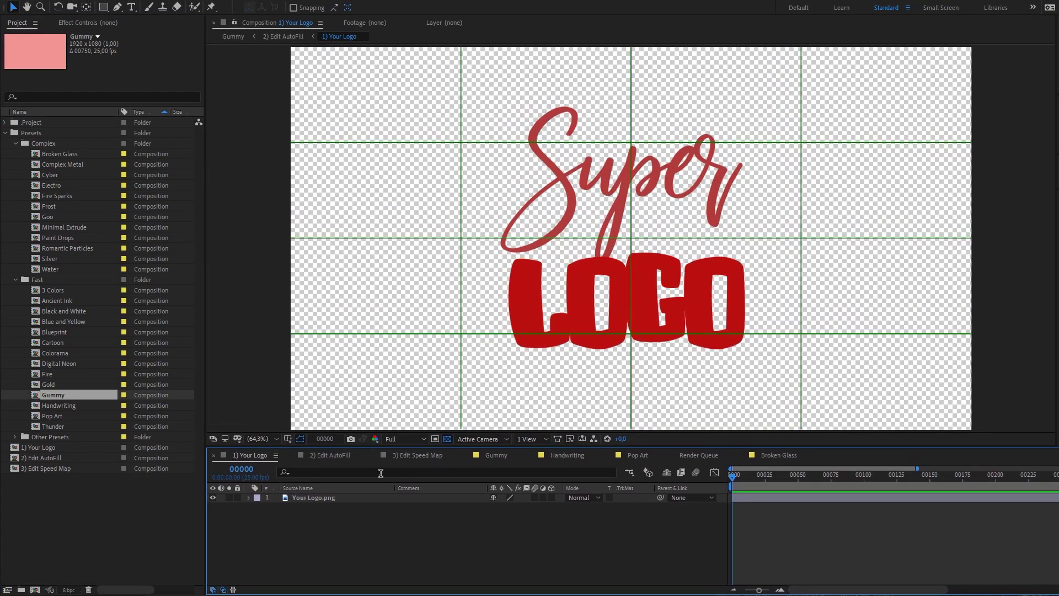
{"action": "left_click", "coordinate": [317, 498]}
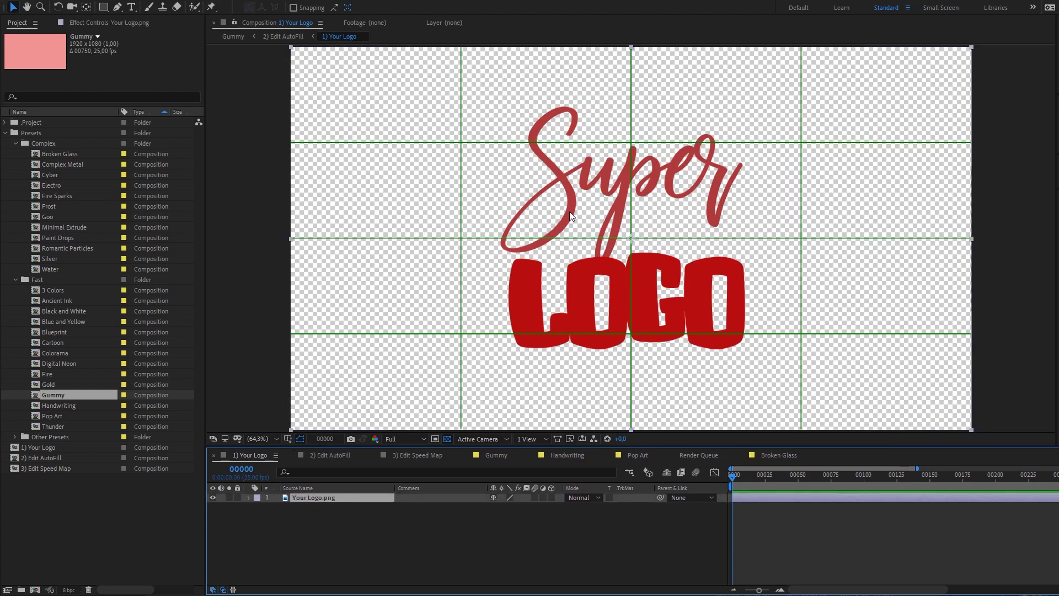
{"action": "left_click_drag", "start_coordinate": [651, 312], "coordinate": [653, 280]}
{"action": "key", "text": "ctrl+z"}
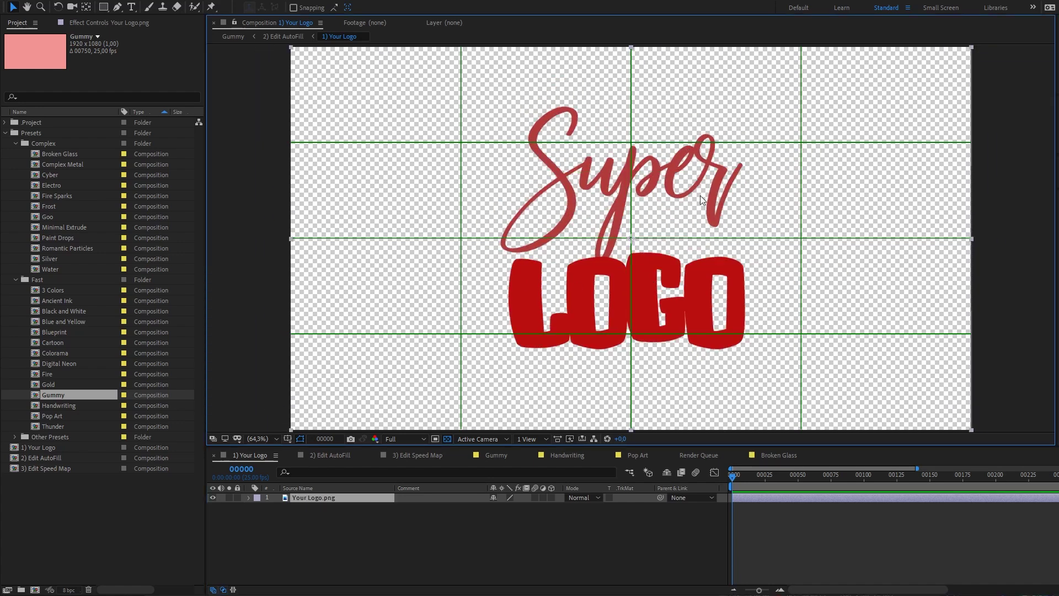
Step: Open the 2) Edit AutoFill composition and display the AutoFill effect settings of its 1) Your Logo layer
{"action": "left_click", "coordinate": [326, 458]}
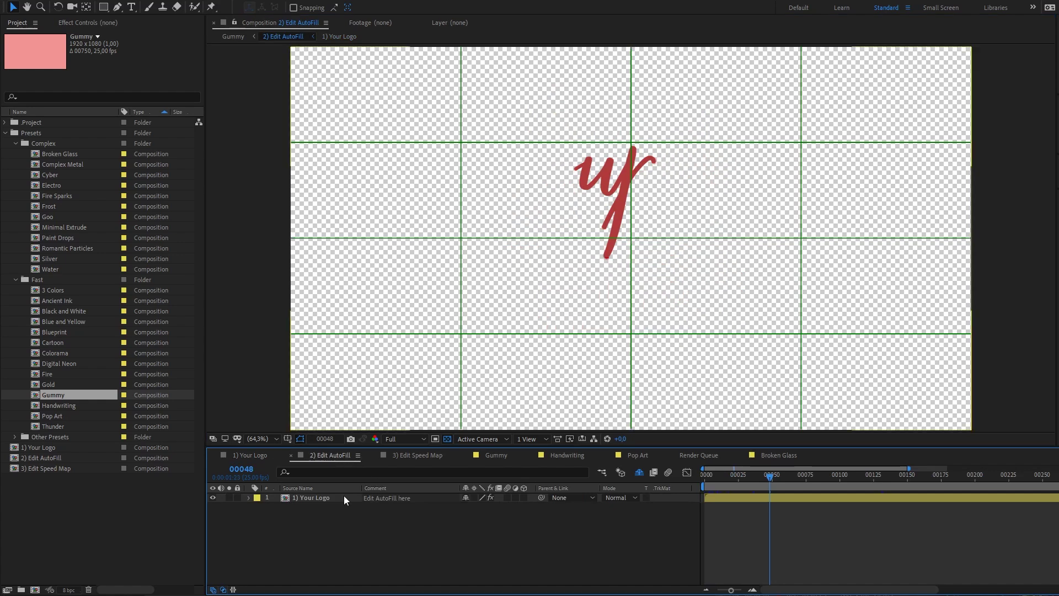
{"action": "left_click", "coordinate": [323, 499]}
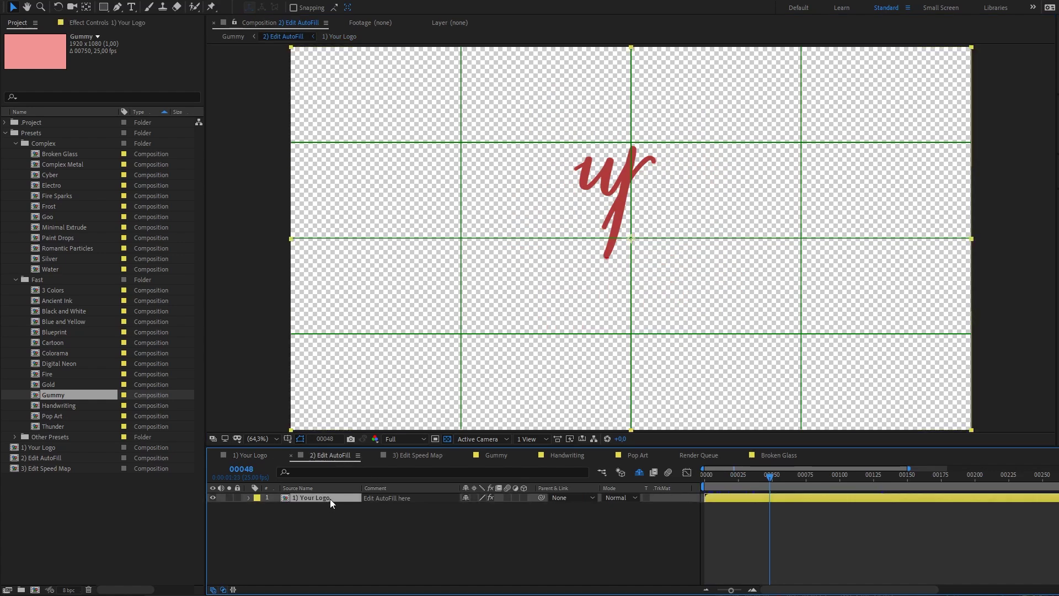
{"action": "left_click", "coordinate": [255, 457]}
{"action": "left_click", "coordinate": [328, 457]}
{"action": "left_click", "coordinate": [113, 23]}
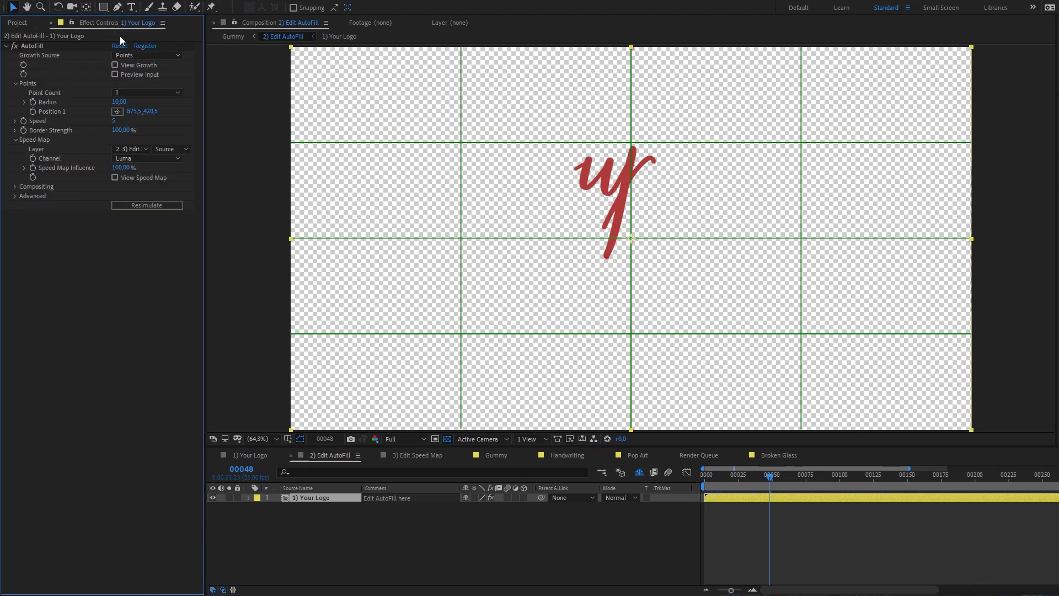
{"action": "left_click", "coordinate": [43, 47]}
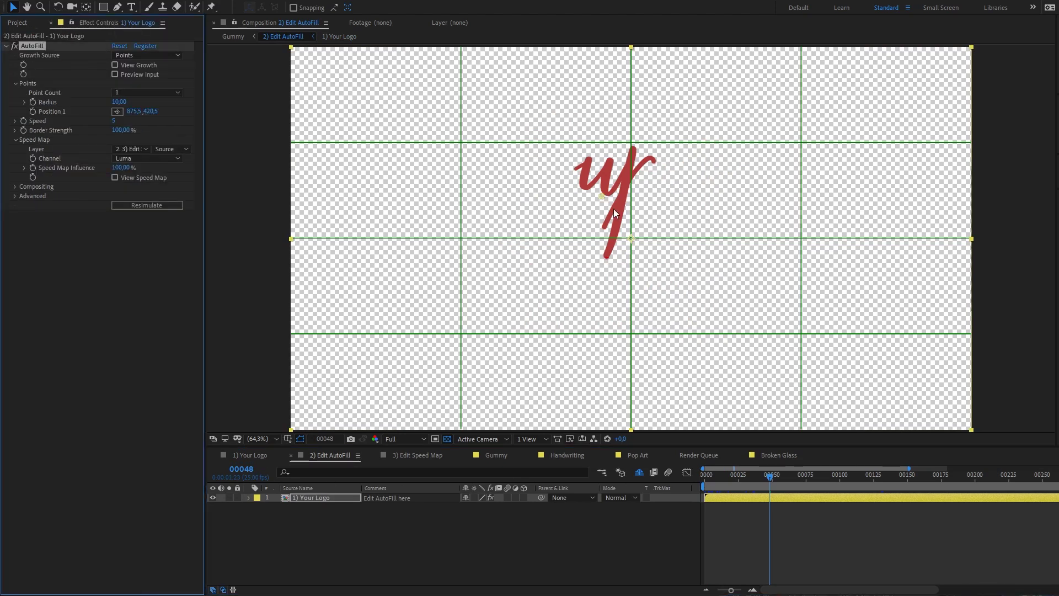
Step: Turn on AutoFill's Preview Input and dock the effect settings as a separate column beside the project list
{"action": "left_click", "coordinate": [115, 75]}
{"action": "scroll", "coordinate": [606, 165], "scroll_direction": "up", "scroll_amount": 4}
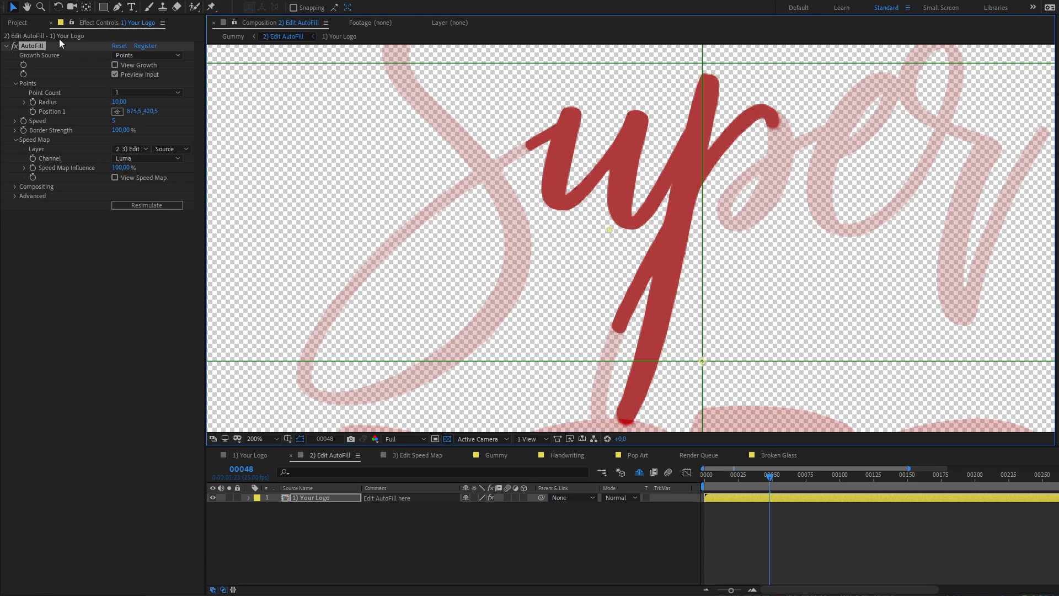
{"action": "left_click_drag", "start_coordinate": [72, 22], "coordinate": [188, 183]}
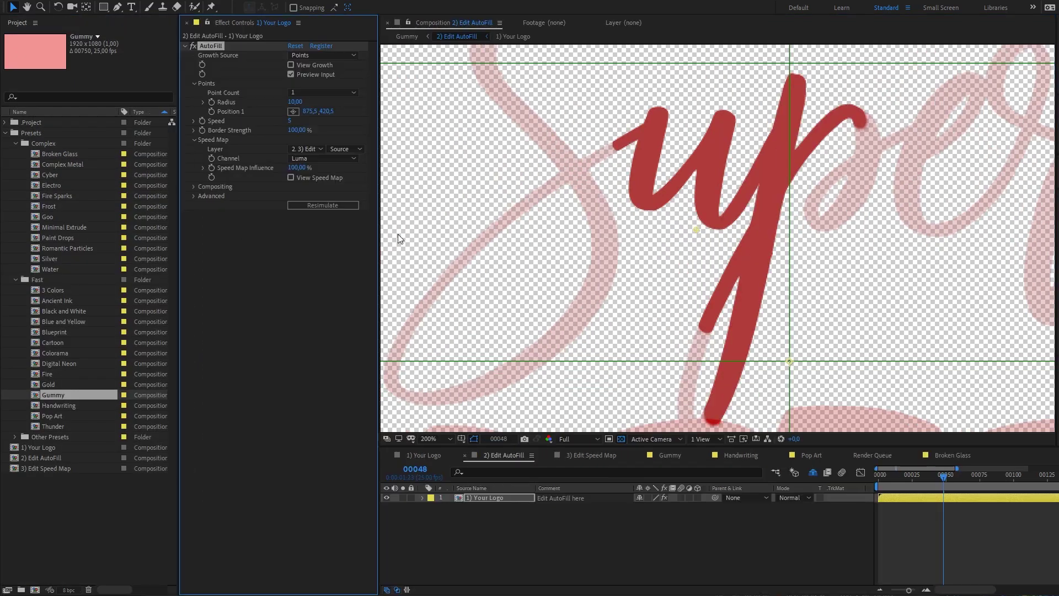
Step: Inspect the fill's progress over the whole logo and turn off AutoFill's Preview Input
{"action": "scroll", "coordinate": [695, 230], "scroll_direction": "down", "scroll_amount": 1}
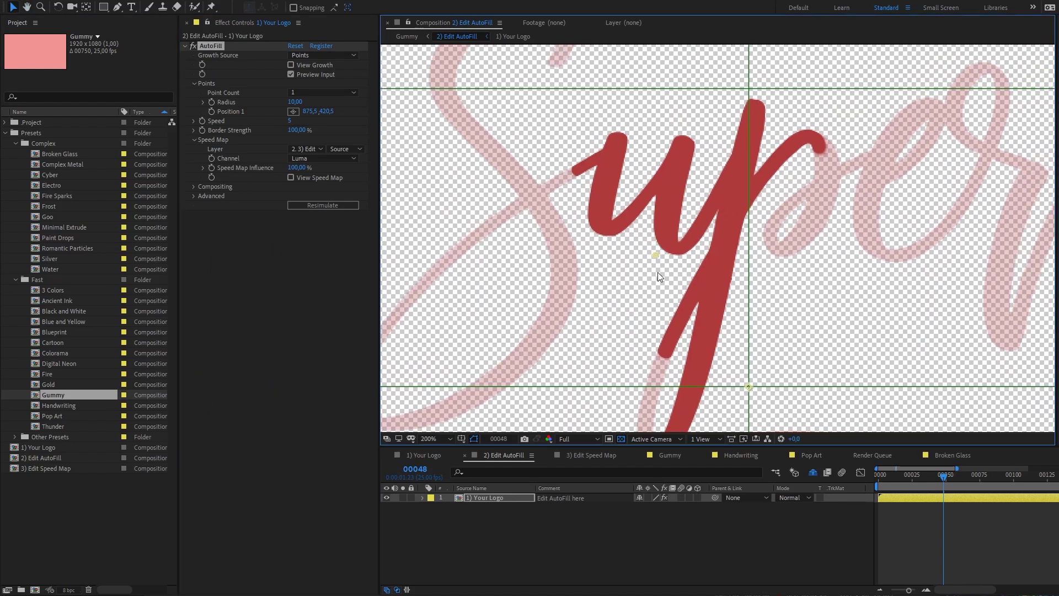
{"action": "scroll", "coordinate": [663, 269], "scroll_direction": "down", "scroll_amount": 1}
{"action": "left_click_drag", "start_coordinate": [740, 345], "coordinate": [650, 279]}
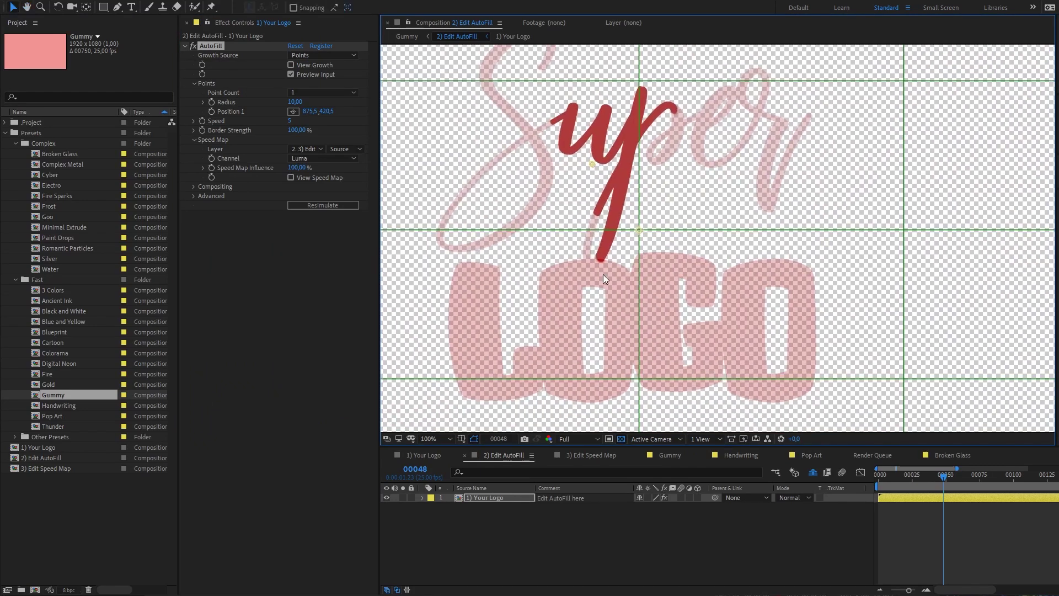
{"action": "left_click", "coordinate": [291, 76]}
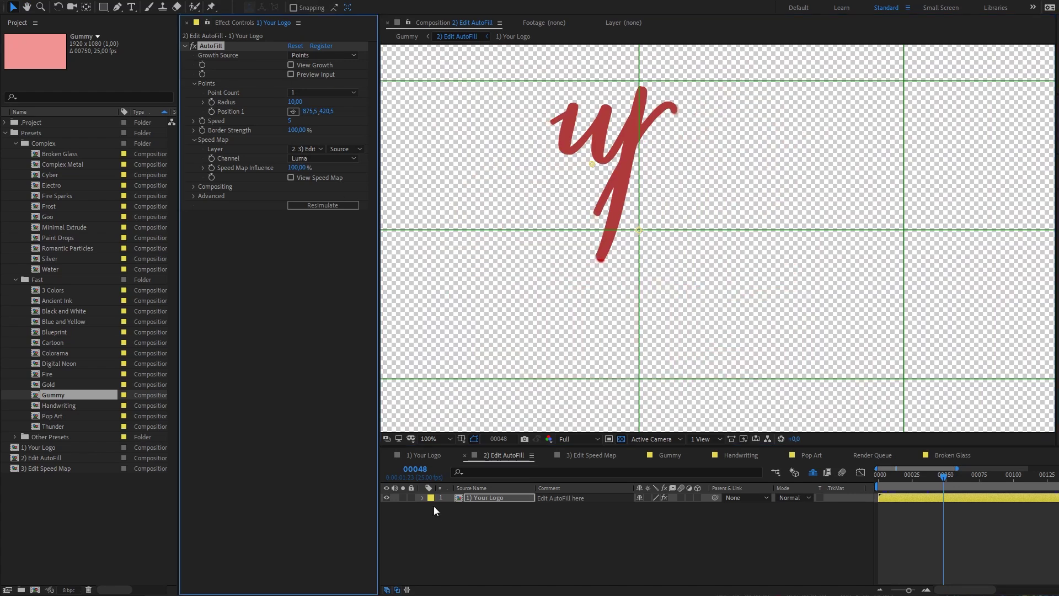
Step: Open the 3) Edit Speed Map composition at frame 8, select the Inner Shadow layer and show source names for the layers
{"action": "left_click", "coordinate": [590, 456]}
{"action": "mouse_move", "coordinate": [891, 477]}
{"action": "left_mouse_down"}
{"action": "mouse_move", "coordinate": [901, 478]}
{"action": "mouse_move", "coordinate": [886, 477]}
{"action": "left_mouse_up"}
{"action": "left_click", "coordinate": [488, 526]}
{"action": "left_click", "coordinate": [497, 515]}
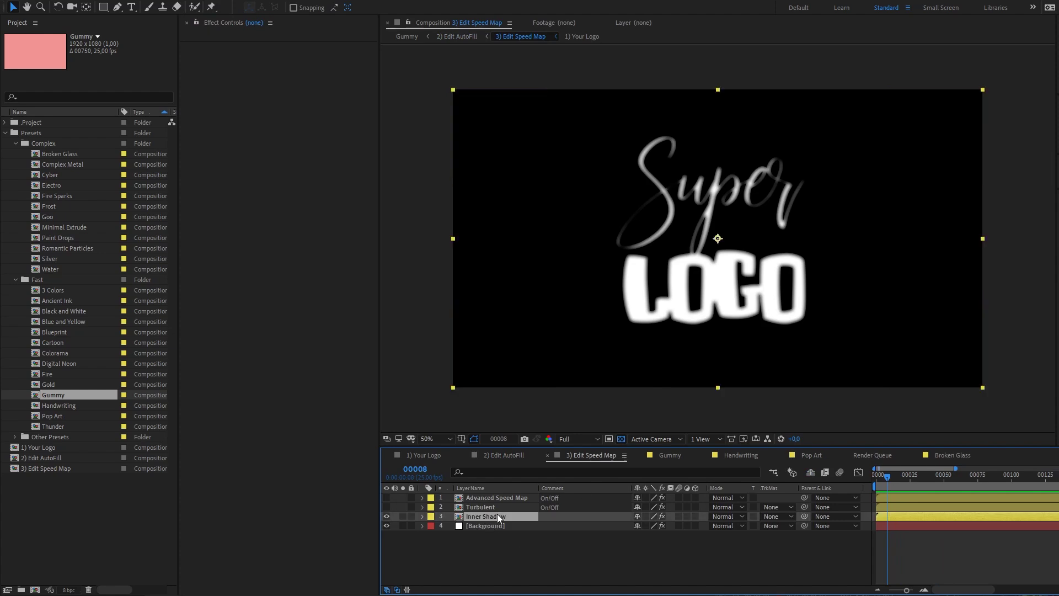
{"action": "left_click", "coordinate": [477, 488]}
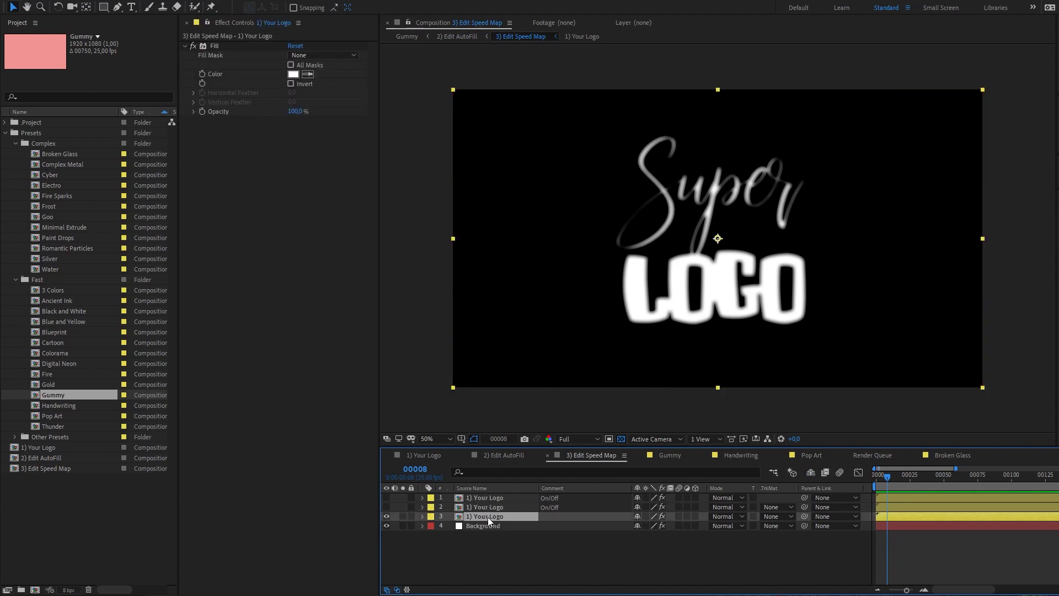
Step: Examine the speed map's bright and dark strokes up close, briefly soloing the third layer
{"action": "key", "text": "period"}
{"action": "key", "text": "period"}
{"action": "key", "text": "period"}
{"action": "key", "text": "period"}
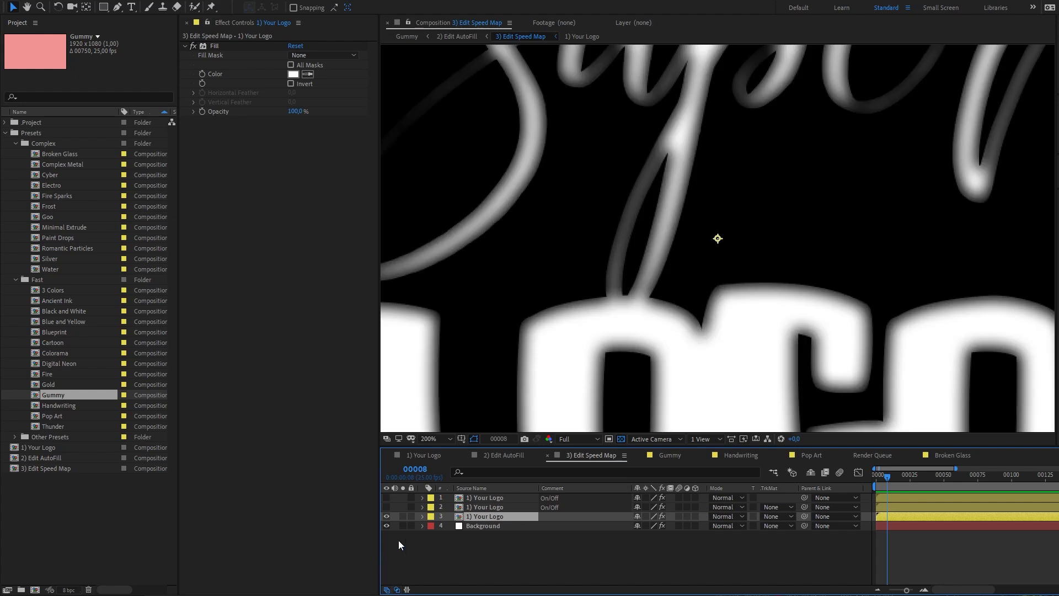
{"action": "left_click", "coordinate": [403, 516]}
{"action": "left_click", "coordinate": [403, 516]}
Step: Preview the 2) Edit AutoFill animation from the first frame and scrub to frame 104
{"action": "left_click", "coordinate": [506, 454]}
{"action": "left_click", "coordinate": [228, 140]}
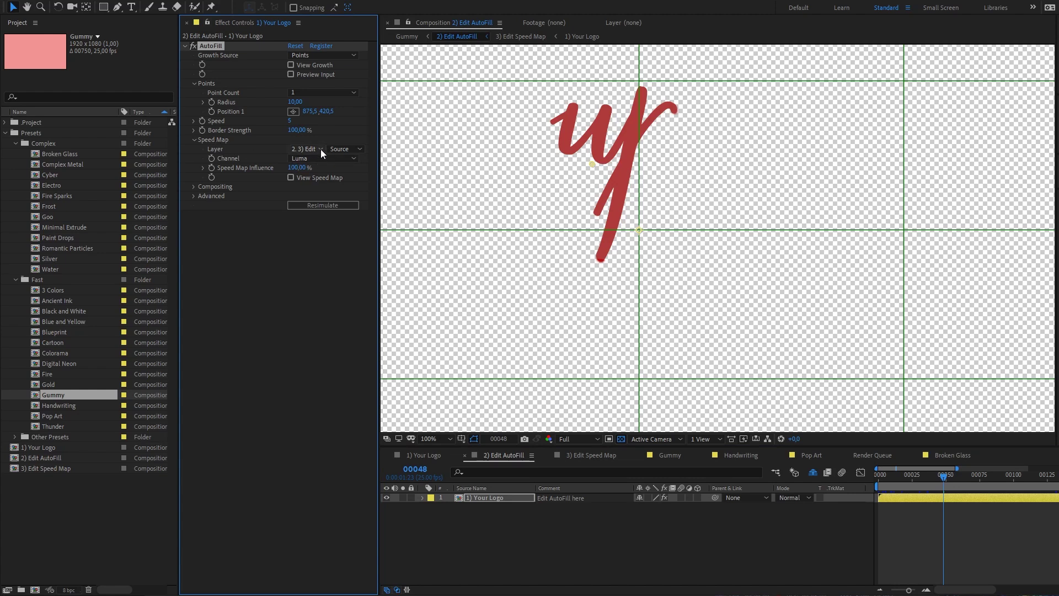
{"action": "key", "text": "Home"}
{"action": "key", "text": "space"}
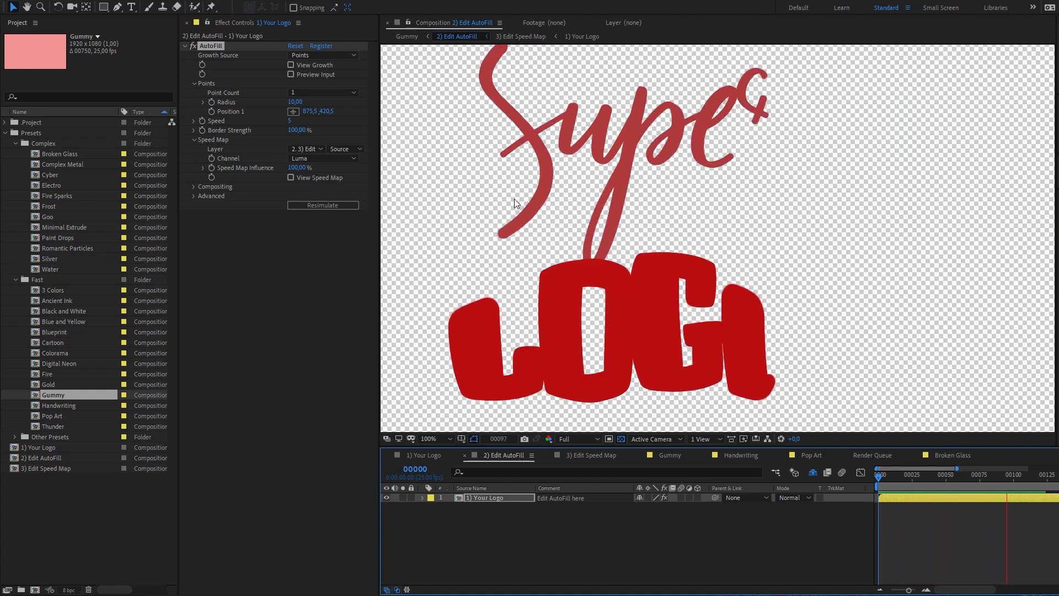
{"action": "left_click_drag", "start_coordinate": [889, 485], "coordinate": [1018, 481]}
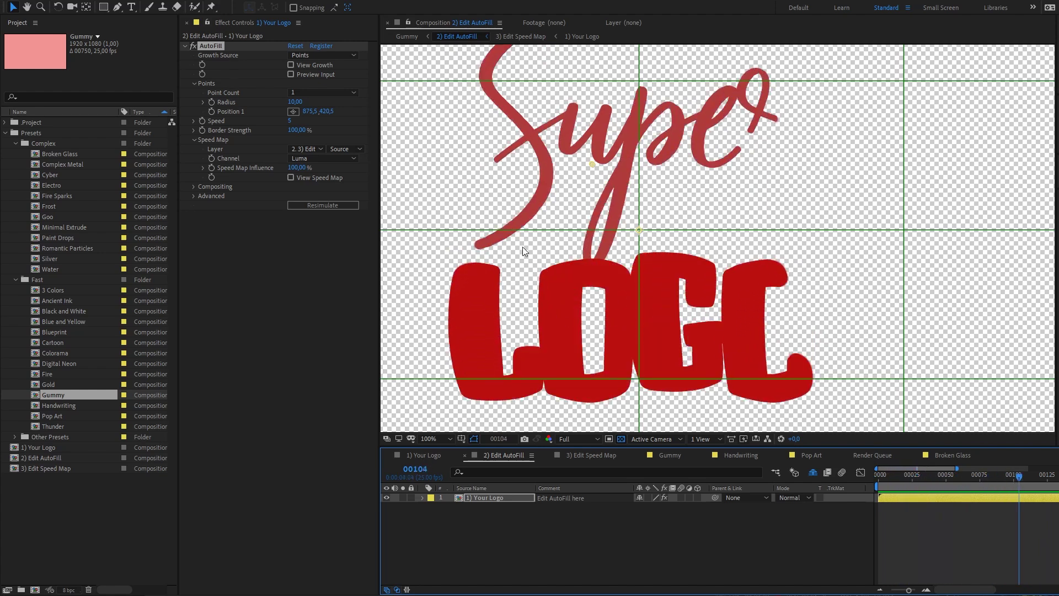
Step: Check the letter S in the speed map, replay the AutoFill animation from the start and view the whole logo
{"action": "left_click", "coordinate": [581, 455]}
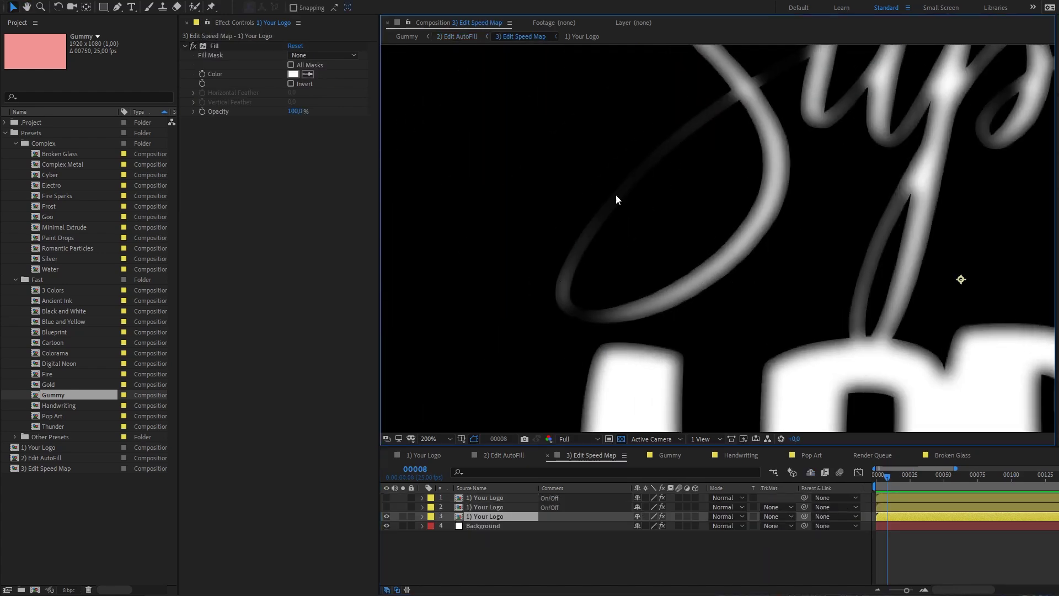
{"action": "left_click", "coordinate": [517, 455]}
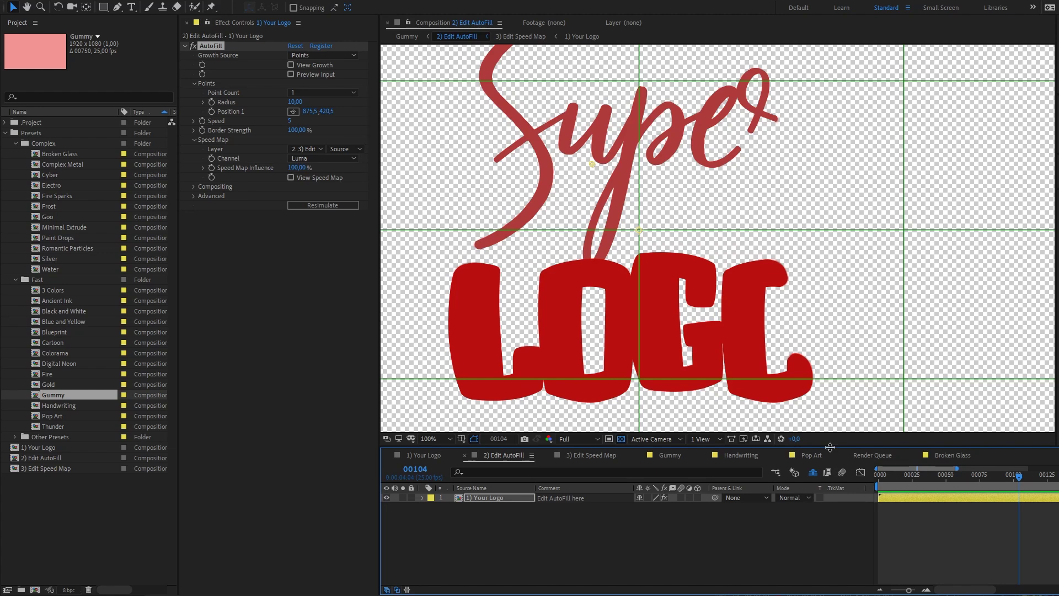
{"action": "left_click", "coordinate": [878, 475]}
{"action": "key", "text": "space"}
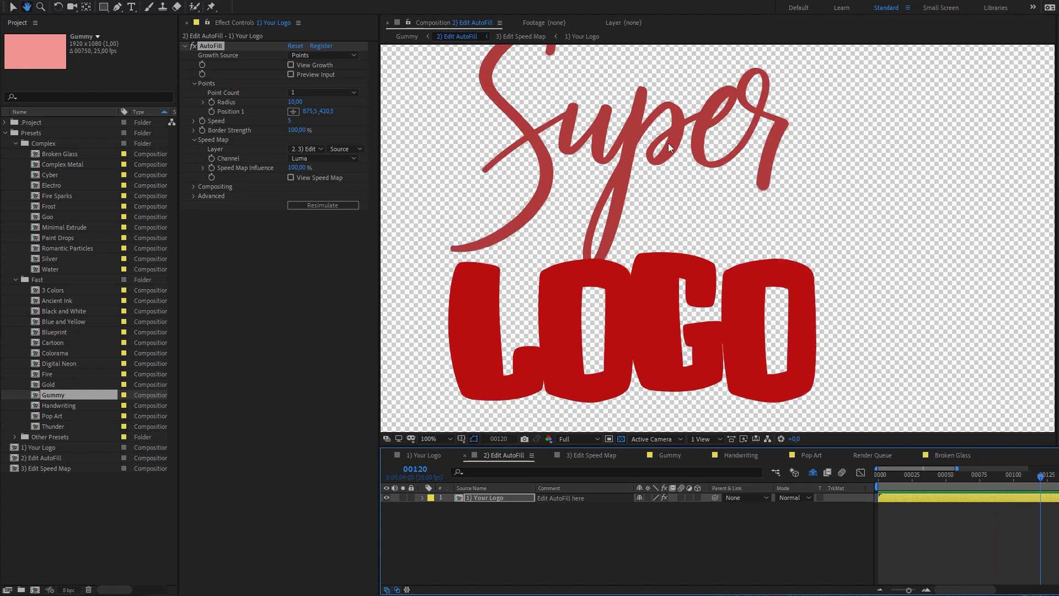
{"action": "key", "text": "alt+apostrophe"}
{"action": "scroll", "coordinate": [649, 179], "scroll_direction": "down", "scroll_amount": 2}
{"action": "key", "text": "shift+slash"}
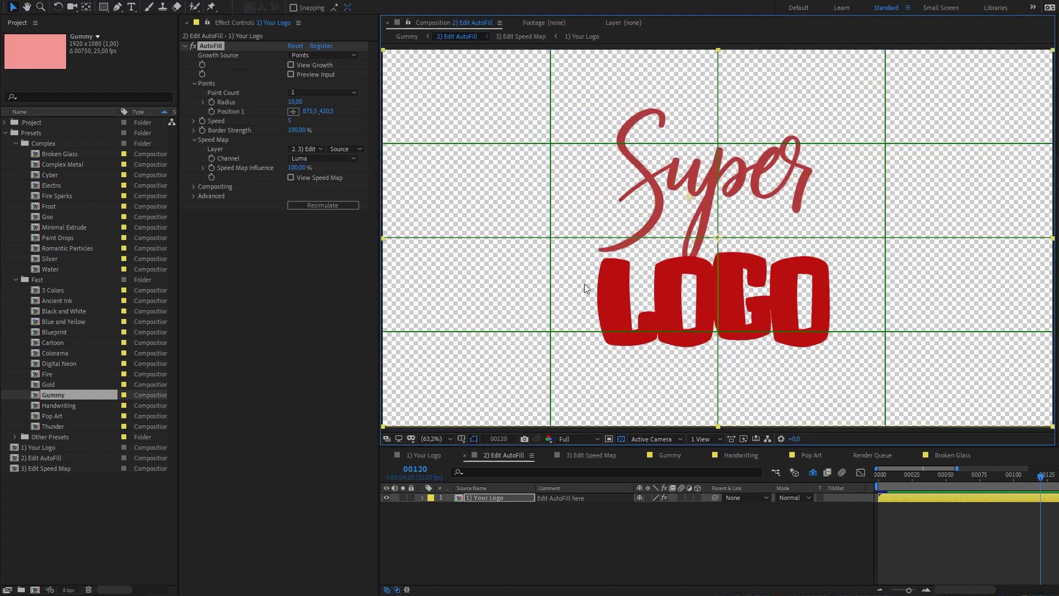
Step: Open the Gummy composition, fit it to the viewer, play its animation and scrub from the start to frame 48
{"action": "left_click", "coordinate": [426, 459]}
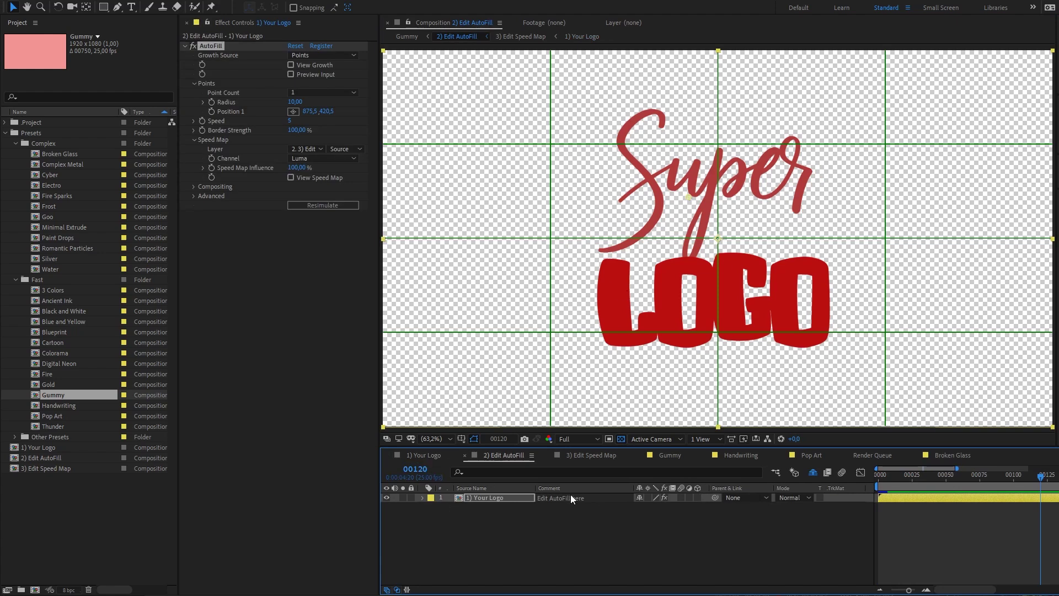
{"action": "left_click", "coordinate": [594, 454]}
{"action": "left_click", "coordinate": [668, 454]}
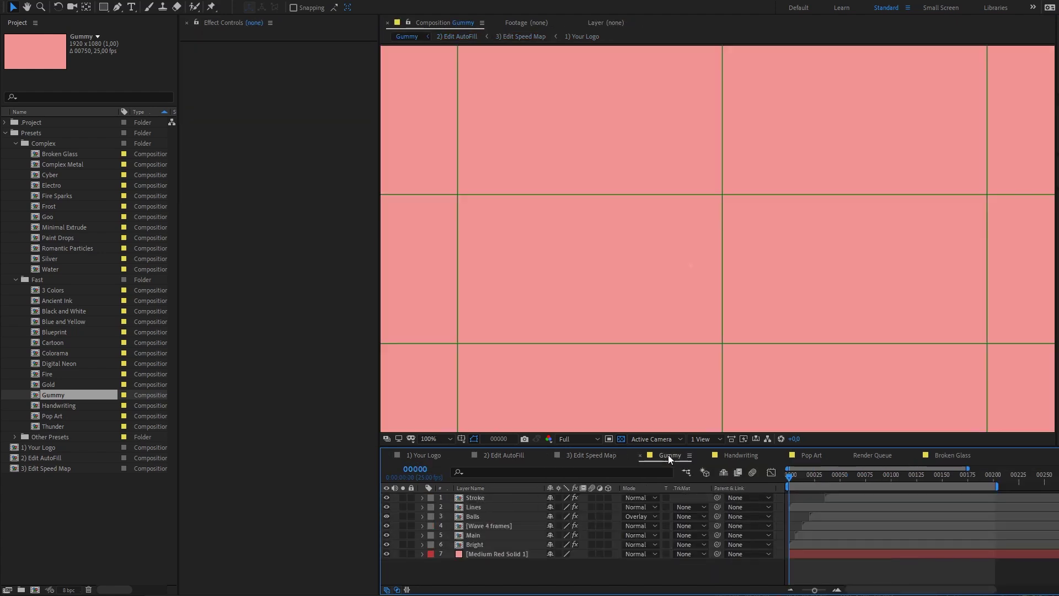
{"action": "key", "text": "space"}
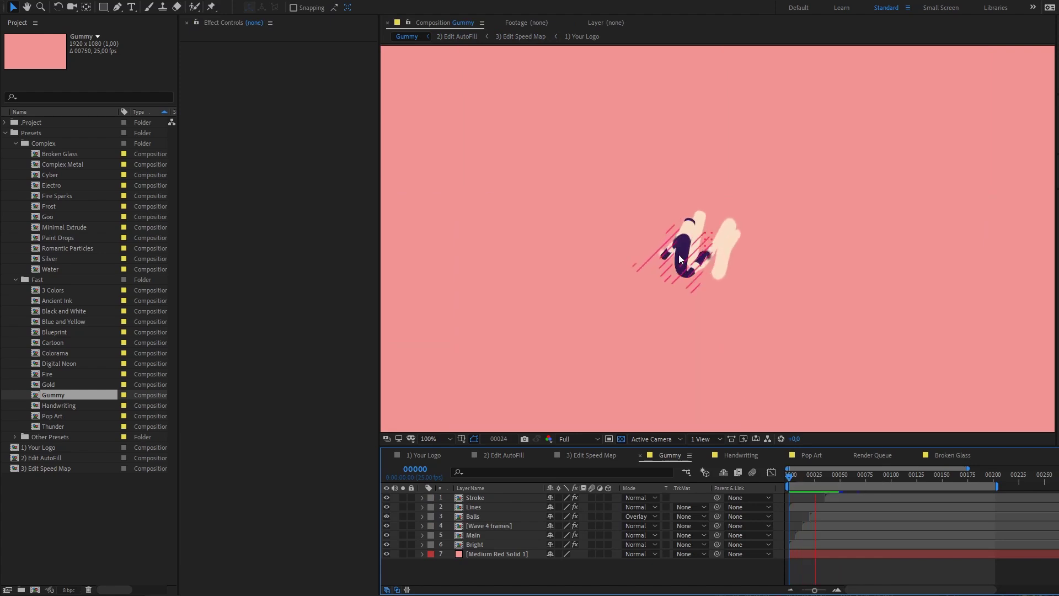
{"action": "key", "text": "space"}
{"action": "key", "text": "shift+slash"}
{"action": "key", "text": "space"}
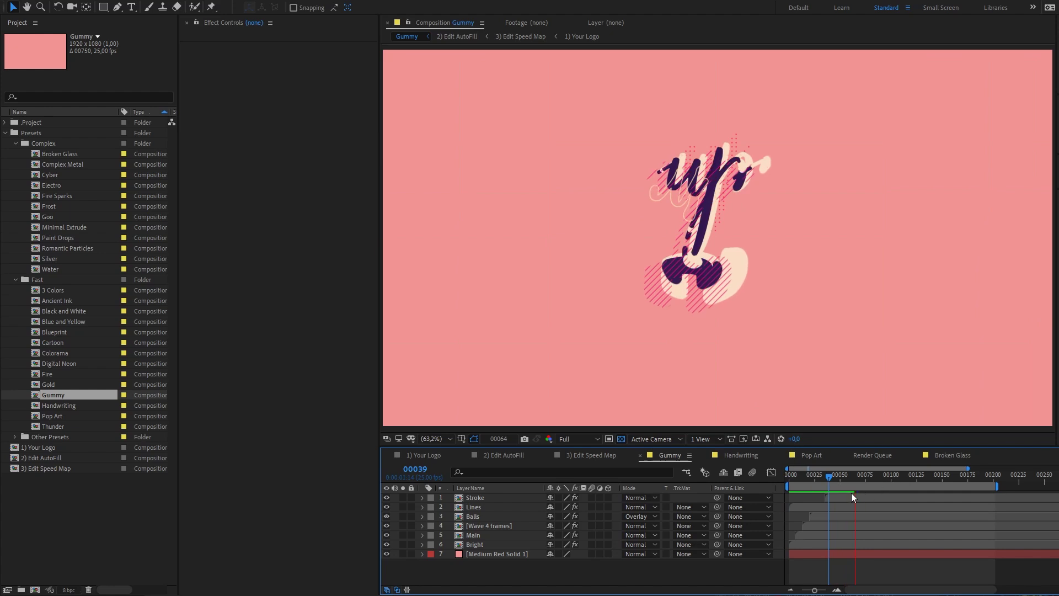
{"action": "left_click", "coordinate": [789, 483]}
{"action": "left_click_drag", "start_coordinate": [789, 482], "coordinate": [837, 482]}
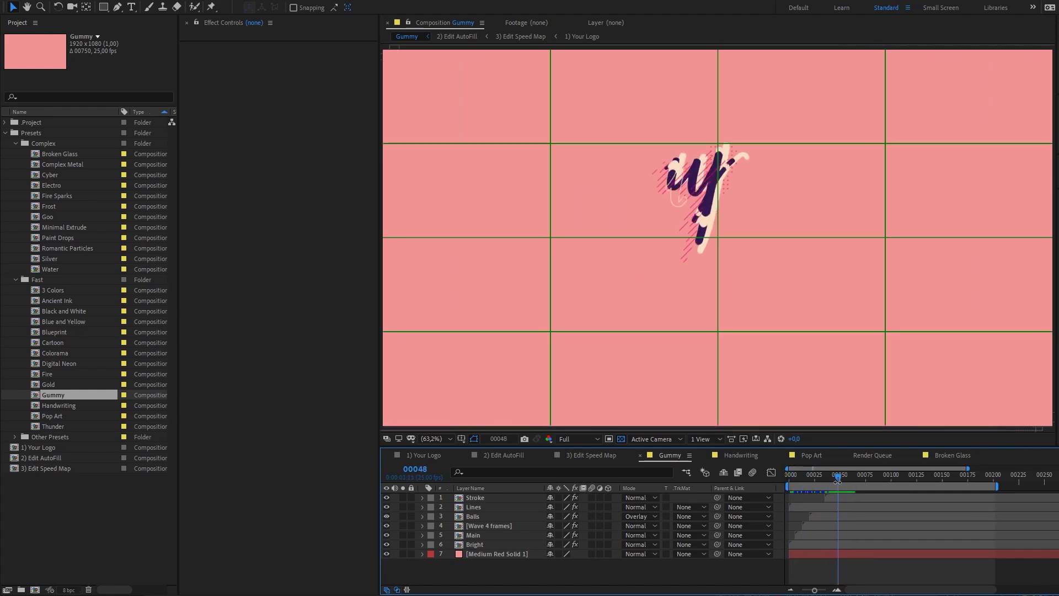
Step: Open the Handwriting composition and preview its ink animation from the first frame
{"action": "left_click", "coordinate": [734, 458]}
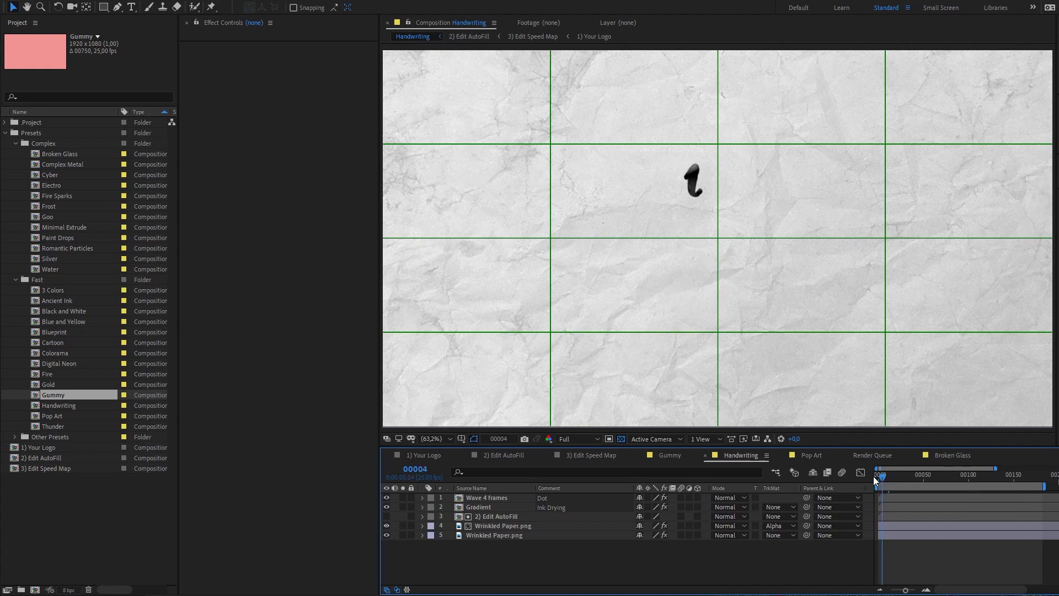
{"action": "left_click", "coordinate": [879, 476]}
{"action": "key", "text": "alt+apostrophe"}
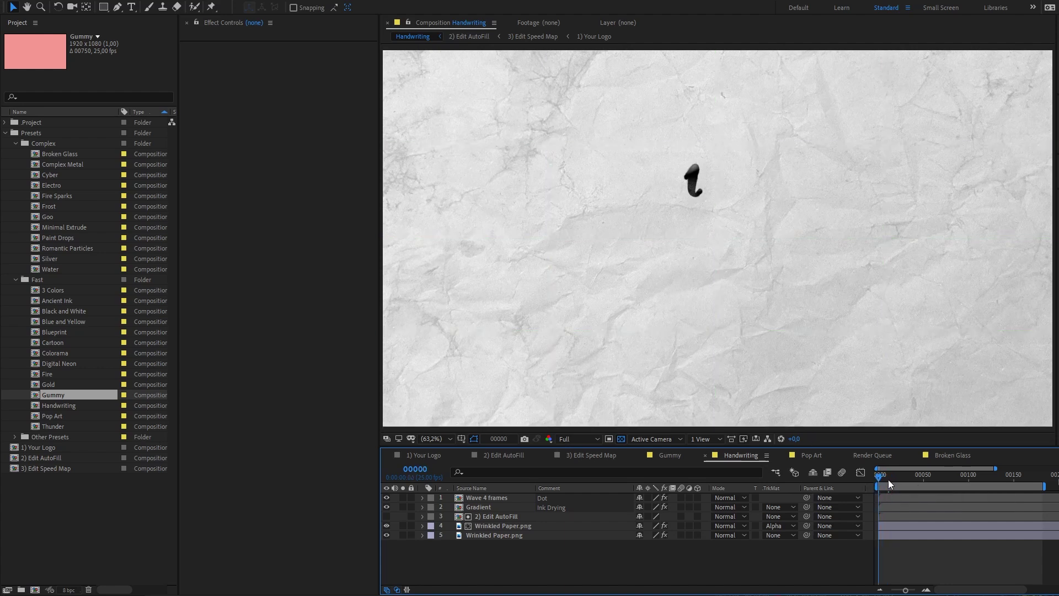
{"action": "key", "text": "space"}
{"action": "key", "text": "alt+apostrophe"}
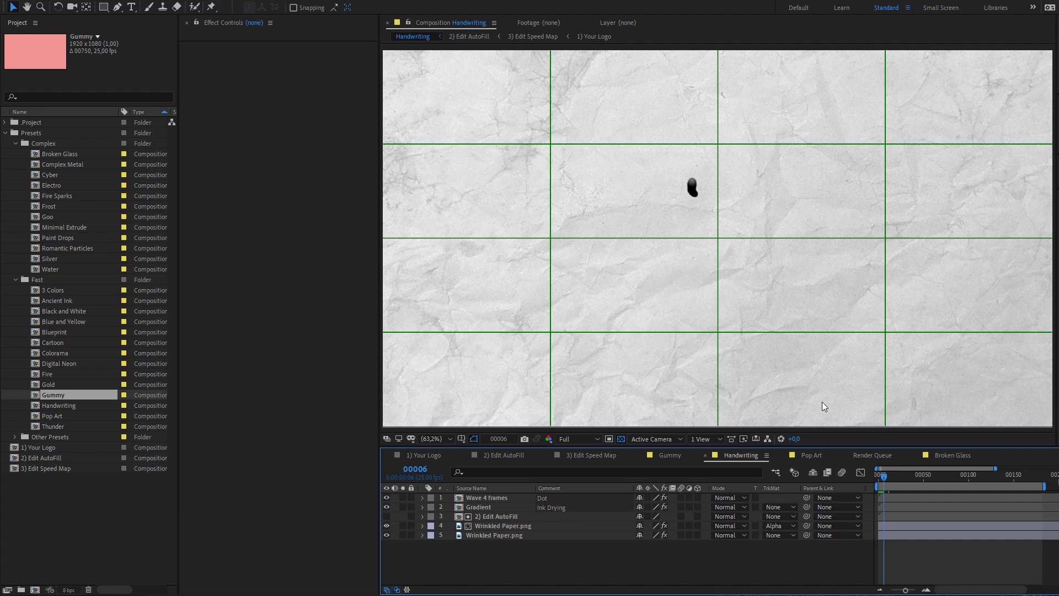
Step: Return to the Gummy composition and turn off its Proportional Grid overlay
{"action": "left_click", "coordinate": [458, 439]}
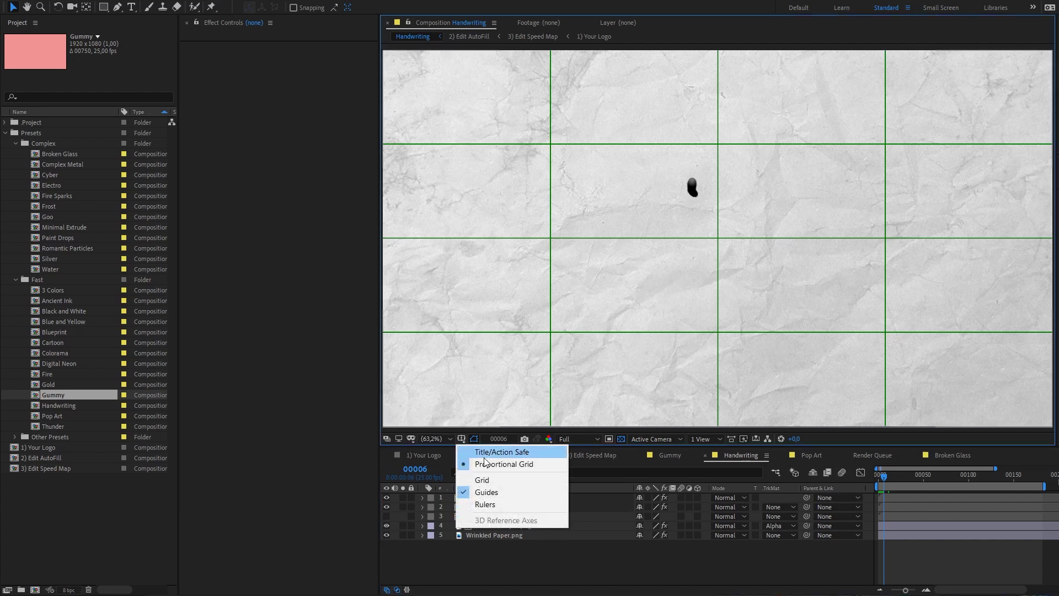
{"action": "left_click", "coordinate": [478, 451]}
{"action": "left_click", "coordinate": [660, 455]}
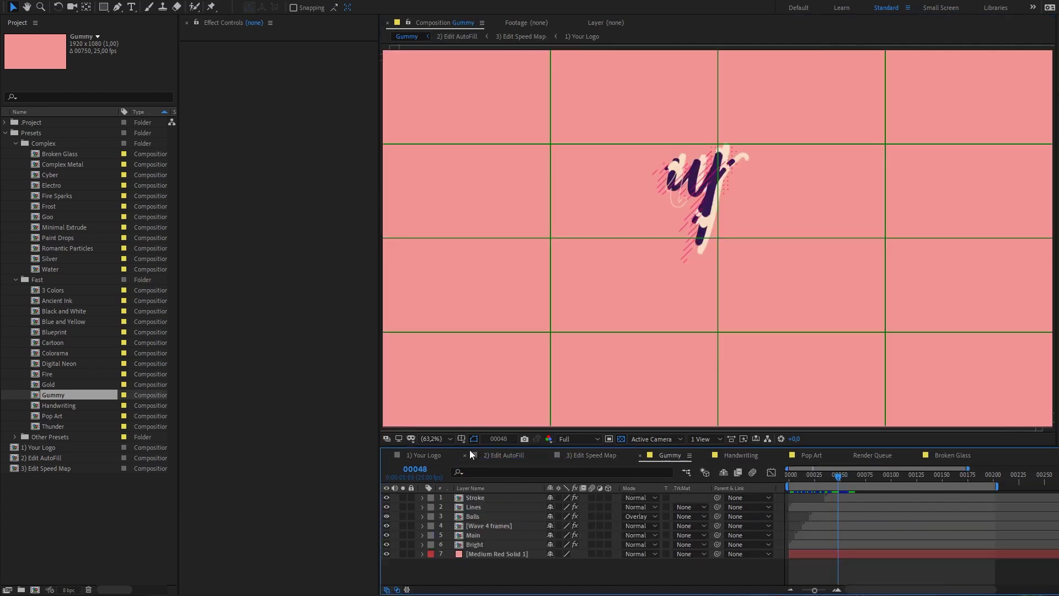
{"action": "left_click", "coordinate": [459, 438]}
{"action": "left_click", "coordinate": [501, 464]}
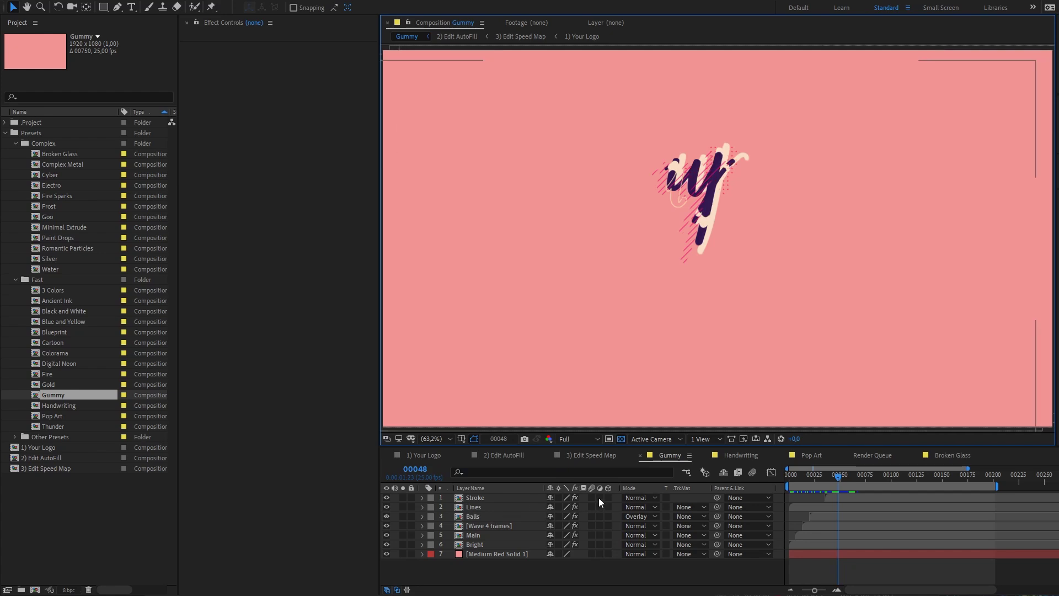
{"action": "left_click", "coordinate": [557, 572]}
Step: Scrub the Gummy animation to frame 60 and play it from frame 4
{"action": "left_click_drag", "start_coordinate": [805, 475], "coordinate": [849, 477]}
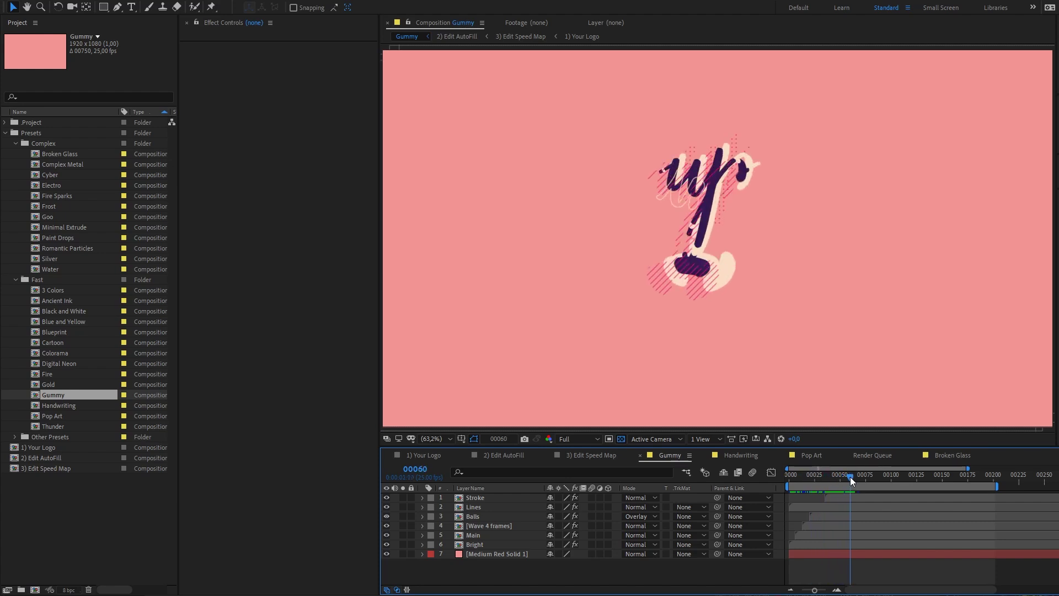
{"action": "left_click", "coordinate": [793, 475]}
{"action": "key", "text": "space"}
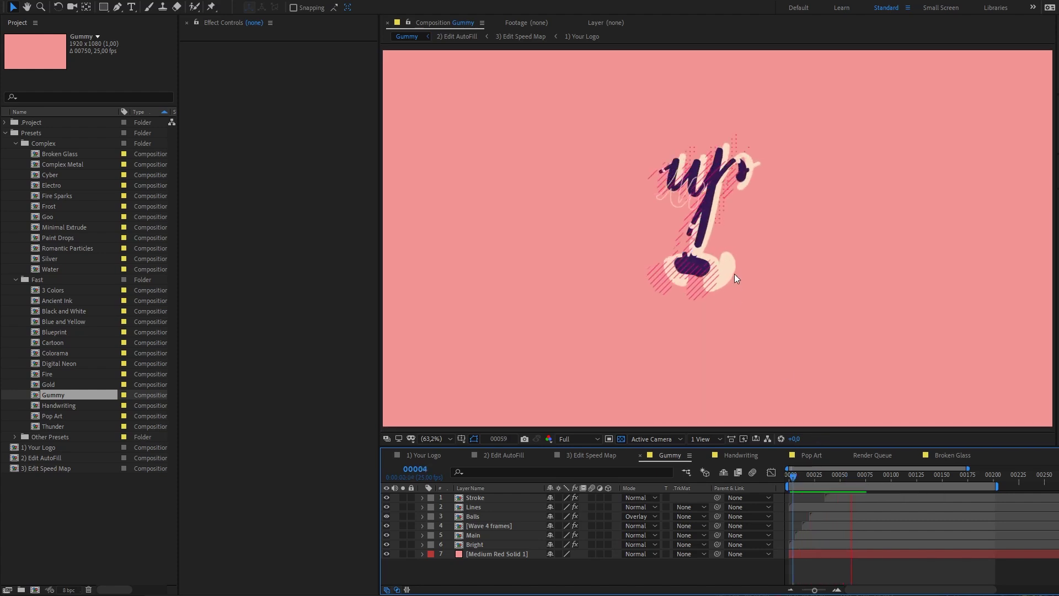
Step: Stop the Gummy preview at frame 82 and switch the layer list to source names
{"action": "key", "text": "space"}
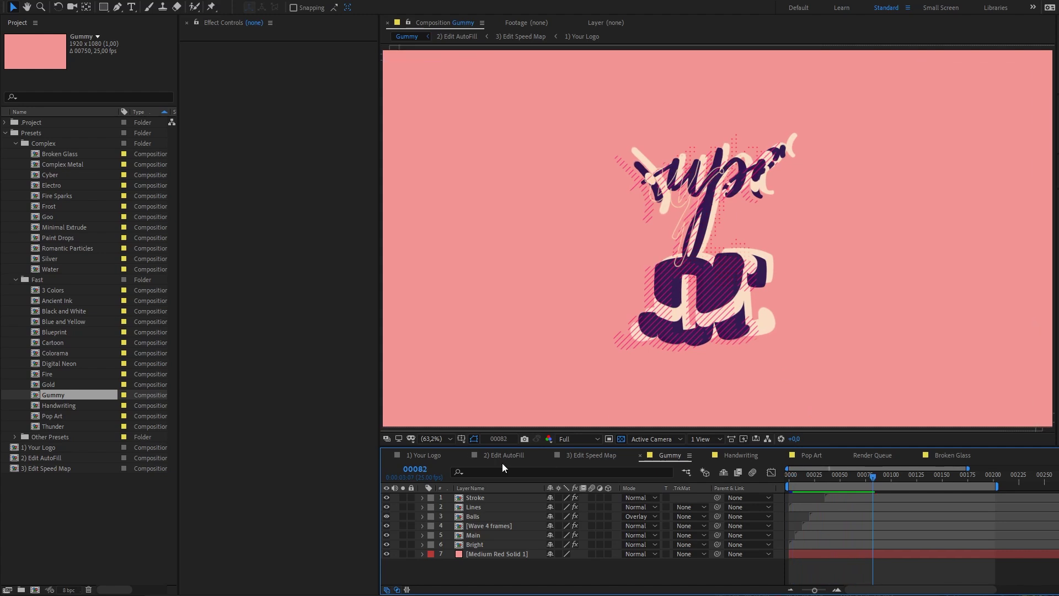
{"action": "left_click", "coordinate": [482, 488]}
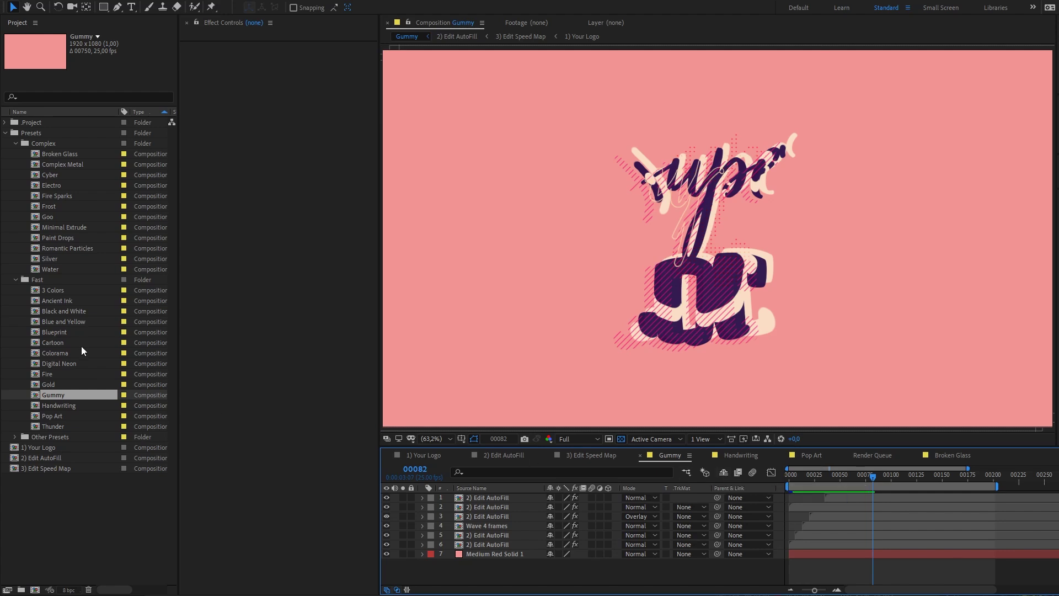
Step: Collapse the preset folders, open Autofill BW from the project's Tools folder and scrub it to frame 142
{"action": "left_click", "coordinate": [17, 143]}
{"action": "left_click", "coordinate": [16, 152]}
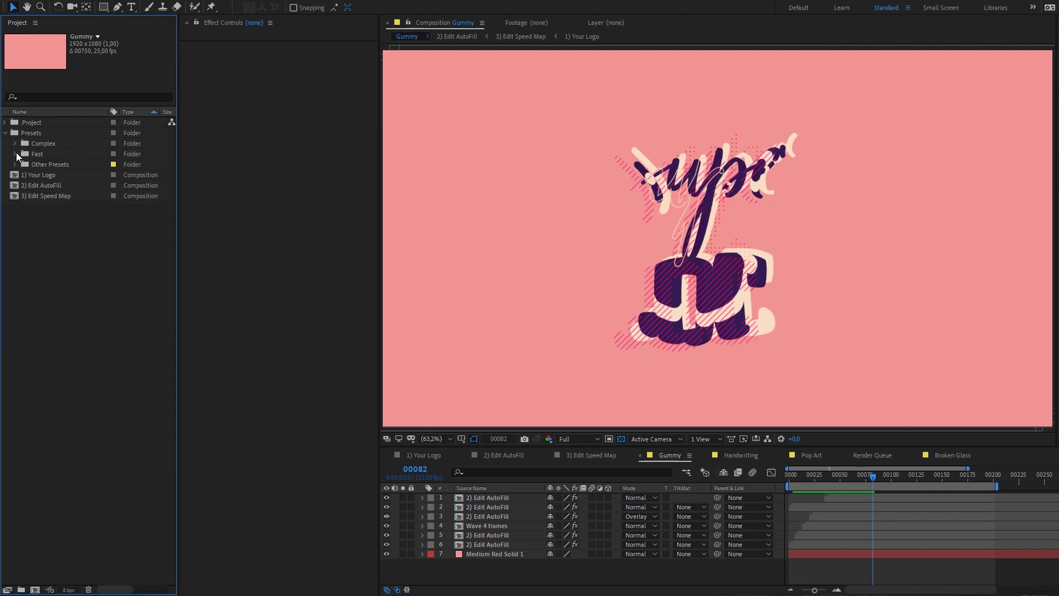
{"action": "left_click", "coordinate": [5, 133]}
{"action": "left_click", "coordinate": [6, 123]}
{"action": "left_click", "coordinate": [15, 153]}
{"action": "double_click", "coordinate": [64, 165]}
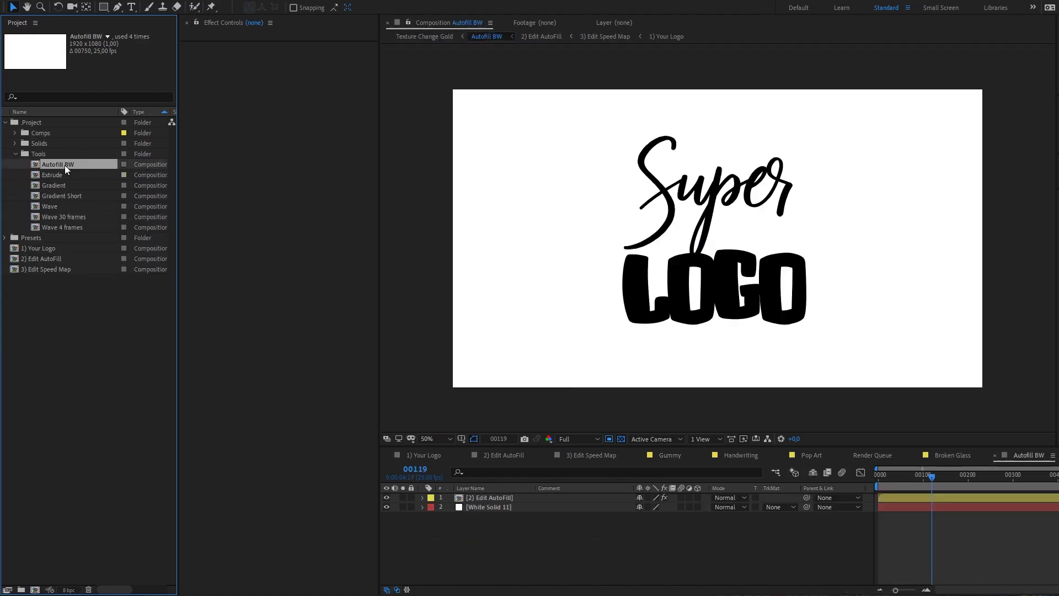
{"action": "mouse_move", "coordinate": [905, 485]}
{"action": "left_mouse_down"}
{"action": "mouse_move", "coordinate": [868, 479]}
{"action": "mouse_move", "coordinate": [941, 479]}
{"action": "left_mouse_up"}
{"action": "left_click", "coordinate": [618, 439]}
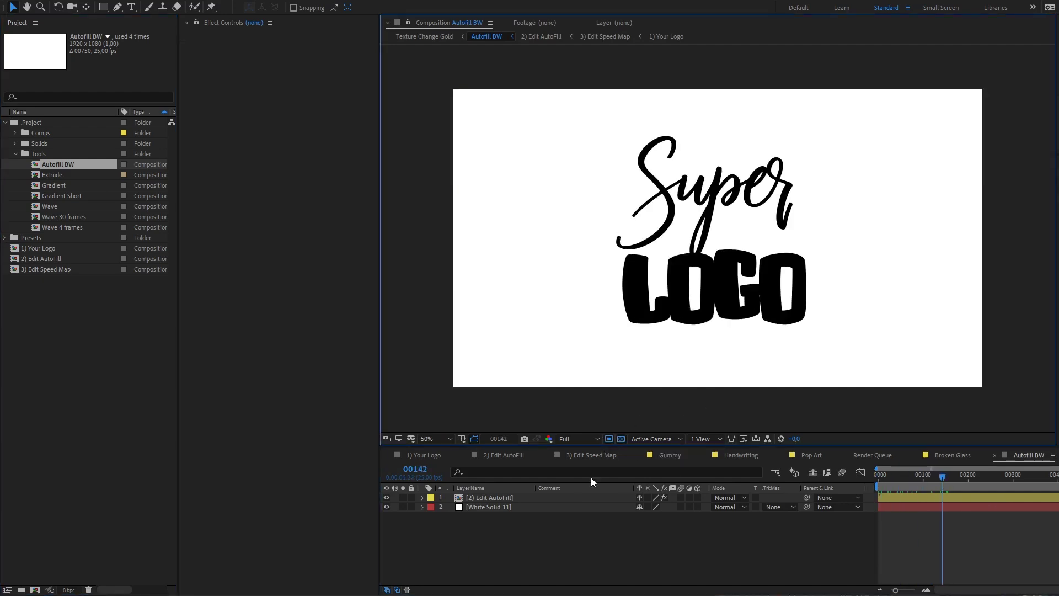
Step: Close the Gummy, Handwriting, Pop Art, Render Queue and Broken Glass timelines
{"action": "left_click", "coordinate": [638, 454]}
{"action": "left_click", "coordinate": [637, 454]}
{"action": "left_click", "coordinate": [637, 455]}
{"action": "left_click", "coordinate": [637, 454]}
{"action": "left_click", "coordinate": [638, 454]}
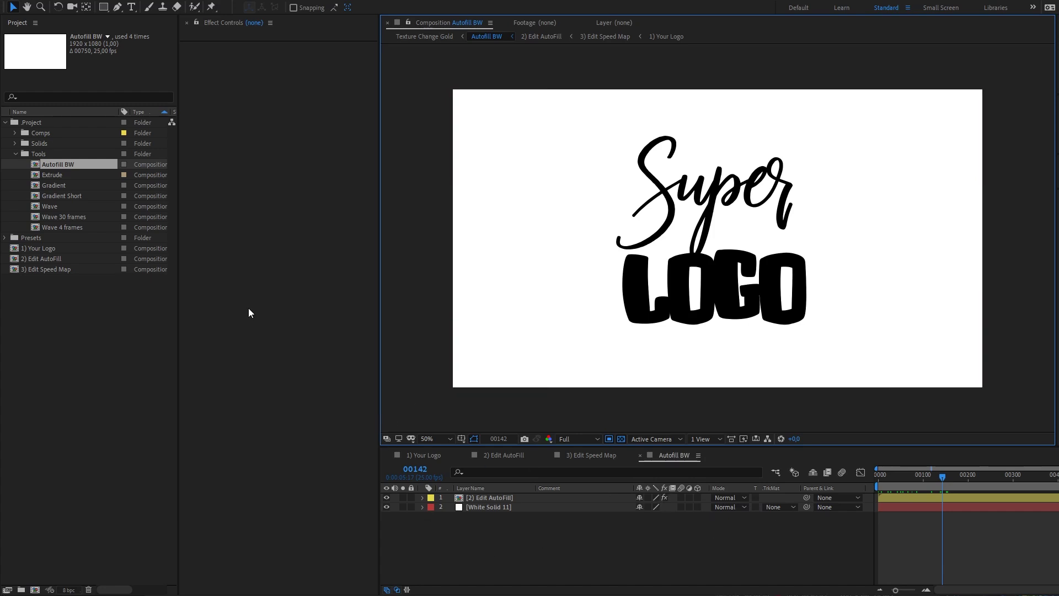
Step: Open the Extrude composition from the Tools folder and preview it from the first frame
{"action": "double_click", "coordinate": [45, 174]}
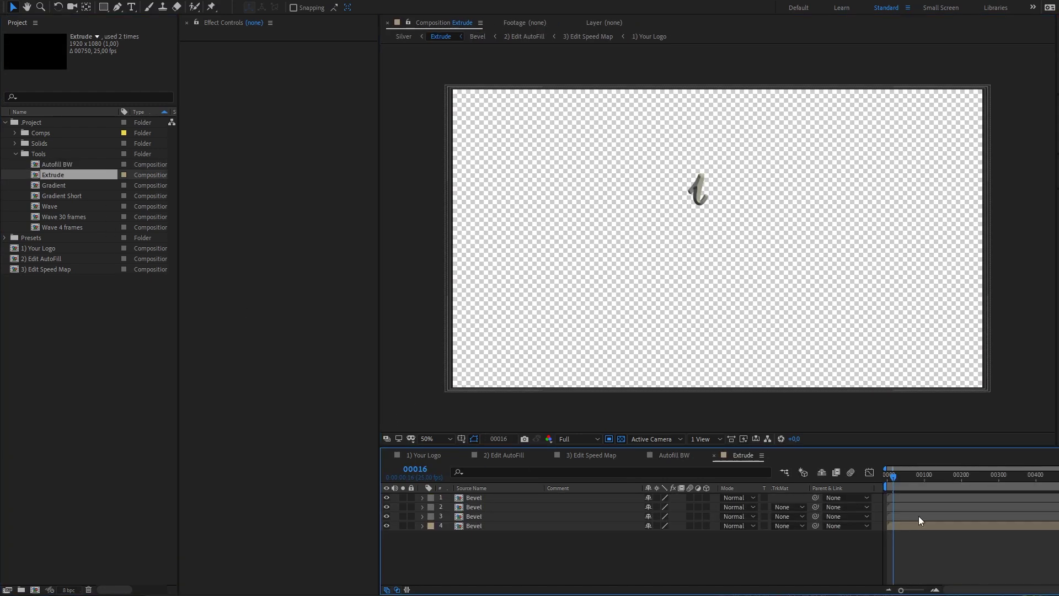
{"action": "left_click_drag", "start_coordinate": [888, 478], "coordinate": [858, 478]}
{"action": "key", "text": "space"}
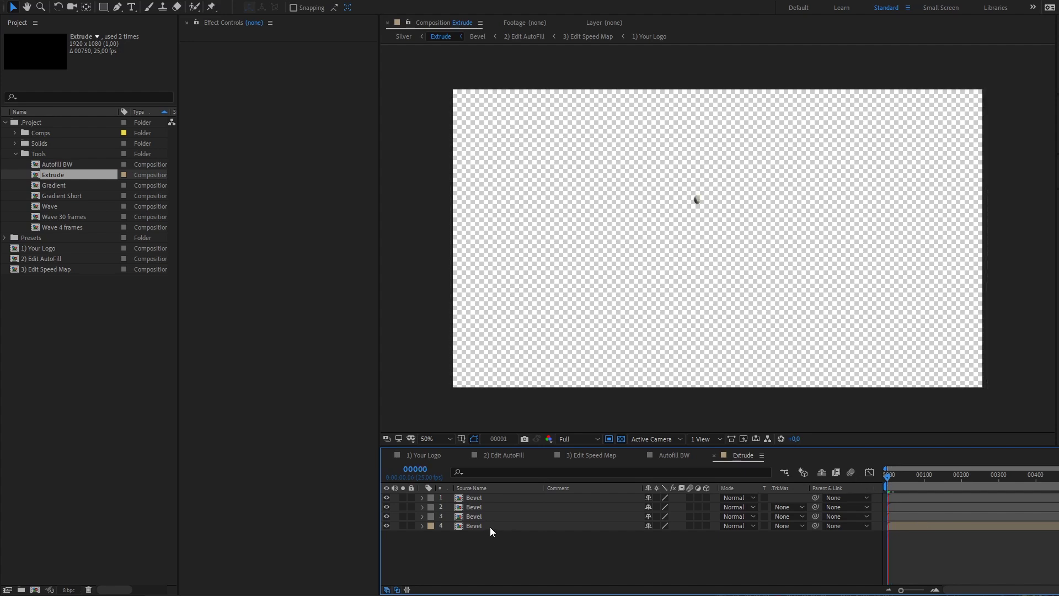
Step: Open the Bevel composition nested in Extrude's top layer to inspect it, and return to Extrude
{"action": "left_click", "coordinate": [485, 526]}
{"action": "left_click", "coordinate": [482, 497]}
{"action": "double_click", "coordinate": [482, 496]}
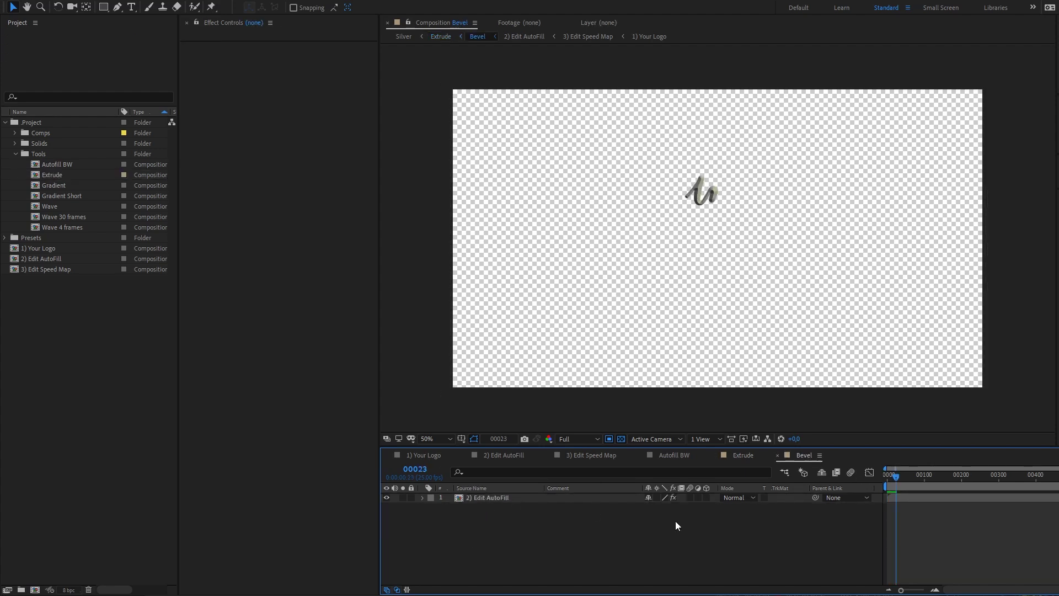
{"action": "left_click", "coordinate": [739, 455]}
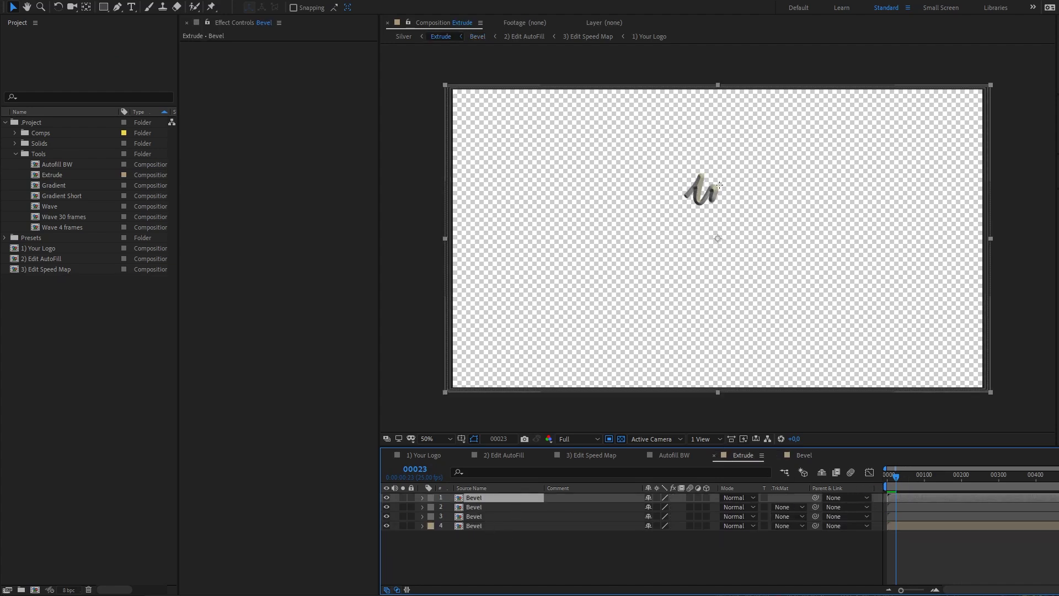
Step: Preview the Extrude animation from the start at 100% magnification, stopping at frame 35
{"action": "key", "text": "period"}
{"action": "left_click_drag", "start_coordinate": [895, 477], "coordinate": [877, 480]}
{"action": "key", "text": "space"}
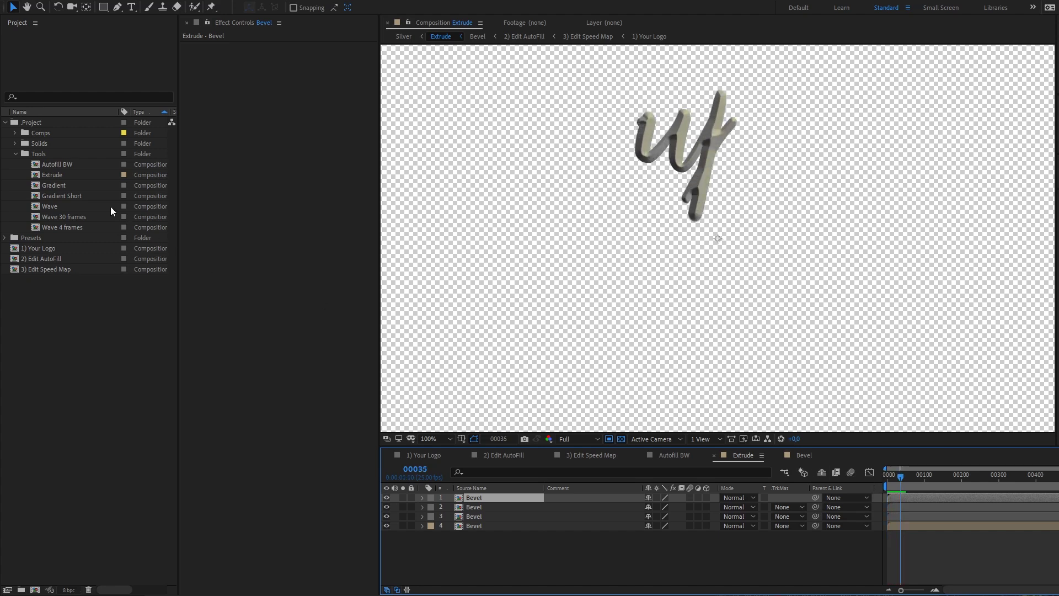
Step: Open the Gradient composition, turn off the transparency grid and preview the animation up to frame 66
{"action": "double_click", "coordinate": [60, 187]}
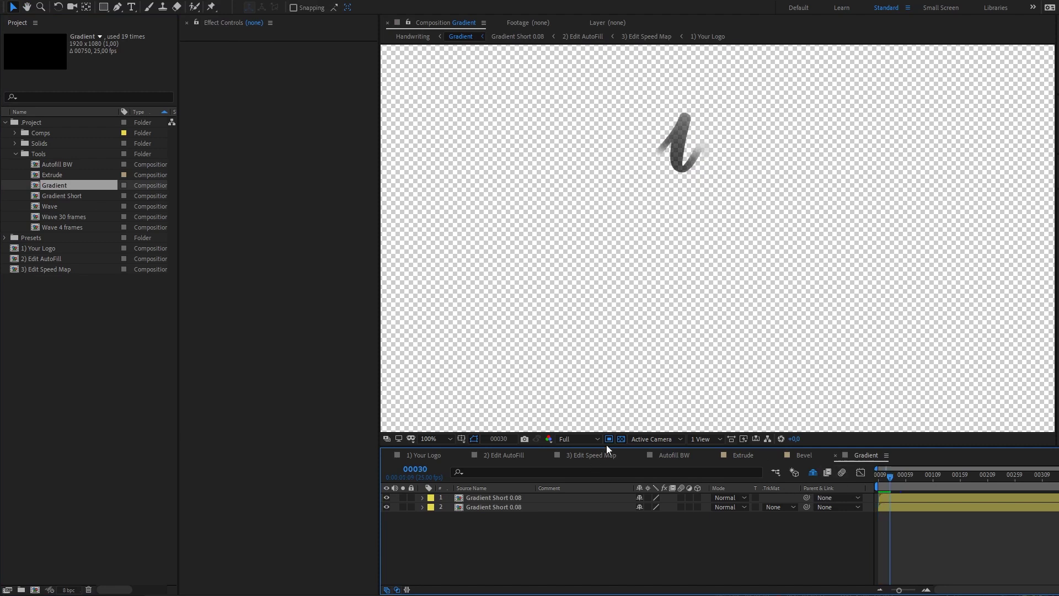
{"action": "left_click", "coordinate": [620, 438]}
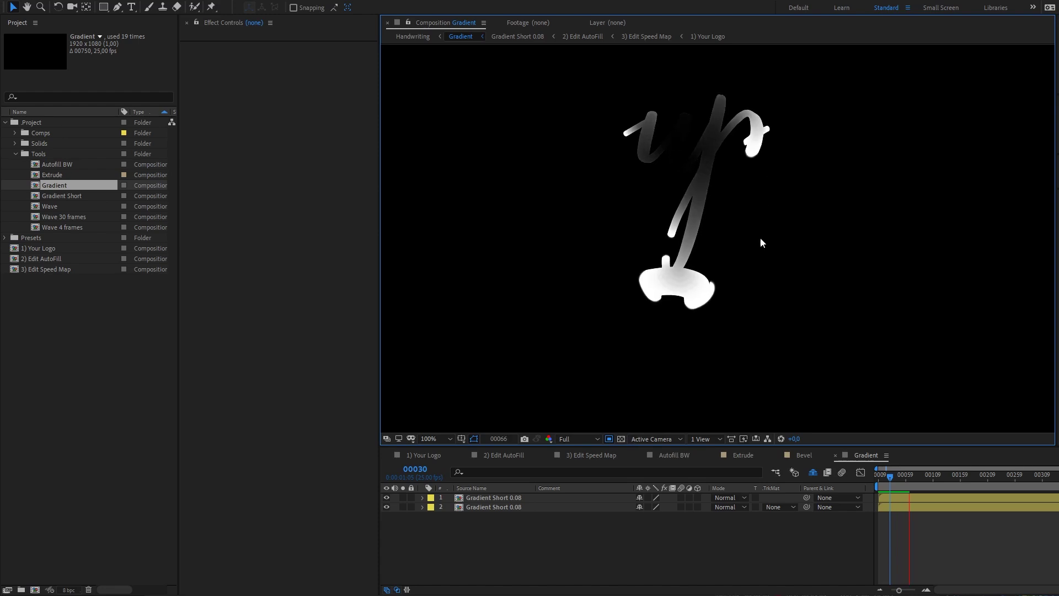
{"action": "key", "text": "space"}
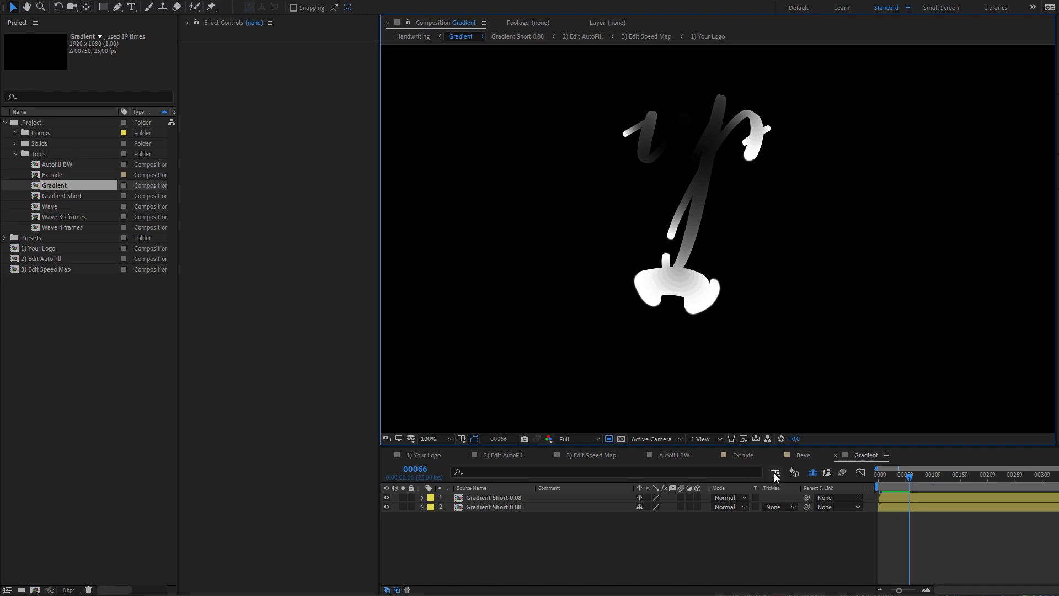
Step: Open the Gradient Short composition, close the Gradient timeline and preview Gradient Short from the first frame
{"action": "left_click", "coordinate": [75, 198]}
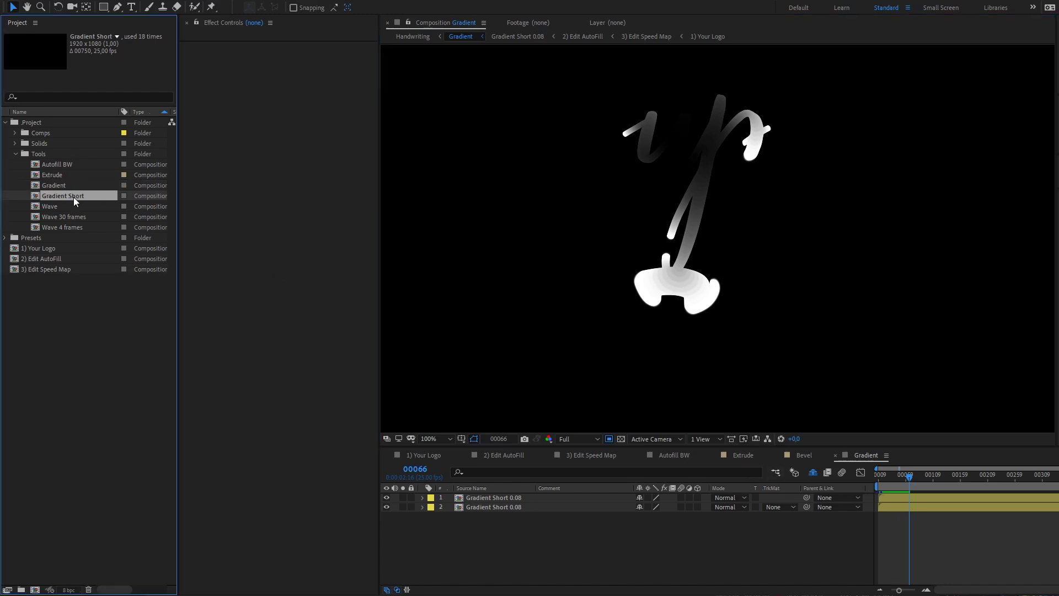
{"action": "double_click", "coordinate": [75, 199]}
{"action": "left_click", "coordinate": [855, 455]}
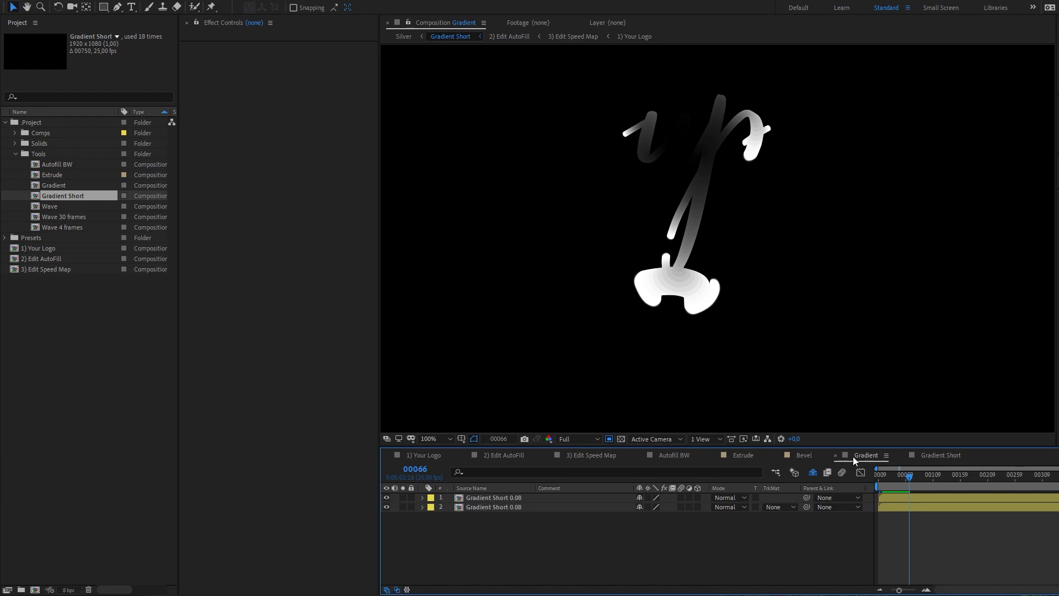
{"action": "left_click", "coordinate": [834, 455]}
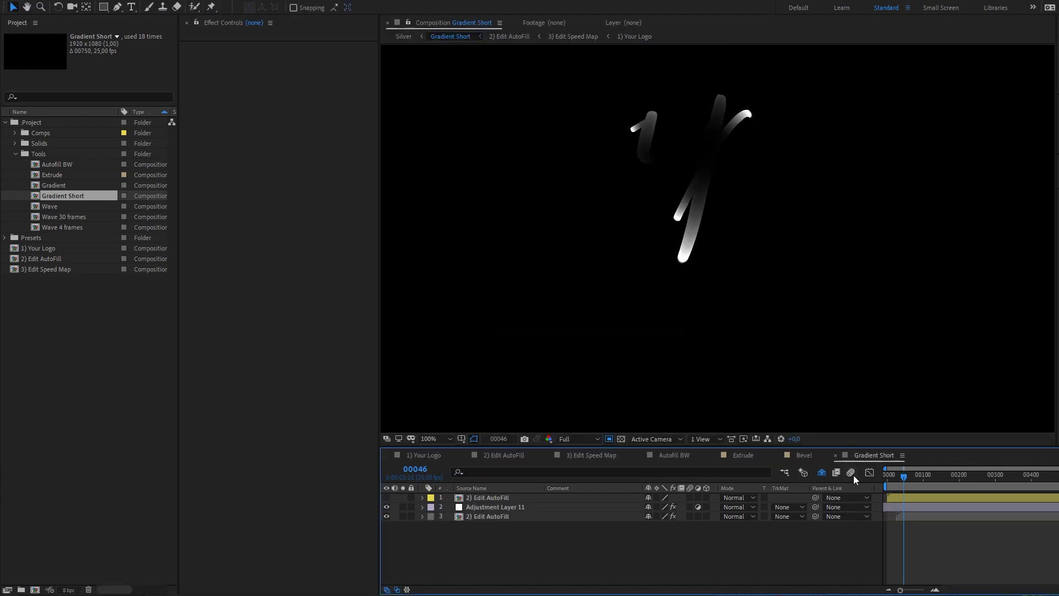
{"action": "key", "text": "Home"}
{"action": "key", "text": "space"}
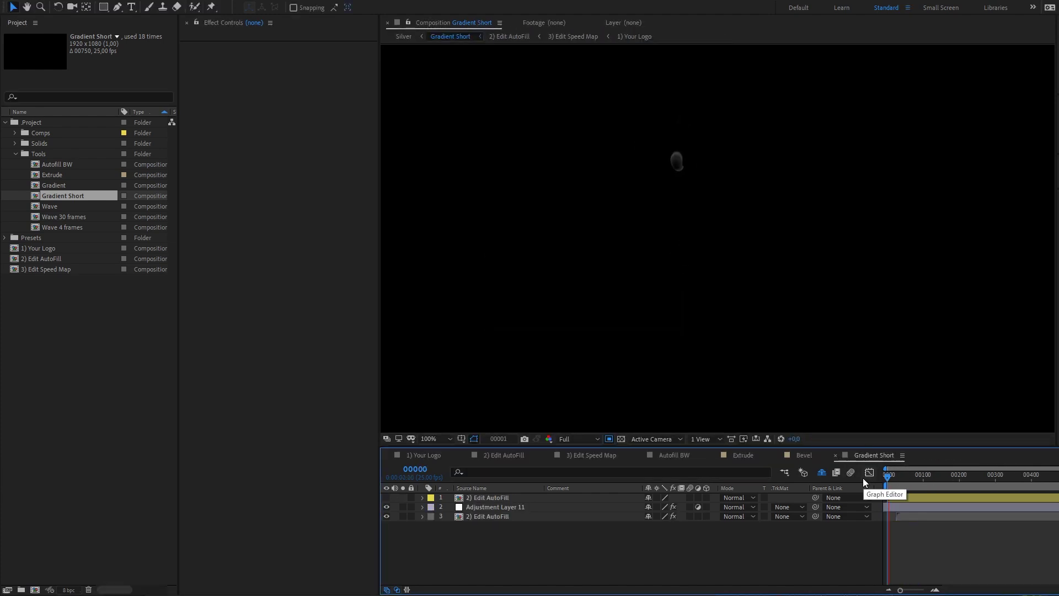
Step: Toggle Adjustment Layer 11's visibility to compare the result and disable its Set Matte and Levels effects
{"action": "left_click", "coordinate": [482, 504]}
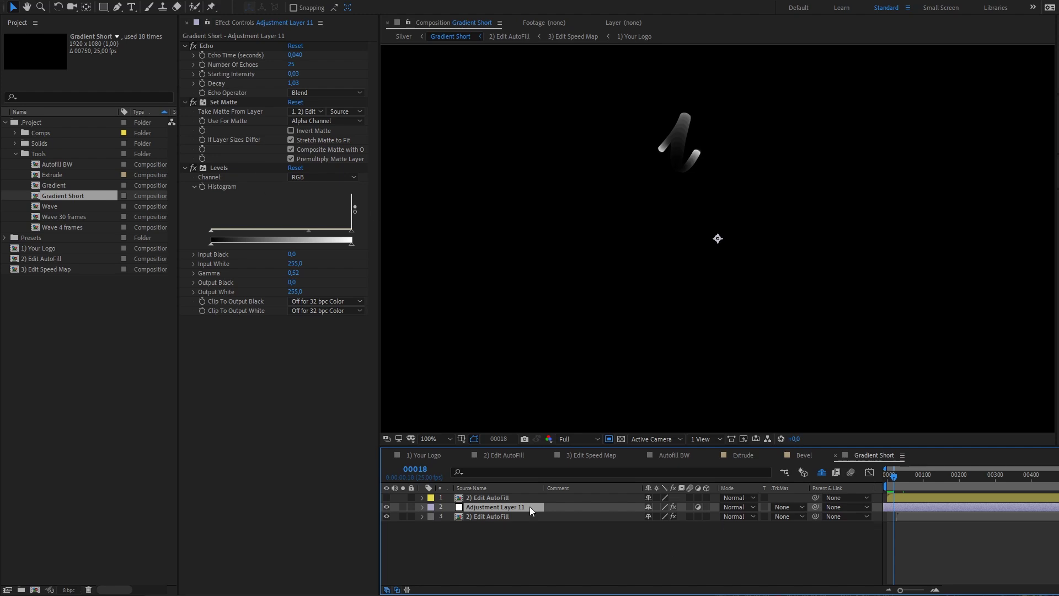
{"action": "left_click", "coordinate": [385, 507]}
{"action": "left_click", "coordinate": [385, 507]}
{"action": "left_click_drag", "start_coordinate": [194, 102], "coordinate": [197, 217]}
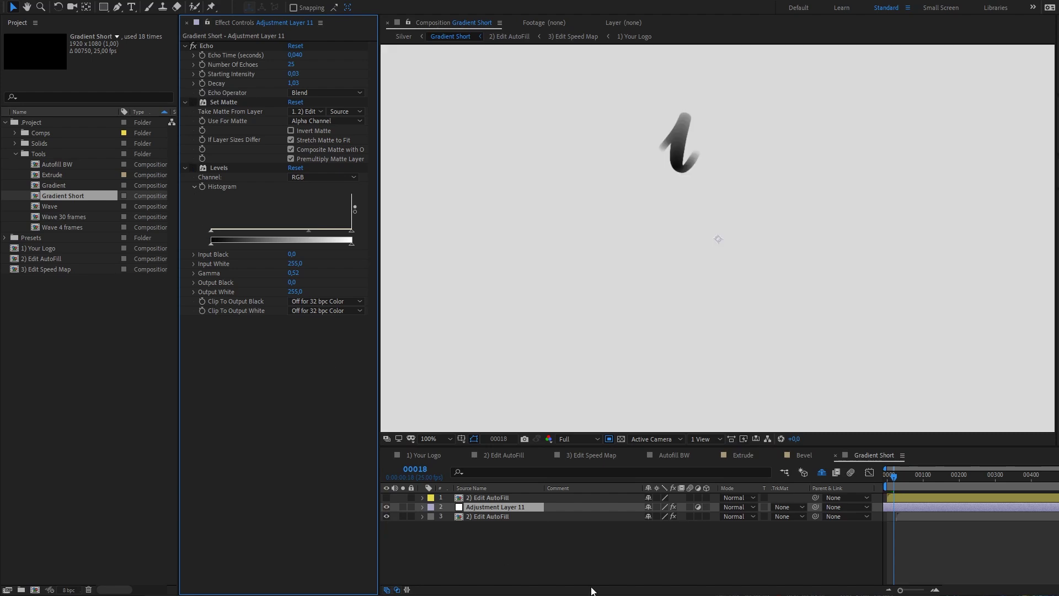
Step: Hide Adjustment Layer 11, scrub the bottom 2) Edit AutoFill layer to frame 72 and show the adjustment layer again
{"action": "left_click", "coordinate": [386, 506]}
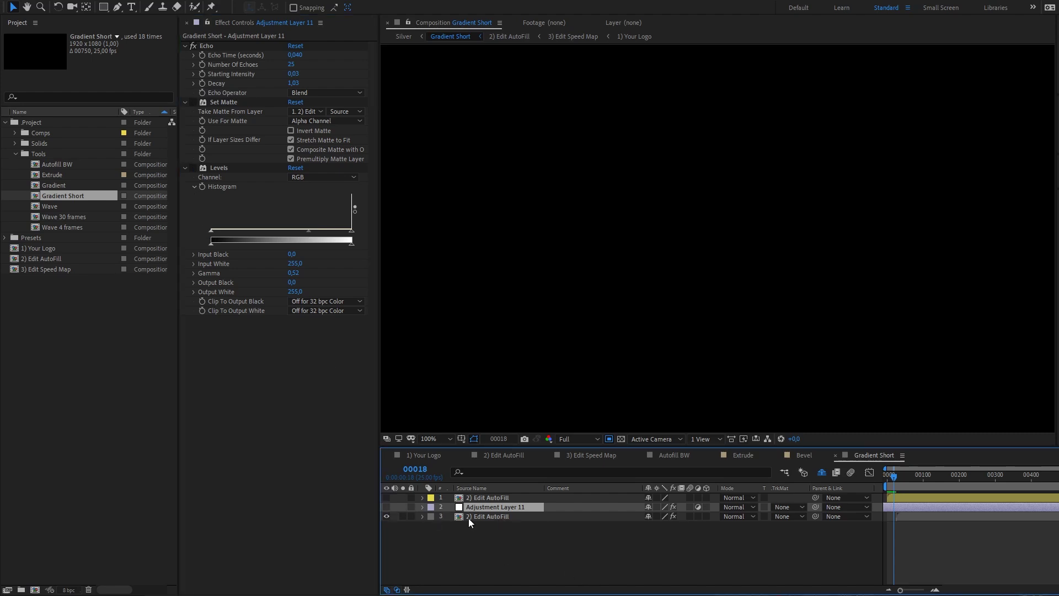
{"action": "left_click", "coordinate": [470, 516]}
{"action": "left_click_drag", "start_coordinate": [899, 482], "coordinate": [914, 482]}
{"action": "left_click", "coordinate": [386, 507]}
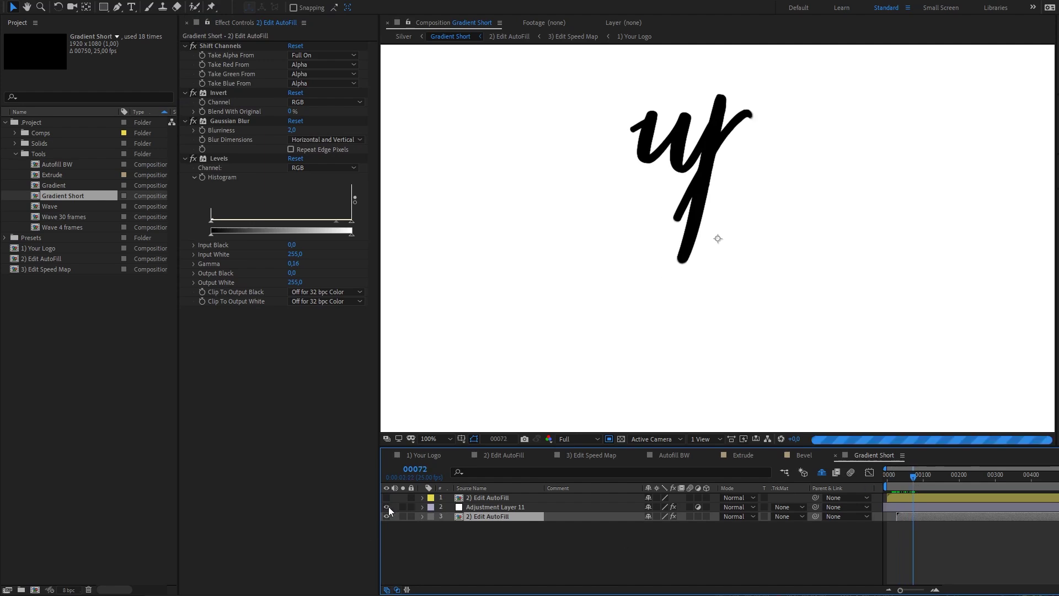
Step: Enable Set Matte and Levels on Adjustment Layer 11 and display the gradient over the transparency grid
{"action": "left_click", "coordinate": [494, 506]}
{"action": "left_click", "coordinate": [193, 102]}
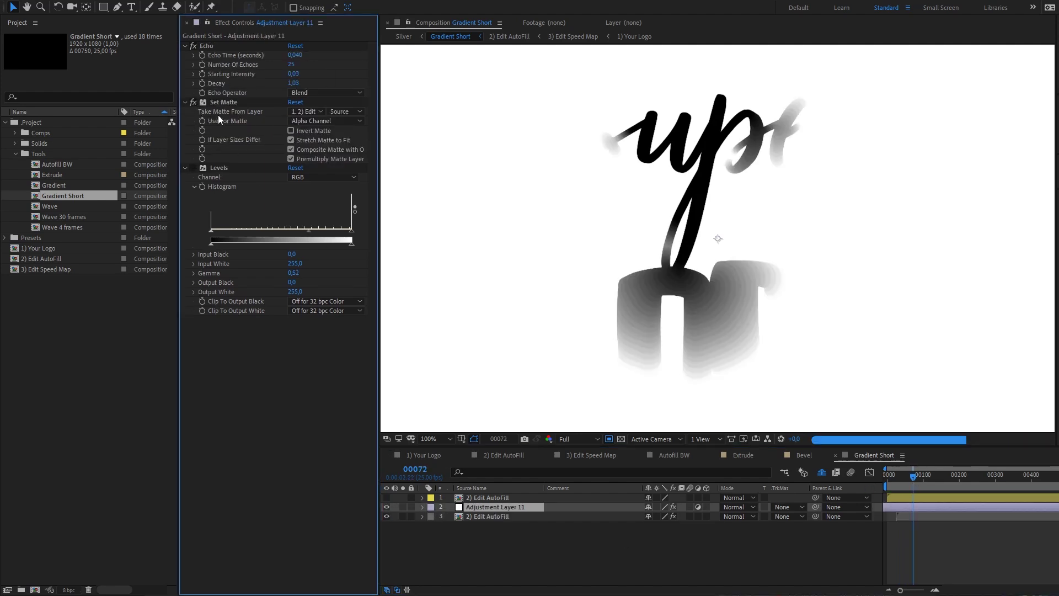
{"action": "left_click", "coordinate": [622, 439]}
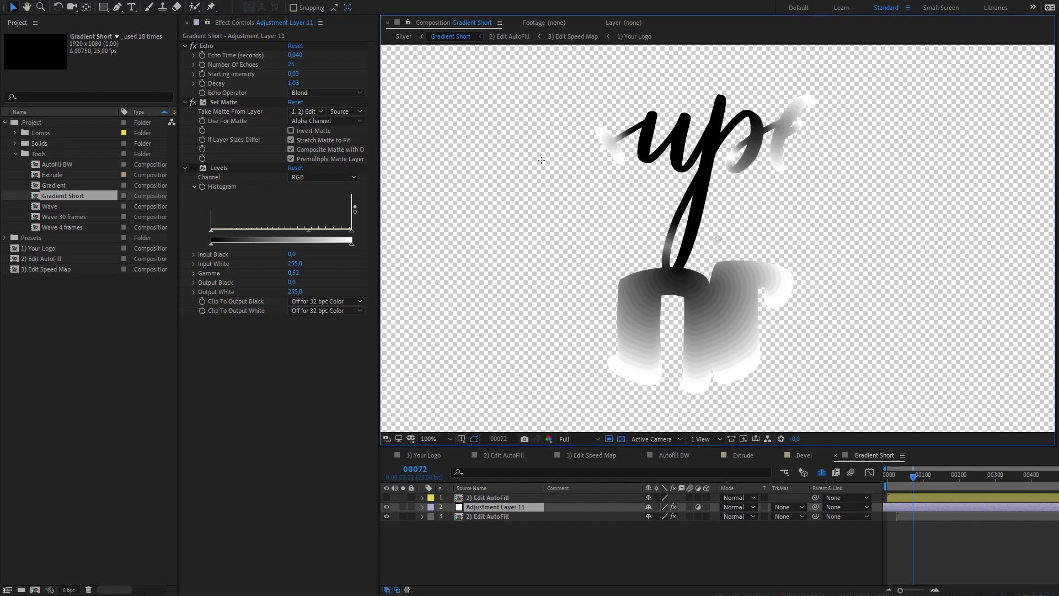
{"action": "left_click", "coordinate": [193, 168]}
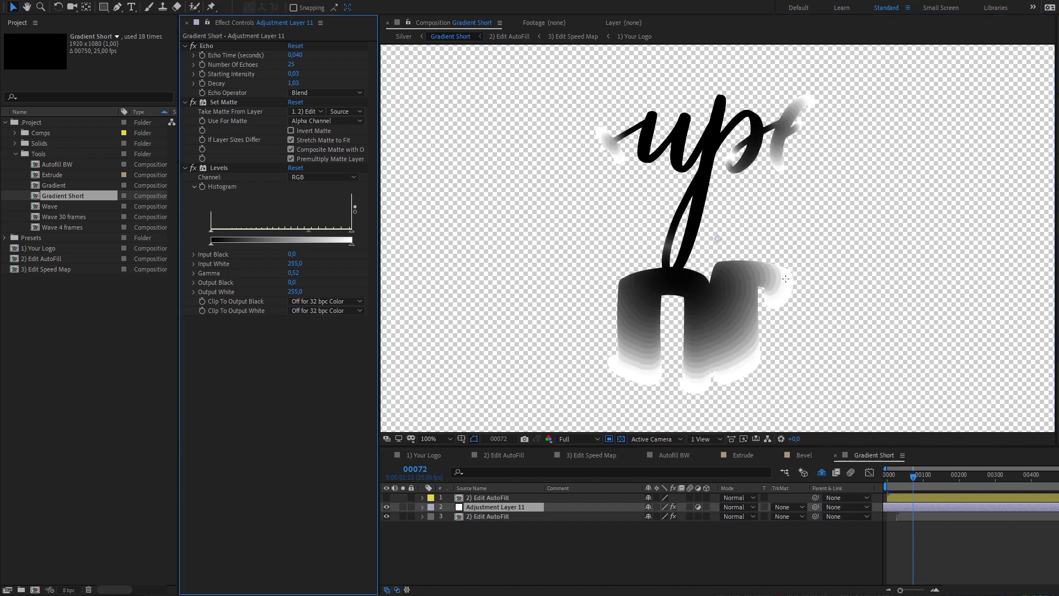
Step: Scrub Gradient Short to frame 150 and back to frame 57, comparing it with and without the transparency grid
{"action": "left_click", "coordinate": [622, 438]}
{"action": "left_click_drag", "start_coordinate": [879, 475], "coordinate": [941, 478]}
{"action": "left_click", "coordinate": [621, 439]}
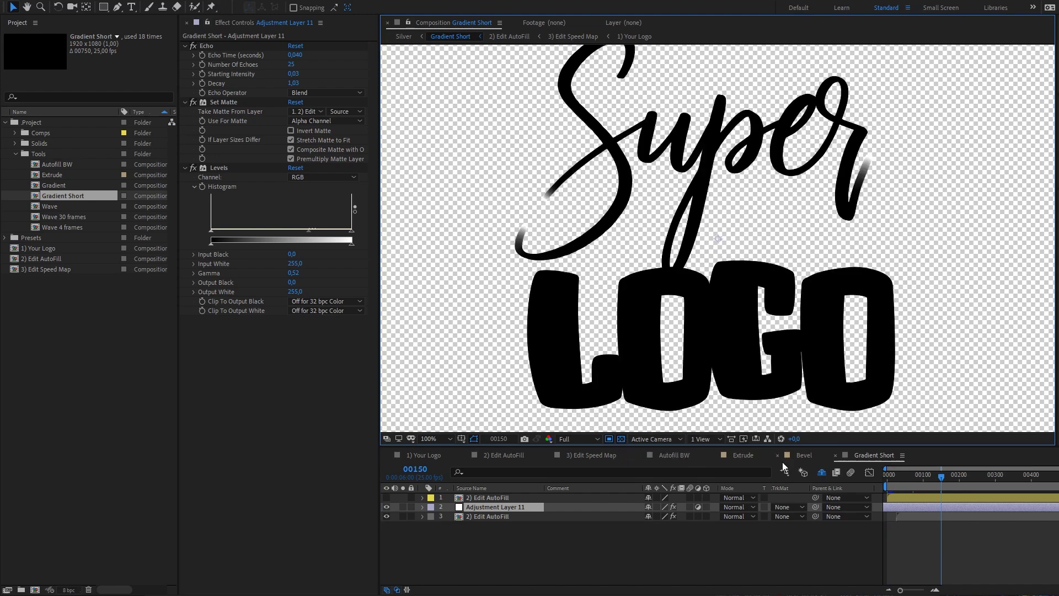
{"action": "left_click_drag", "start_coordinate": [916, 476], "coordinate": [908, 477]}
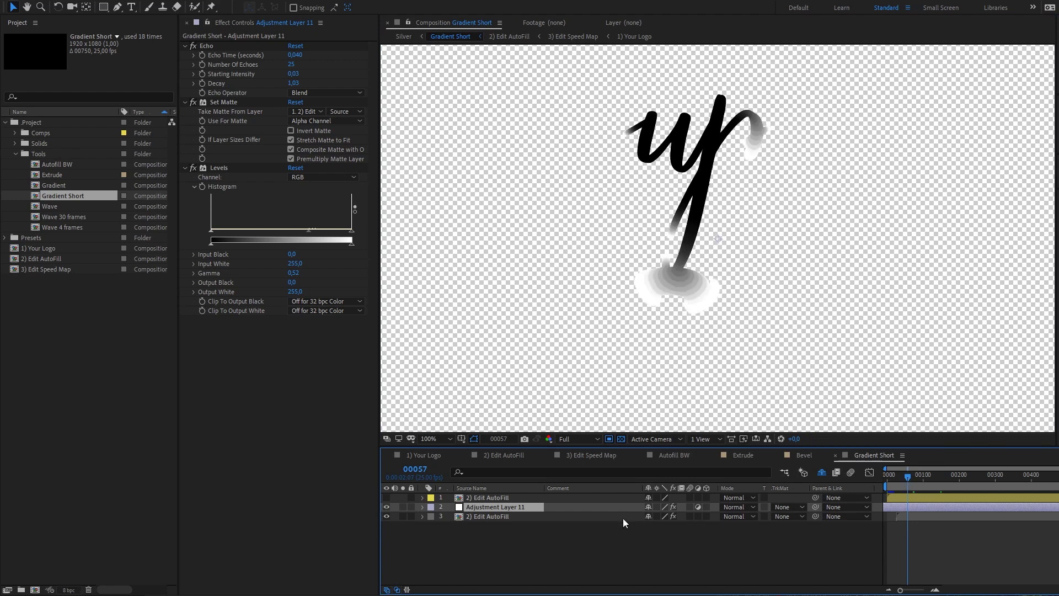
{"action": "left_click", "coordinate": [721, 547]}
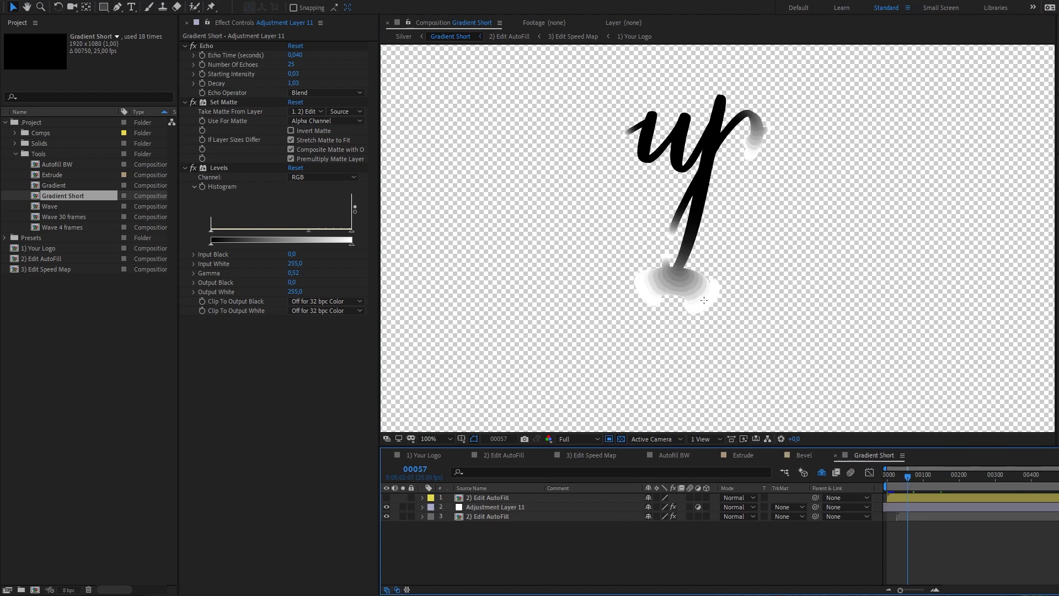
Step: Close the Gradient Short, Bevel, Extrude and Autofill BW timelines
{"action": "left_click", "coordinate": [835, 456]}
{"action": "left_click", "coordinate": [776, 456]}
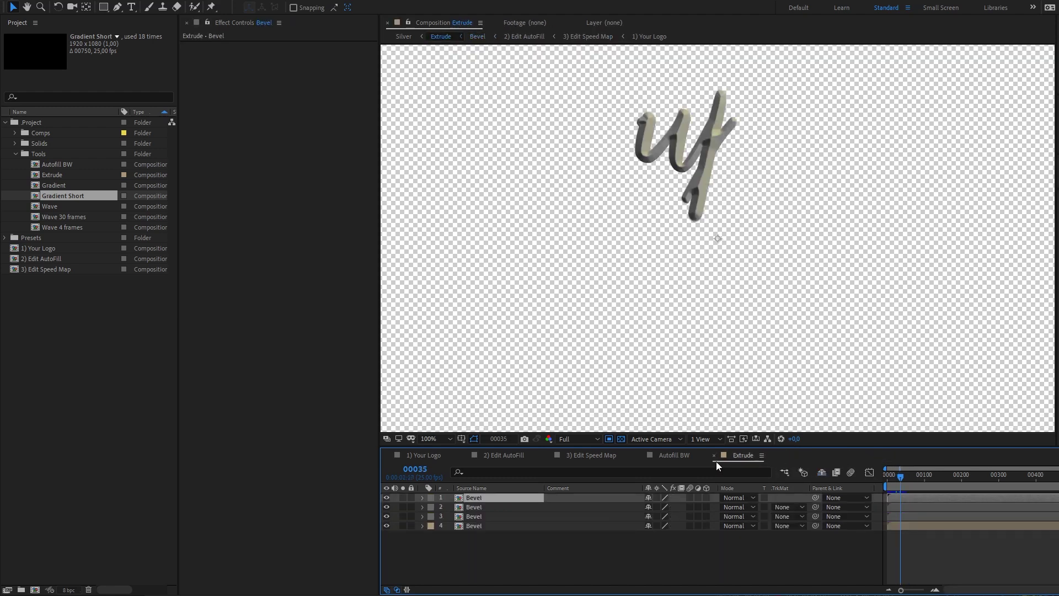
{"action": "left_click", "coordinate": [714, 455]}
{"action": "left_click", "coordinate": [639, 455]}
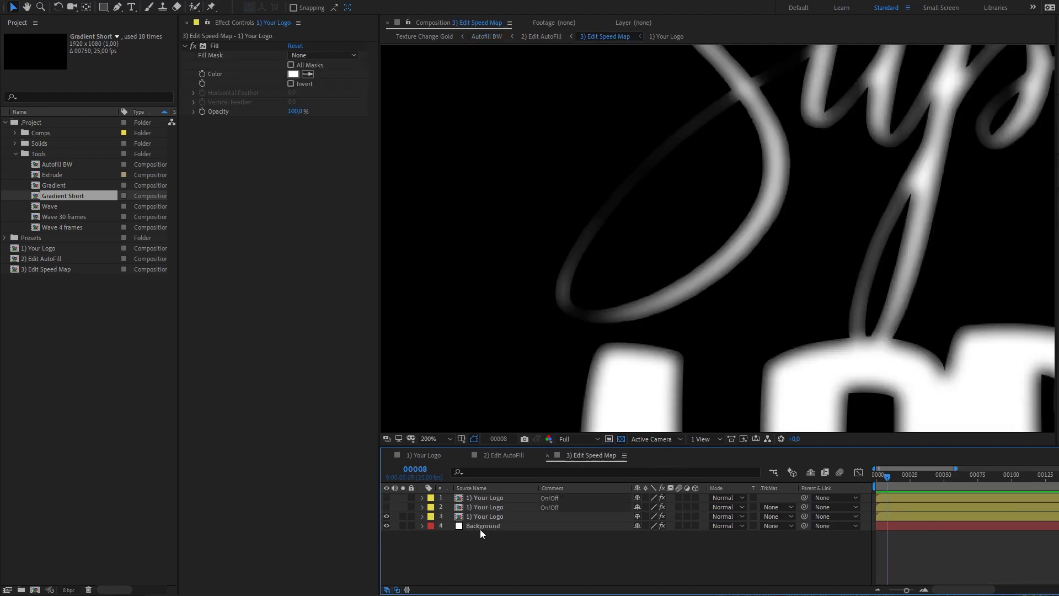
Step: Open the Wave composition, turn off the transparency grid and preview it with the top 2) Edit AutoFill layer selected
{"action": "double_click", "coordinate": [50, 205]}
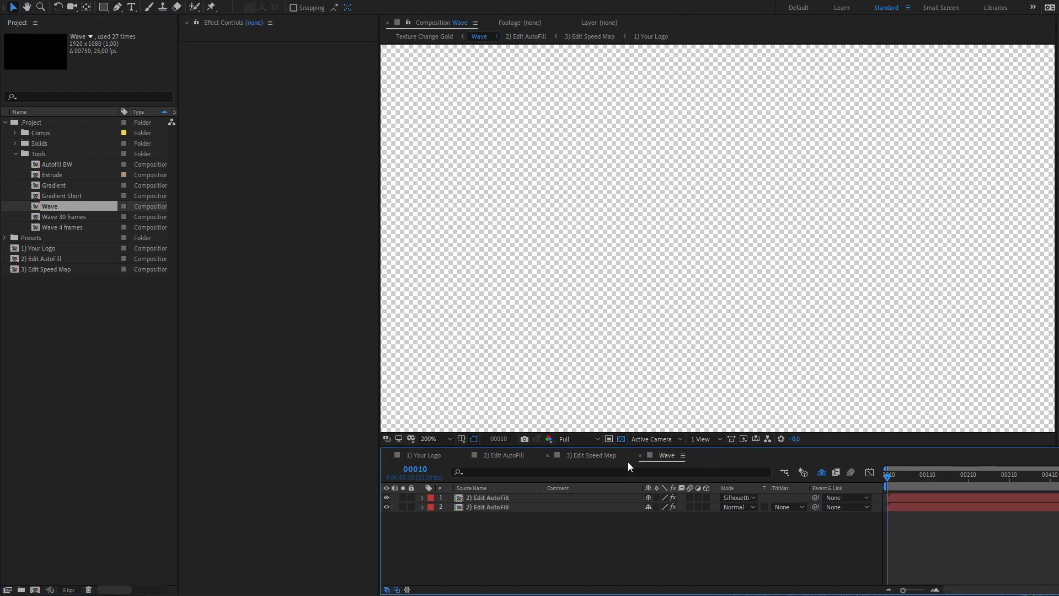
{"action": "left_click", "coordinate": [620, 439]}
{"action": "left_click", "coordinate": [506, 498]}
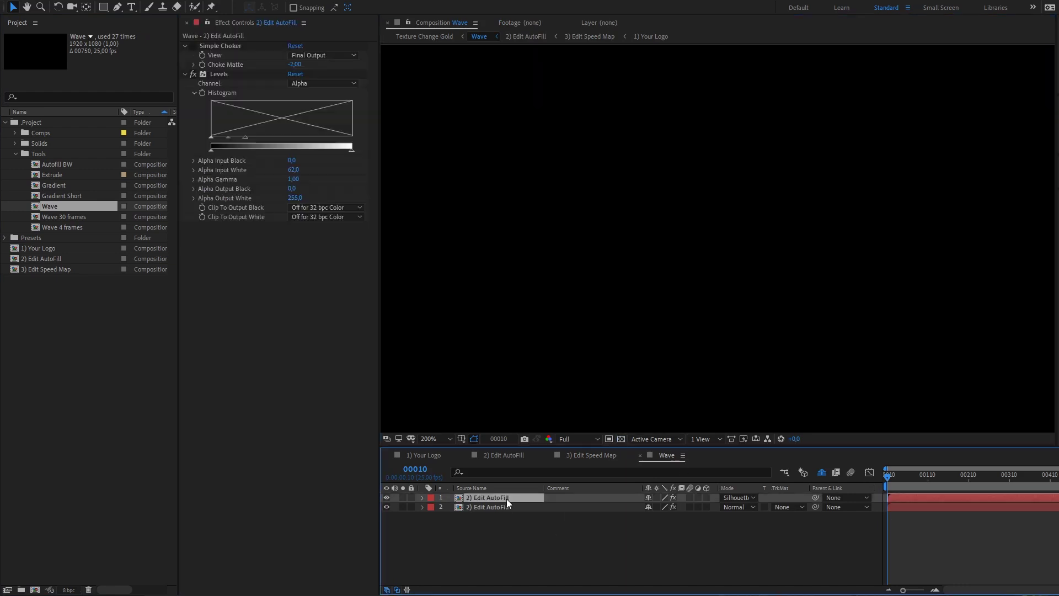
{"action": "key", "text": "space"}
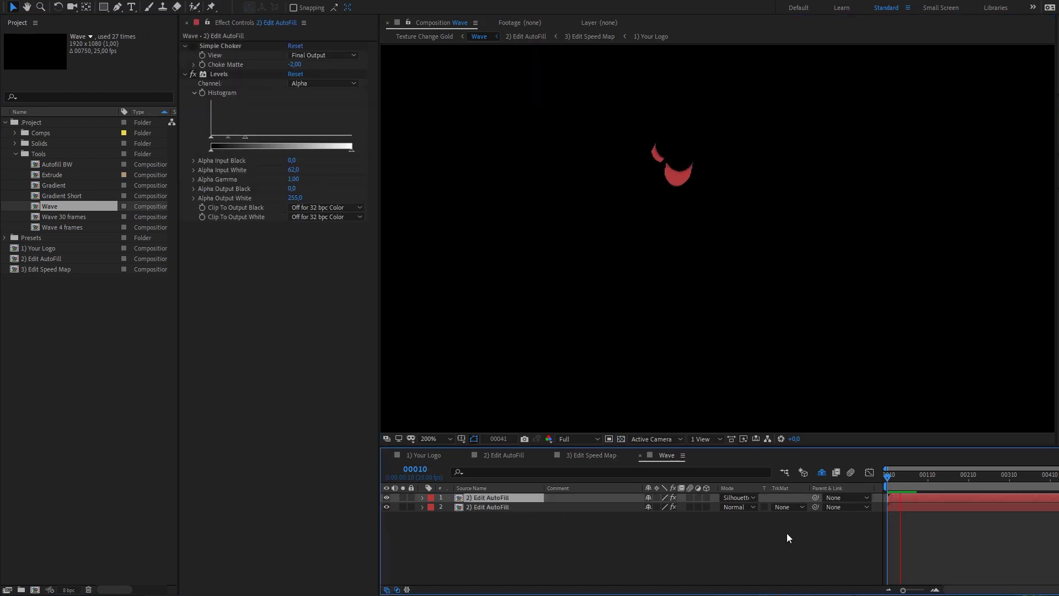
Step: Shift the top 2) Edit AutoFill layer in time and preview the wave from frame 48 at 100% magnification
{"action": "left_click_drag", "start_coordinate": [943, 497], "coordinate": [921, 495]}
{"action": "key", "text": "comma"}
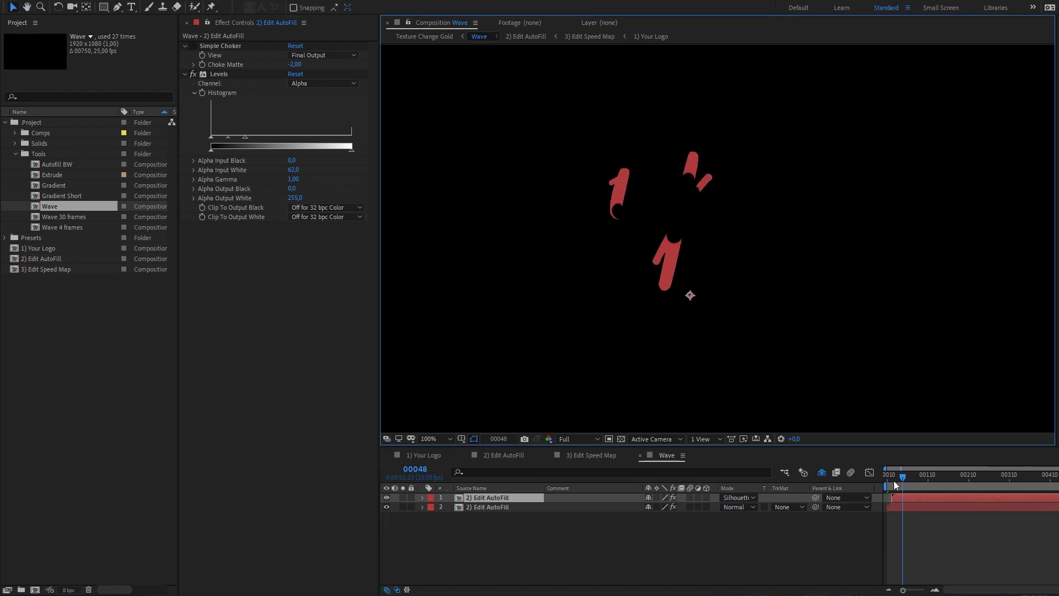
{"action": "key", "text": "space"}
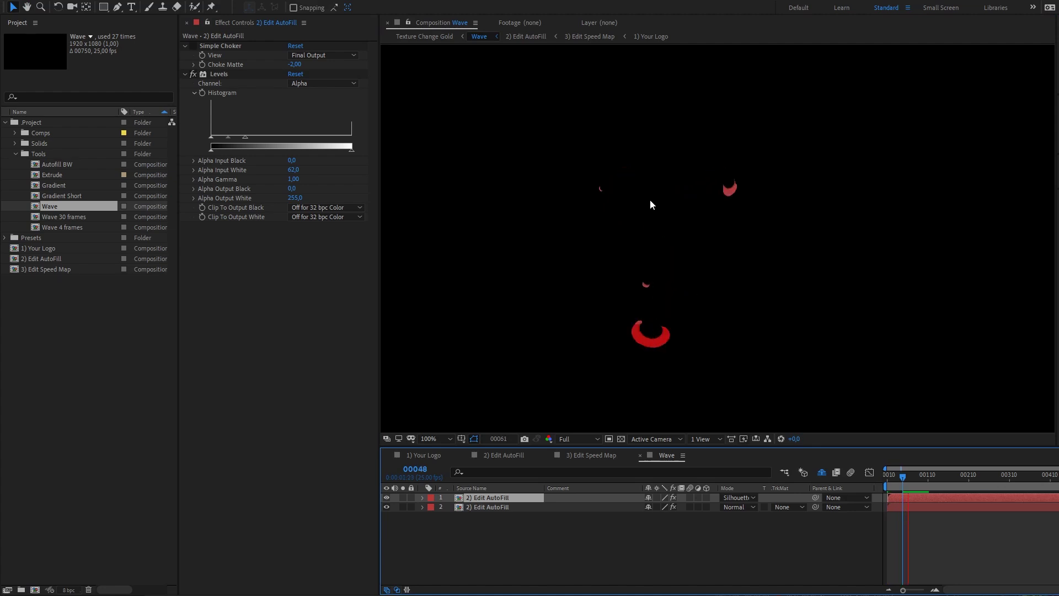
Step: Duplicate both 2) Edit AutoFill layers in Wave, shift the copies later in time and preview from frame 10
{"action": "left_click", "coordinate": [496, 506], "text": "shift"}
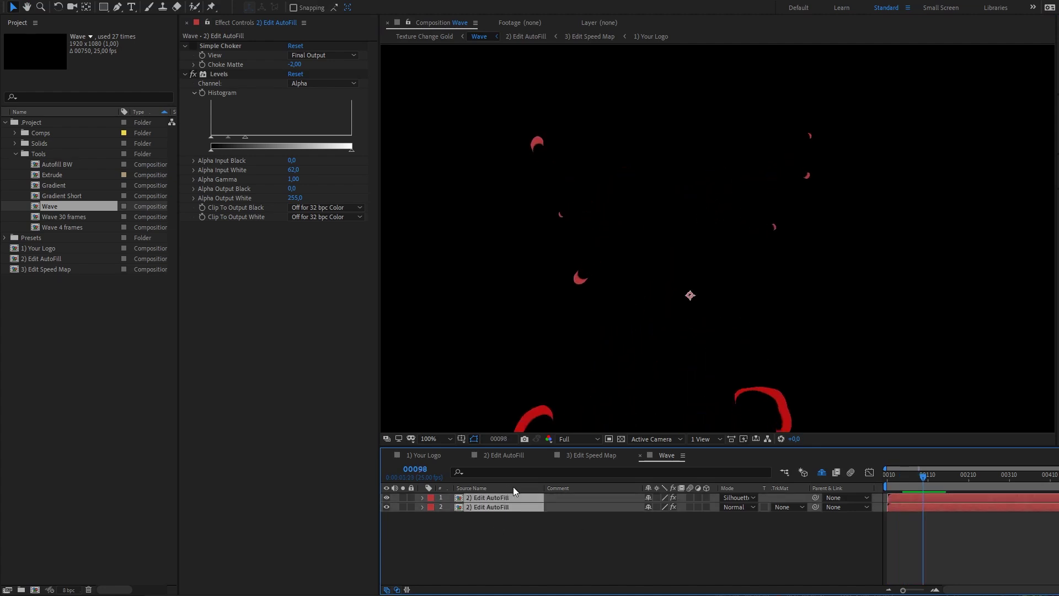
{"action": "key", "text": "ctrl+d"}
{"action": "left_click_drag", "start_coordinate": [964, 502], "coordinate": [965, 502]}
{"action": "left_click_drag", "start_coordinate": [499, 516], "coordinate": [499, 507]}
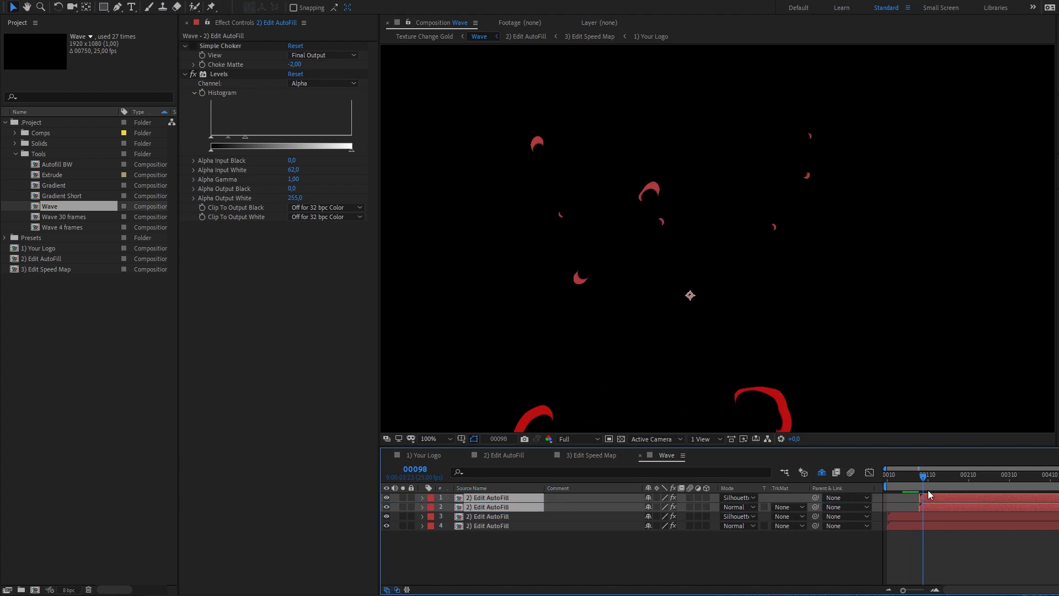
{"action": "left_click", "coordinate": [882, 477]}
{"action": "key", "text": "space"}
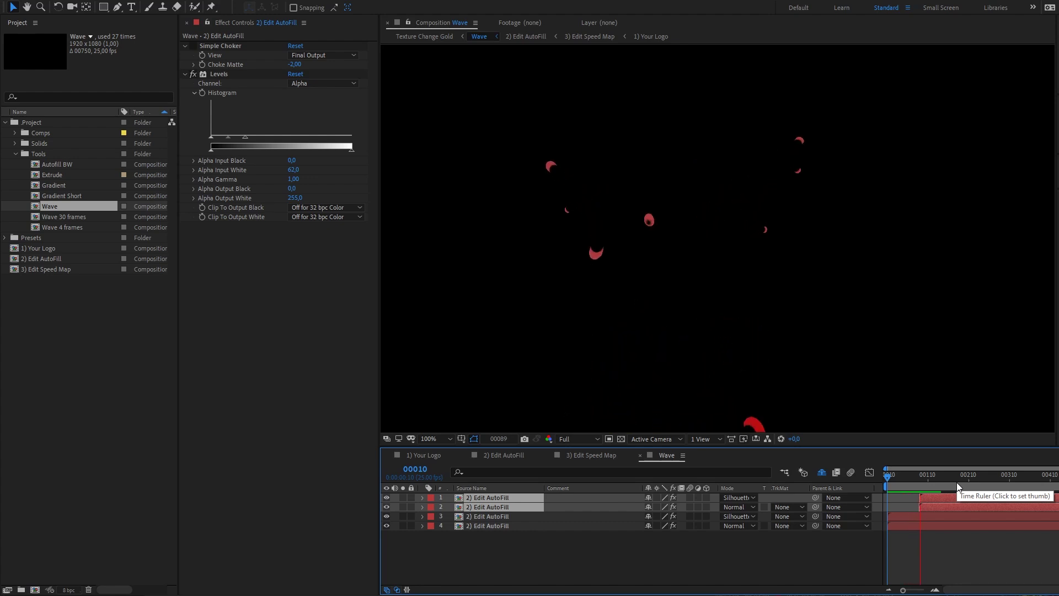
Step: Stop the preview and delete the two duplicated 2) Edit AutoFill layers from Wave
{"action": "left_click", "coordinate": [474, 549]}
{"action": "left_click", "coordinate": [495, 495]}
{"action": "left_click", "coordinate": [495, 505], "text": "shift"}
{"action": "key", "text": "Delete"}
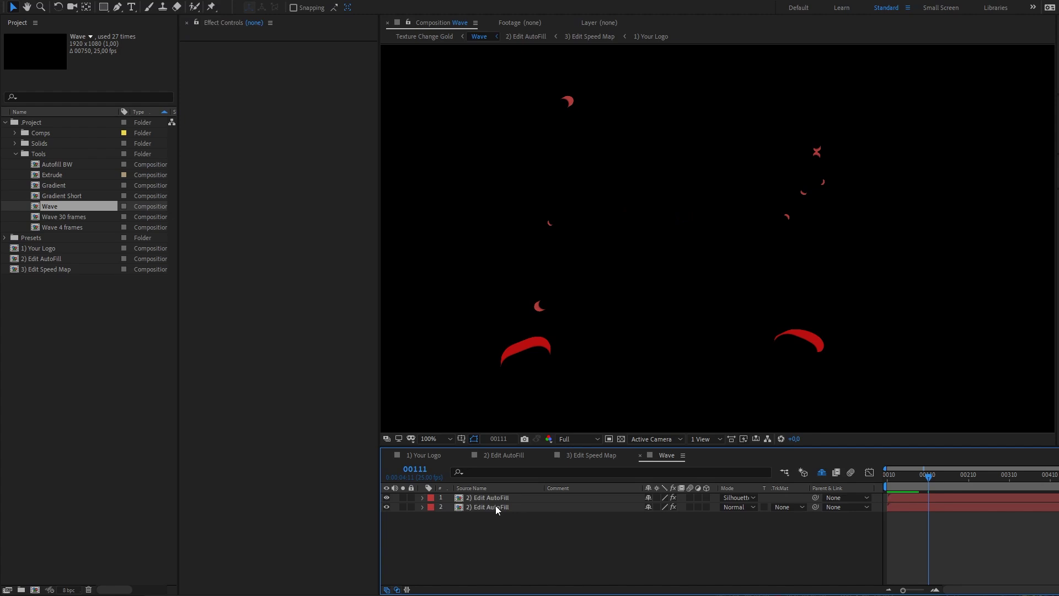
Step: Add an adjustment layer above the Wave layers and apply the Echo effect to it
{"action": "key", "text": "ctrl+alt+y"}
{"action": "key", "text": "ctrl+space"}
{"action": "type", "text": "ext"}
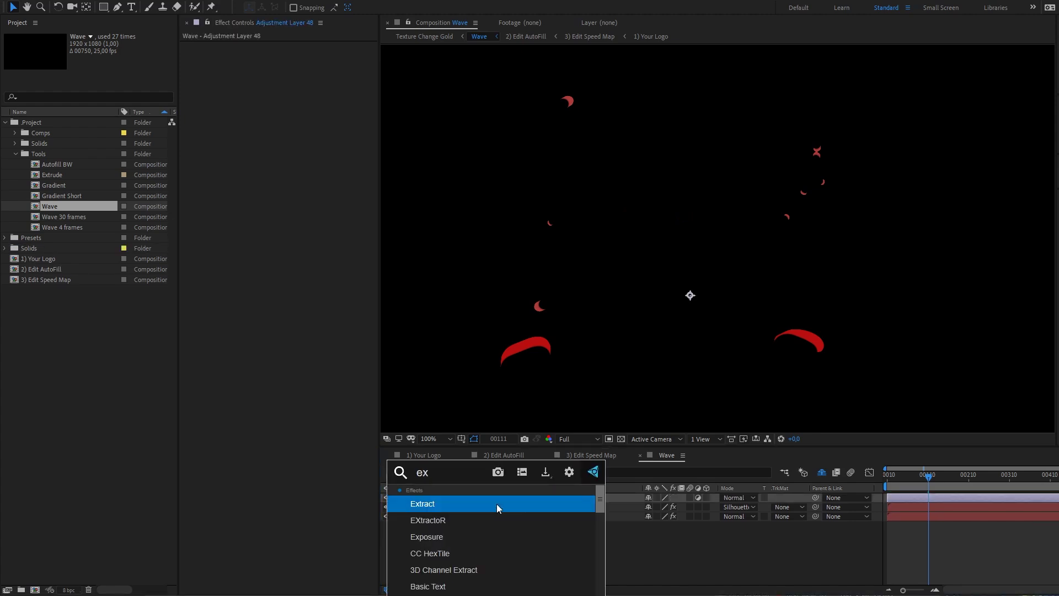
{"action": "key", "text": "Return"}
{"action": "key", "text": "ctrl+space"}
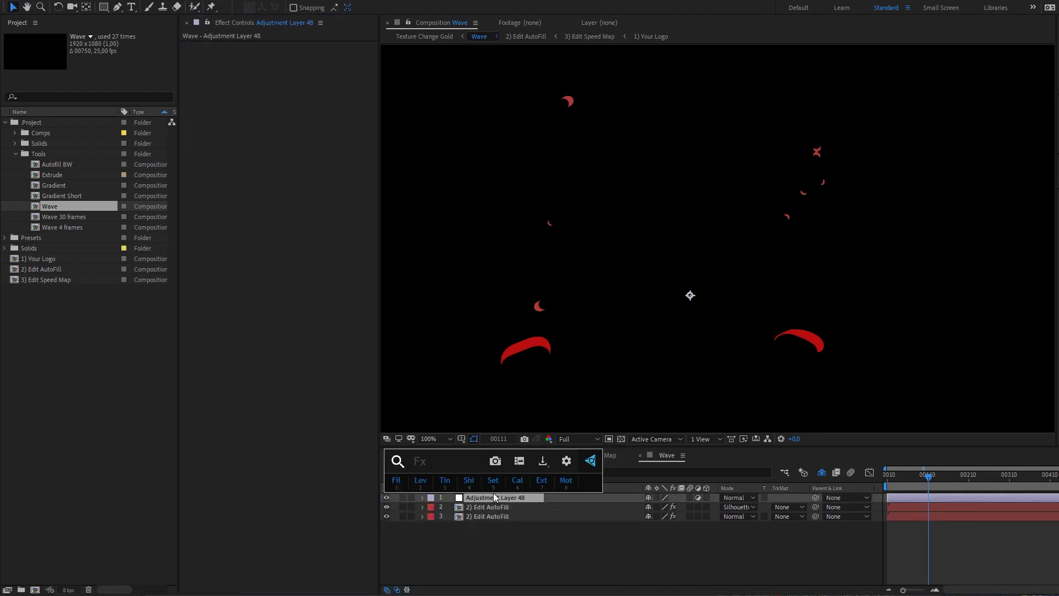
{"action": "type", "text": "ec"}
{"action": "key", "text": "Return"}
Step: Set the Echo Time to 1 second and Number Of Echoes to 3, and preview the wave from the start
{"action": "left_click", "coordinate": [296, 55]}
{"action": "type", "text": "1"}
{"action": "key", "text": "Return"}
{"action": "left_click", "coordinate": [290, 64]}
{"action": "type", "text": "3"}
{"action": "key", "text": "Return"}
{"action": "key", "text": "Home"}
{"action": "key", "text": "space"}
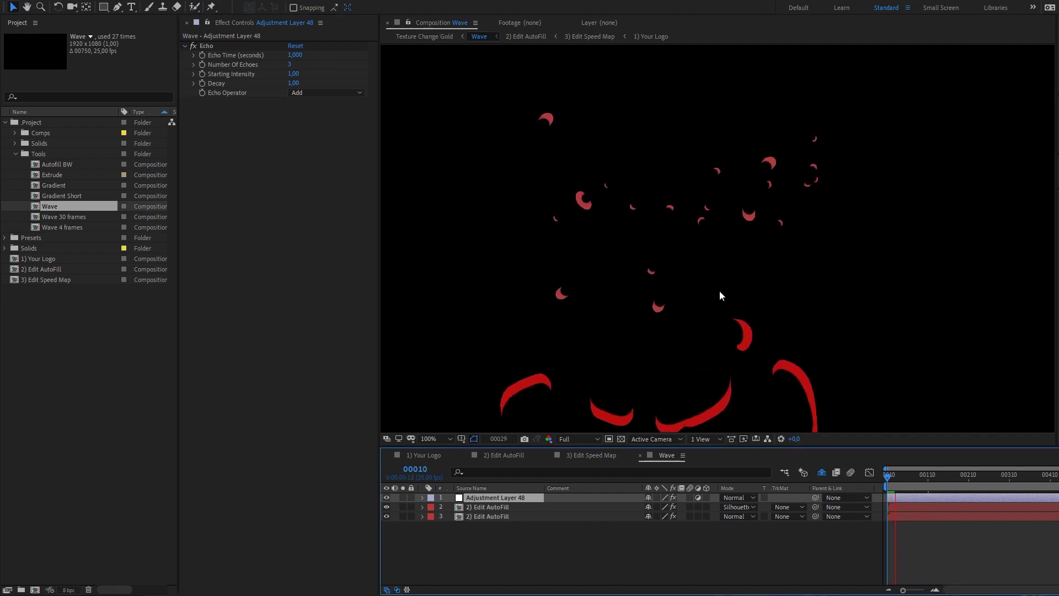
{"action": "key", "text": "space"}
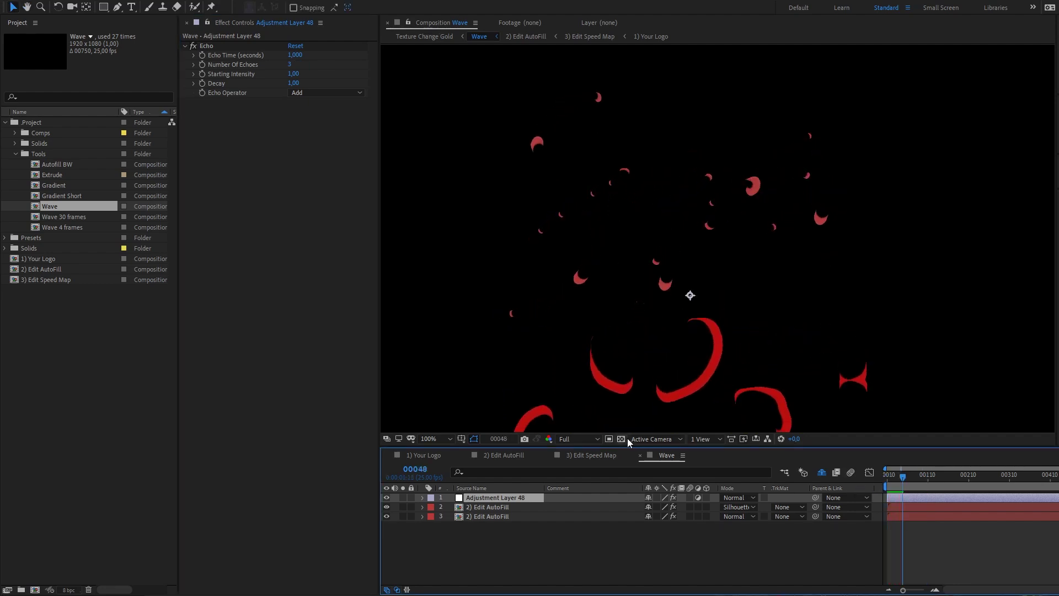
Step: Add a Gaussian Blur to the adjustment layer with a Blurriness of 12.4
{"action": "key", "text": "ctrl+space"}
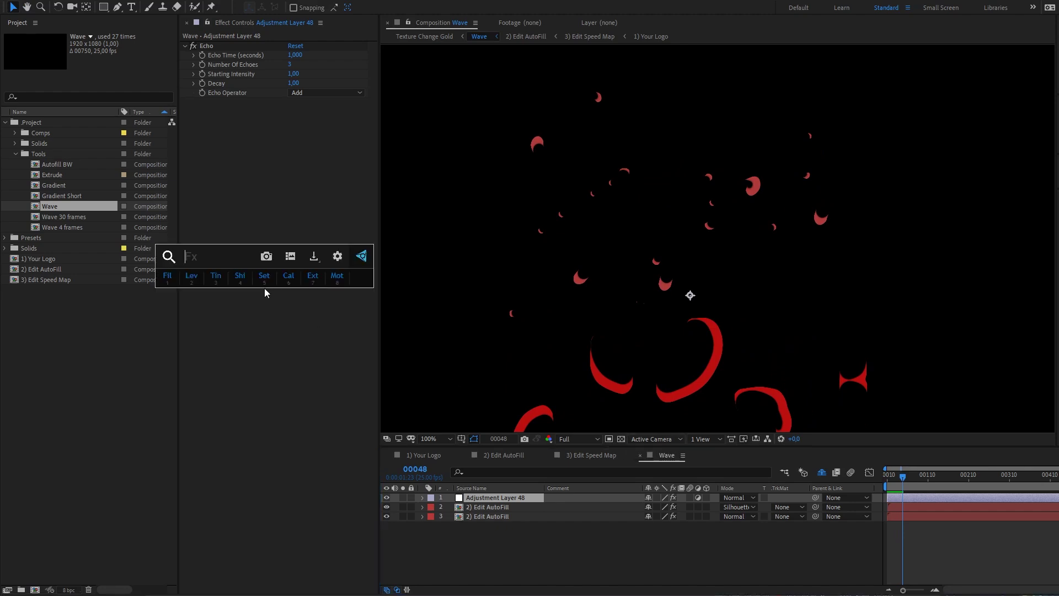
{"action": "type", "text": "gau"}
{"action": "left_click", "coordinate": [255, 303]}
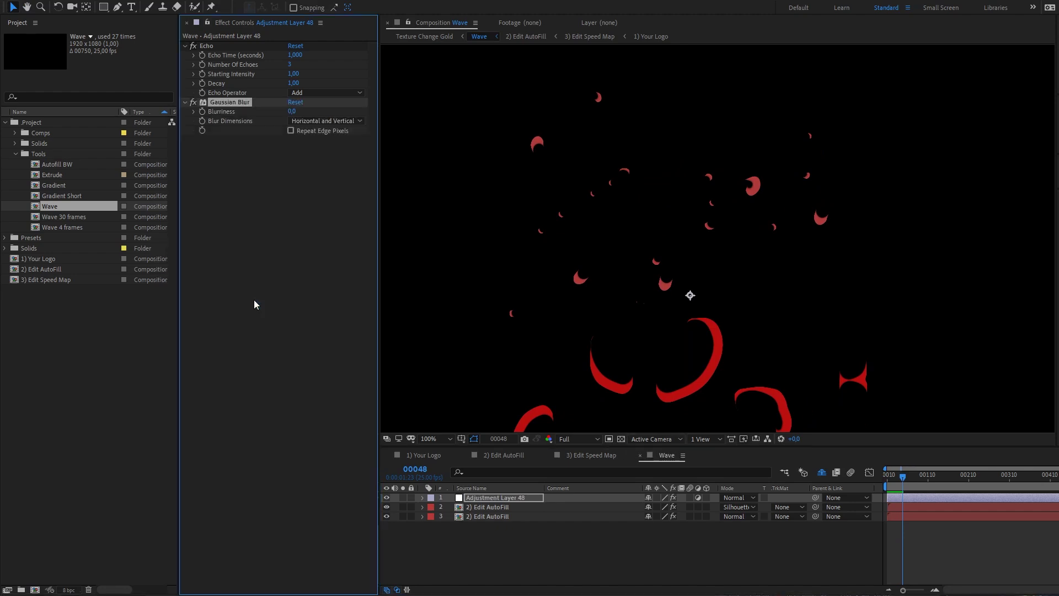
{"action": "left_click_drag", "start_coordinate": [292, 111], "coordinate": [366, 118]}
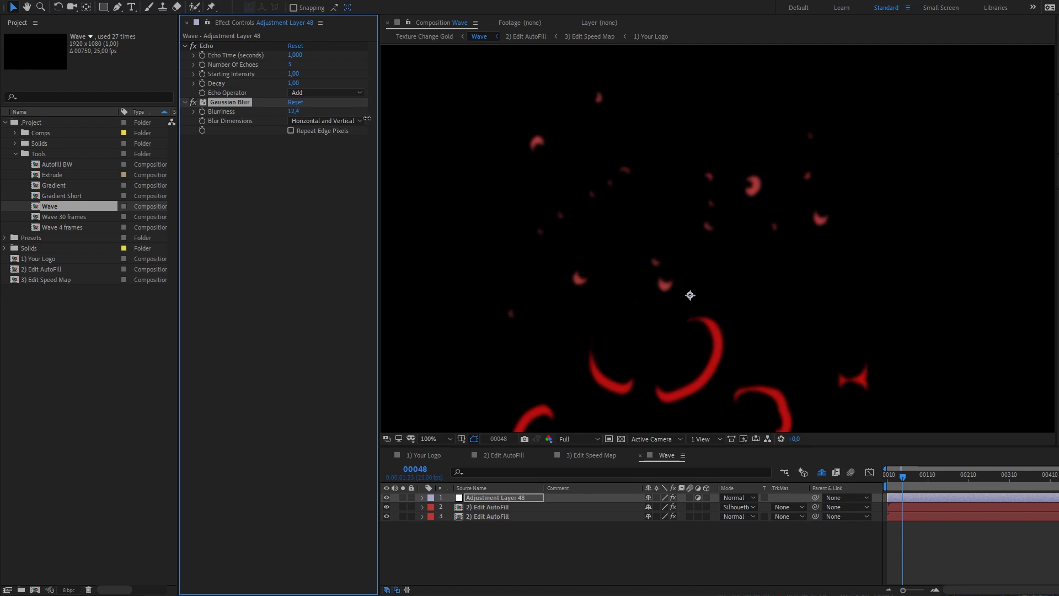
Step: Add Levels on the Alpha channel with Alpha Input Black 75 and Alpha Input White 96, and preview from the start
{"action": "key", "text": "ctrl+space"}
{"action": "type", "text": "lev"}
{"action": "key", "text": "Return"}
{"action": "left_click", "coordinate": [317, 149]}
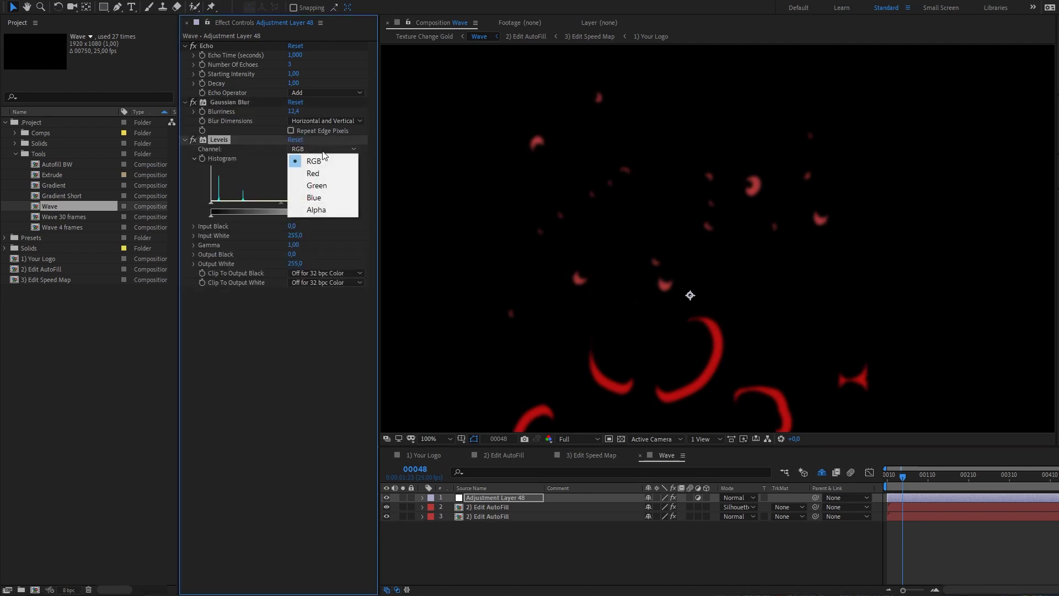
{"action": "left_click", "coordinate": [333, 215]}
{"action": "left_click_drag", "start_coordinate": [212, 203], "coordinate": [252, 202]}
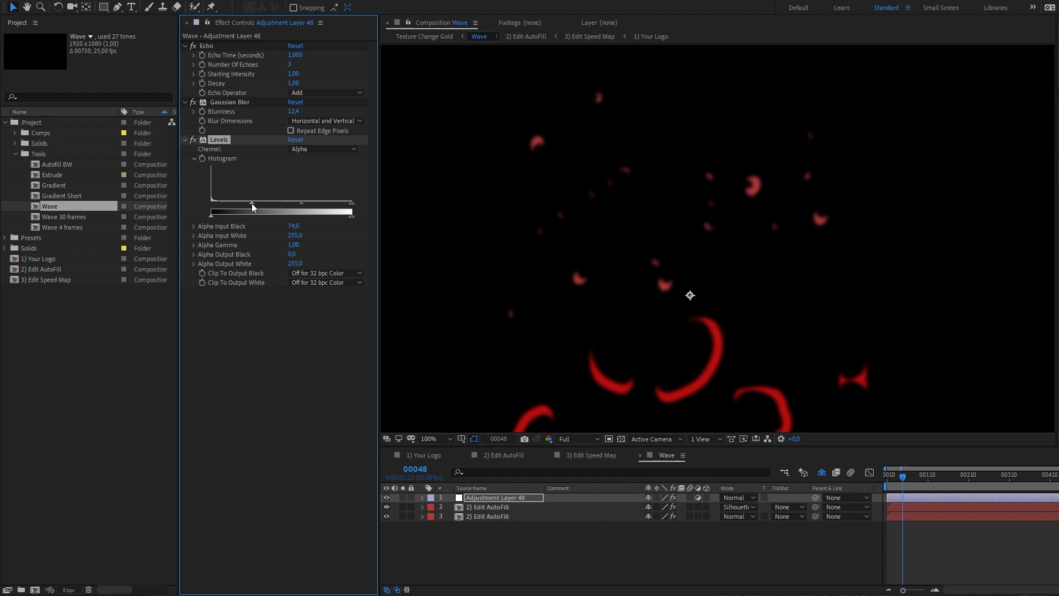
{"action": "left_click_drag", "start_coordinate": [352, 203], "coordinate": [263, 203]}
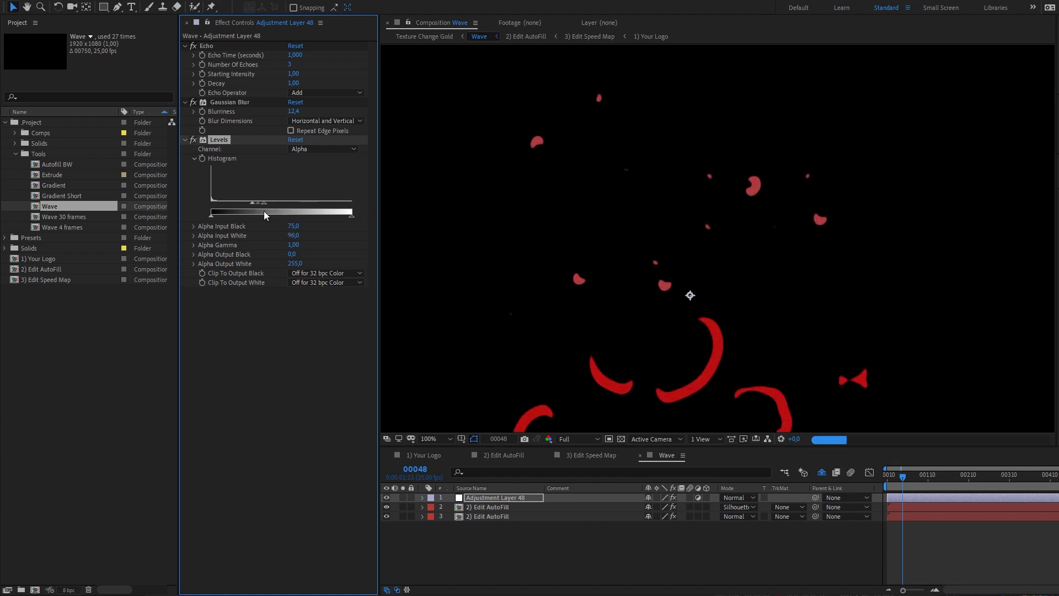
{"action": "left_click_drag", "start_coordinate": [903, 475], "coordinate": [875, 487]}
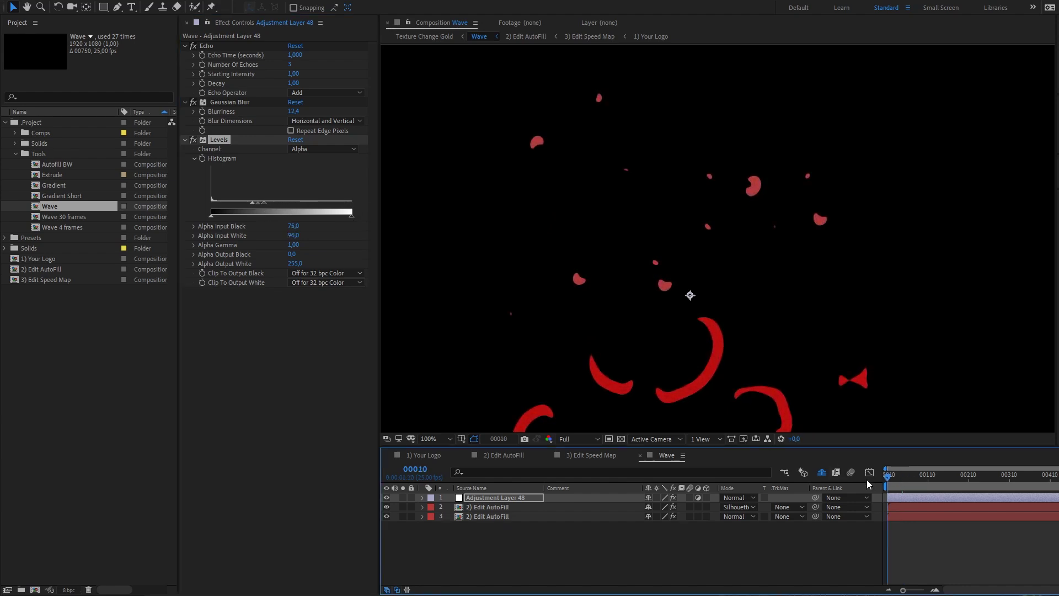
{"action": "key", "text": "space"}
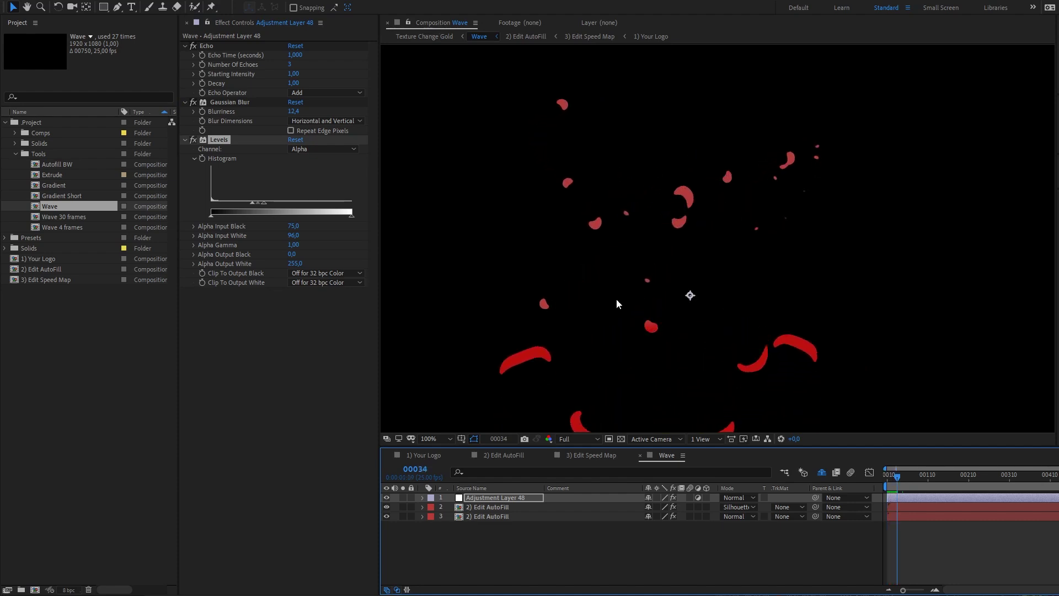
Step: Remove the Levels, Gaussian Blur and Echo effects and delete the adjustment layer from Wave
{"action": "left_click", "coordinate": [294, 325]}
{"action": "left_click", "coordinate": [226, 142]}
{"action": "key", "text": "Delete"}
{"action": "left_click", "coordinate": [232, 102]}
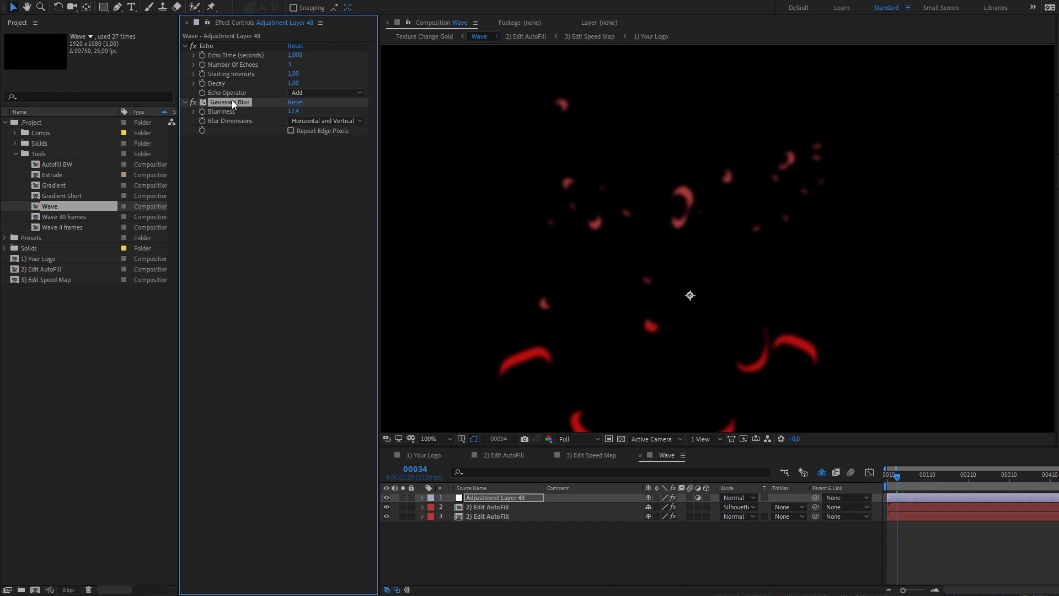
{"action": "key", "text": "Delete"}
{"action": "left_click", "coordinate": [217, 45]}
{"action": "key", "text": "Delete"}
{"action": "left_click", "coordinate": [495, 561]}
{"action": "left_click", "coordinate": [500, 498]}
{"action": "key", "text": "Delete"}
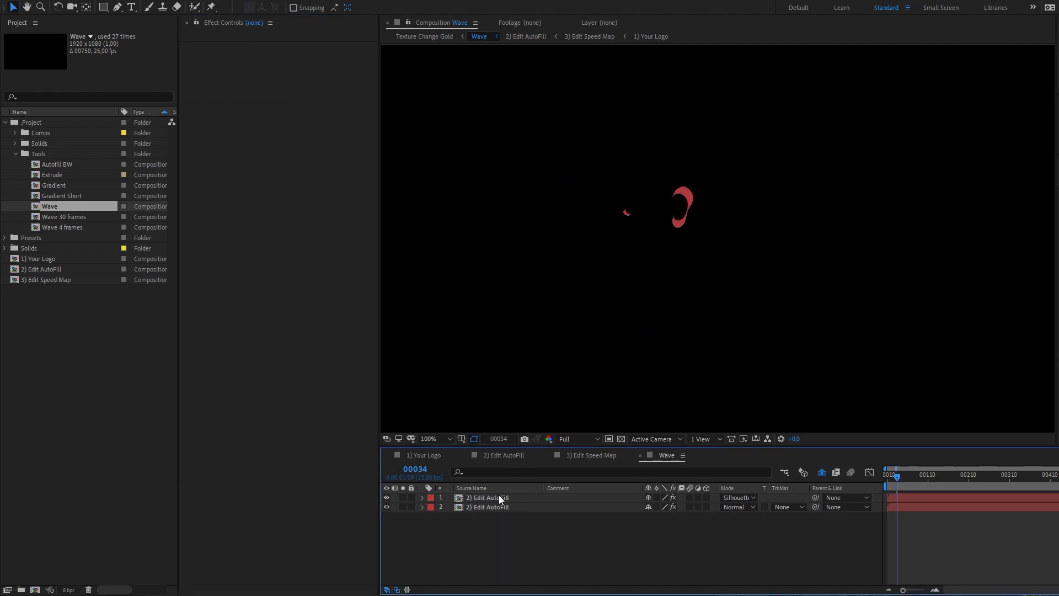
Step: Look at the Wave 30 frames and Wave 4 frames compositions, and close both along with the Wave timeline
{"action": "double_click", "coordinate": [79, 217]}
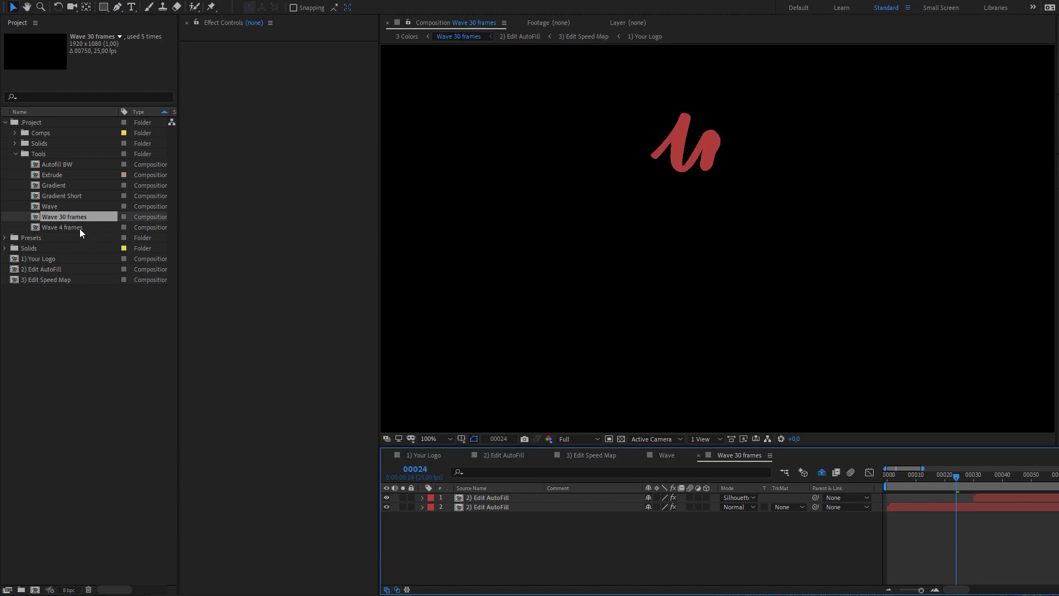
{"action": "double_click", "coordinate": [77, 227]}
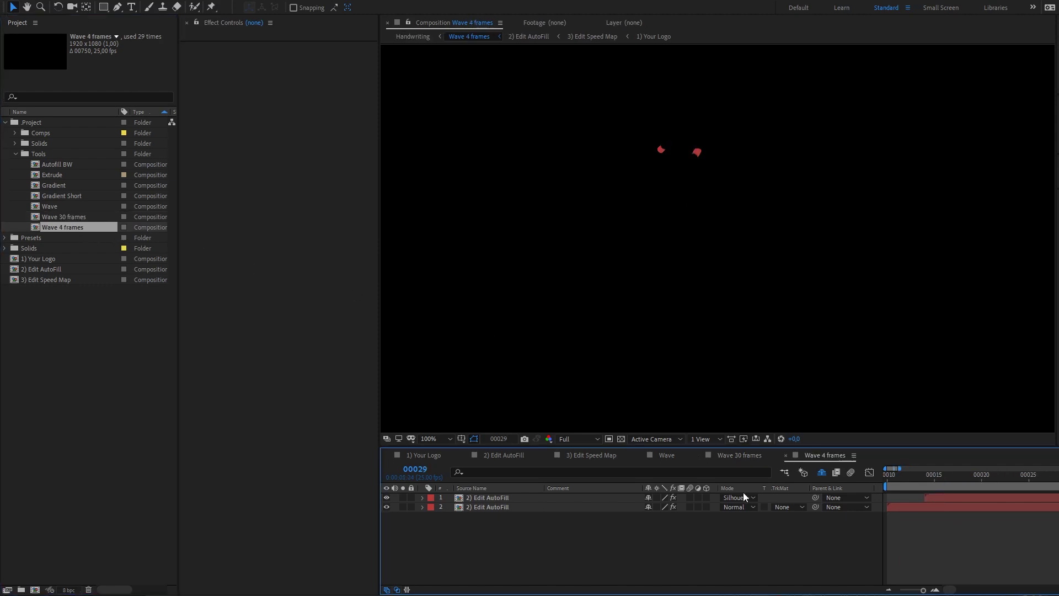
{"action": "left_click", "coordinate": [785, 455]}
{"action": "left_click", "coordinate": [698, 454]}
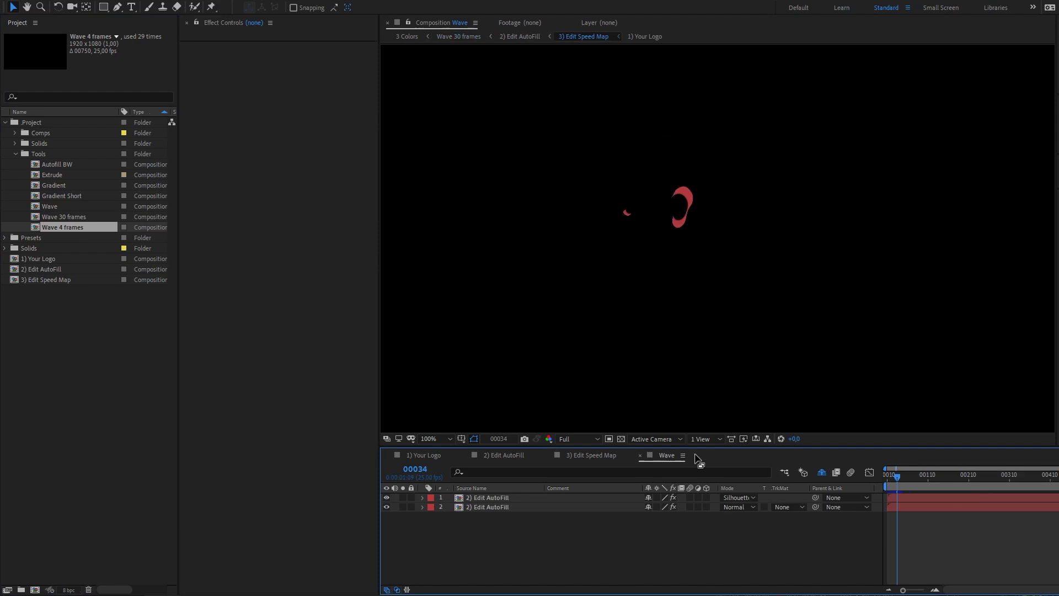
{"action": "left_click", "coordinate": [640, 454]}
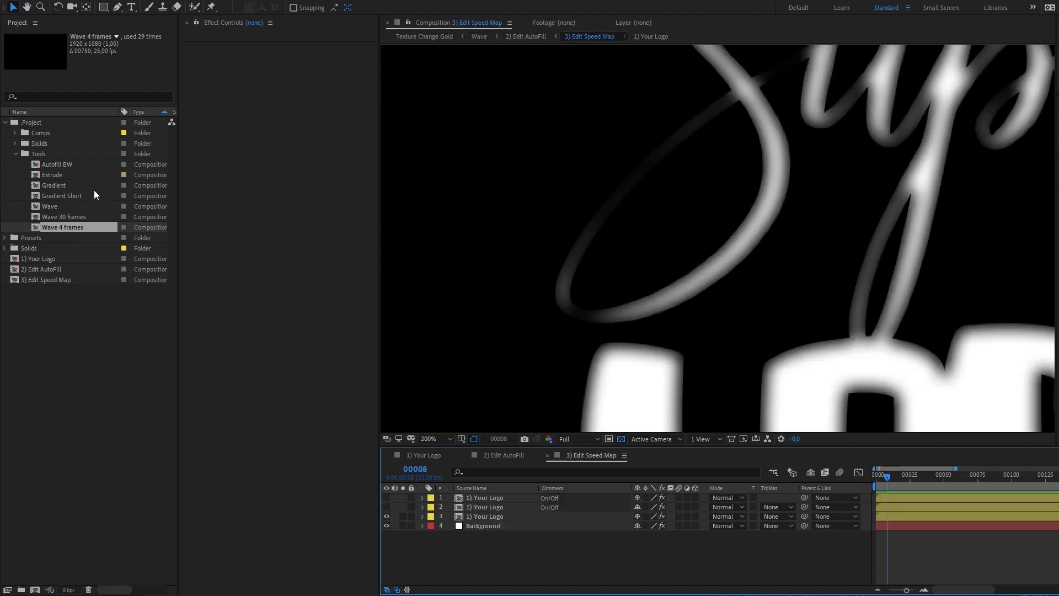
Step: Point out the Tools compositions in the project and collapse the Tools and Project folders
{"action": "left_click", "coordinate": [58, 222]}
{"action": "left_click", "coordinate": [61, 195]}
{"action": "left_click", "coordinate": [60, 185]}
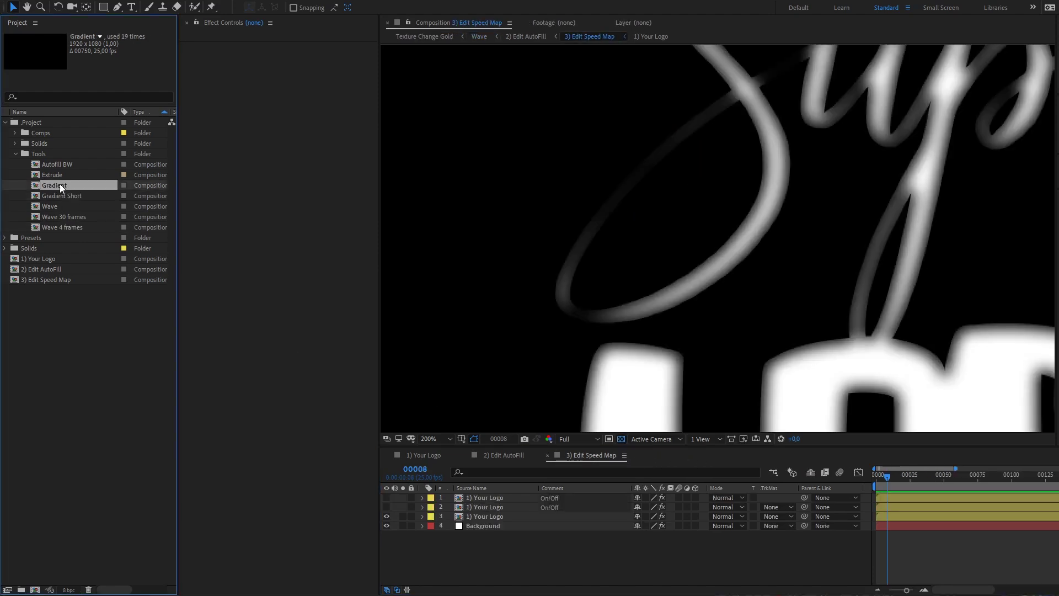
{"action": "left_click", "coordinate": [59, 176]}
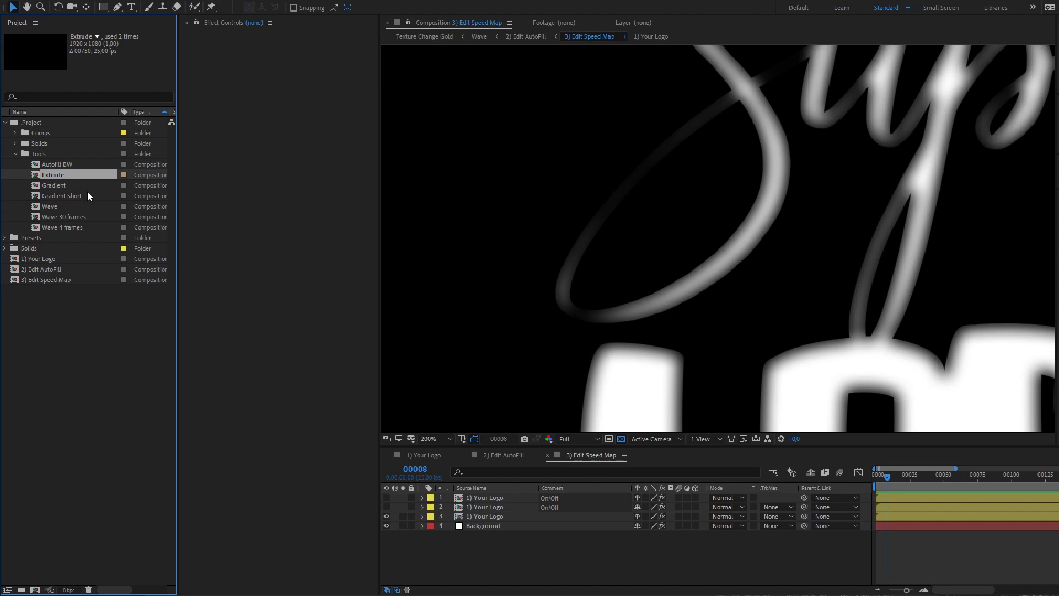
{"action": "left_click", "coordinate": [15, 154]}
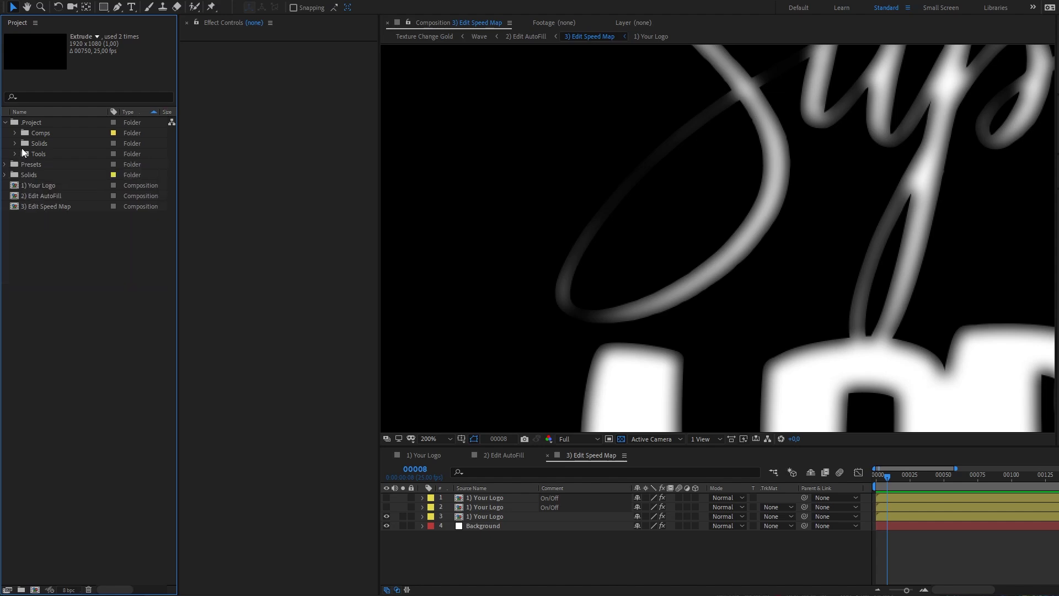
{"action": "left_click", "coordinate": [5, 122]}
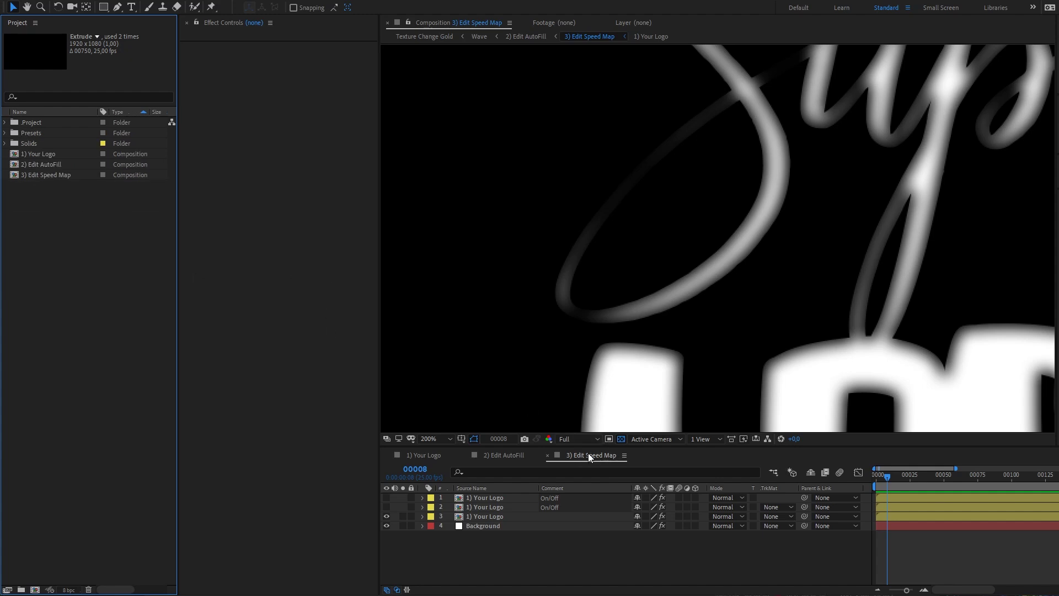
Step: Expand the Presets folder together with its Fast and Complex subfolders
{"action": "left_click", "coordinate": [5, 134]}
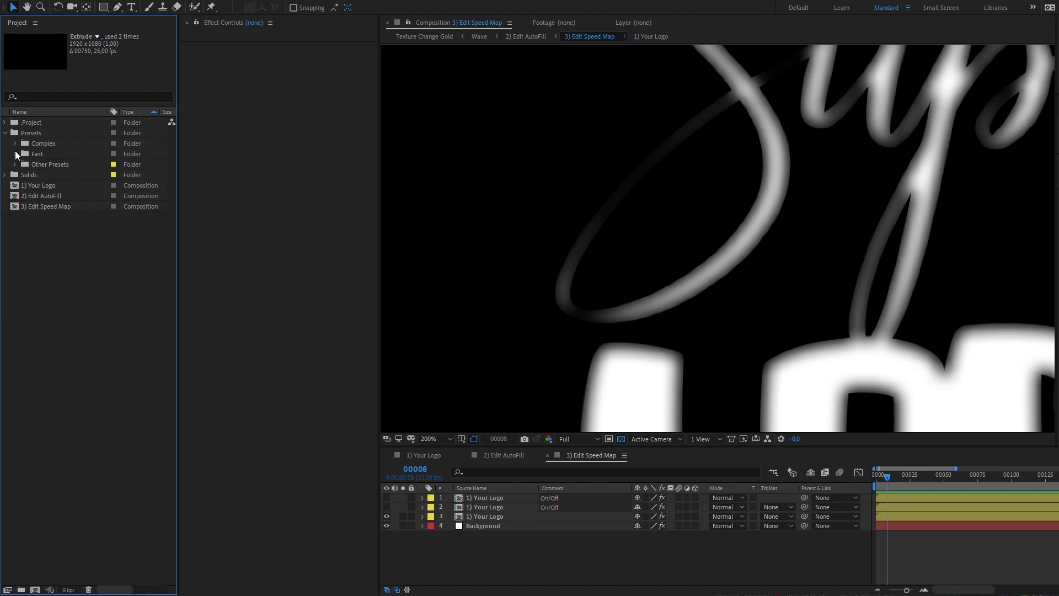
{"action": "left_click", "coordinate": [16, 154]}
{"action": "left_click", "coordinate": [14, 144]}
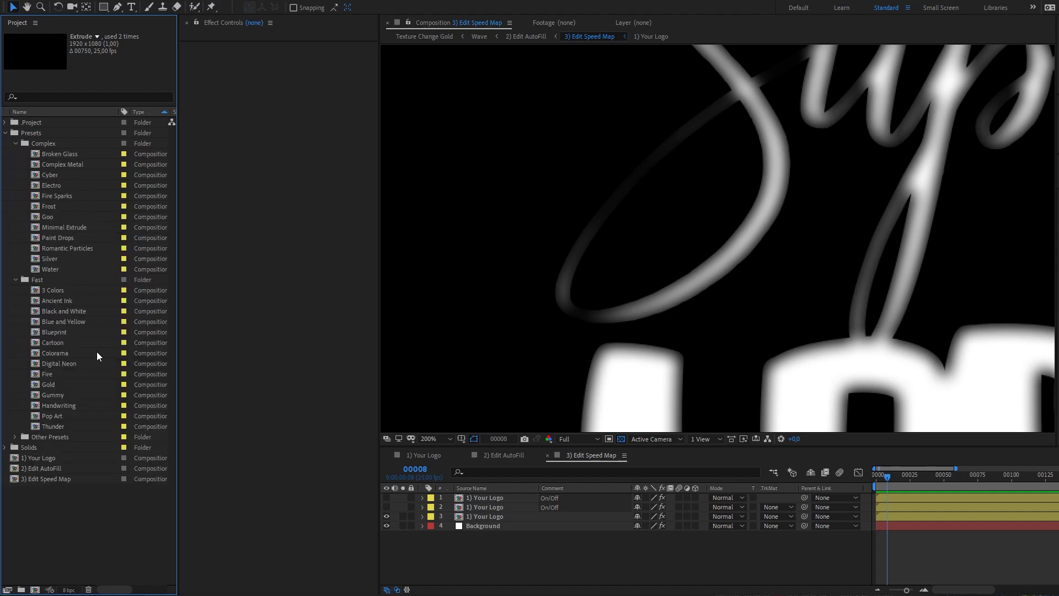
Step: Open the 3 Colors preset, fit it to the viewer and preview it from the start
{"action": "double_click", "coordinate": [55, 290]}
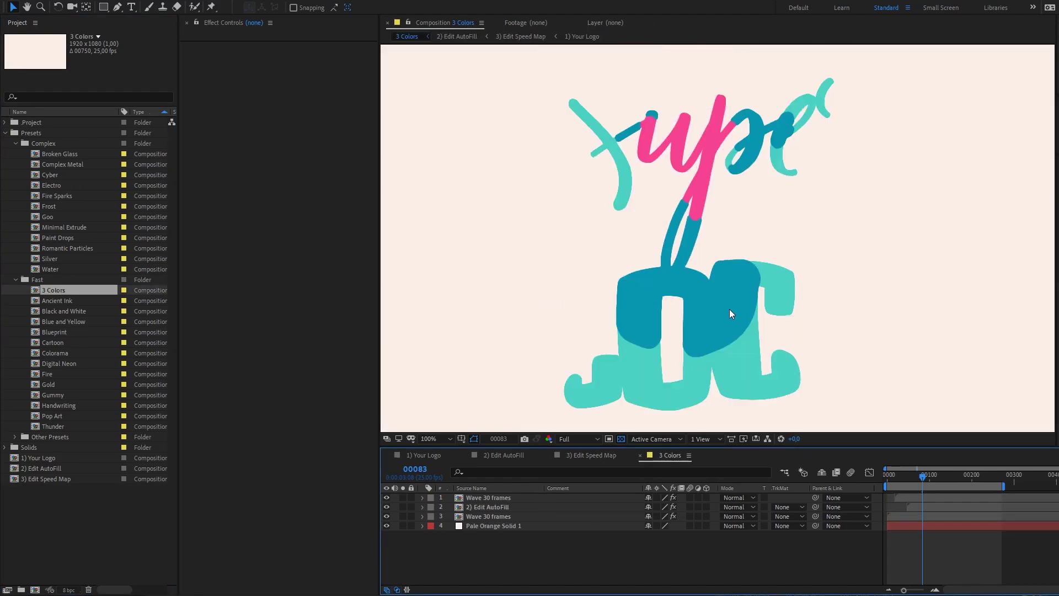
{"action": "key", "text": "shift+slash"}
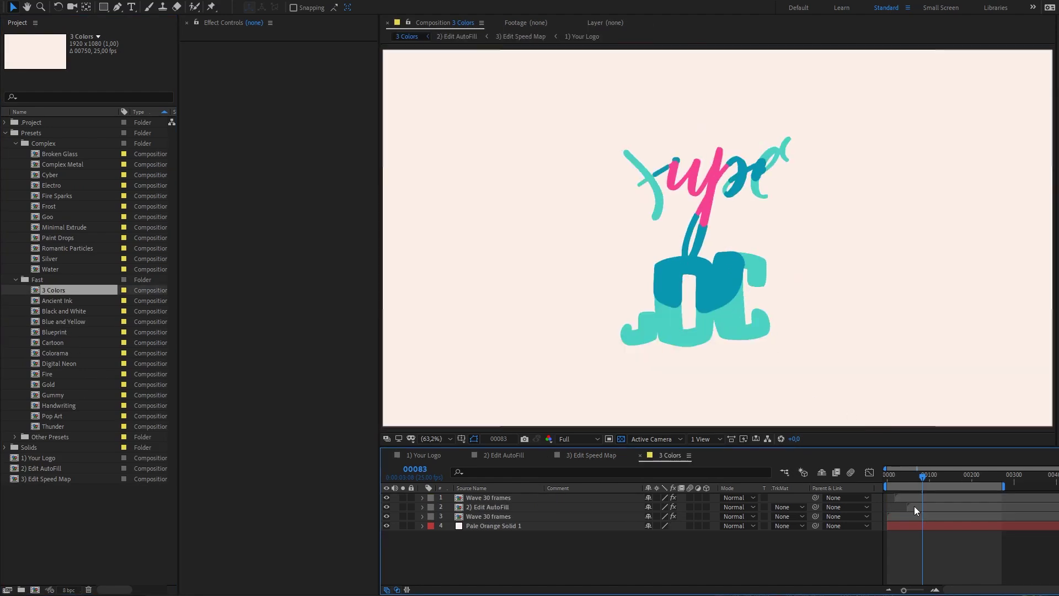
{"action": "left_click", "coordinate": [886, 475]}
{"action": "key", "text": "space"}
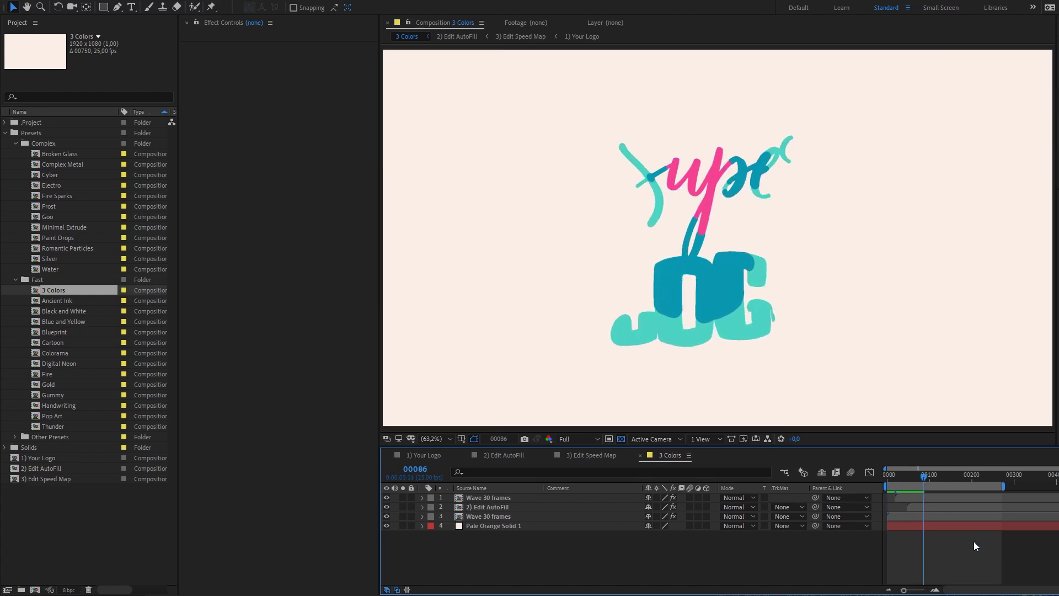
Step: Shift the top Wave 30 frames layer and the 2) Edit AutoFill layer earlier in time, and go to frame 96
{"action": "left_click", "coordinate": [912, 498]}
{"action": "left_click_drag", "start_coordinate": [921, 508], "coordinate": [928, 485]}
{"action": "left_click", "coordinate": [906, 497]}
{"action": "key", "text": "i"}
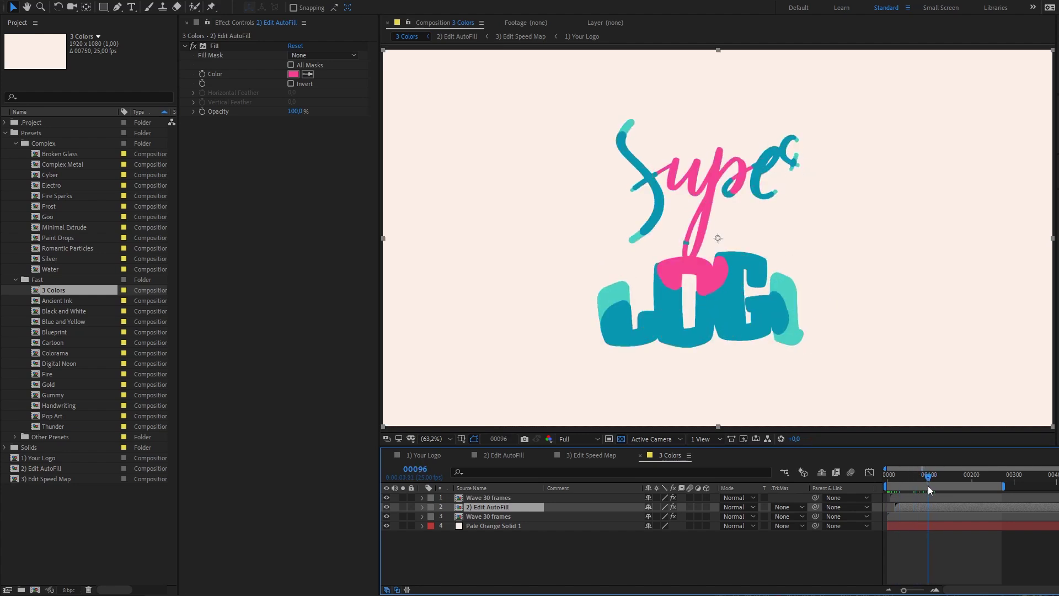
Step: Examine the lower Wave 30 frames, upper Wave 30 frames and 2) Edit AutoFill layers by soloing each in turn
{"action": "left_click", "coordinate": [505, 515]}
{"action": "left_click", "coordinate": [402, 515]}
{"action": "left_click", "coordinate": [402, 516]}
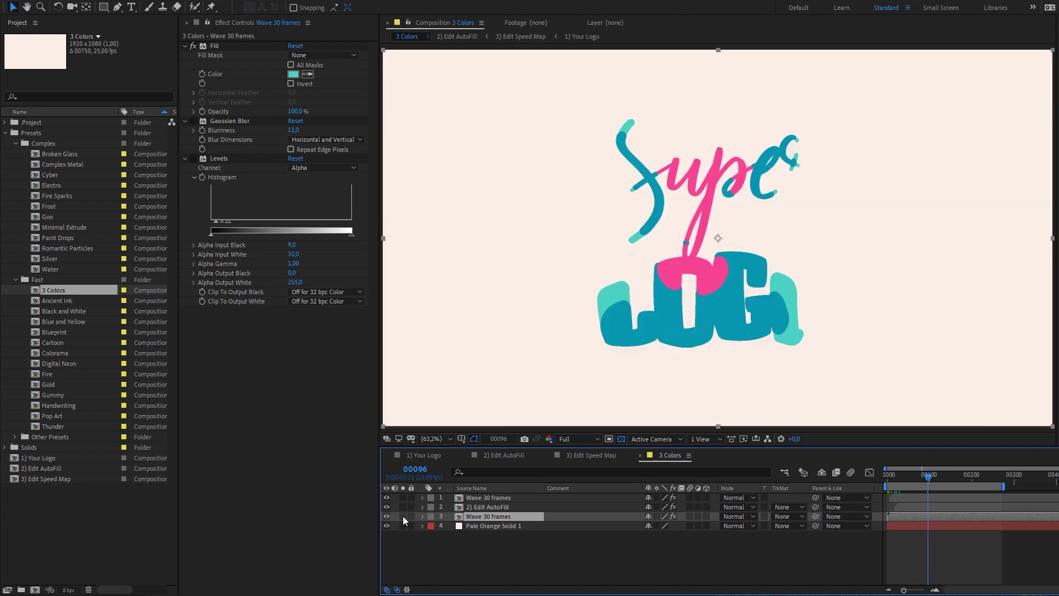
{"action": "left_click", "coordinate": [402, 498]}
{"action": "left_click", "coordinate": [401, 497]}
{"action": "left_click", "coordinate": [472, 508]}
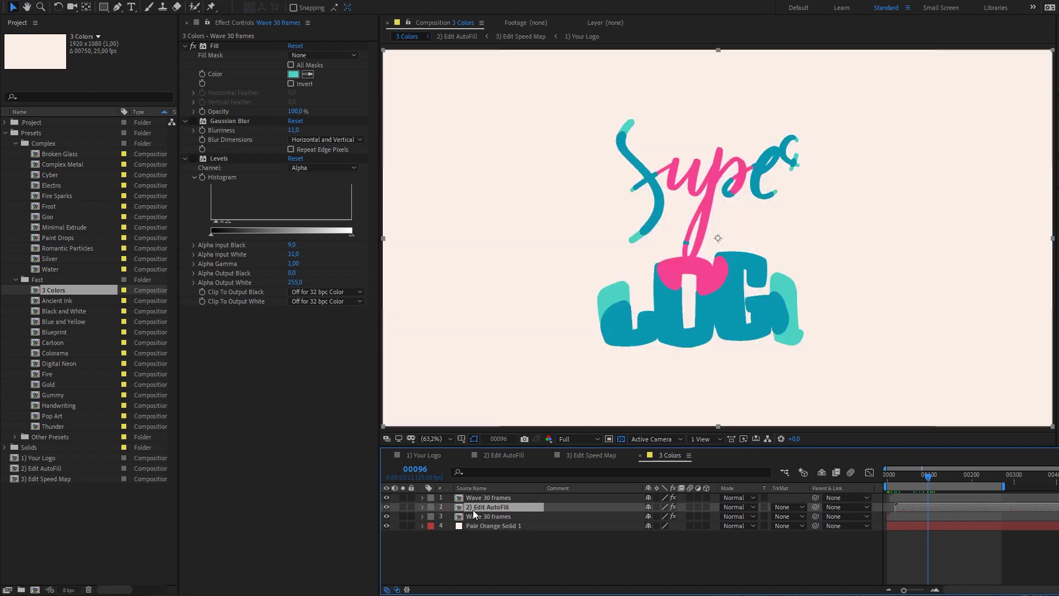
{"action": "left_click", "coordinate": [402, 506]}
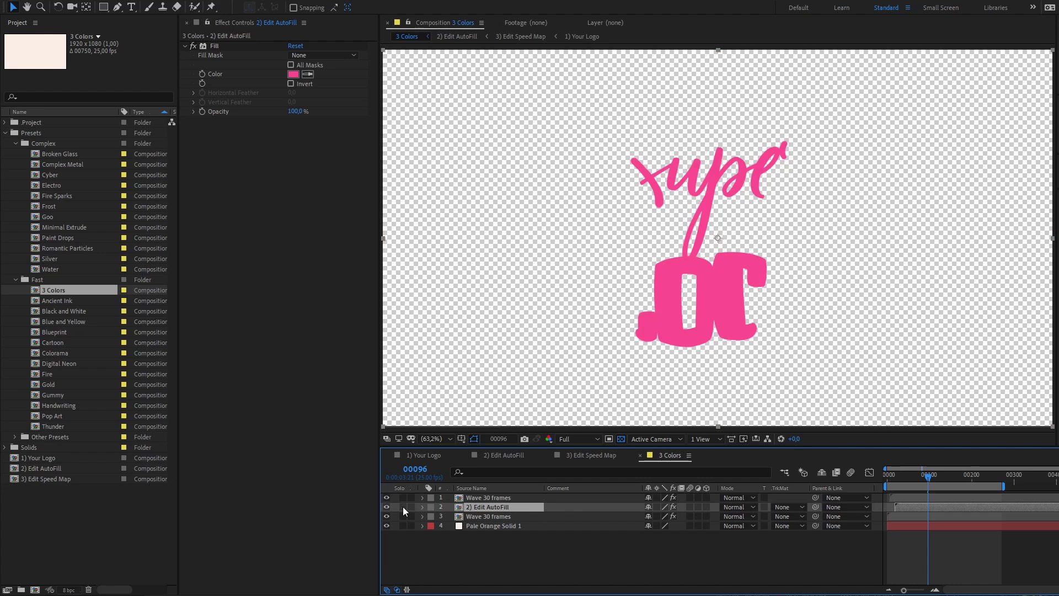
Step: Unsolo the 2) Edit AutoFill layer and preview the complete 3 Colors animation from the current frame
{"action": "left_click", "coordinate": [402, 506]}
{"action": "key", "text": "space"}
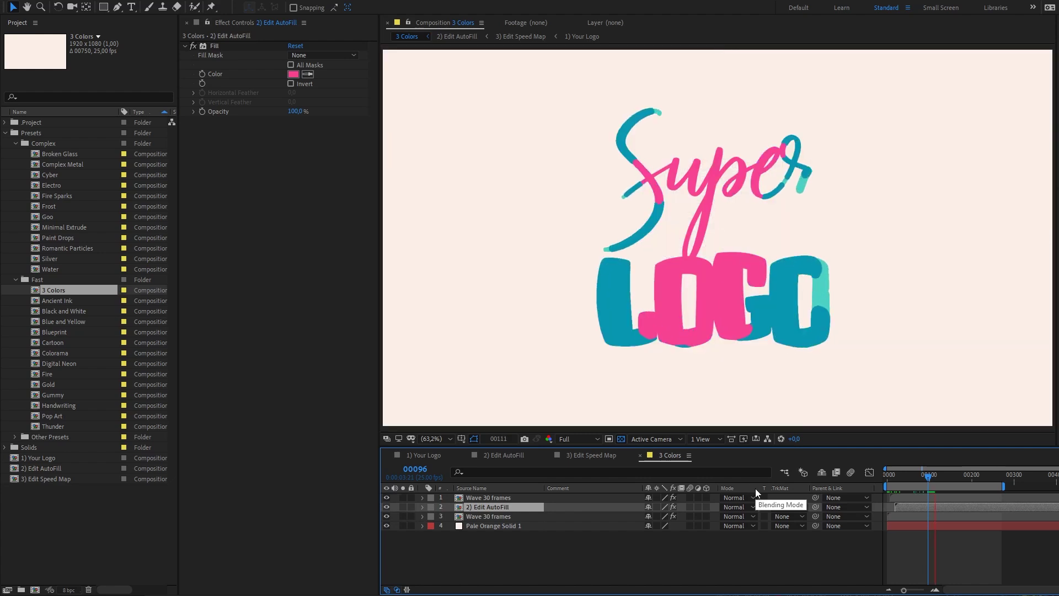
{"action": "key", "text": "space"}
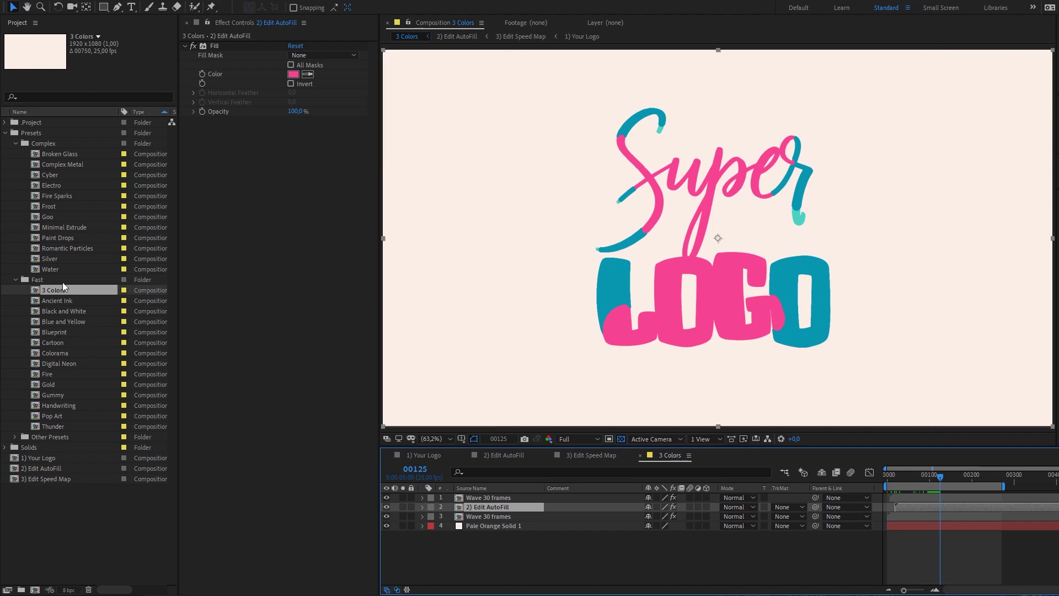
Step: Open the Thunder preset and preview it from the start with the Gradient Short layer hidden
{"action": "double_click", "coordinate": [53, 426]}
{"action": "left_click_drag", "start_coordinate": [888, 475], "coordinate": [906, 476]}
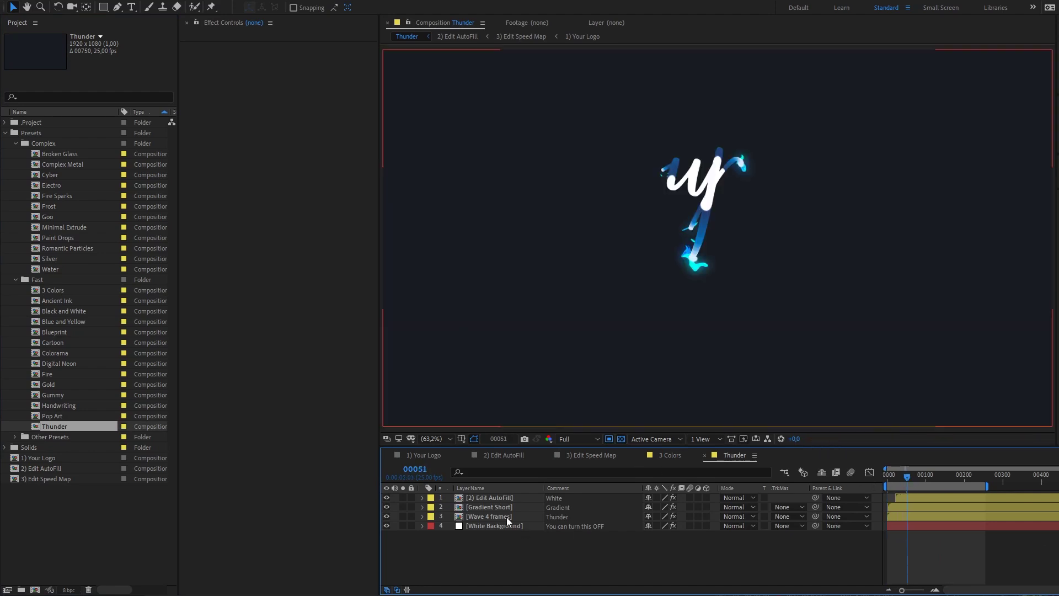
{"action": "left_click", "coordinate": [386, 507]}
{"action": "key", "text": "Home"}
{"action": "key", "text": "space"}
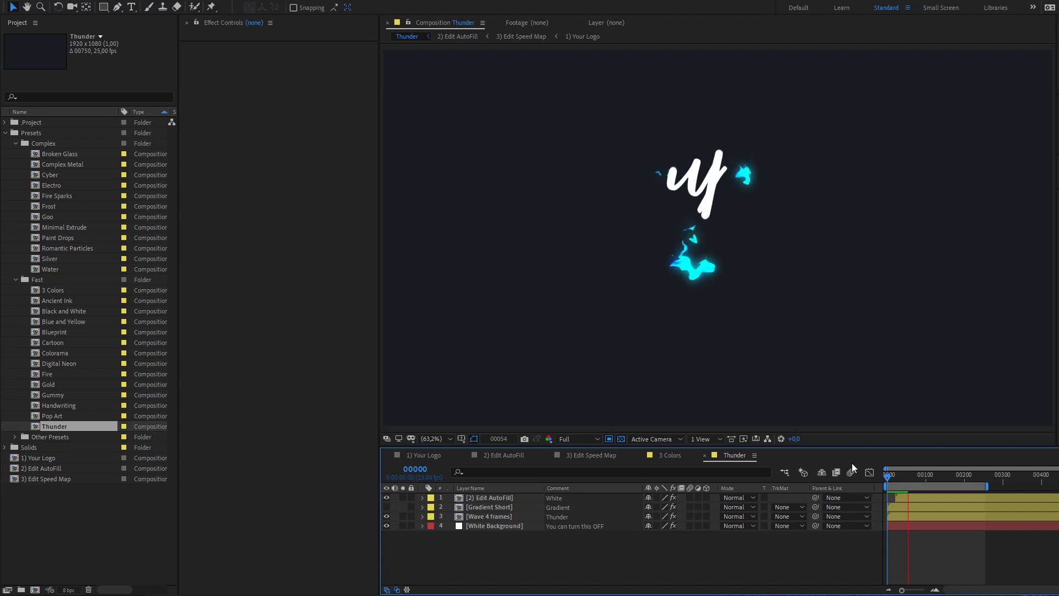
Step: Make the Gradient Short layer visible again and preview the full Thunder composition from the start
{"action": "left_click", "coordinate": [908, 468]}
{"action": "left_click", "coordinate": [387, 506]}
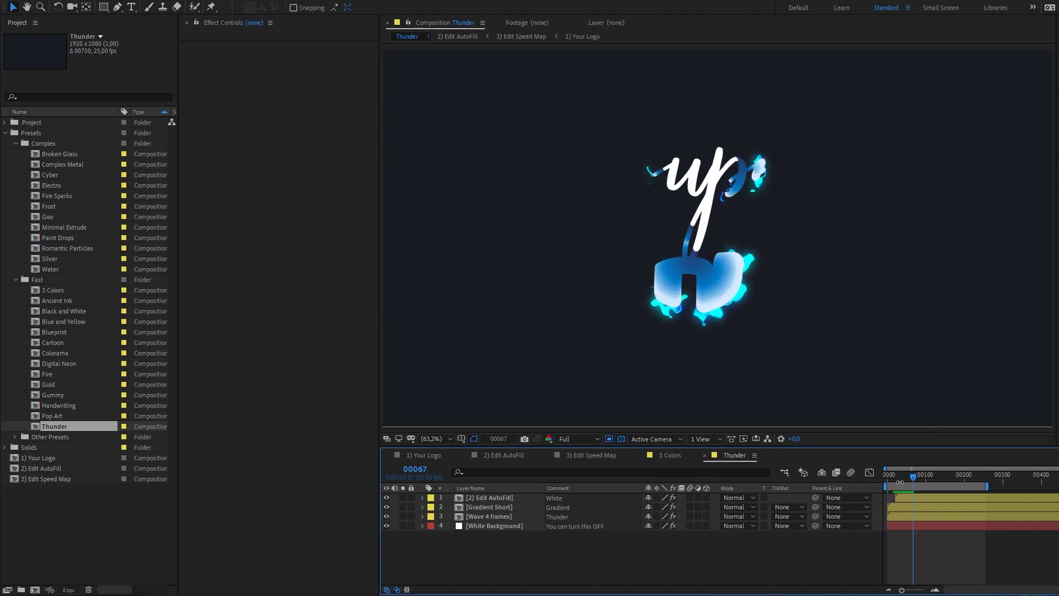
{"action": "left_click_drag", "start_coordinate": [899, 477], "coordinate": [855, 482]}
{"action": "key", "text": "space"}
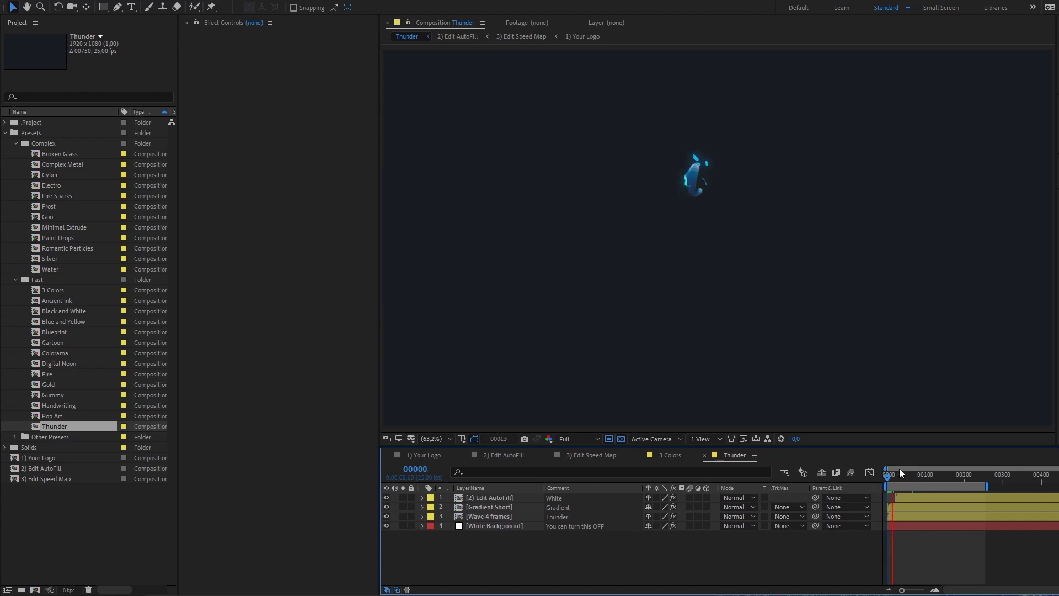
Step: Solo the Wave 4 frames layer in the Thunder composition and preview it on its own
{"action": "left_click", "coordinate": [491, 519]}
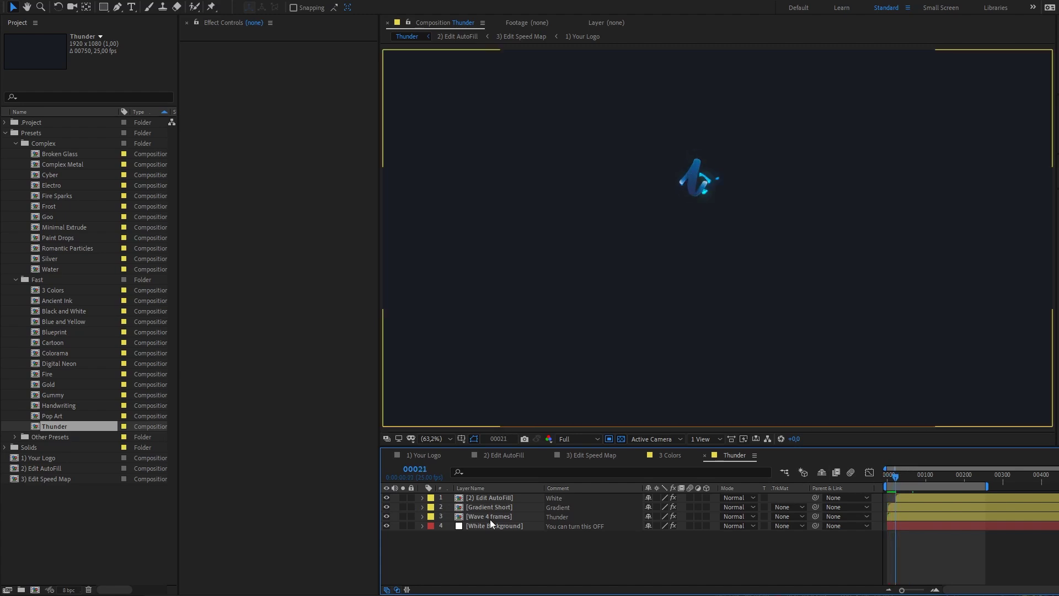
{"action": "left_click", "coordinate": [403, 516]}
{"action": "left_click", "coordinate": [620, 438]}
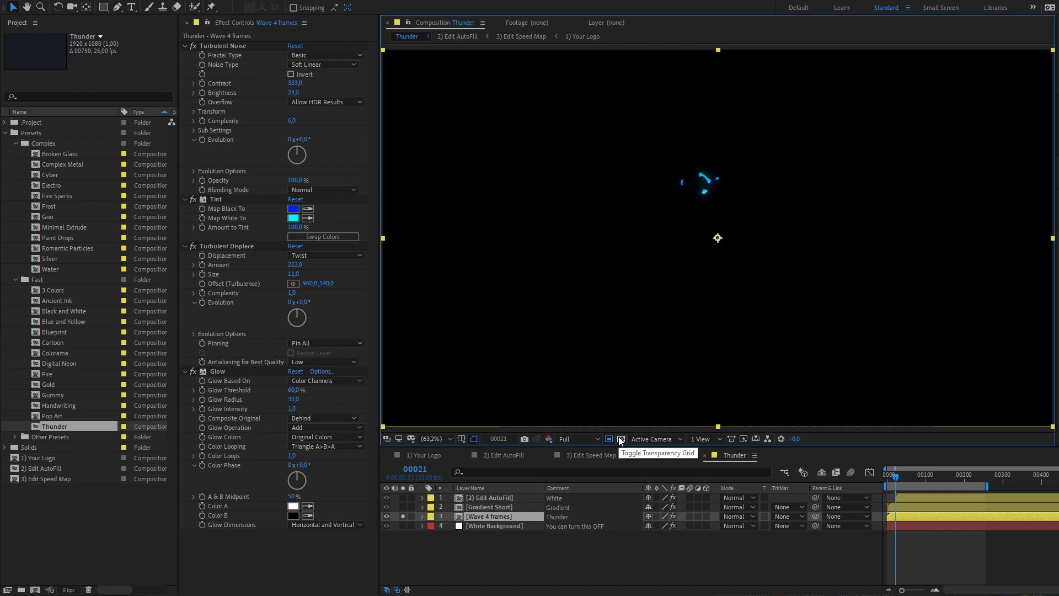
{"action": "key", "text": "space"}
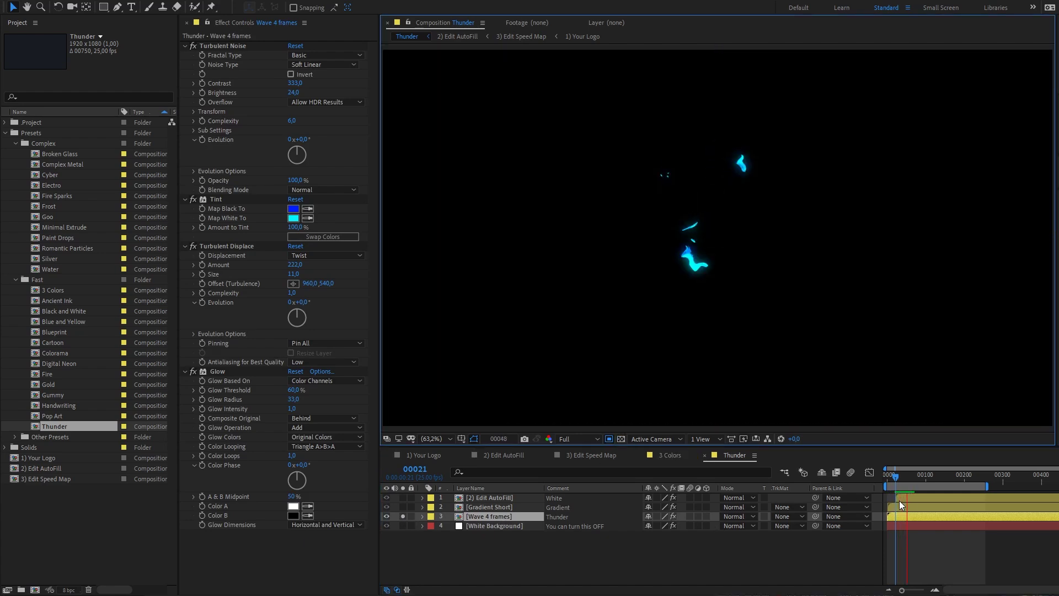
{"action": "key", "text": "space"}
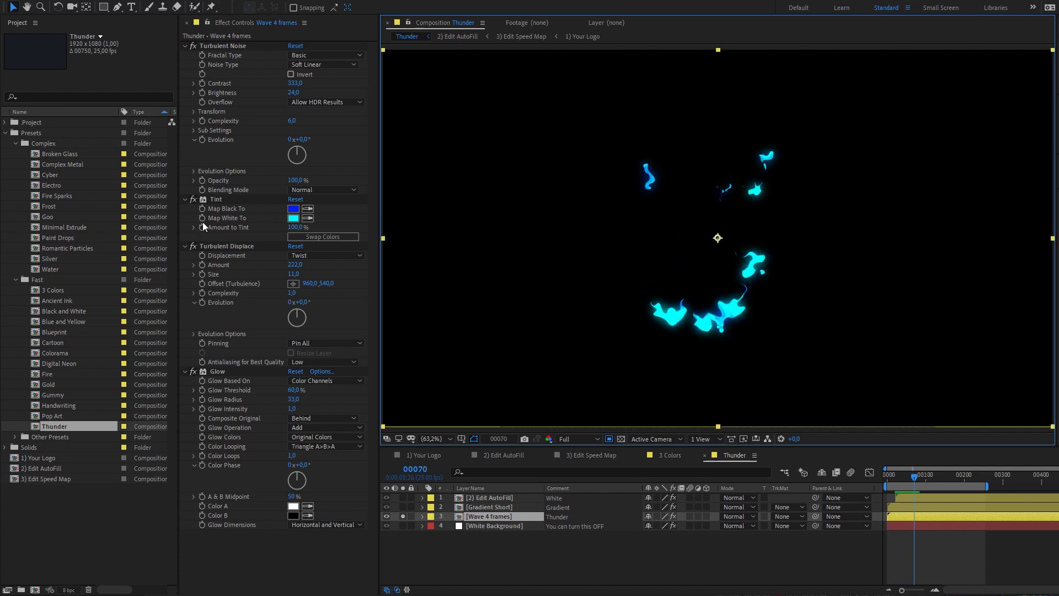
Step: Turn off the Tint, Turbulent Displace, Glow and Turbulent Noise effects on the Wave 4 frames layer
{"action": "left_click", "coordinate": [193, 199]}
{"action": "left_click", "coordinate": [193, 246]}
{"action": "left_click", "coordinate": [193, 371]}
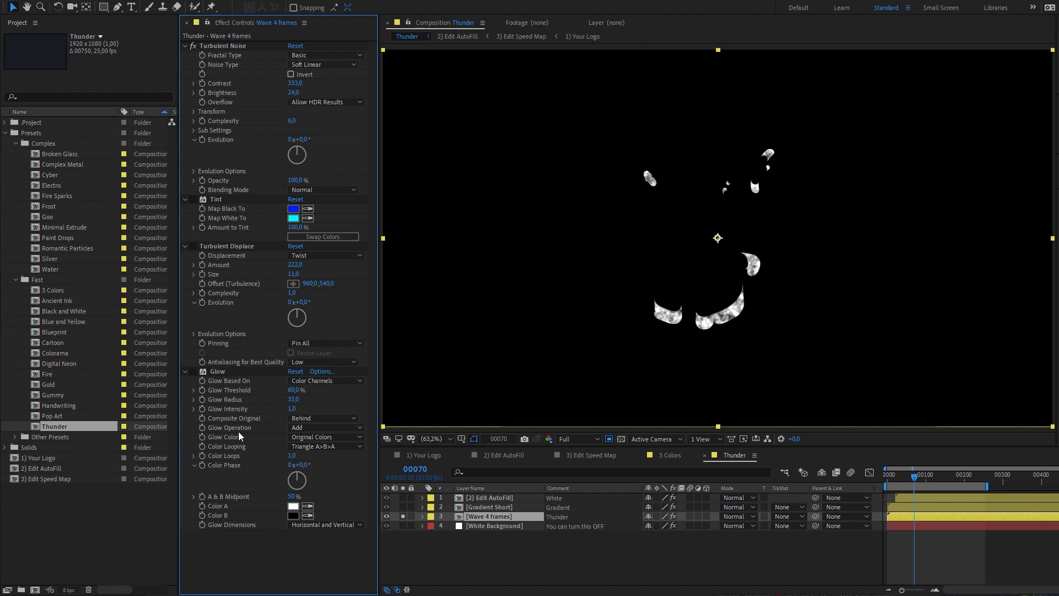
{"action": "left_click", "coordinate": [234, 45]}
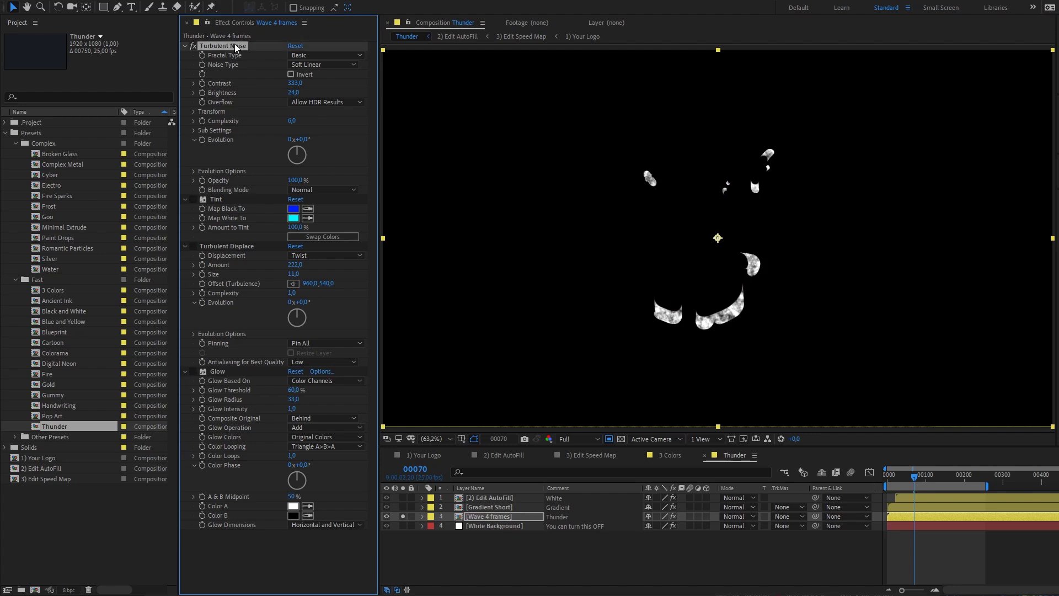
{"action": "left_click", "coordinate": [193, 46]}
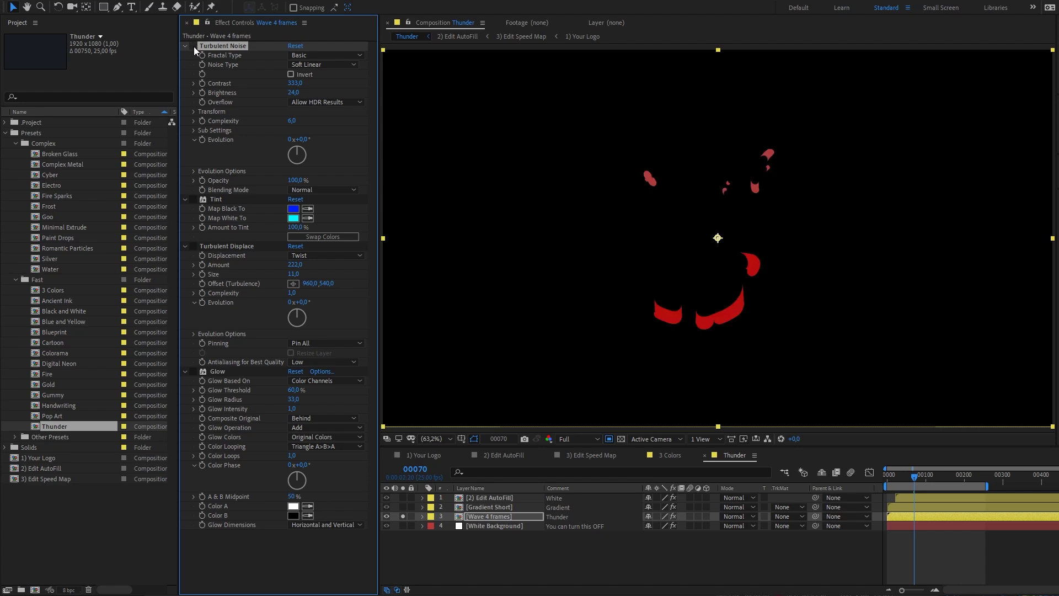
Step: Enable only Turbulent Displace on the Wave 4 frames layer, preview it twice from the start and go to frame 77
{"action": "left_click", "coordinate": [193, 246]}
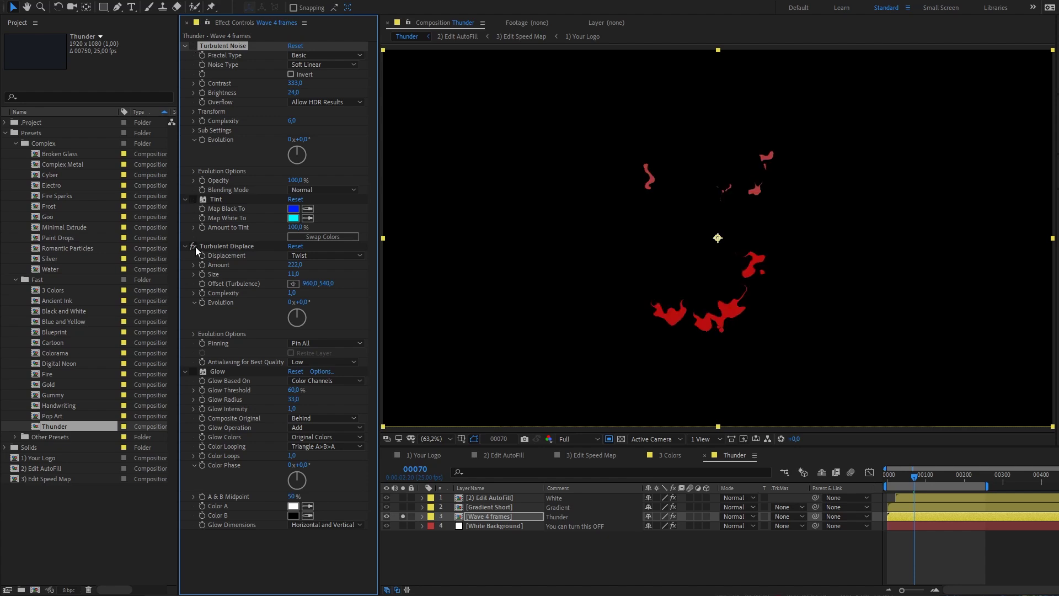
{"action": "left_click", "coordinate": [233, 246]}
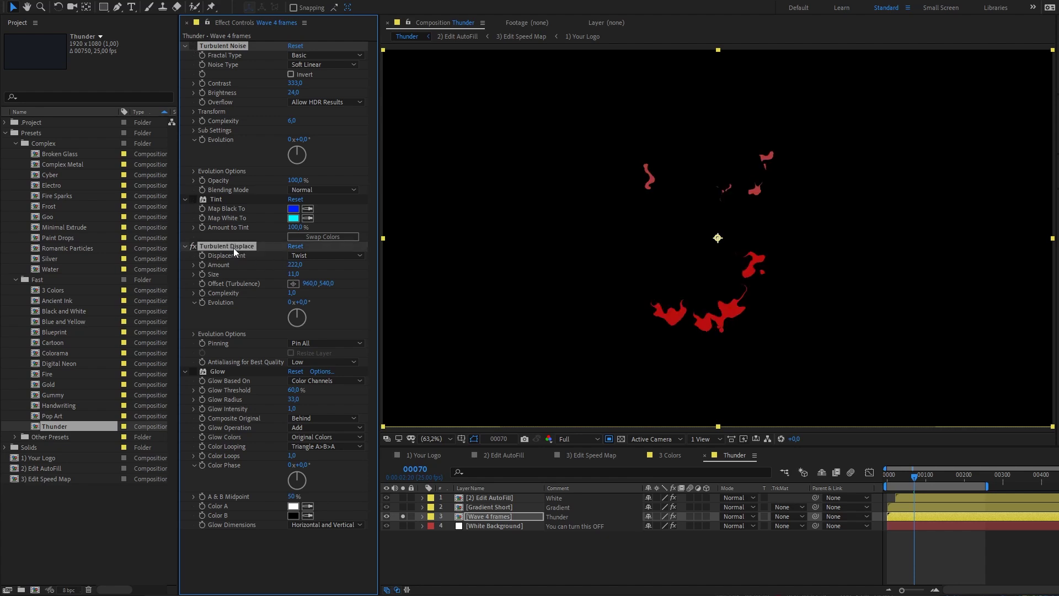
{"action": "left_click", "coordinate": [892, 473]}
{"action": "key", "text": "space"}
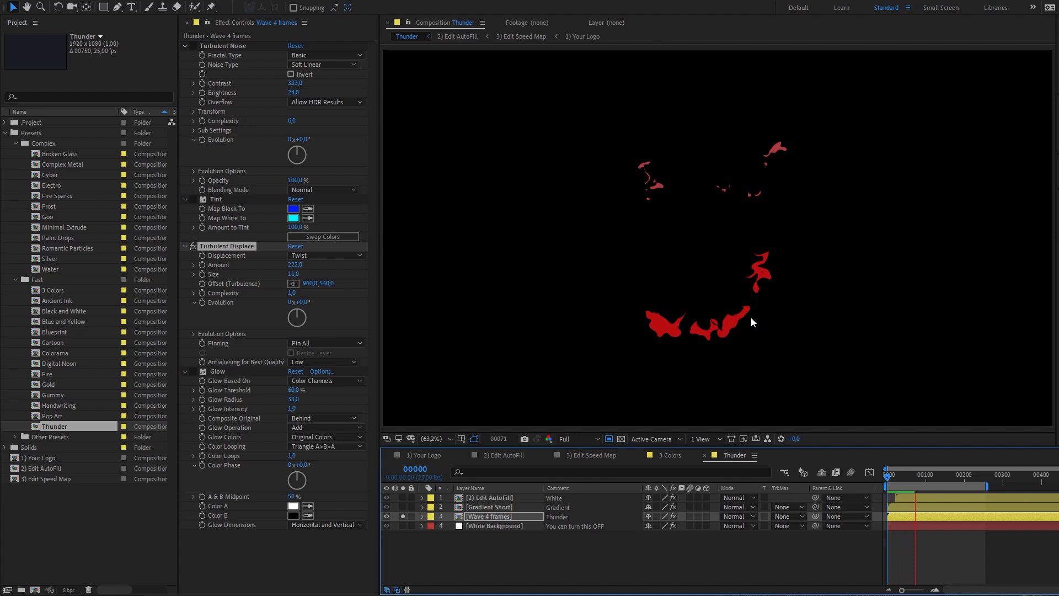
{"action": "key", "text": "space"}
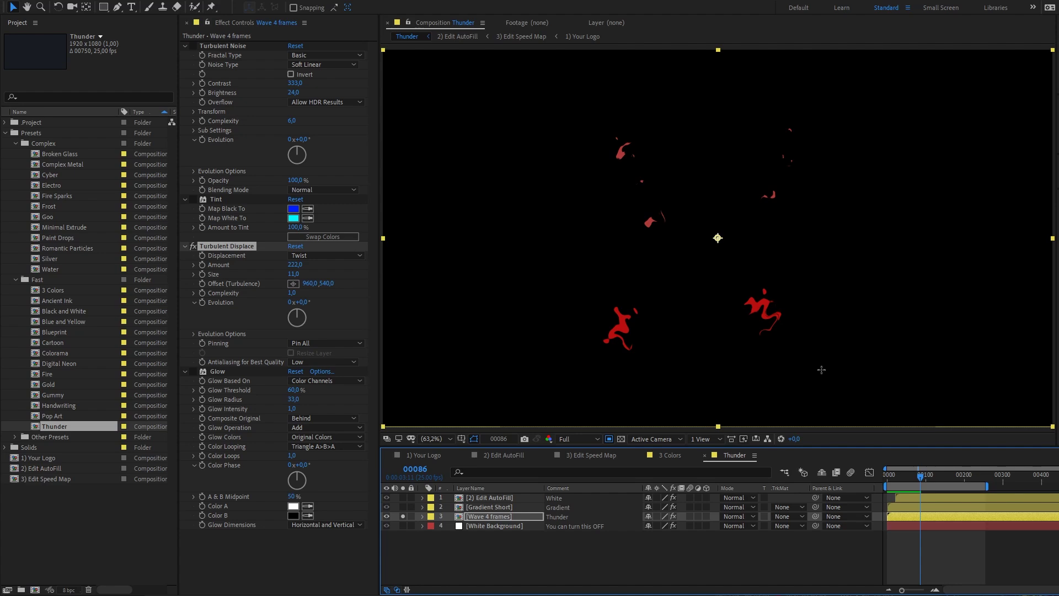
{"action": "left_click", "coordinate": [887, 479]}
{"action": "key", "text": "space"}
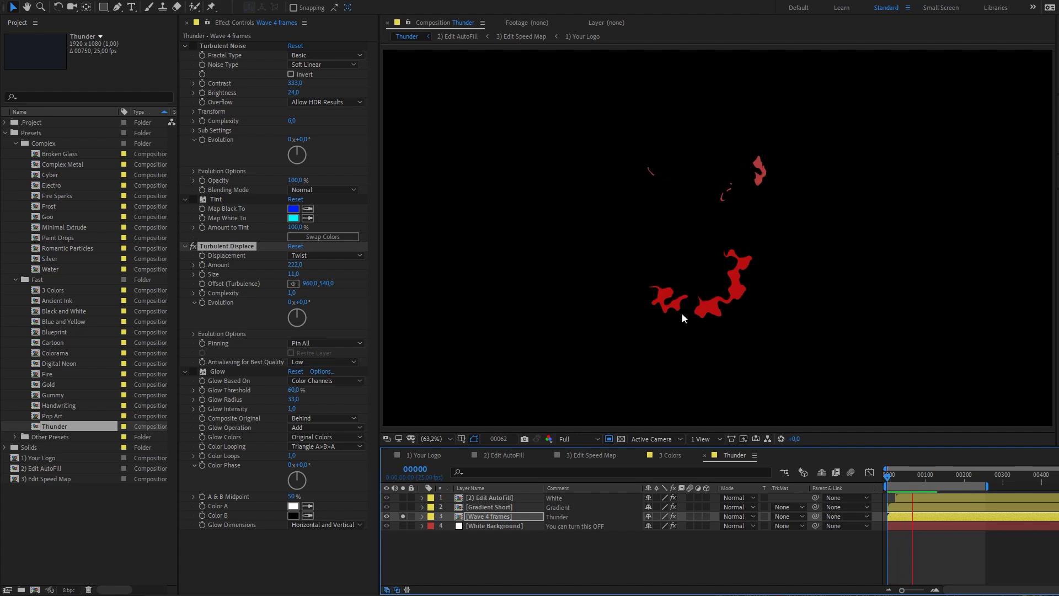
{"action": "key", "text": "space"}
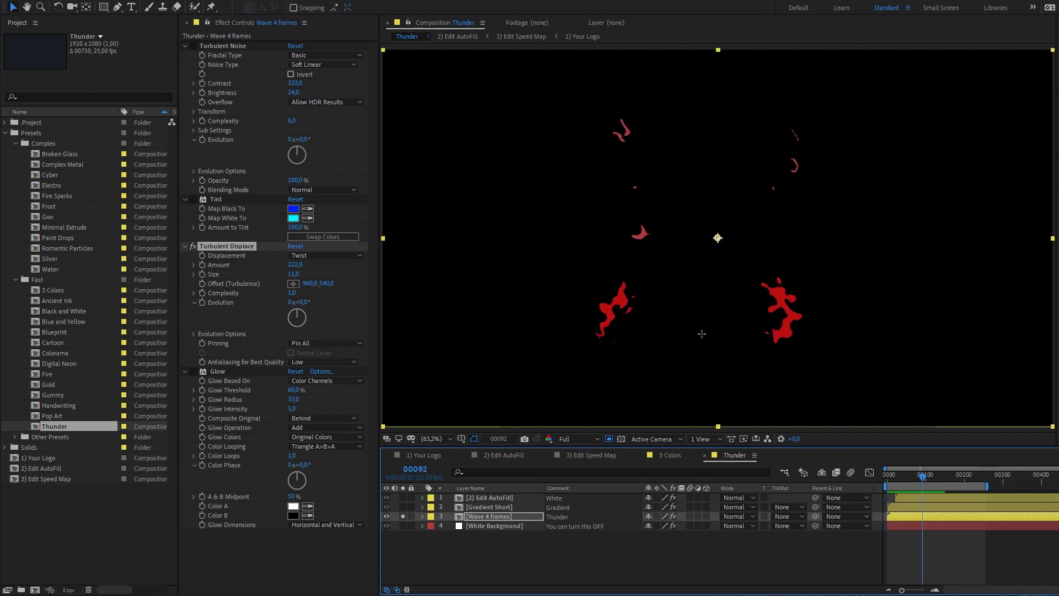
{"action": "mouse_move", "coordinate": [912, 484]}
{"action": "left_mouse_down"}
{"action": "mouse_move", "coordinate": [896, 483]}
{"action": "mouse_move", "coordinate": [916, 484]}
{"action": "left_mouse_up"}
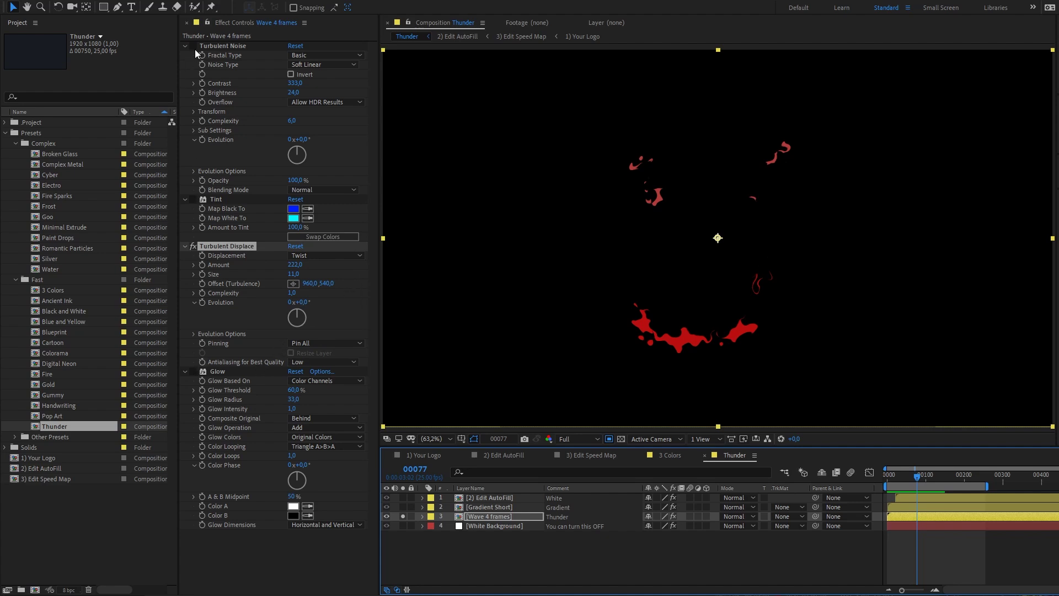
Step: Turn off Turbulent Displace and enable Turbulent Noise and Tint to inspect the wave's texture and color up close
{"action": "left_click", "coordinate": [194, 245]}
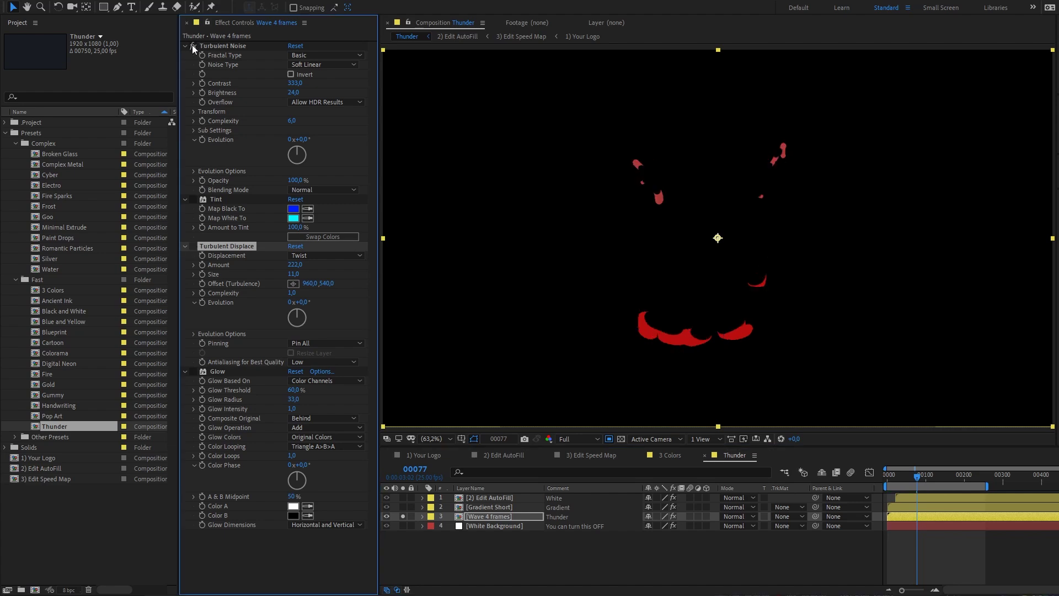
{"action": "left_click", "coordinate": [193, 46]}
{"action": "left_click", "coordinate": [193, 199]}
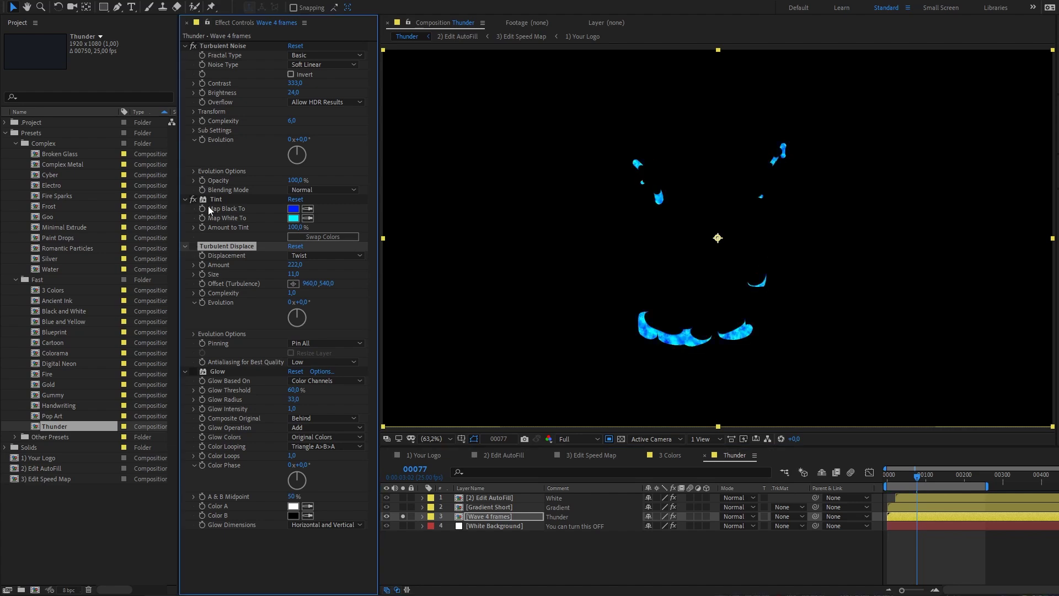
{"action": "scroll", "coordinate": [739, 370], "scroll_direction": "up", "scroll_amount": 2}
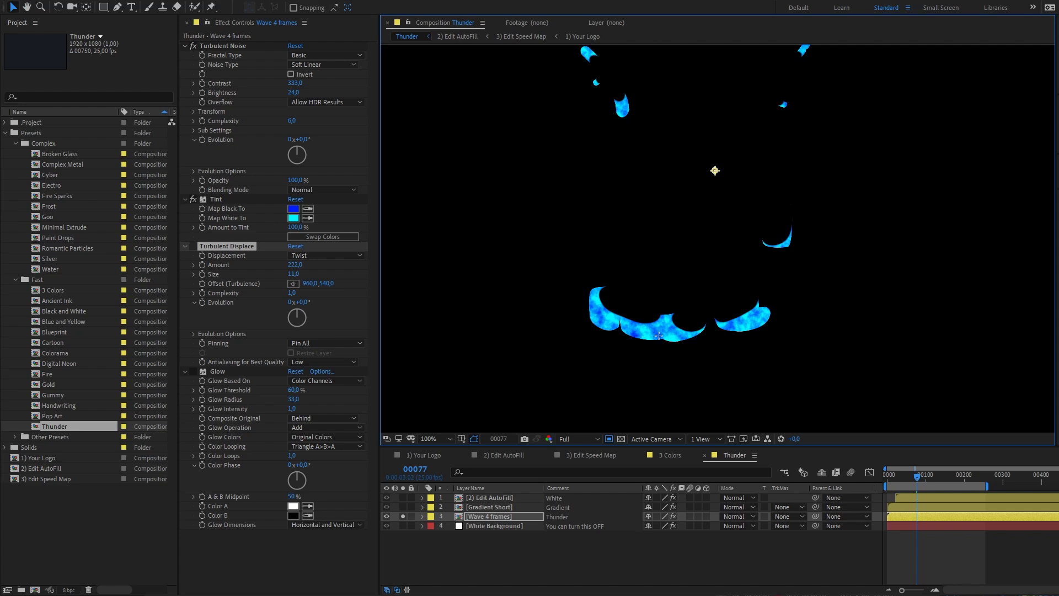
Step: Re-enable Turbulent Displace on the Wave 4 frames layer and examine the distorted colored shapes across nearby frames
{"action": "left_click", "coordinate": [193, 247]}
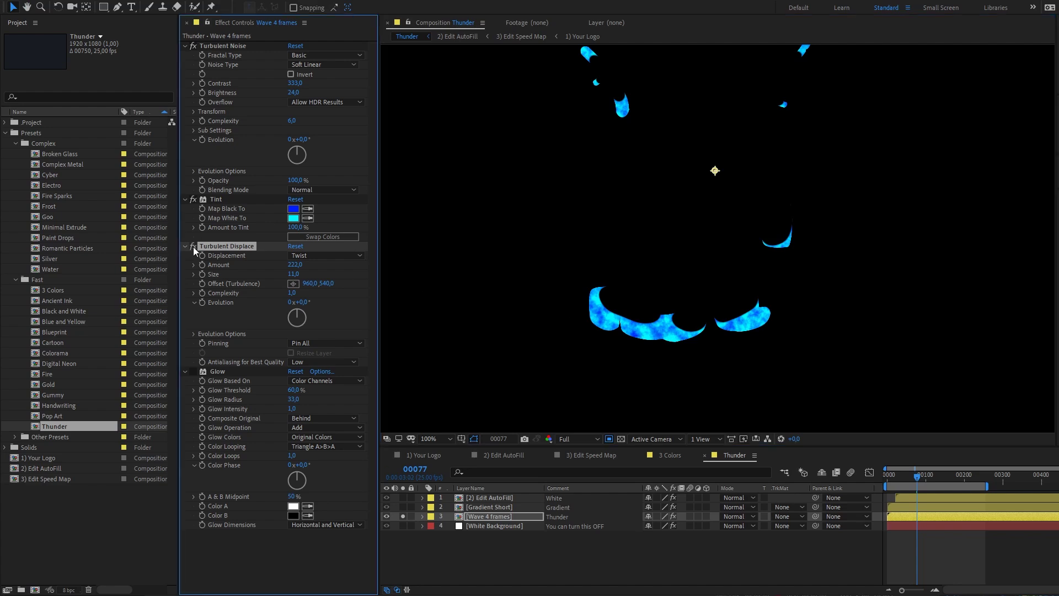
{"action": "scroll", "coordinate": [698, 353], "scroll_direction": "up", "scroll_amount": 2}
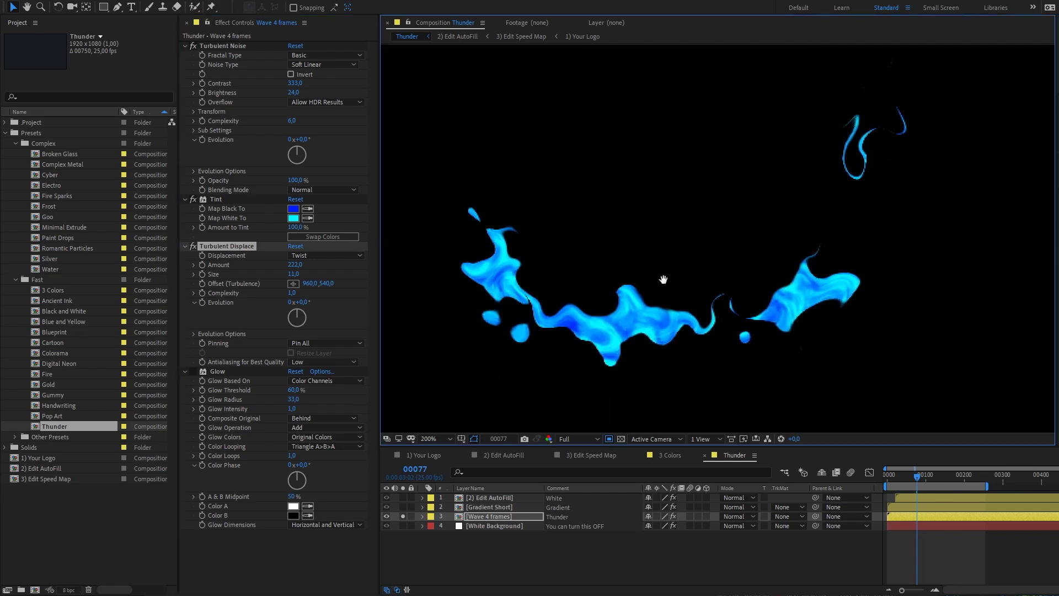
{"action": "left_click_drag", "start_coordinate": [914, 475], "coordinate": [921, 483]}
{"action": "scroll", "coordinate": [712, 311], "scroll_direction": "down", "scroll_amount": 1}
{"action": "left_click_drag", "start_coordinate": [705, 225], "coordinate": [705, 312]}
{"action": "left_click_drag", "start_coordinate": [923, 488], "coordinate": [917, 483]}
Step: Re-enable the Glow effect on the Wave 4 frames layer and preview the result from frame 24
{"action": "left_click", "coordinate": [193, 371]}
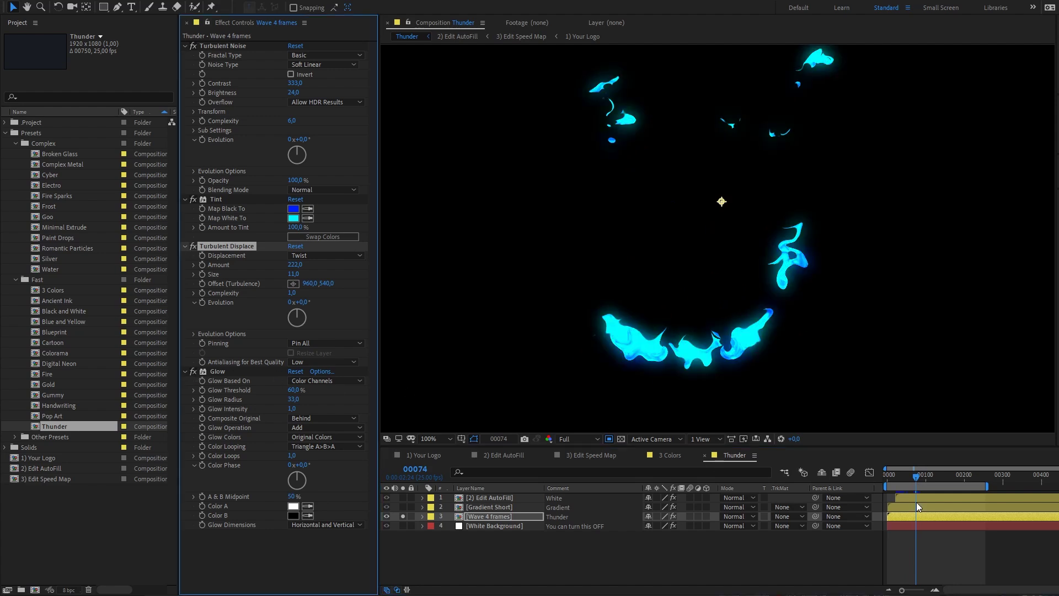
{"action": "left_click_drag", "start_coordinate": [905, 473], "coordinate": [896, 475]}
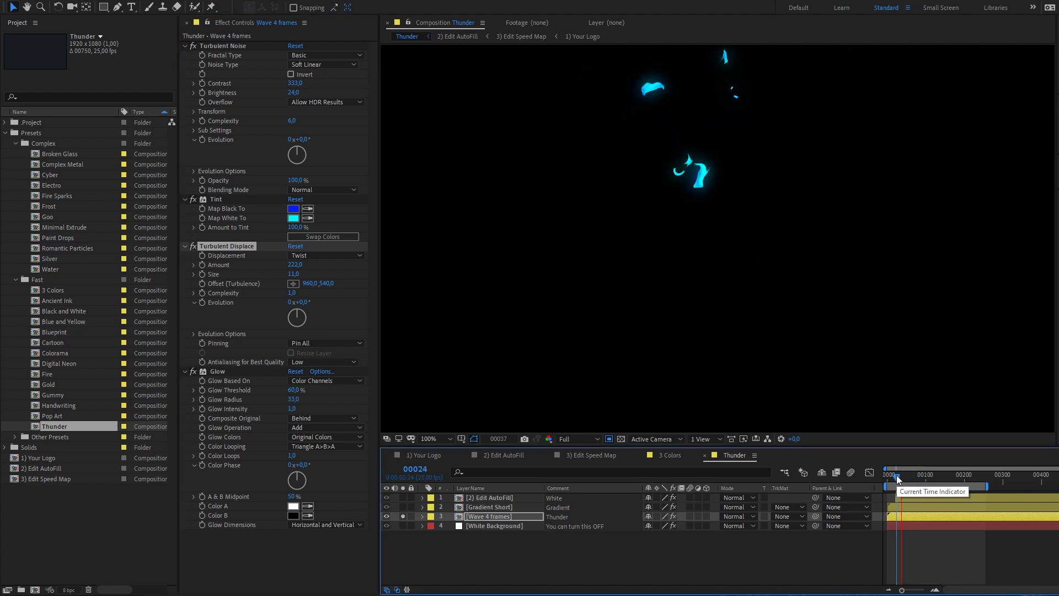
{"action": "key", "text": "space"}
{"action": "key", "text": "space"}
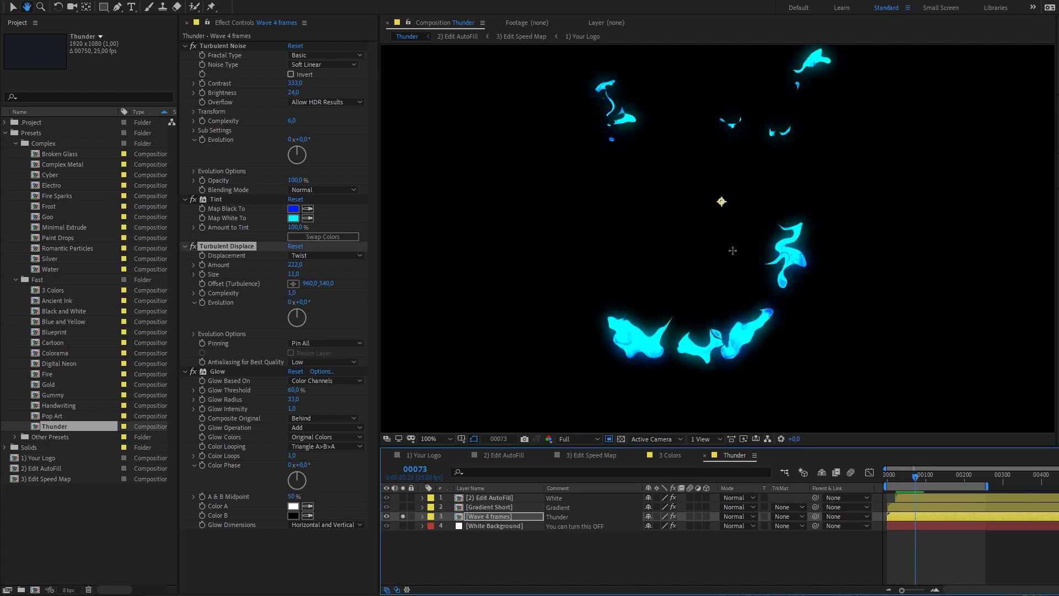
Step: Unsolo the Wave 4 frames layer and solo the Gradient Short layer instead
{"action": "left_click", "coordinate": [491, 543]}
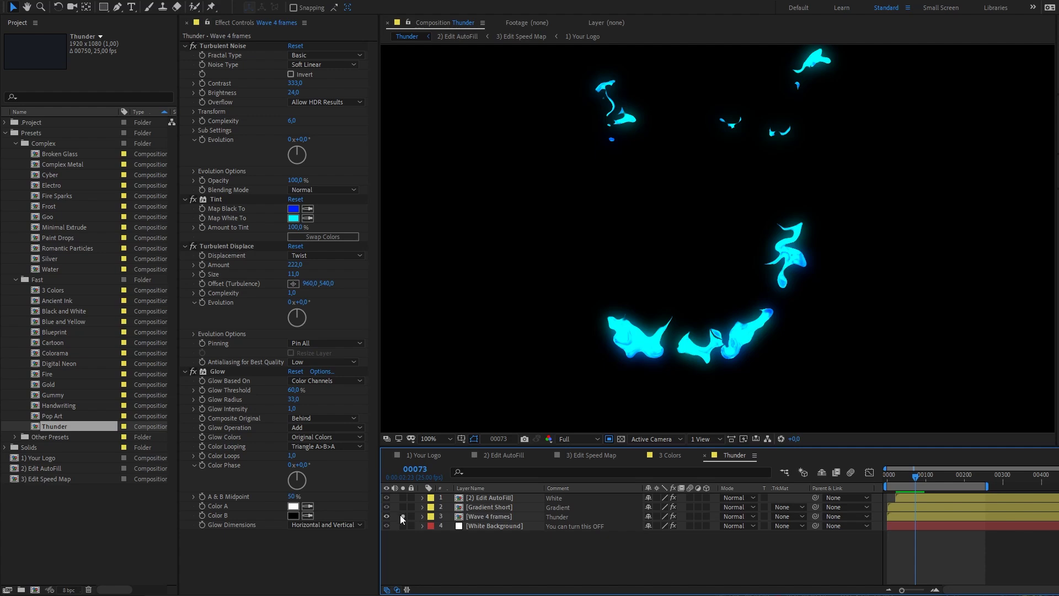
{"action": "left_click", "coordinate": [401, 515]}
{"action": "left_click", "coordinate": [500, 497]}
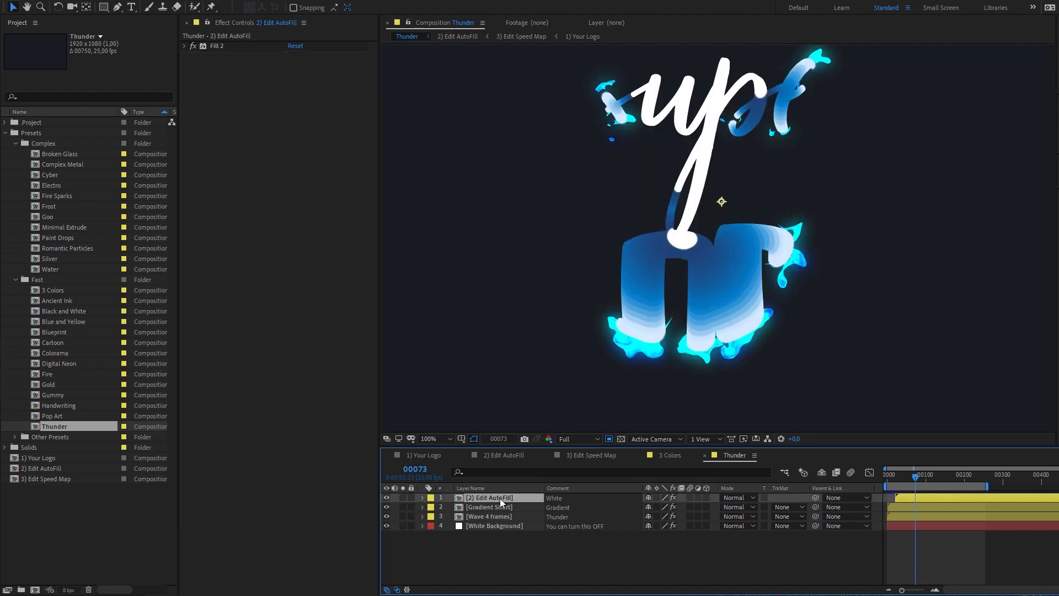
{"action": "left_click", "coordinate": [494, 503]}
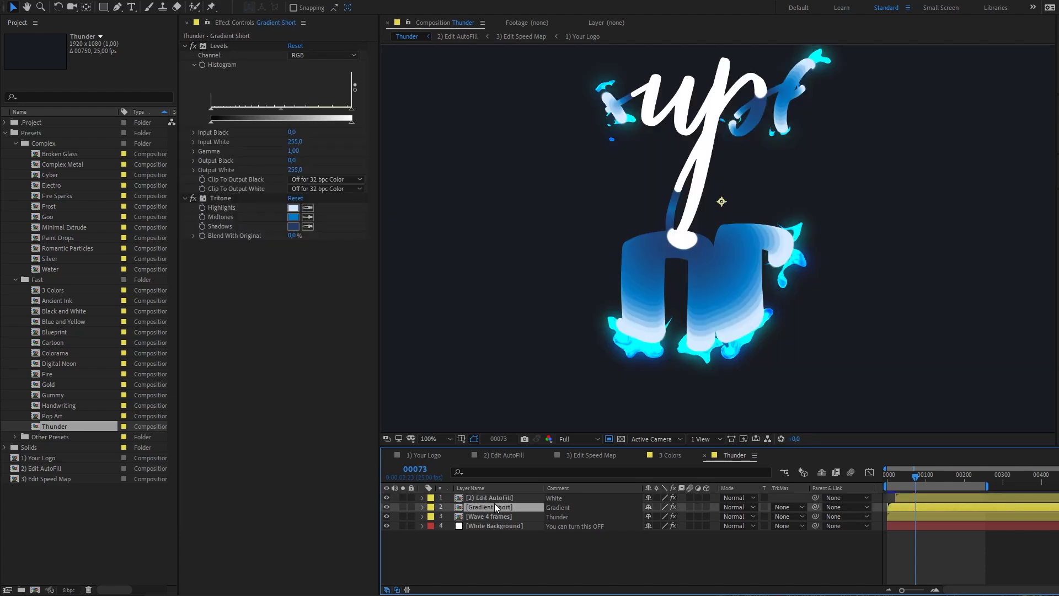
{"action": "left_click", "coordinate": [402, 507]}
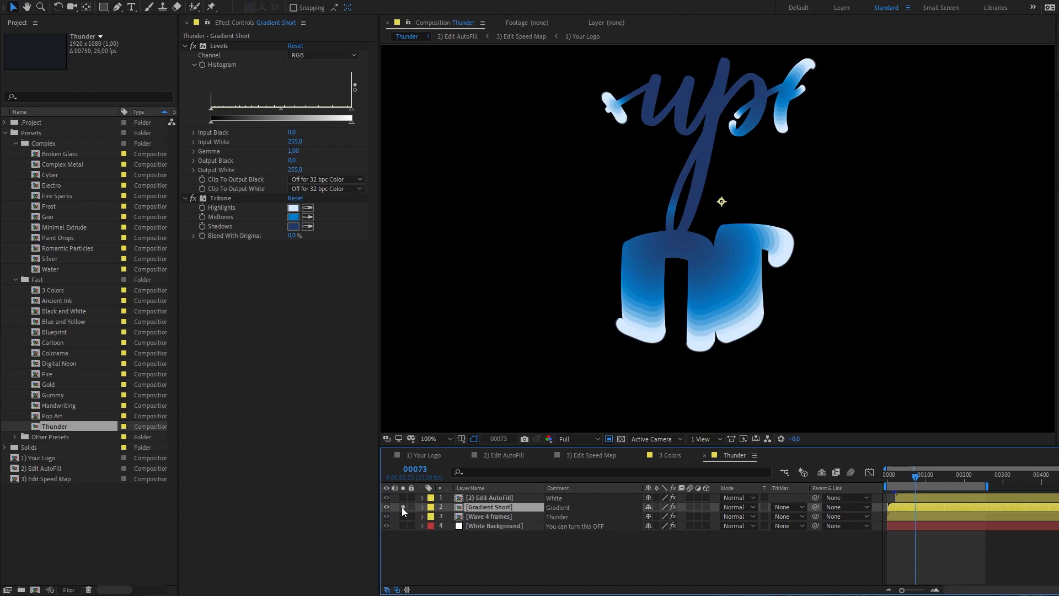
Step: Compare the Gradient Short layer with its Tritone effect off and on, showing the transparency grid behind it
{"action": "left_click", "coordinate": [191, 197]}
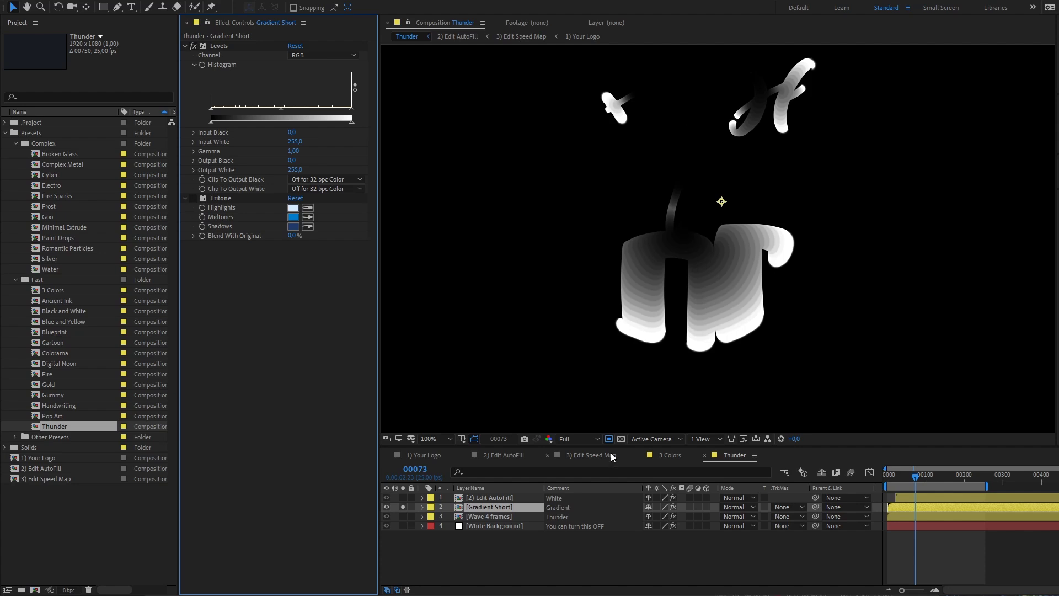
{"action": "left_click", "coordinate": [619, 439]}
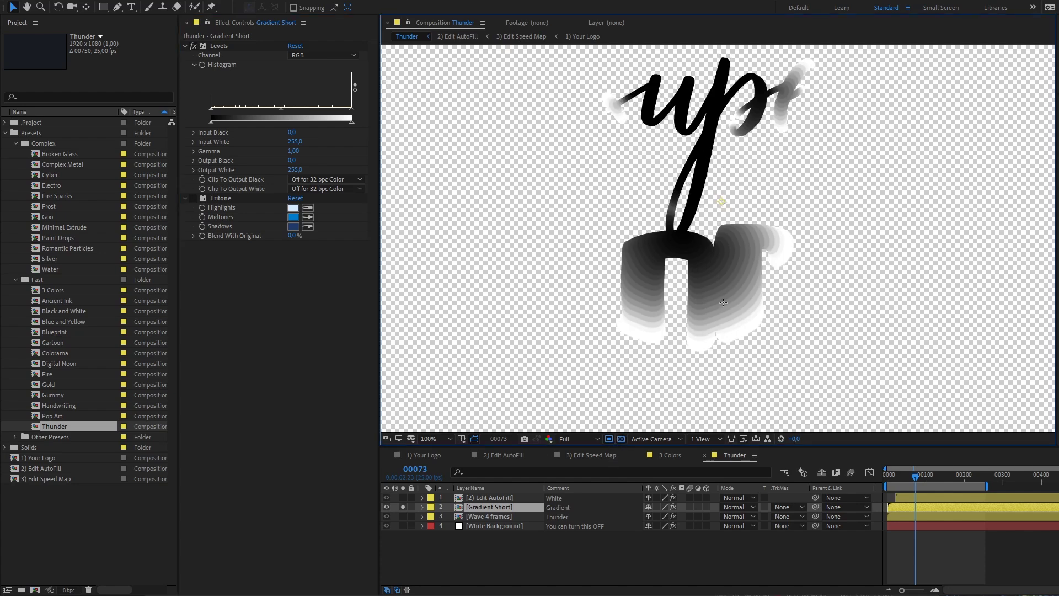
{"action": "left_click", "coordinate": [193, 198]}
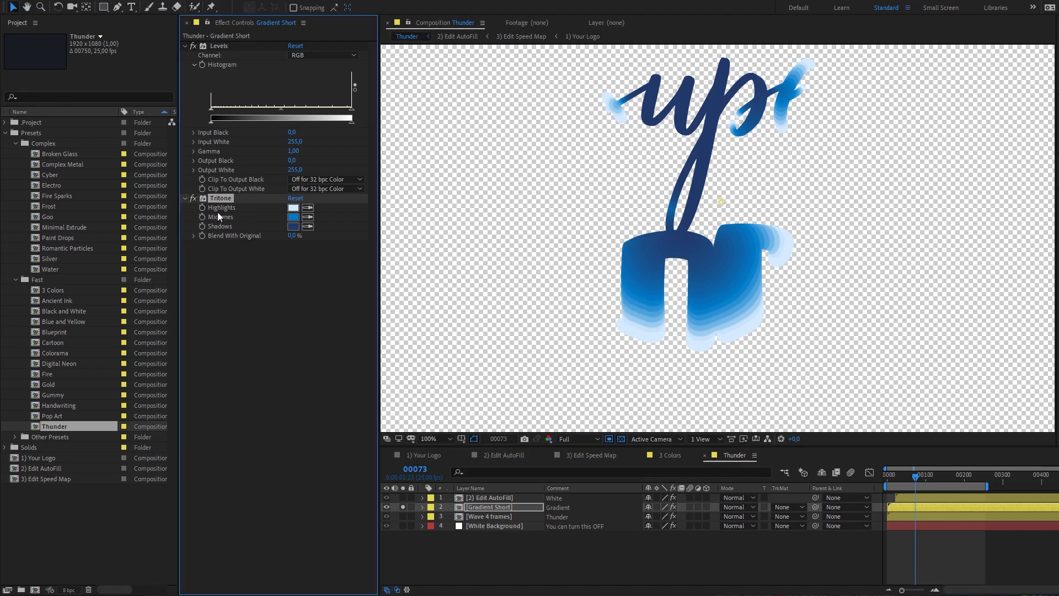
Step: Unsolo the Gradient Short layer to bring back the full Thunder composition, leaving no layer selected
{"action": "left_click", "coordinate": [402, 507]}
{"action": "left_click", "coordinate": [583, 559]}
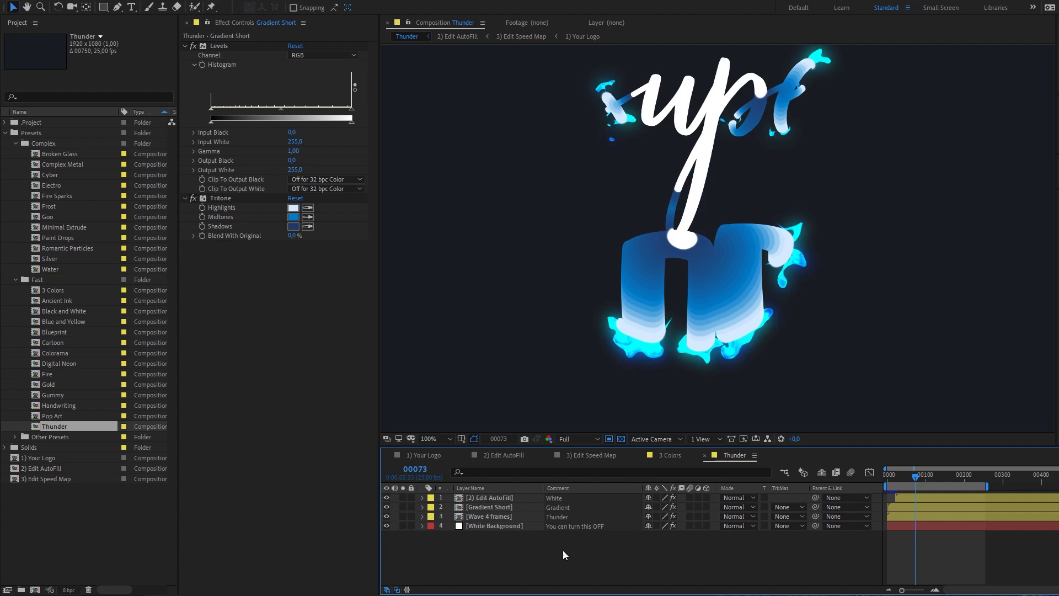
Step: Open the Broken Glass preset and preview its animation and layer stack from frame 84
{"action": "double_click", "coordinate": [71, 153]}
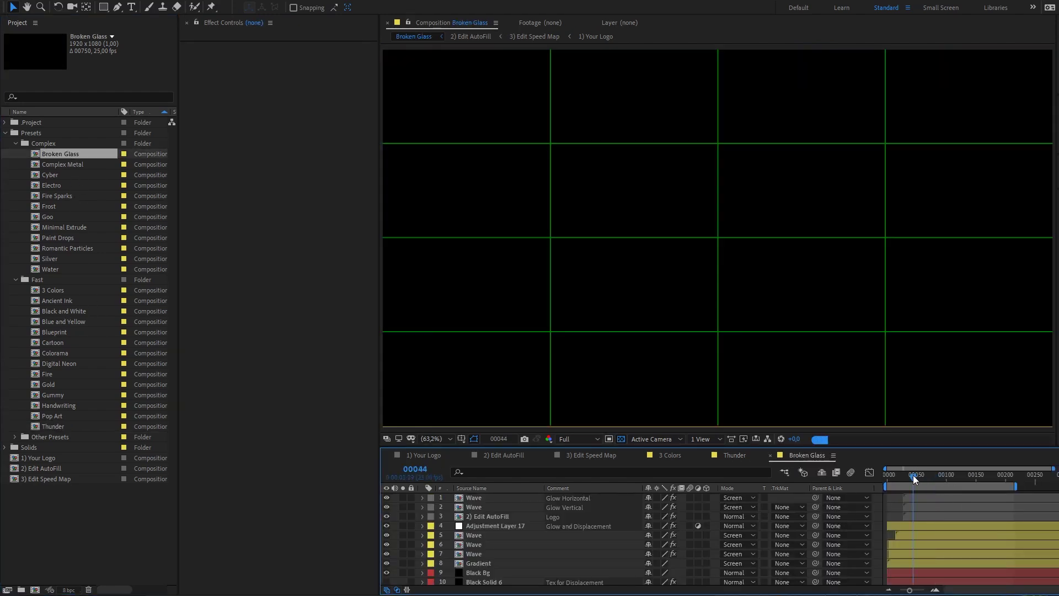
{"action": "left_click", "coordinate": [936, 475]}
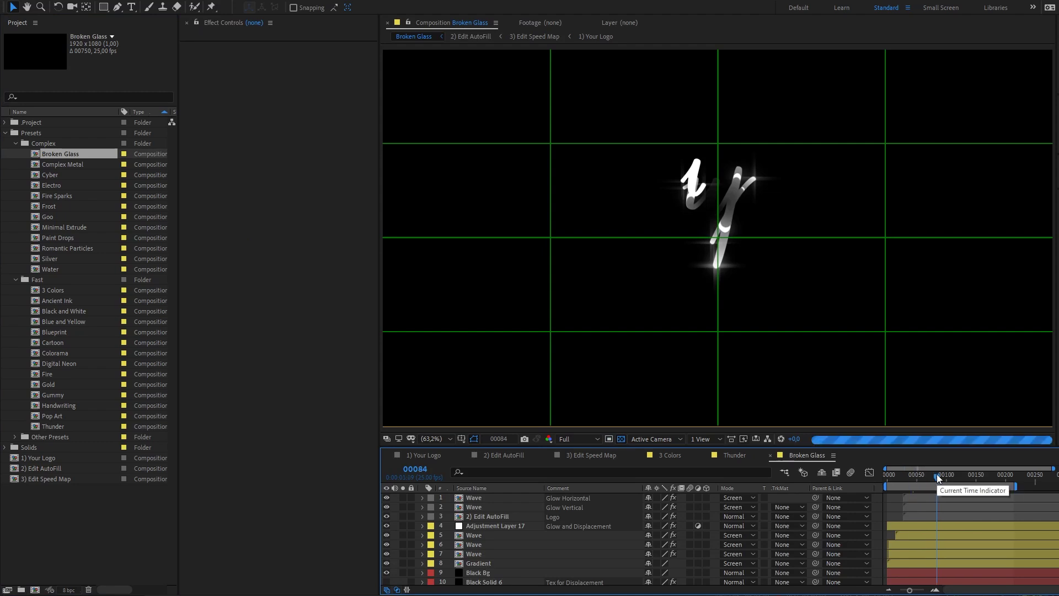
{"action": "scroll", "coordinate": [558, 504], "scroll_direction": "down", "scroll_amount": 1}
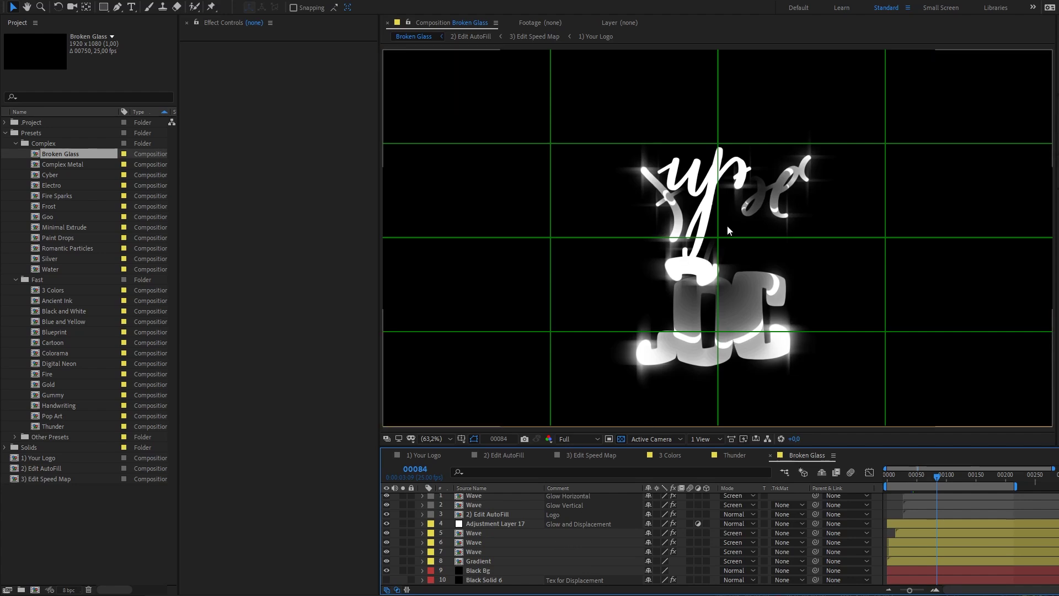
{"action": "key", "text": "space"}
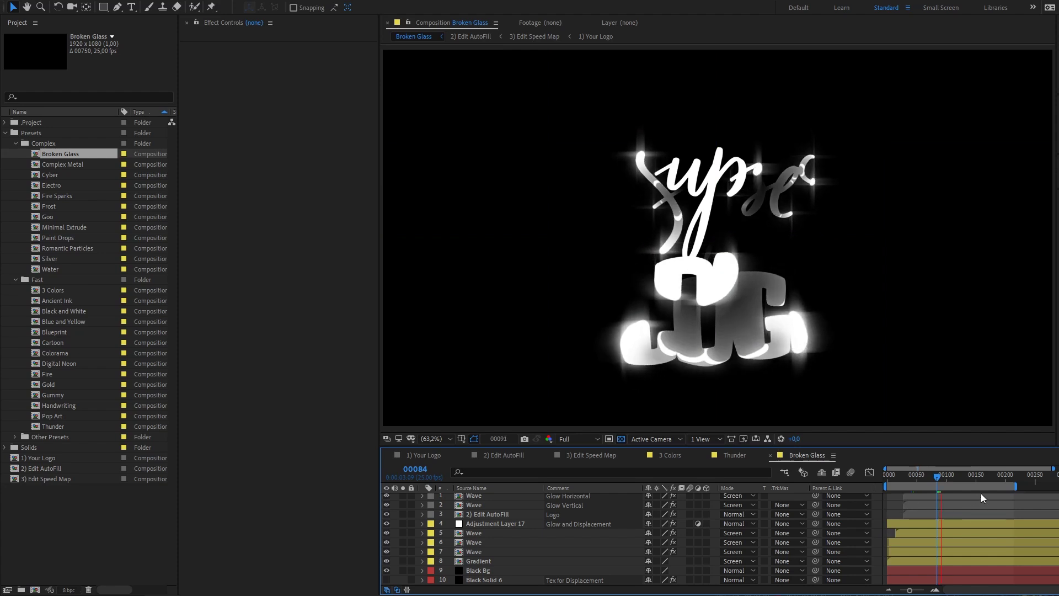
{"action": "key", "text": "space"}
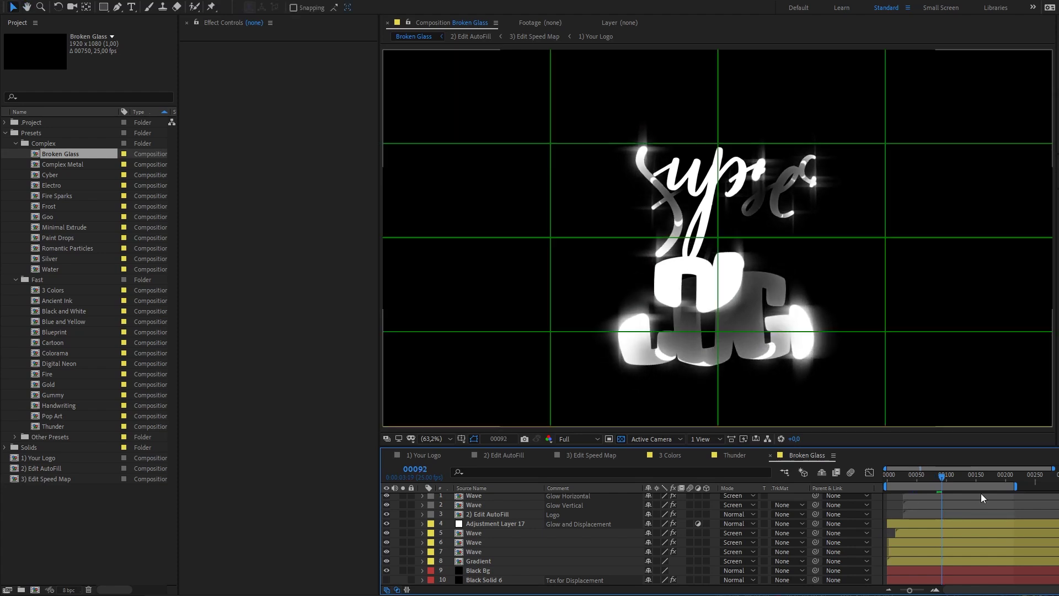
{"action": "scroll", "coordinate": [536, 547], "scroll_direction": "up", "scroll_amount": 1}
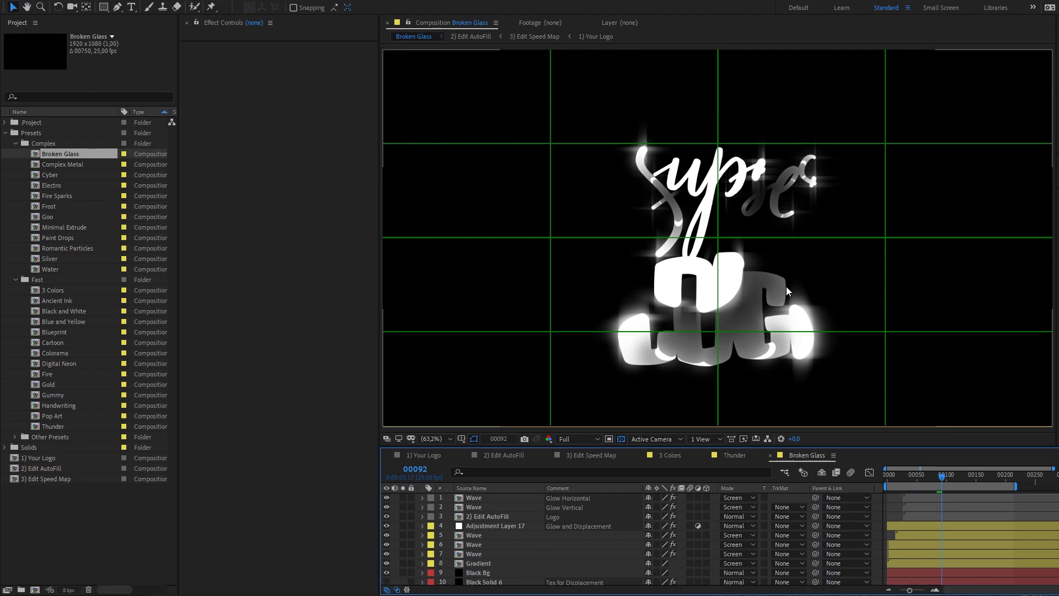
Step: Open the Complex Metal preset, turn off its transparency grid and go to frame 74
{"action": "left_click", "coordinate": [68, 164]}
{"action": "double_click", "coordinate": [67, 164]}
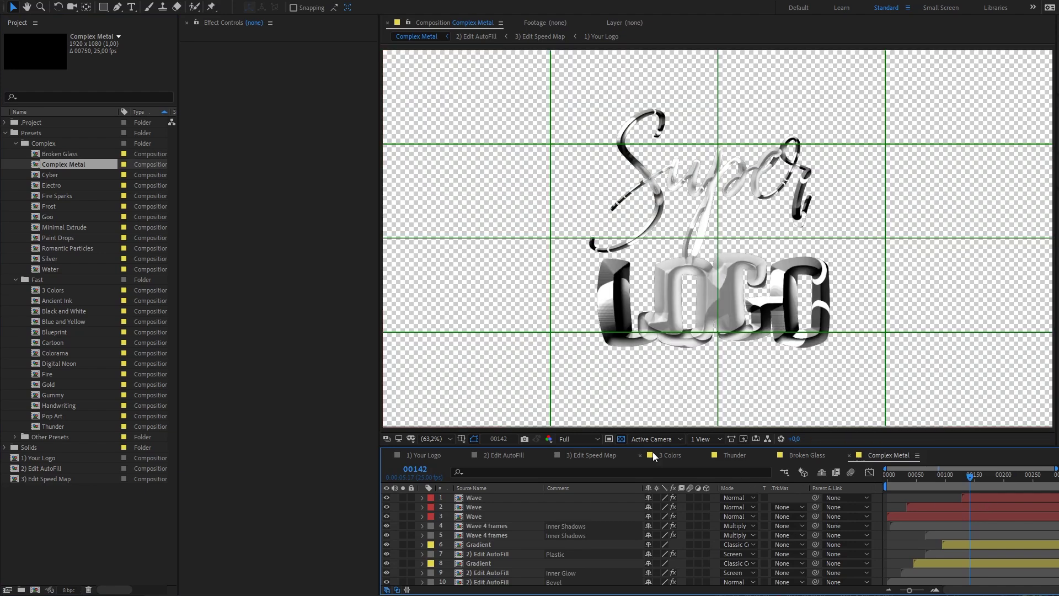
{"action": "left_click", "coordinate": [622, 438]}
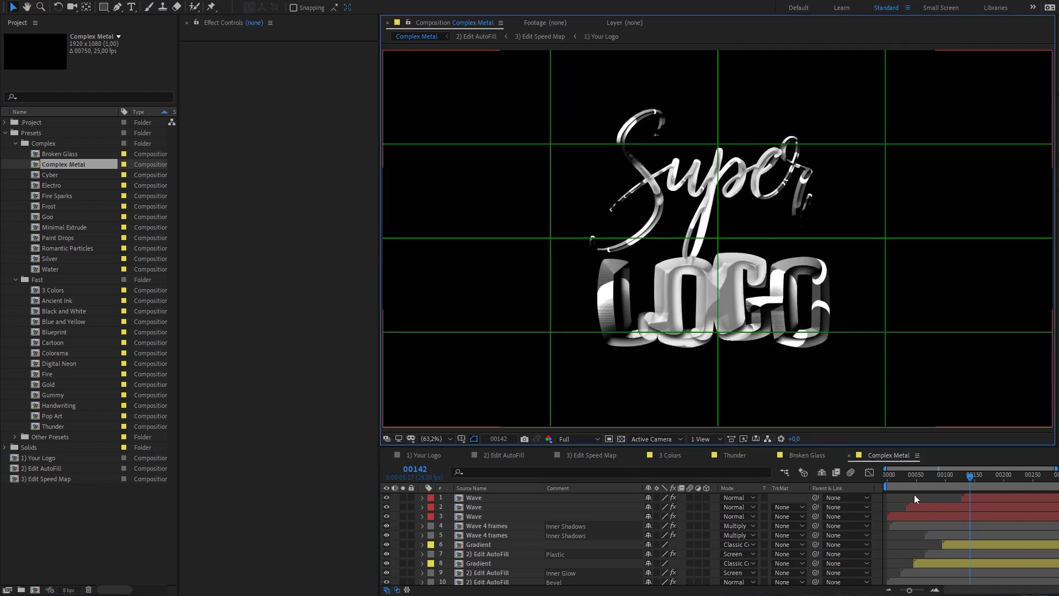
{"action": "left_click_drag", "start_coordinate": [912, 476], "coordinate": [930, 475]}
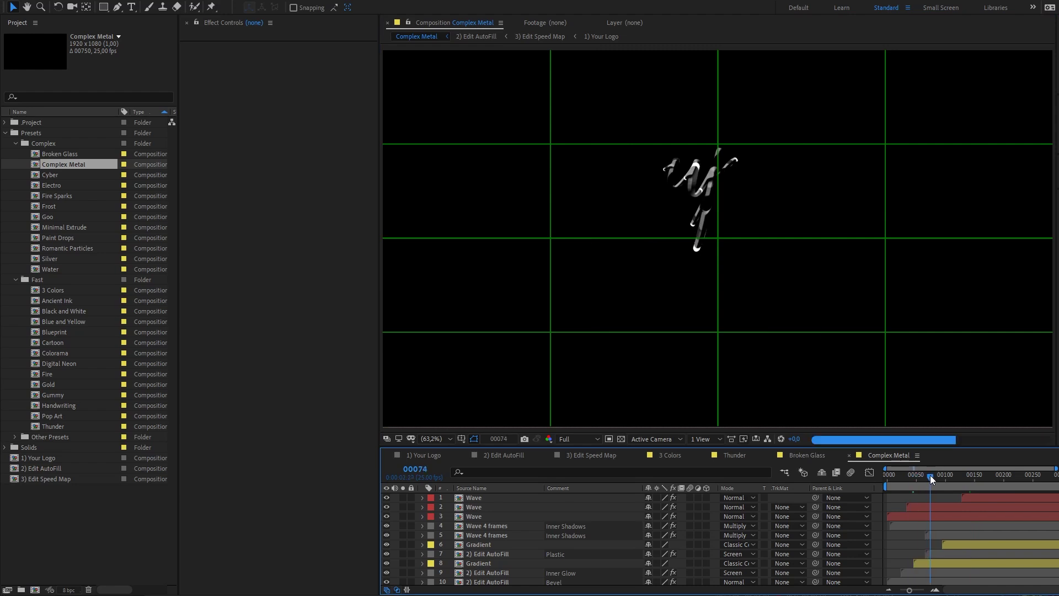
Step: Hide the bottom Wave 4 frames layer in Complex Metal and view the Bevel AutoFill layer on its own
{"action": "scroll", "coordinate": [699, 222], "scroll_direction": "up", "scroll_amount": 4}
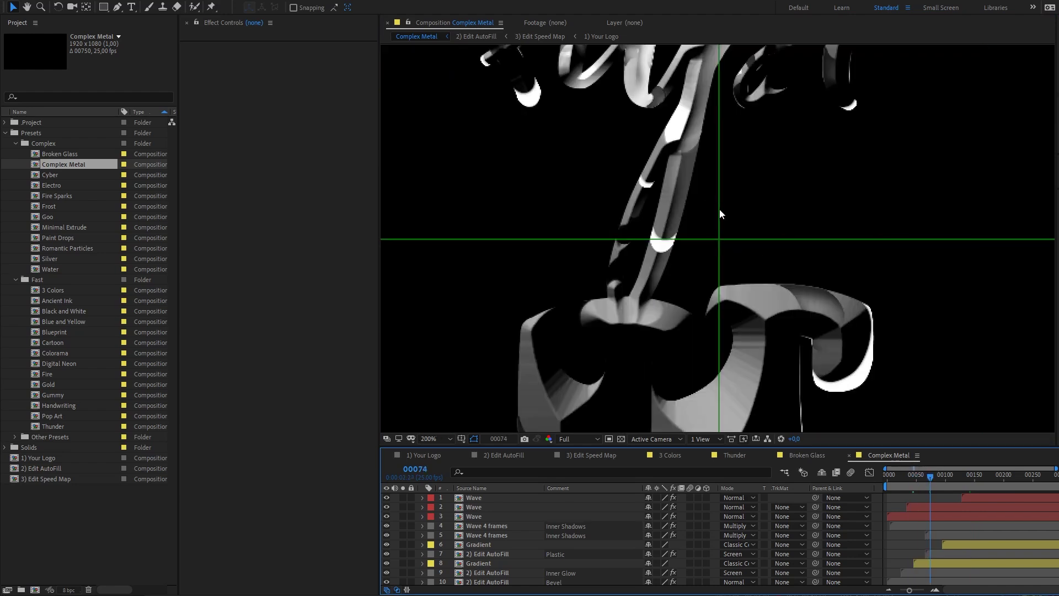
{"action": "left_click_drag", "start_coordinate": [666, 445], "coordinate": [658, 387]}
{"action": "scroll", "coordinate": [670, 217], "scroll_direction": "down", "scroll_amount": 2}
{"action": "left_click_drag", "start_coordinate": [657, 200], "coordinate": [661, 198]}
{"action": "left_click", "coordinate": [386, 531]}
{"action": "left_click", "coordinate": [402, 522]}
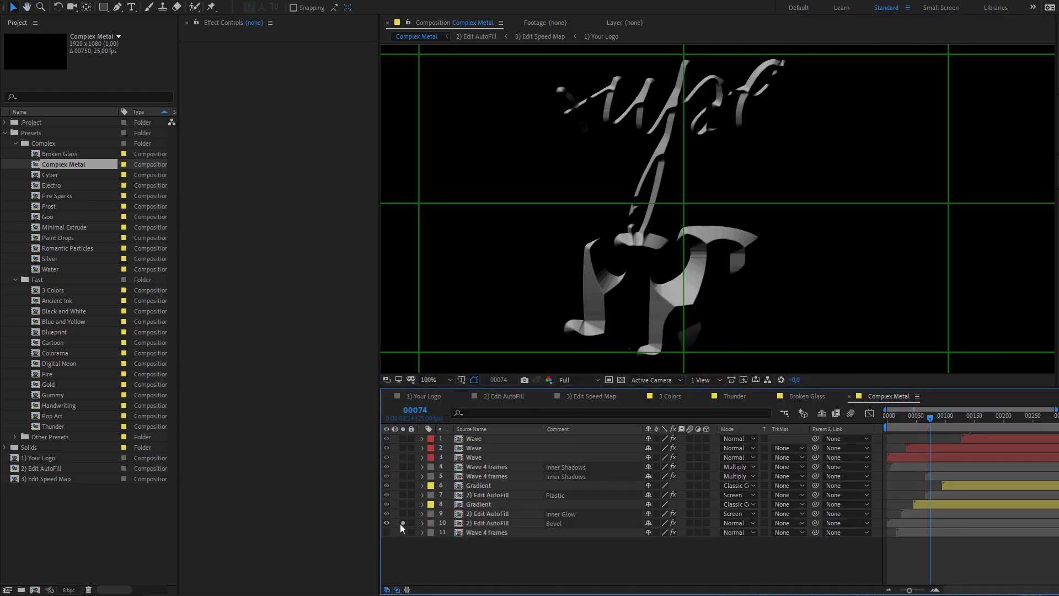
{"action": "left_click", "coordinate": [401, 523]}
Step: View the Inner Glow AutoFill layer on its own, inspect its Fill effect, and restore the full layer stack
{"action": "left_click", "coordinate": [403, 513]}
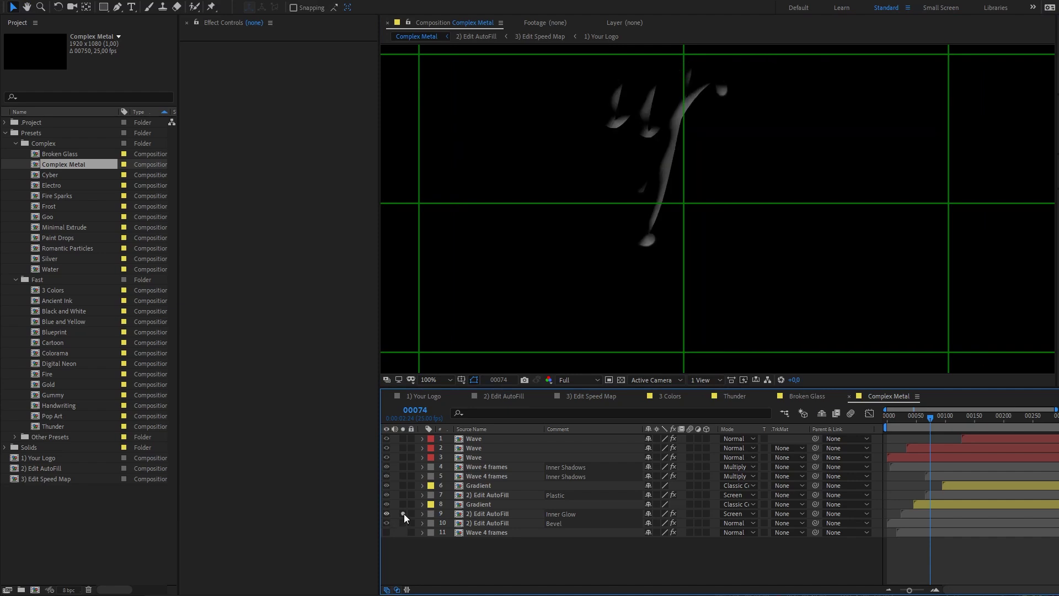
{"action": "left_click", "coordinate": [483, 513]}
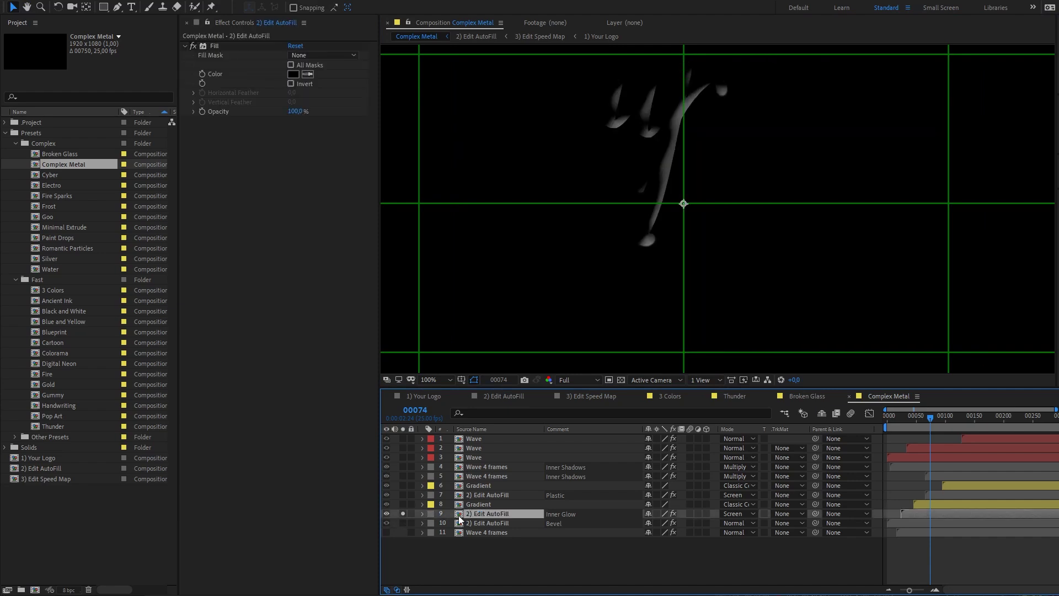
{"action": "left_click", "coordinate": [402, 513]}
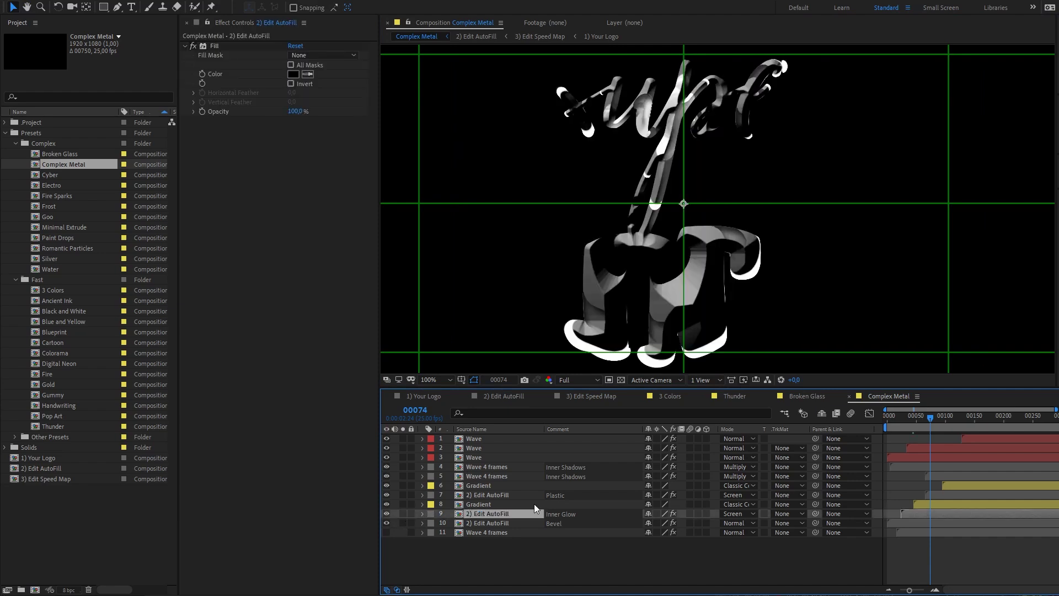
{"action": "left_click", "coordinate": [572, 511]}
{"action": "left_click", "coordinate": [544, 559]}
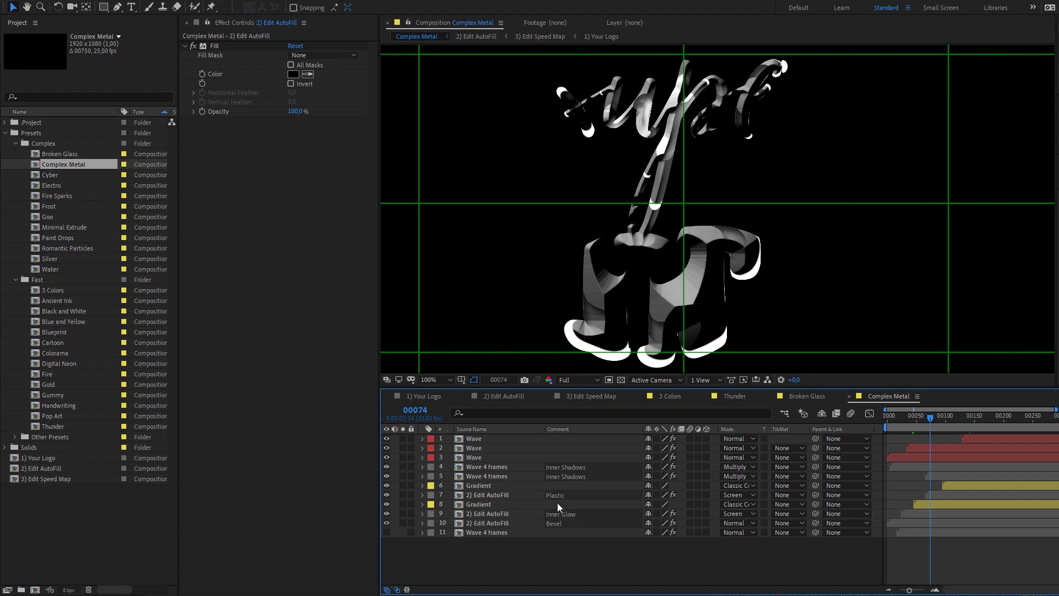
Step: Compare the layer stack with the Thunder composition and inspect the effects on Complex Metal's lower Inner Shadows layer
{"action": "left_click", "coordinate": [669, 396]}
{"action": "left_click", "coordinate": [734, 396]}
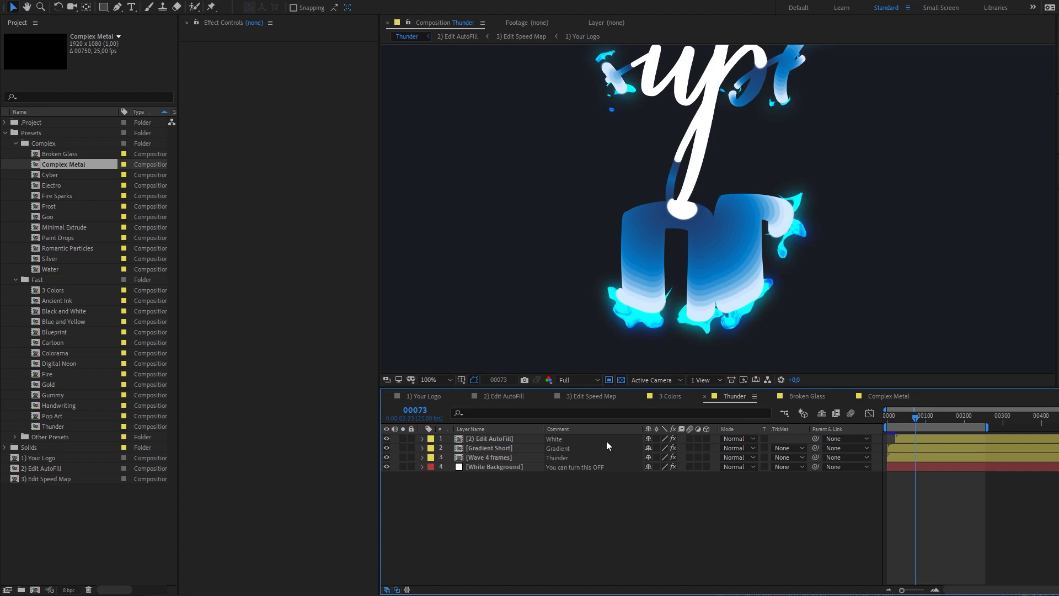
{"action": "left_click", "coordinate": [884, 396]}
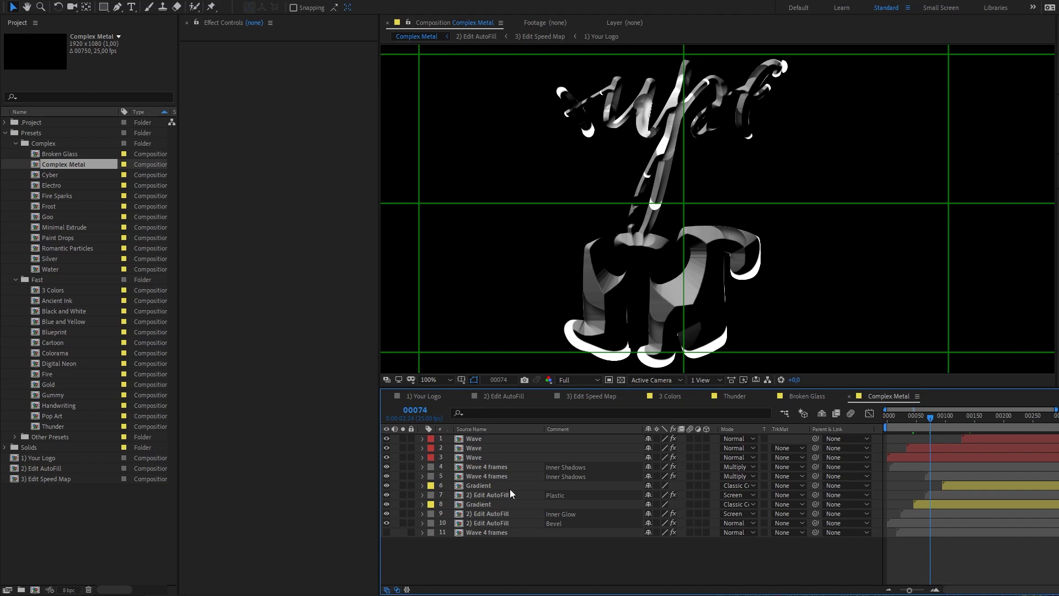
{"action": "left_click", "coordinate": [495, 476]}
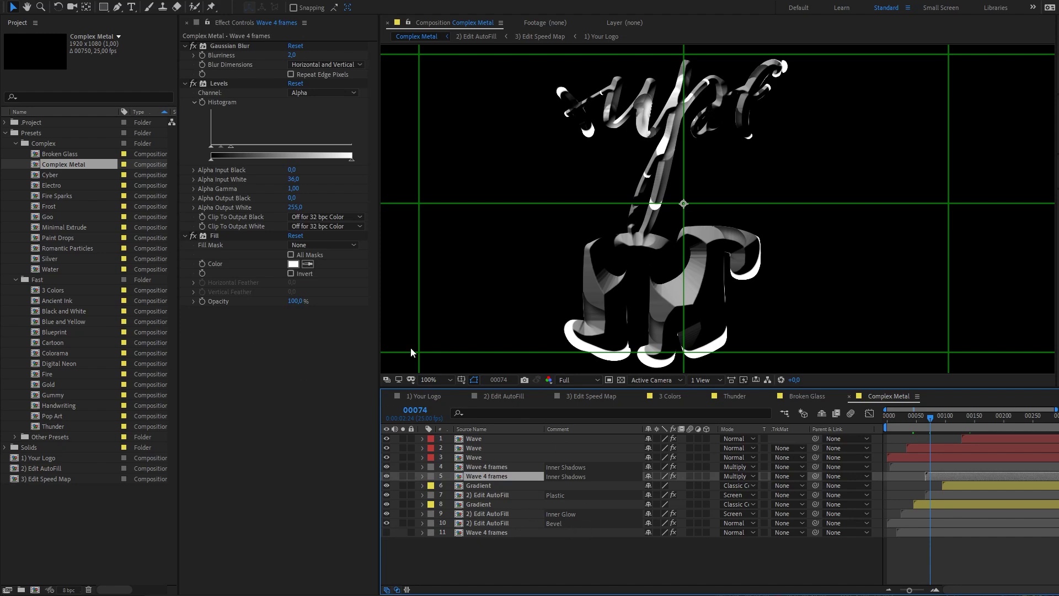
Step: Open the Cyber preset and solo layer 13, the middle Wave 4 frames layer commented Hexa Patterns
{"action": "double_click", "coordinate": [50, 174]}
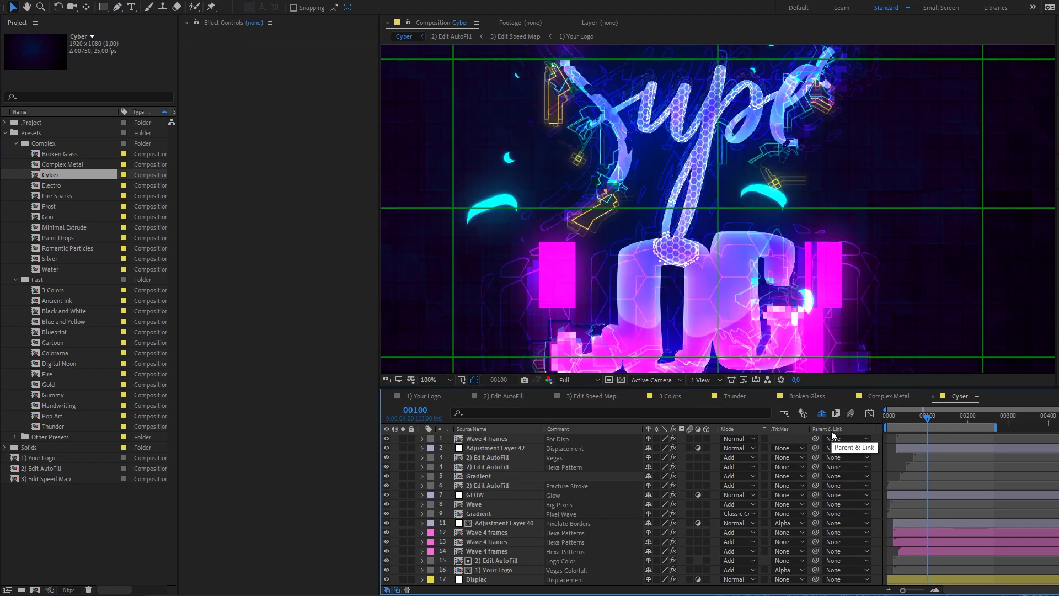
{"action": "scroll", "coordinate": [723, 256], "scroll_direction": "up", "scroll_amount": 3}
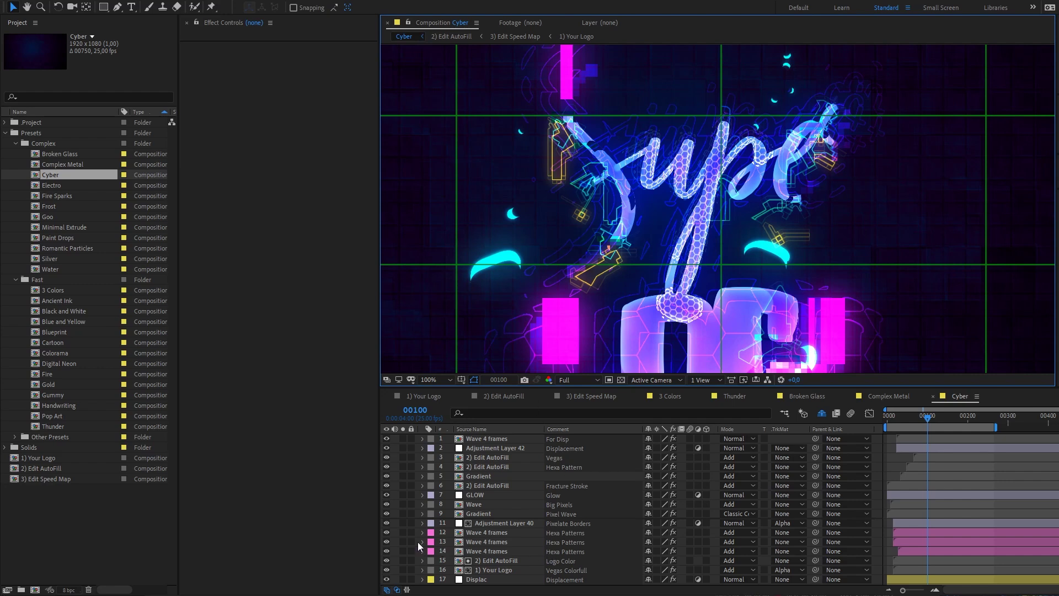
{"action": "left_click", "coordinate": [402, 541]}
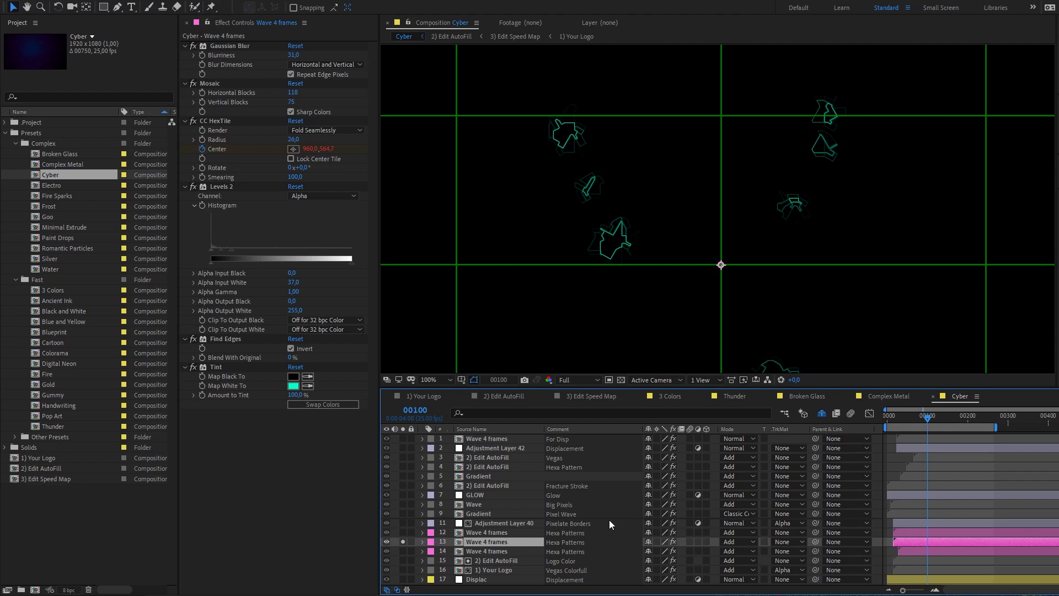
Step: Preview the soloed Hexa Patterns layer from frame 0 to frame 83 and hide the green grid overlay
{"action": "left_click", "coordinate": [889, 417]}
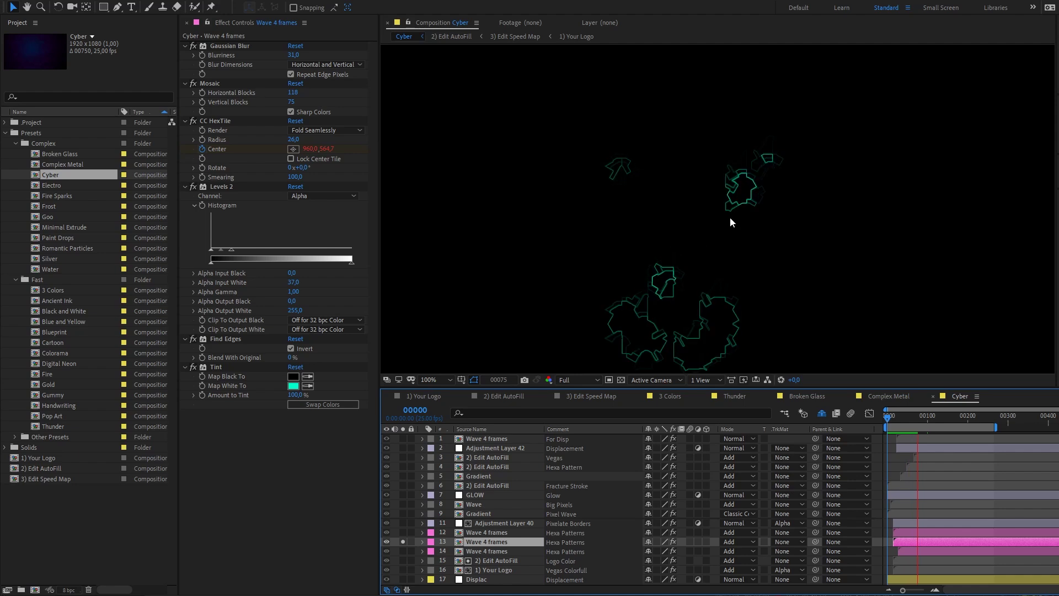
{"action": "key", "text": "space"}
{"action": "left_click_drag", "start_coordinate": [758, 275], "coordinate": [739, 229]}
{"action": "left_click", "coordinate": [463, 380]}
{"action": "left_click", "coordinate": [503, 404]}
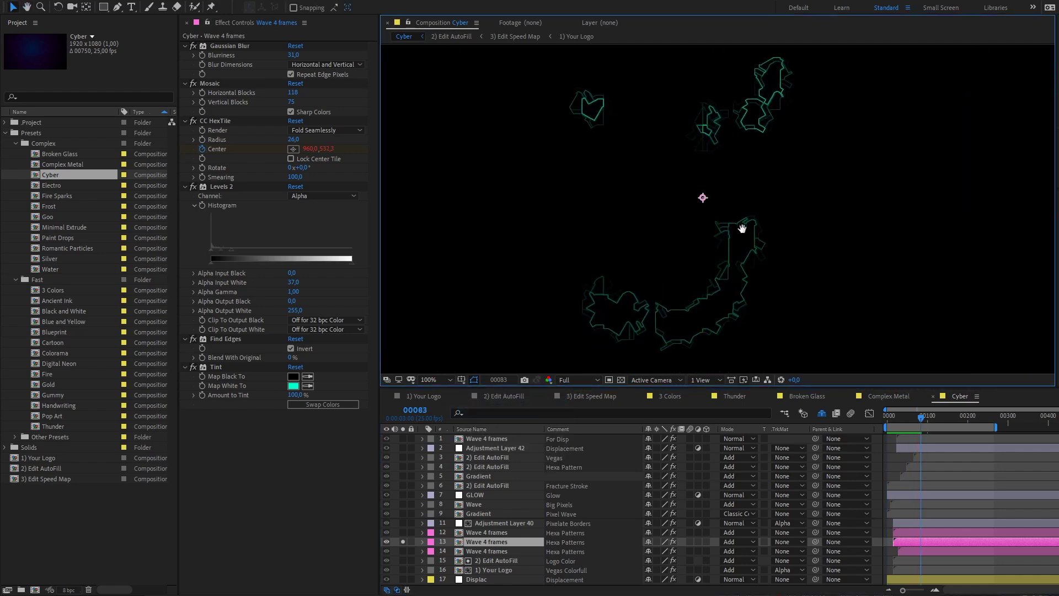
Step: Disable all effects on the soloed layer, re-enable Gaussian Blur, Mosaic and CC HexTile one by one, and go to frame 85
{"action": "left_click_drag", "start_coordinate": [193, 46], "coordinate": [187, 157]}
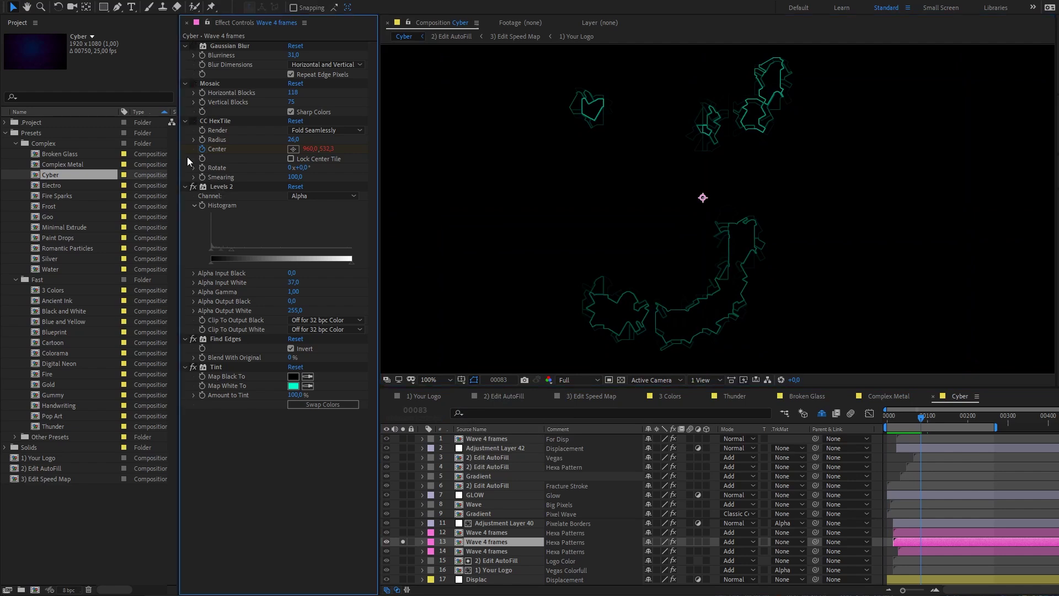
{"action": "left_click", "coordinate": [193, 45]}
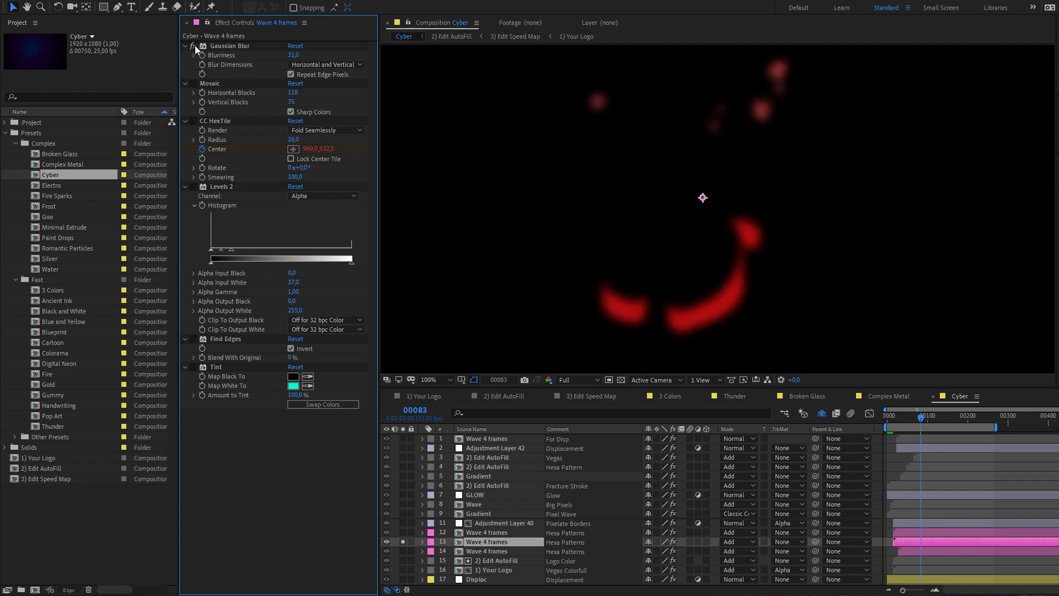
{"action": "left_click", "coordinate": [192, 83]}
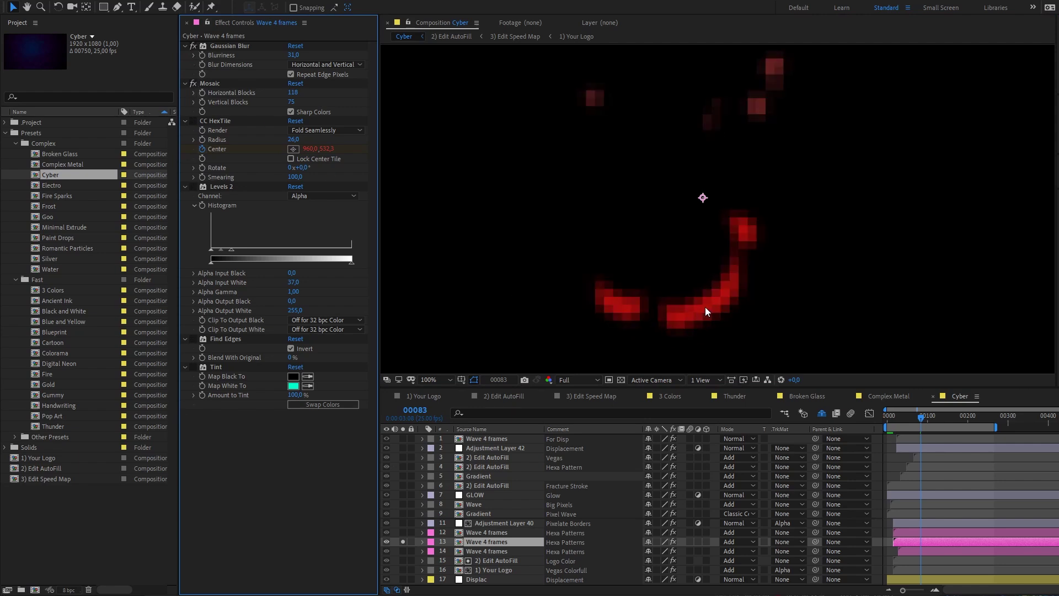
{"action": "left_click", "coordinate": [193, 121]}
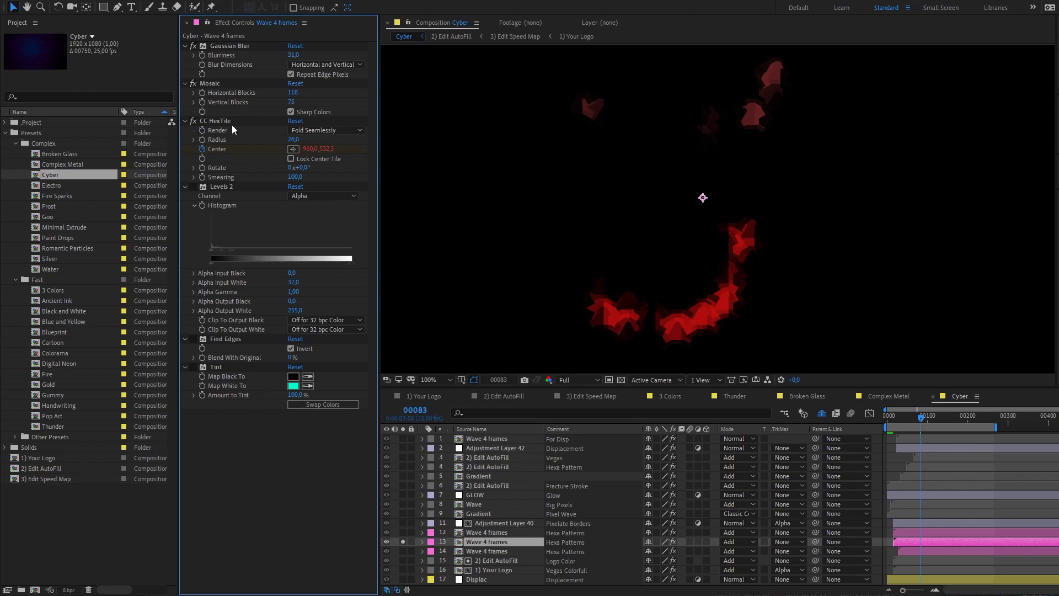
{"action": "left_click_drag", "start_coordinate": [904, 410], "coordinate": [921, 418]}
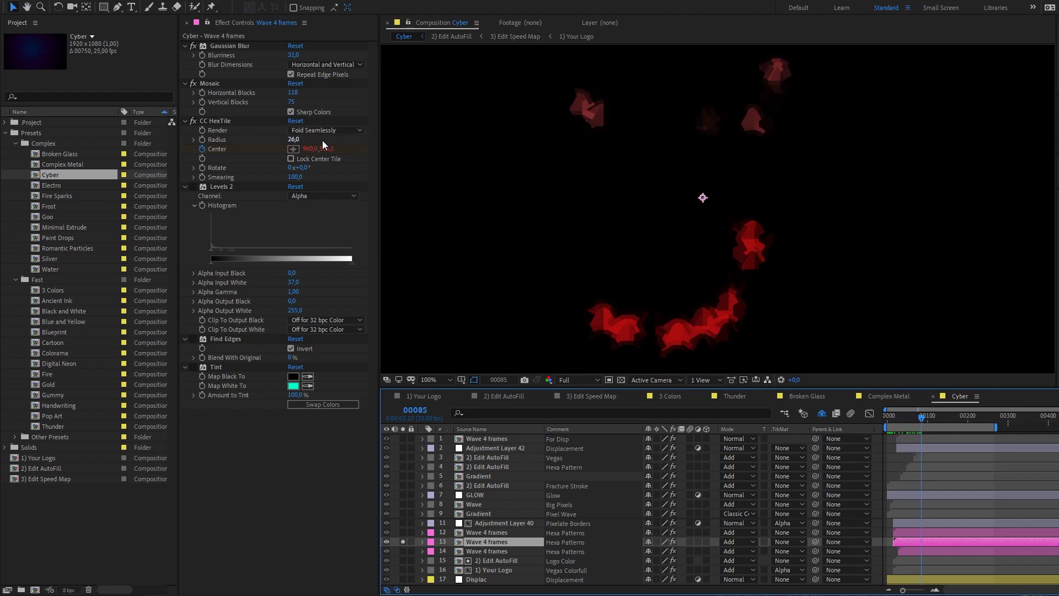
{"action": "left_click", "coordinate": [335, 131]}
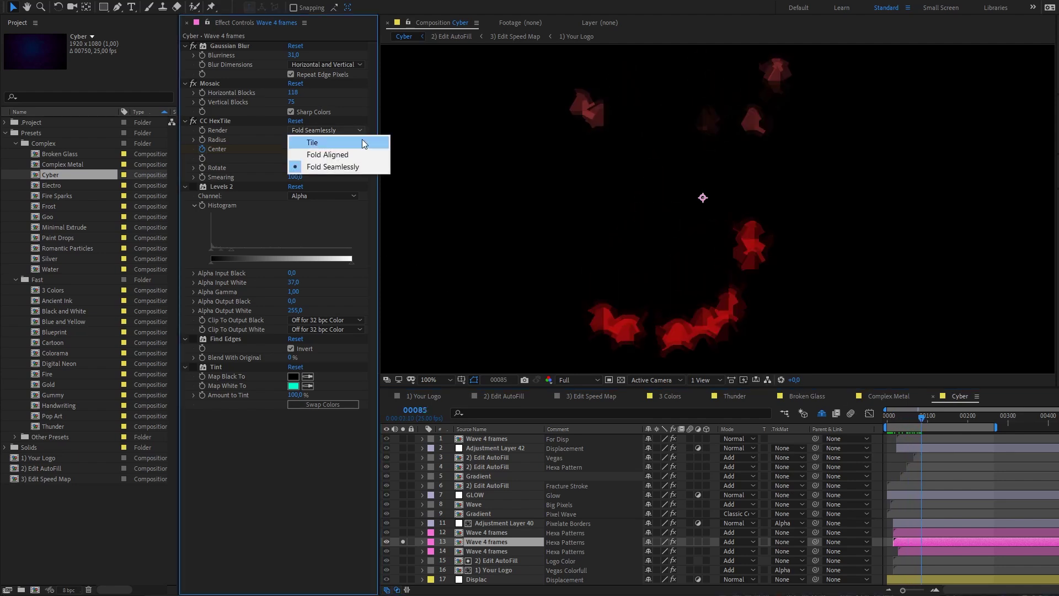
{"action": "left_click", "coordinate": [368, 171]}
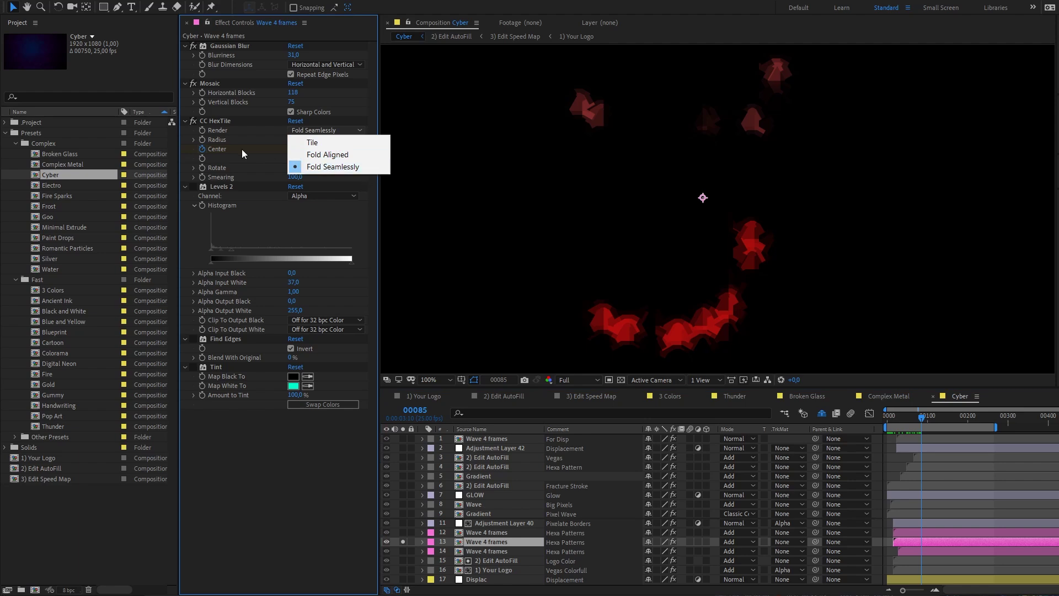
{"action": "mouse_move", "coordinate": [302, 182]}
{"action": "left_mouse_down"}
{"action": "mouse_move", "coordinate": [308, 194]}
{"action": "mouse_move", "coordinate": [368, 193]}
{"action": "left_mouse_up"}
{"action": "left_click", "coordinate": [365, 190]}
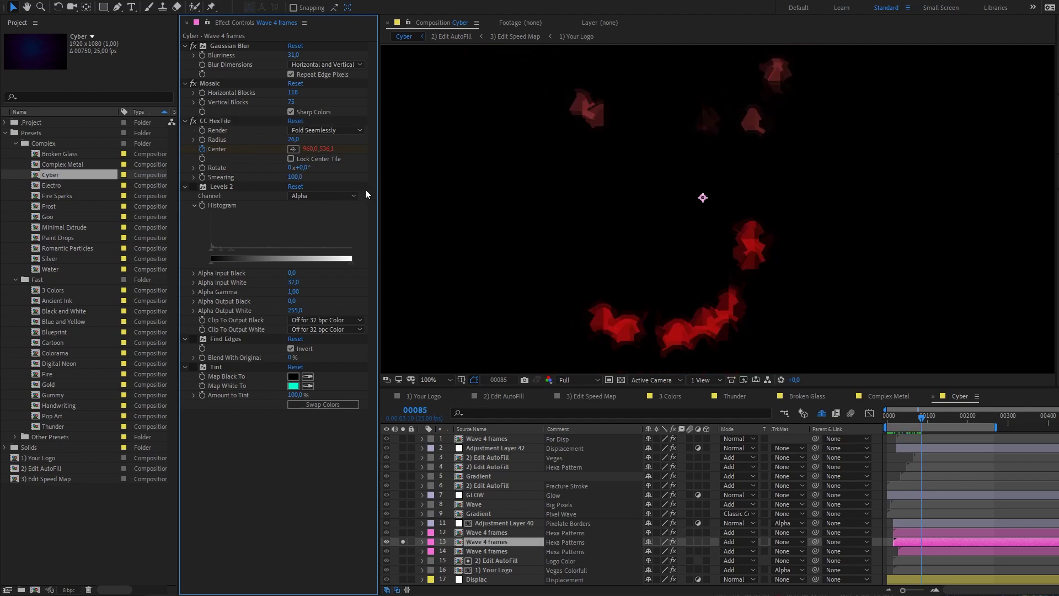
Step: Set the CC HexTile Render mode to Tile and preview the hexagonal pattern across nearby frames
{"action": "left_click", "coordinate": [326, 131]}
{"action": "left_click", "coordinate": [326, 142]}
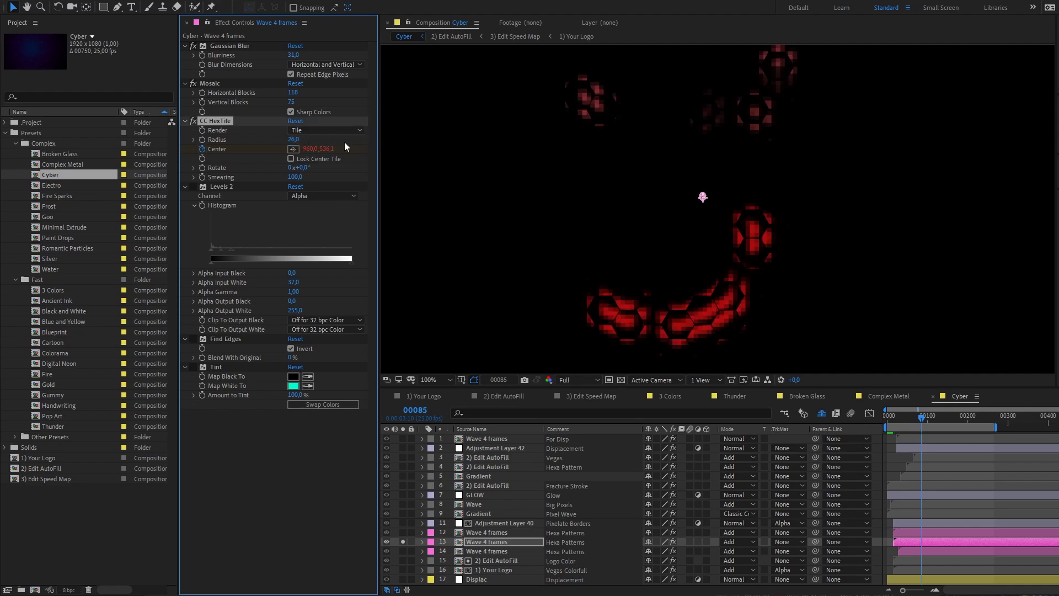
{"action": "left_click_drag", "start_coordinate": [910, 417], "coordinate": [927, 422]}
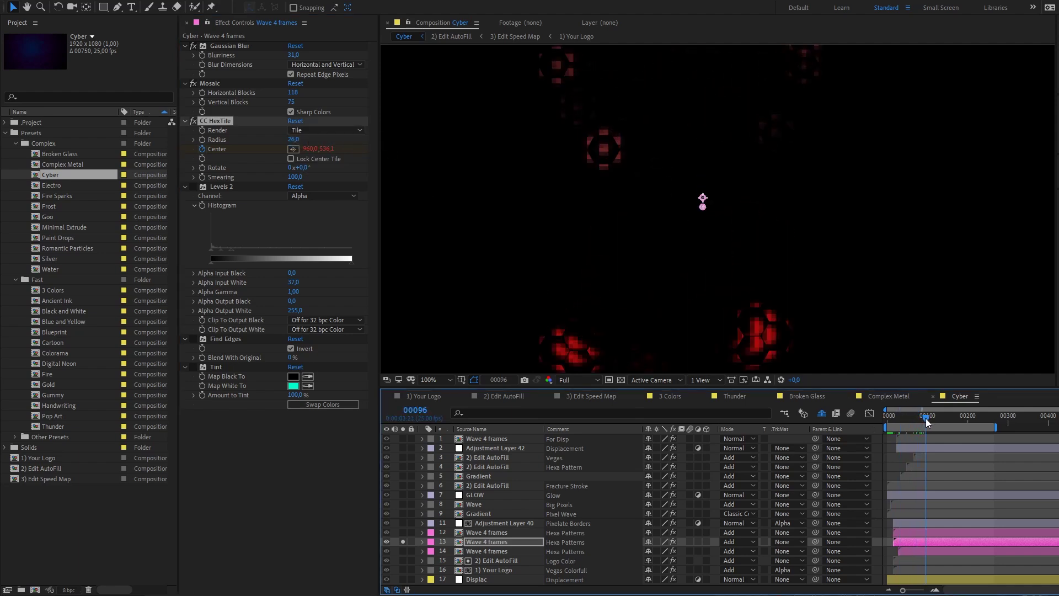
{"action": "key", "text": "space"}
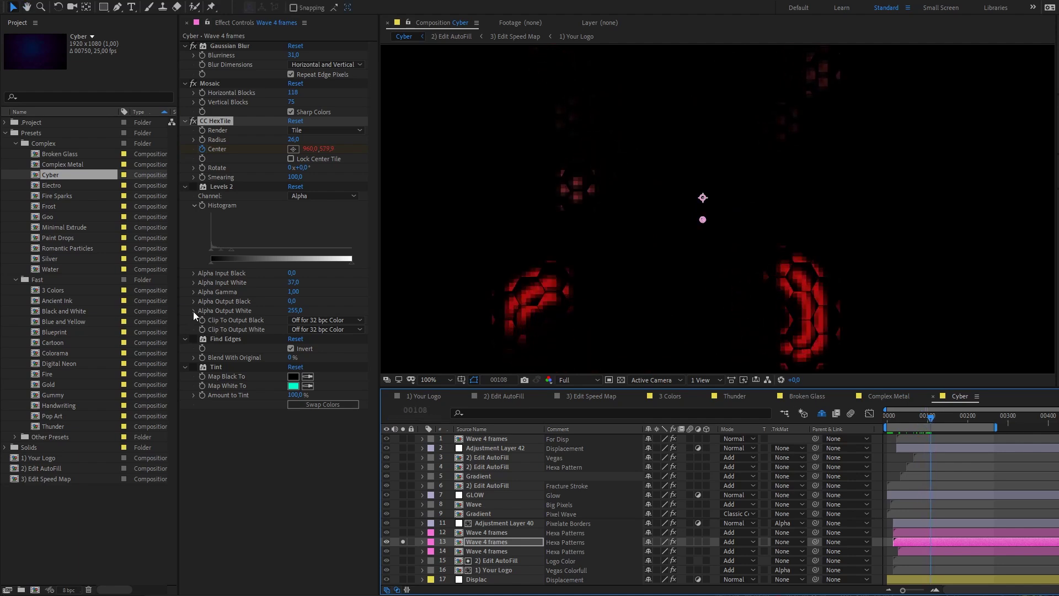
Step: Re-enable the Levels 2, Find Edges and Tint effects on the soloed Hexa Patterns layer and preview from frame 48
{"action": "left_click", "coordinate": [193, 186]}
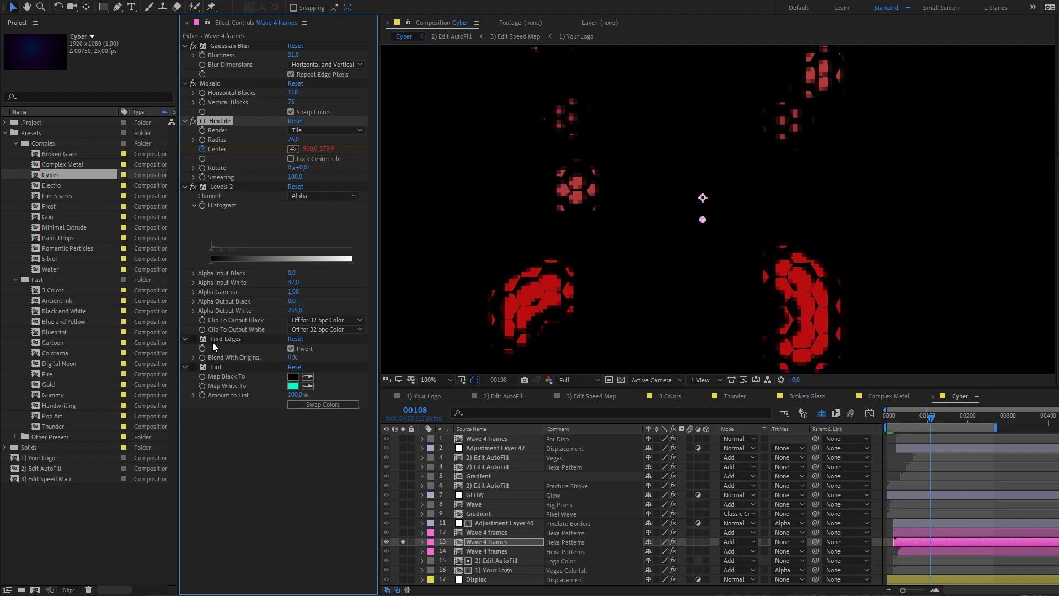
{"action": "left_click", "coordinate": [197, 340]}
{"action": "left_click", "coordinate": [193, 339]}
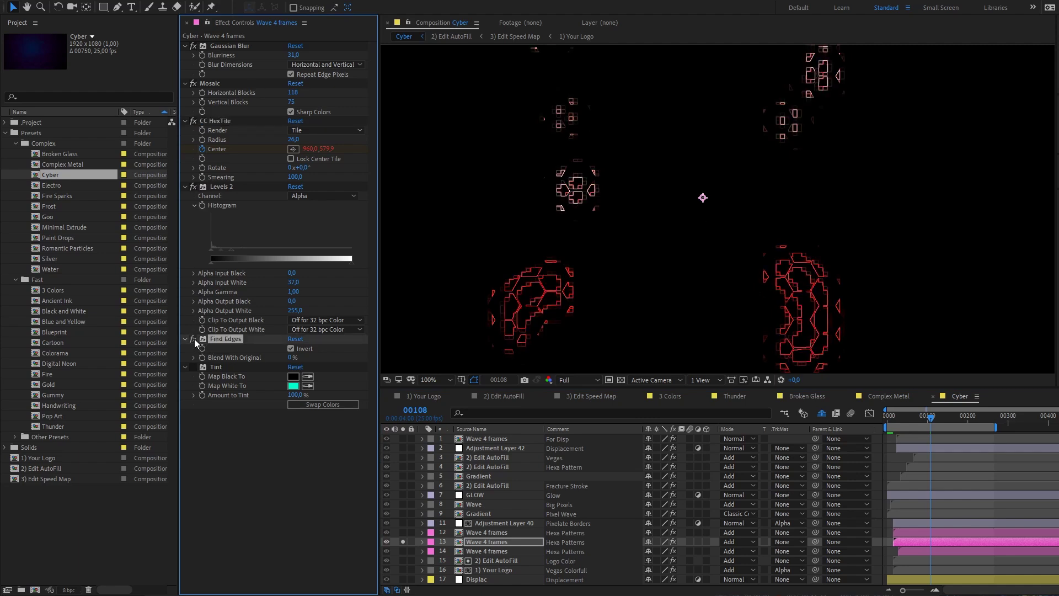
{"action": "left_click", "coordinate": [193, 367]}
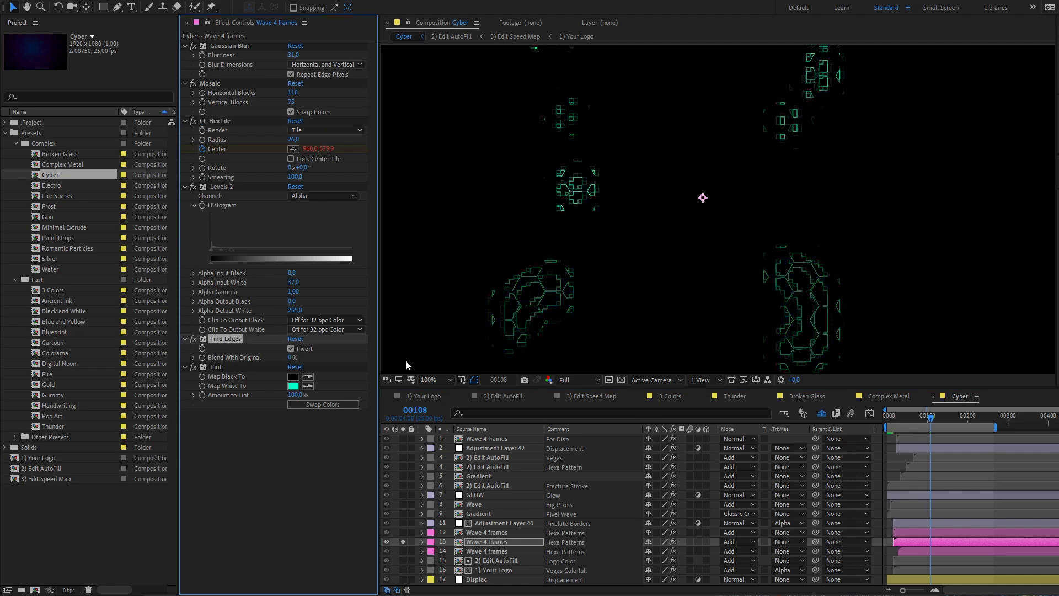
{"action": "left_click", "coordinate": [907, 415]}
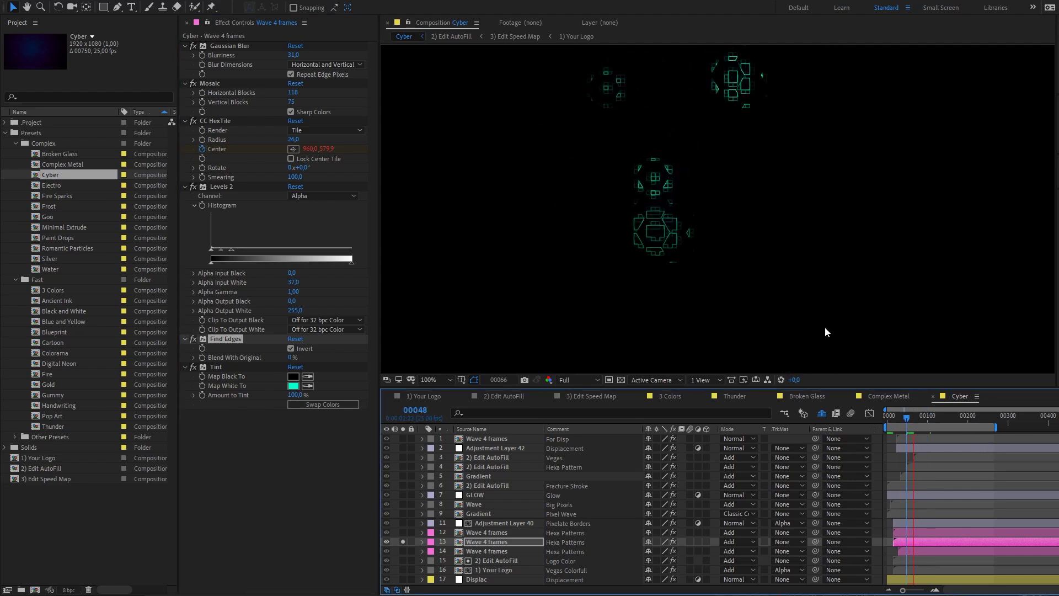
{"action": "key", "text": "space"}
Step: Set the CC HexTile Render mode to Fold Seamlessly and scrub the animation to frame 81
{"action": "left_click", "coordinate": [316, 130]}
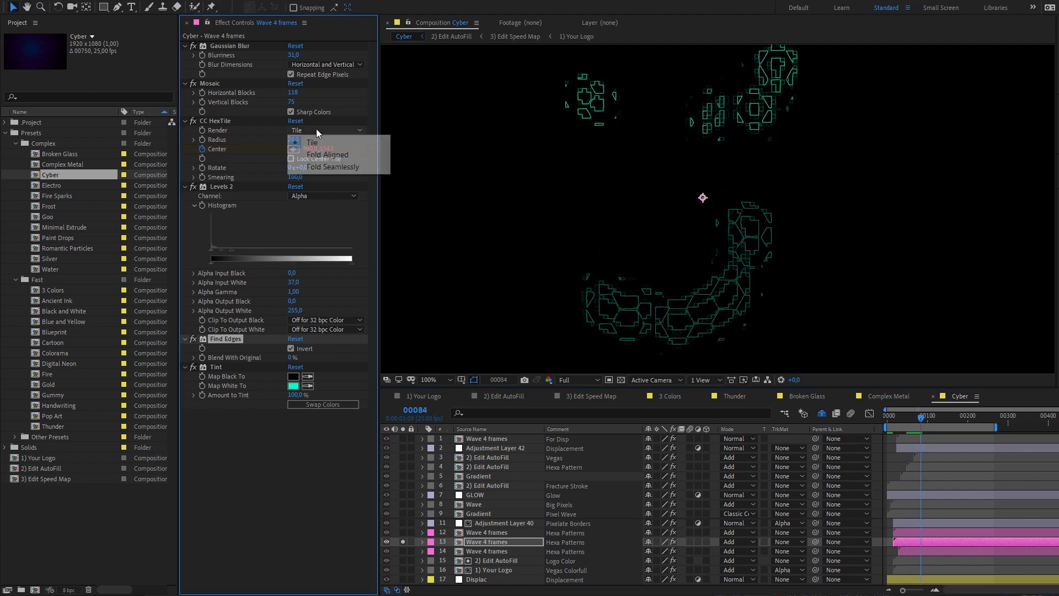
{"action": "left_click", "coordinate": [339, 167]}
{"action": "left_click_drag", "start_coordinate": [907, 420], "coordinate": [920, 423]}
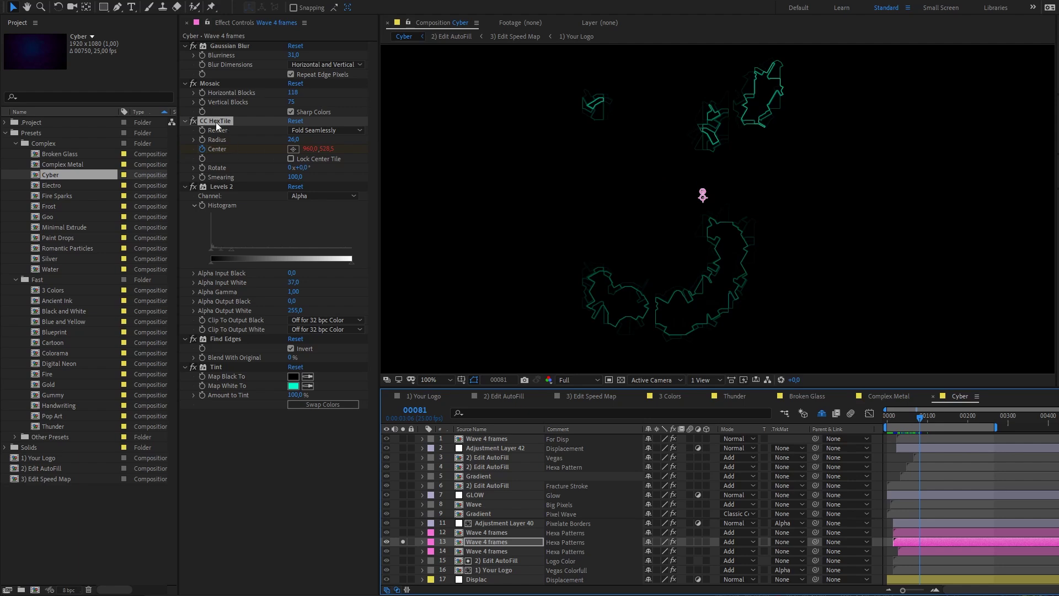
Step: Try rotating the CC HexTile pattern to 325° and return the rotation to 0°
{"action": "mouse_move", "coordinate": [294, 177]}
{"action": "left_mouse_down"}
{"action": "mouse_move", "coordinate": [202, 177]}
{"action": "mouse_move", "coordinate": [480, 167]}
{"action": "left_mouse_up"}
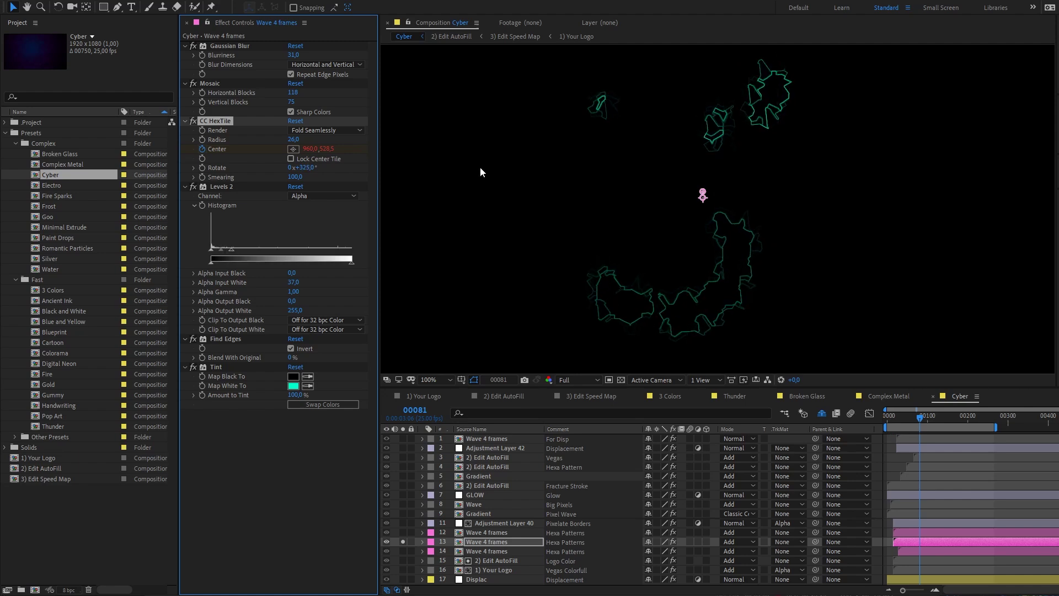
{"action": "left_click", "coordinate": [313, 168]}
{"action": "type", "text": "0"}
{"action": "key", "text": "Return"}
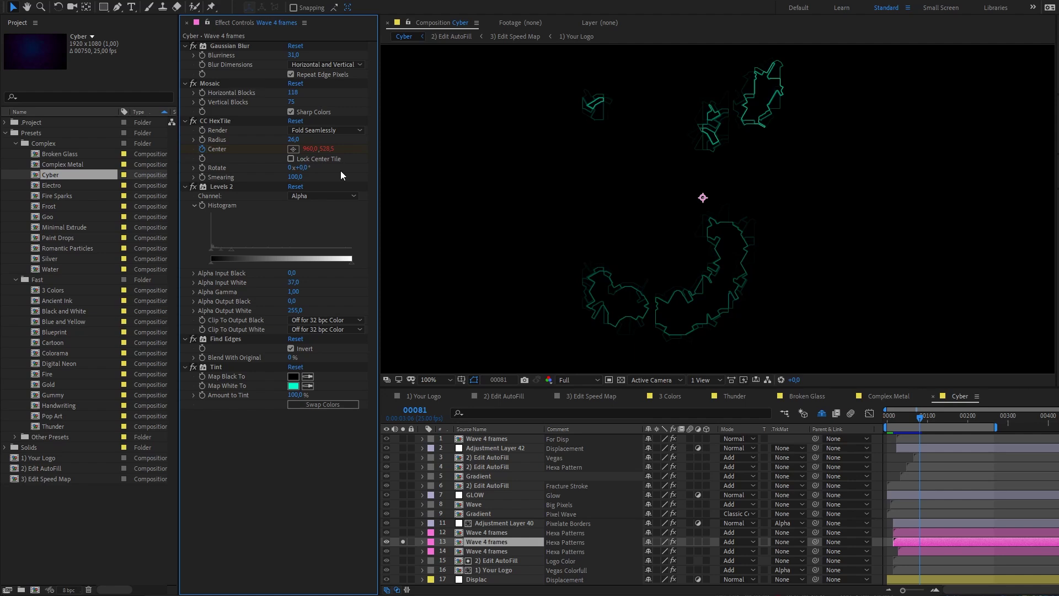
Step: Set the CC HexTile Radius to 92 and scrub the animation to frame 84
{"action": "left_click", "coordinate": [221, 118]}
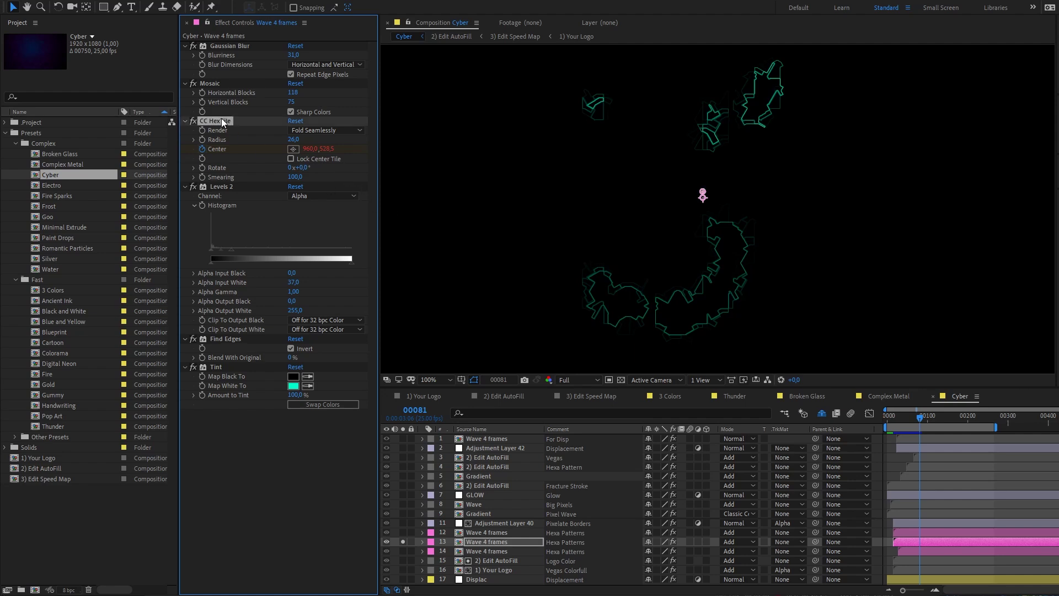
{"action": "left_click_drag", "start_coordinate": [292, 140], "coordinate": [318, 148]}
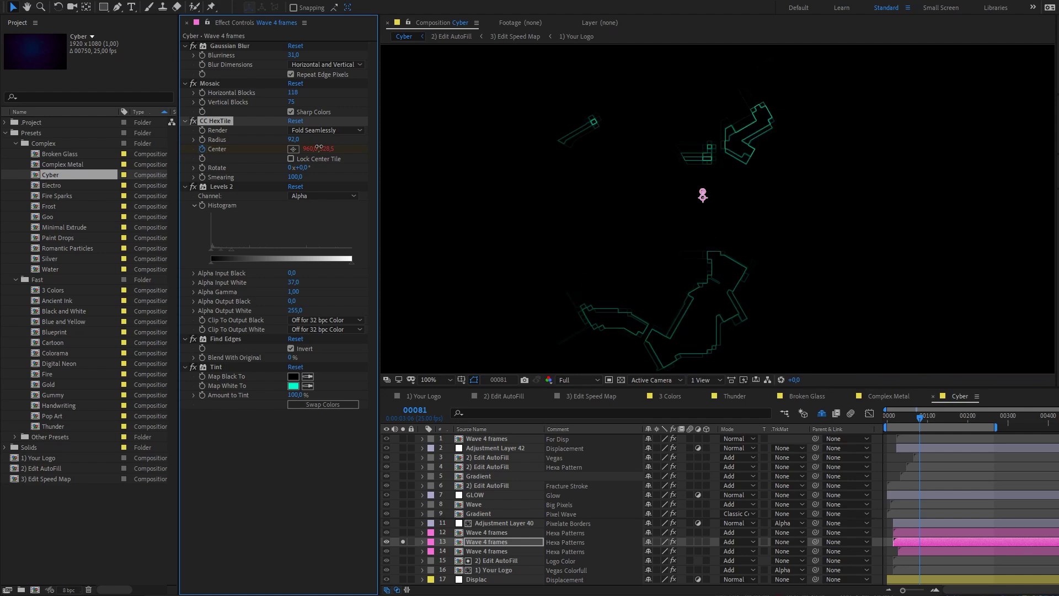
{"action": "left_click_drag", "start_coordinate": [894, 419], "coordinate": [921, 422]}
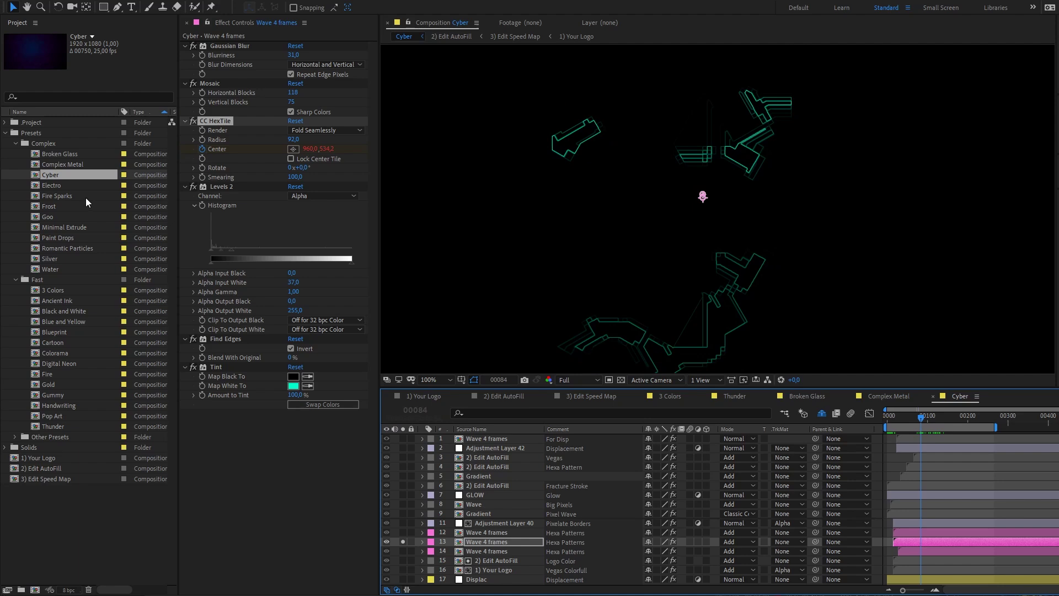
Step: Open the Fire Sparks preset, go to frame 74 and solo layer 6, the upper Gradient Short layer commented Fire
{"action": "double_click", "coordinate": [68, 194]}
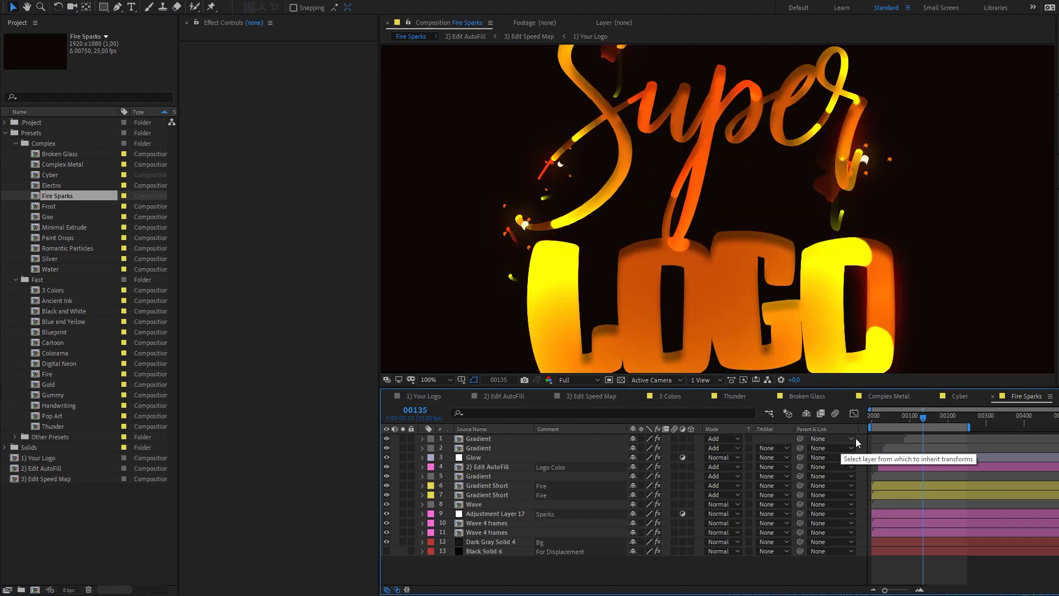
{"action": "left_click", "coordinate": [899, 415]}
{"action": "left_click", "coordinate": [479, 487]}
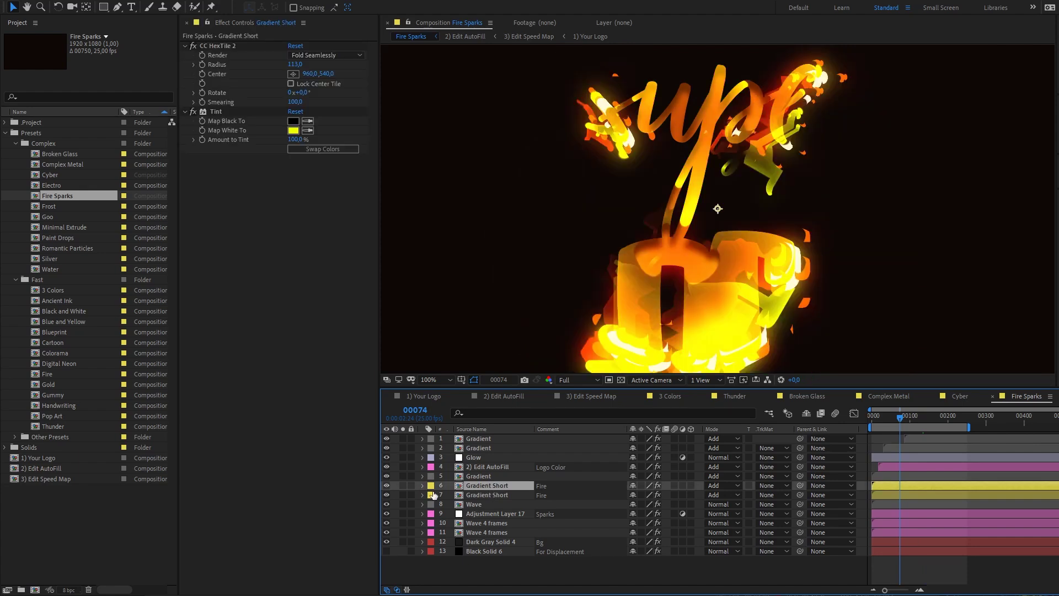
{"action": "left_click", "coordinate": [403, 486]}
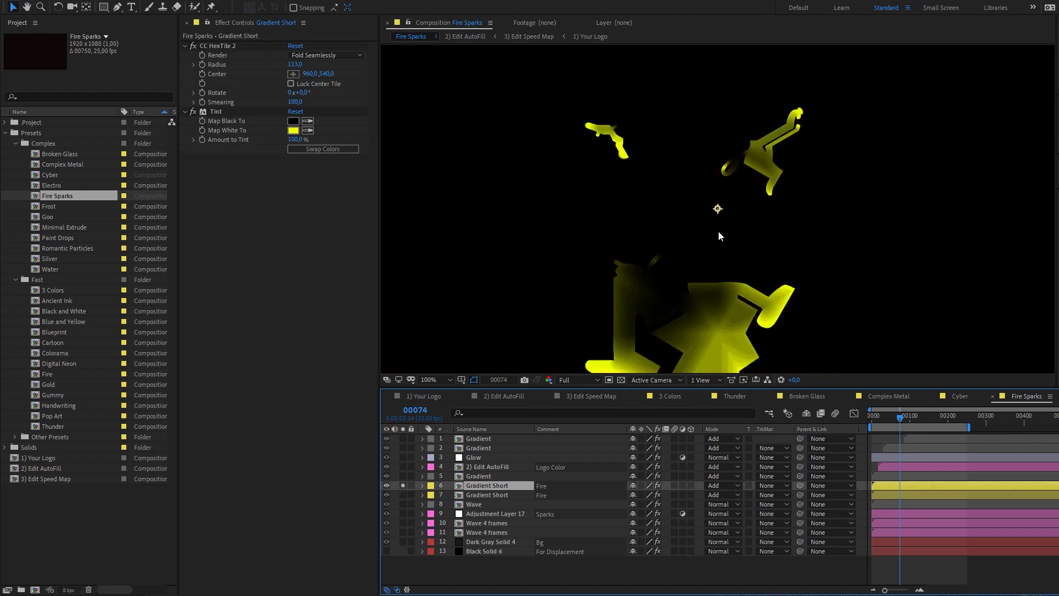
{"action": "left_click_drag", "start_coordinate": [718, 236], "coordinate": [703, 183]}
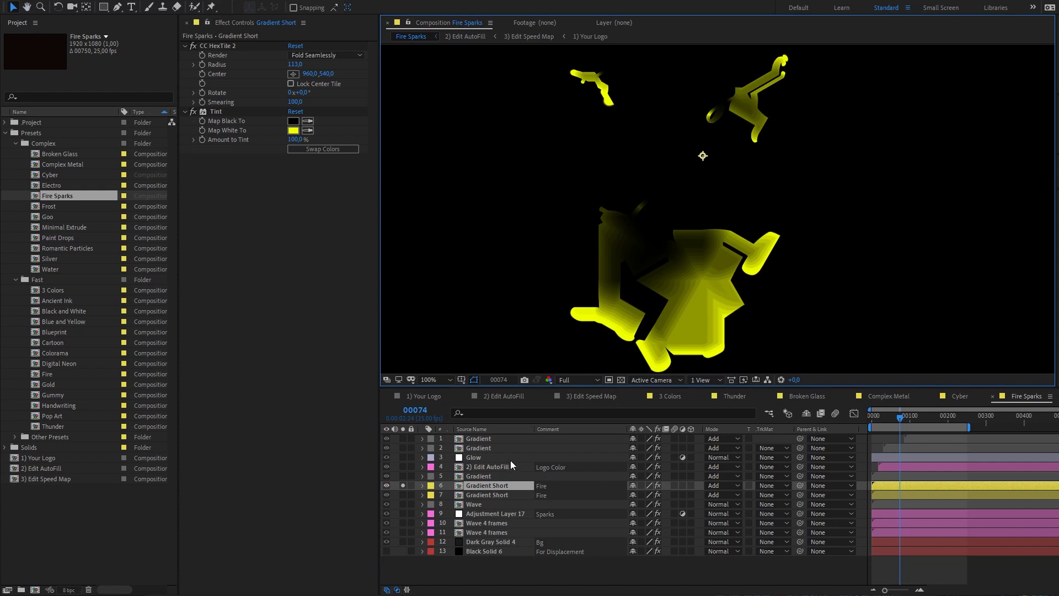
Step: Solo the lower Gradient Short layer on its own to inspect its effects, and view both Fire layers soloed together
{"action": "left_click", "coordinate": [404, 485]}
{"action": "left_click", "coordinate": [403, 495]}
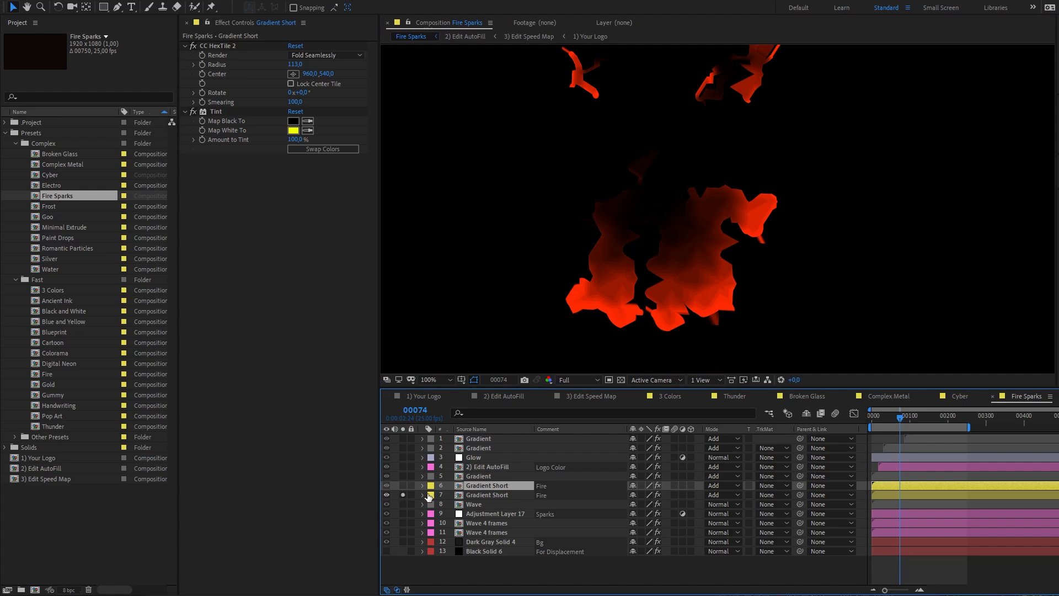
{"action": "left_click", "coordinate": [488, 495]}
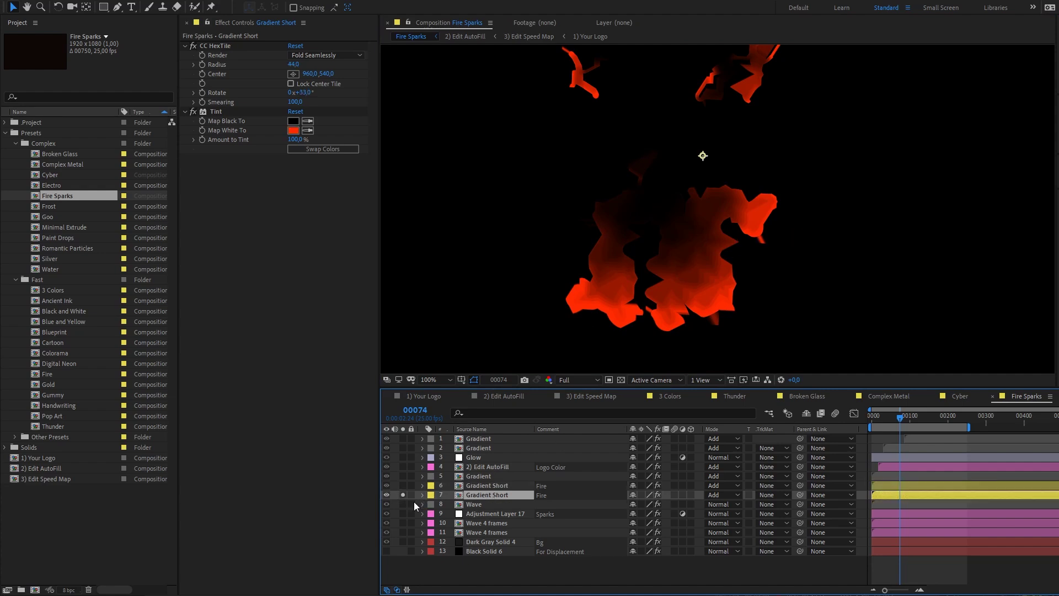
{"action": "left_click", "coordinate": [403, 486]}
{"action": "scroll", "coordinate": [748, 246], "scroll_direction": "down", "scroll_amount": 2}
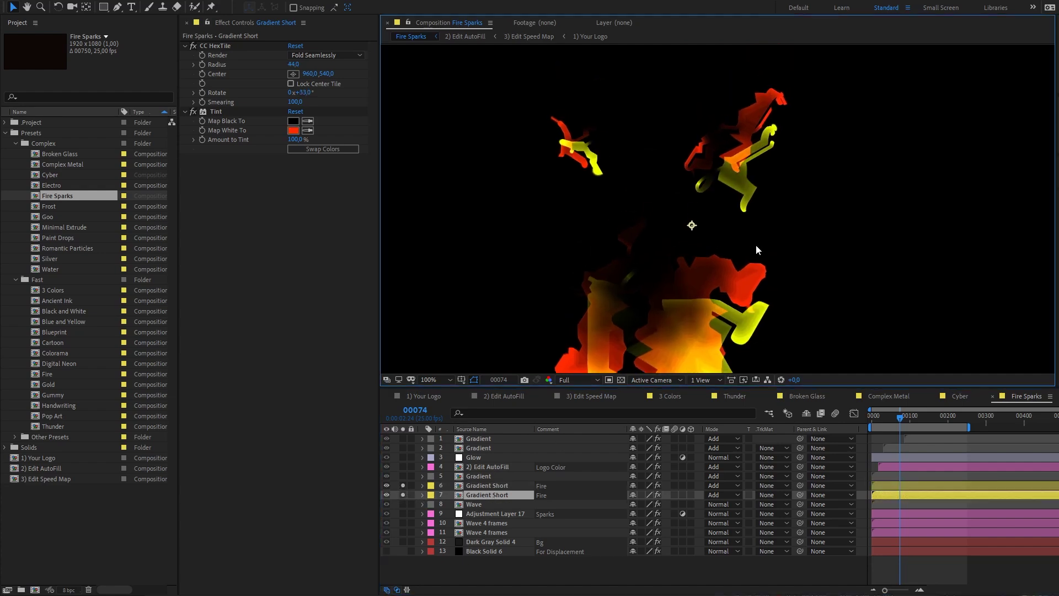
Step: Unsolo both Fire layers and briefly isolate Wave layer 8 before returning to the full composition
{"action": "left_click", "coordinate": [403, 485]}
{"action": "left_click", "coordinate": [403, 494]}
{"action": "left_click", "coordinate": [403, 504]}
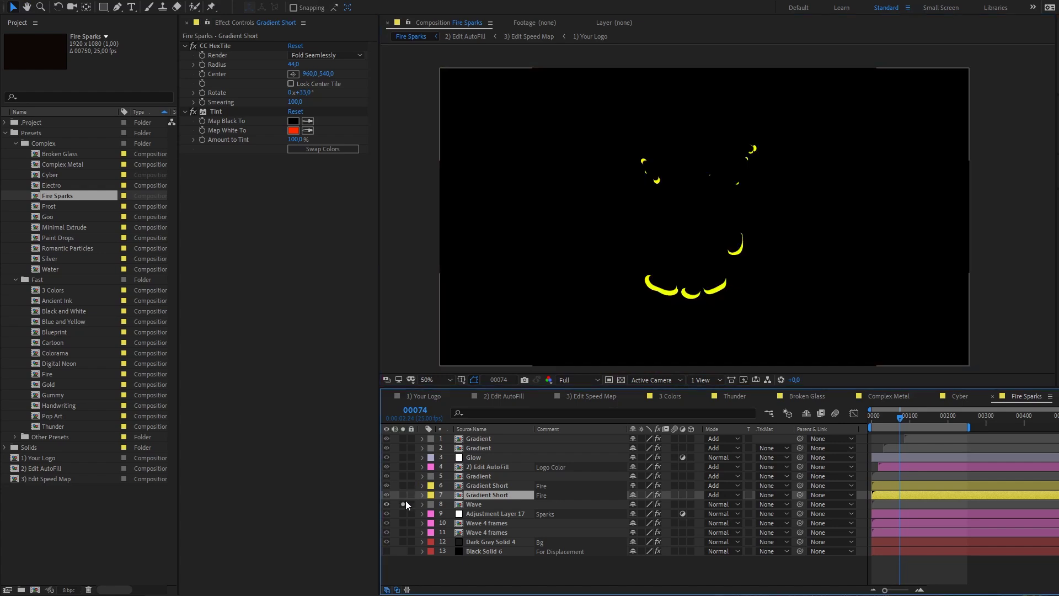
{"action": "left_click", "coordinate": [403, 504]}
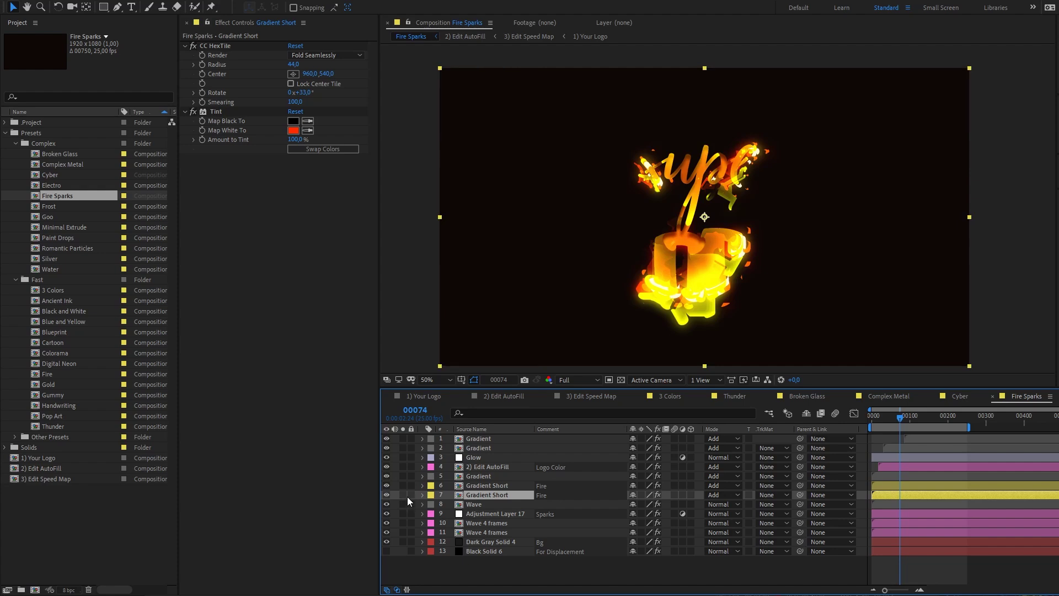
Step: Solo layers 9 to 12 and toggle the visibility of Adjustment Layer 17 to compare its Displacement Map effect
{"action": "left_click_drag", "start_coordinate": [403, 514], "coordinate": [403, 542]}
{"action": "left_click", "coordinate": [499, 514]}
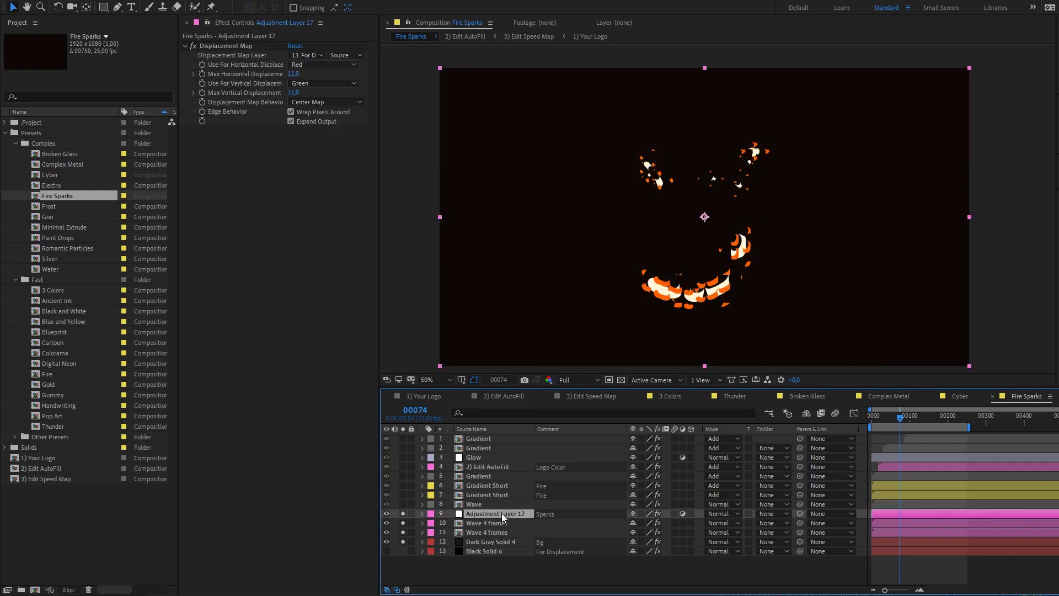
{"action": "left_click", "coordinate": [387, 513]}
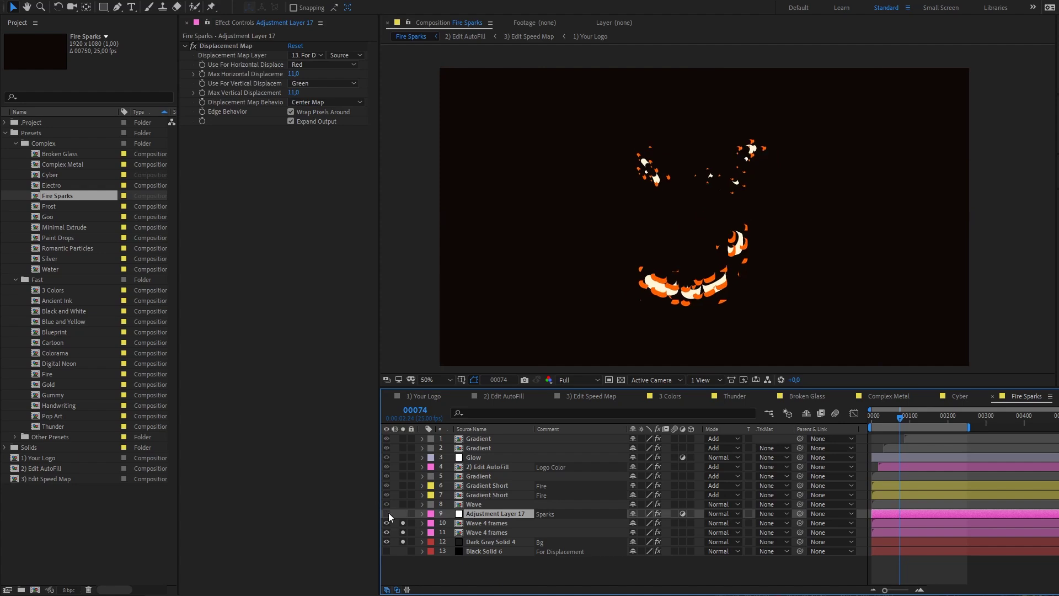
{"action": "left_click", "coordinate": [389, 513]}
Step: Inspect the effects of Wave 4 frames layers 10 and 11 with Adjustment Layer 17 excluded from the solo
{"action": "left_click", "coordinate": [402, 515]}
{"action": "left_click", "coordinate": [403, 515]}
{"action": "left_click", "coordinate": [477, 524]}
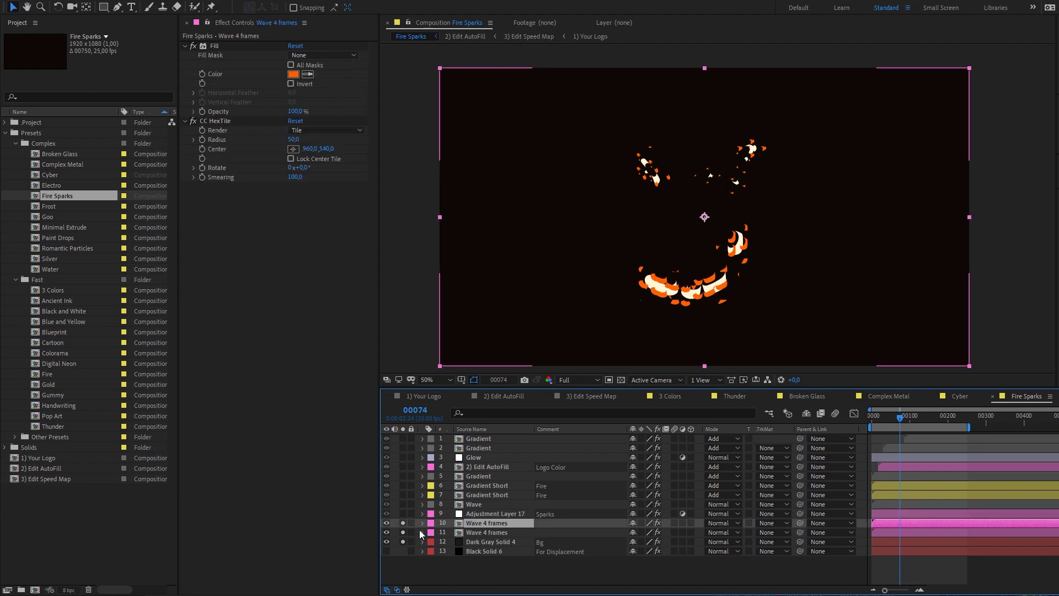
{"action": "left_click", "coordinate": [468, 531]}
{"action": "left_click", "coordinate": [488, 523]}
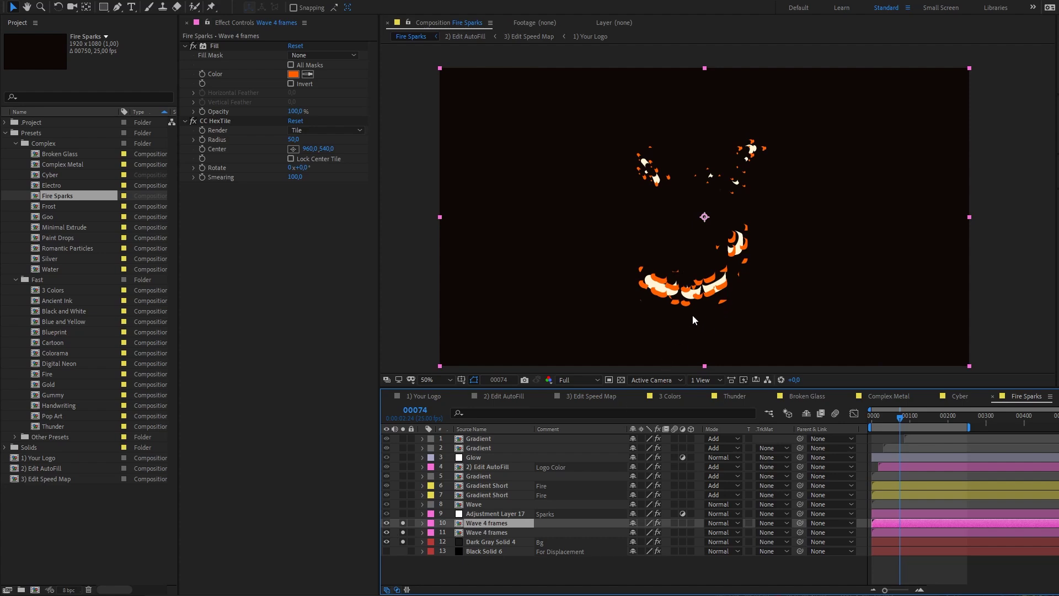
Step: Solo Adjustment Layer 17 again and set its Displacement Map layer source to Effects & Masks
{"action": "left_click", "coordinate": [402, 514]}
{"action": "left_click", "coordinate": [498, 512]}
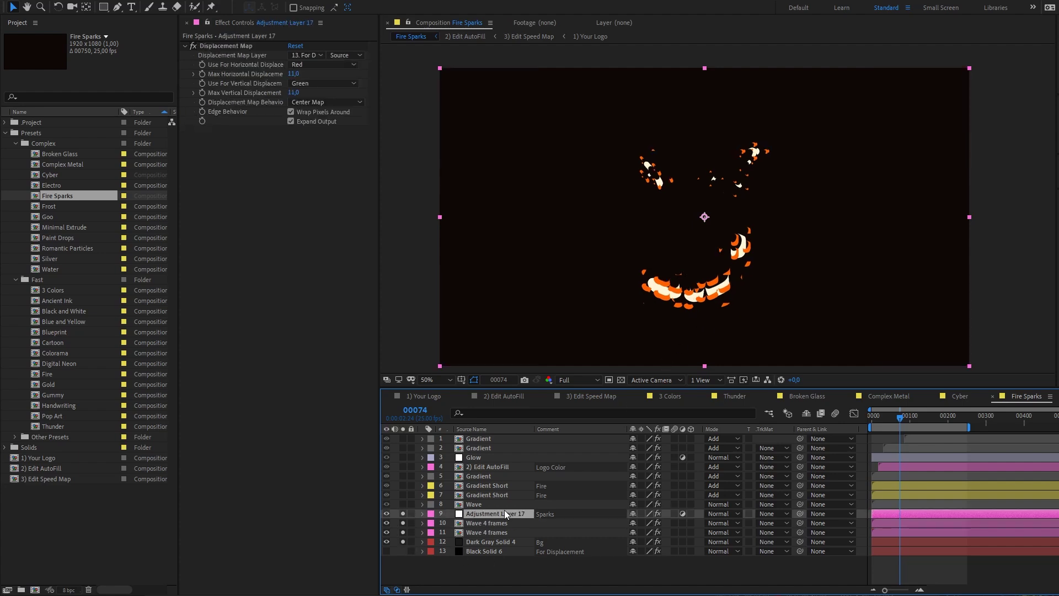
{"action": "left_click", "coordinate": [345, 56]}
{"action": "left_click", "coordinate": [380, 92]}
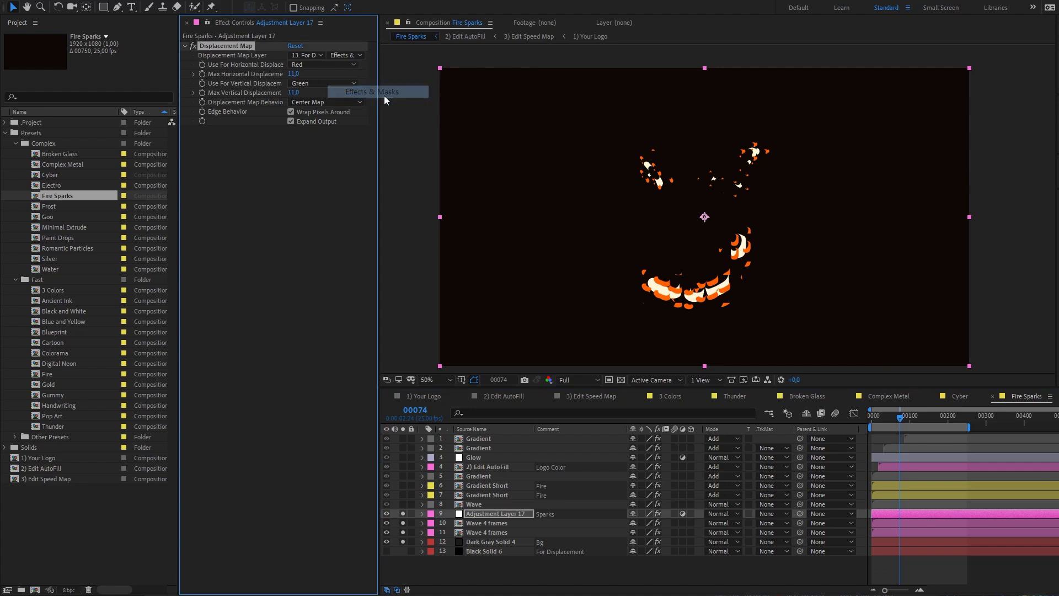
{"action": "scroll", "coordinate": [736, 318], "scroll_direction": "up", "scroll_amount": 1}
{"action": "key", "text": "space"}
{"action": "left_click_drag", "start_coordinate": [761, 321], "coordinate": [744, 256]}
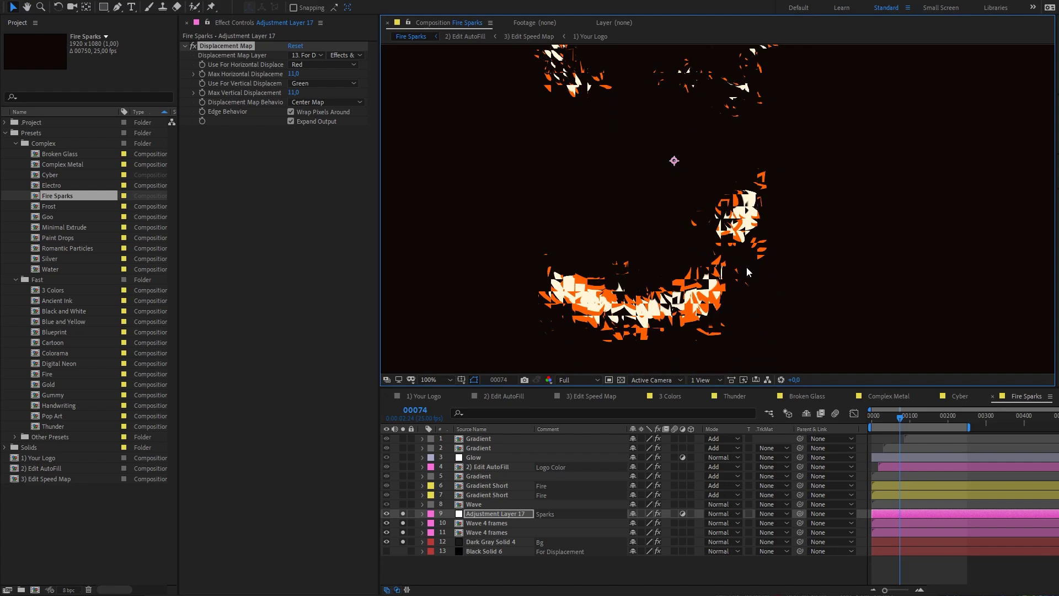
Step: Check which layer the Displacement Map on Adjustment Layer 17 uses as its displacement source
{"action": "left_click", "coordinate": [514, 568]}
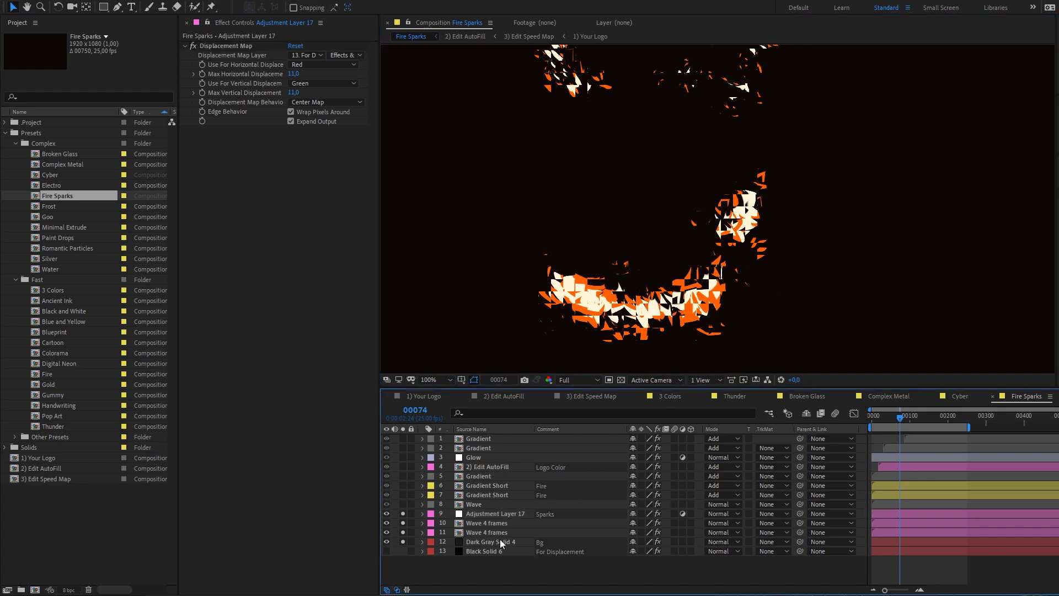
{"action": "left_click", "coordinate": [488, 513]}
{"action": "left_click", "coordinate": [243, 45]}
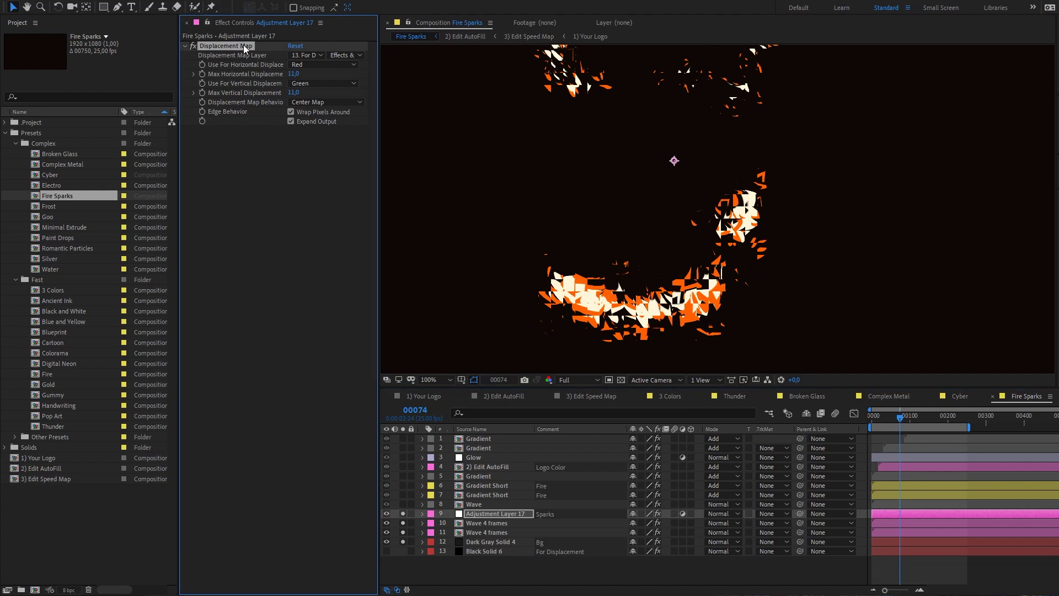
{"action": "left_click", "coordinate": [320, 56]}
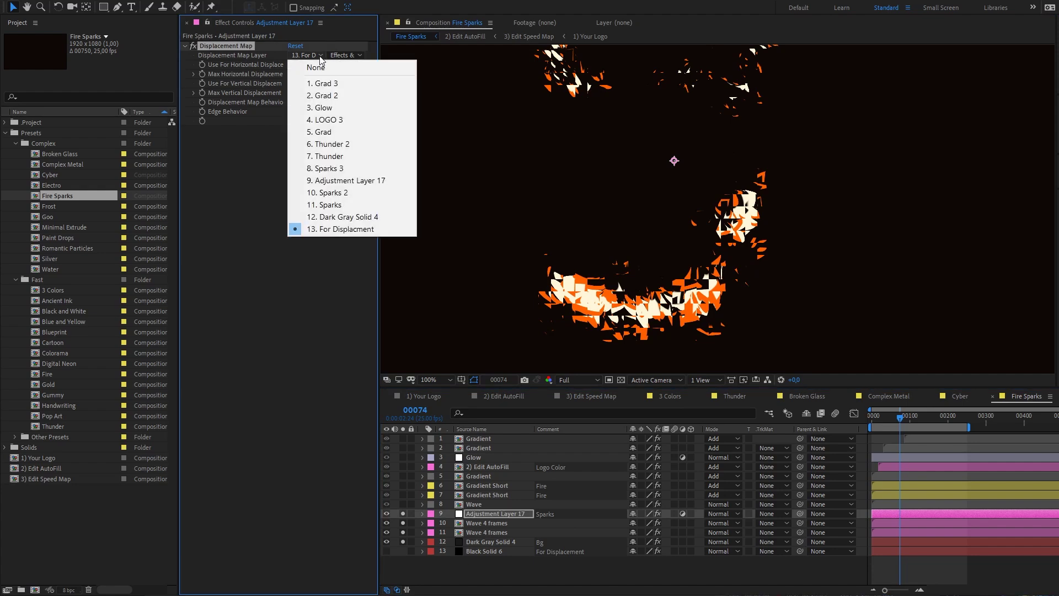
{"action": "left_click", "coordinate": [501, 542]}
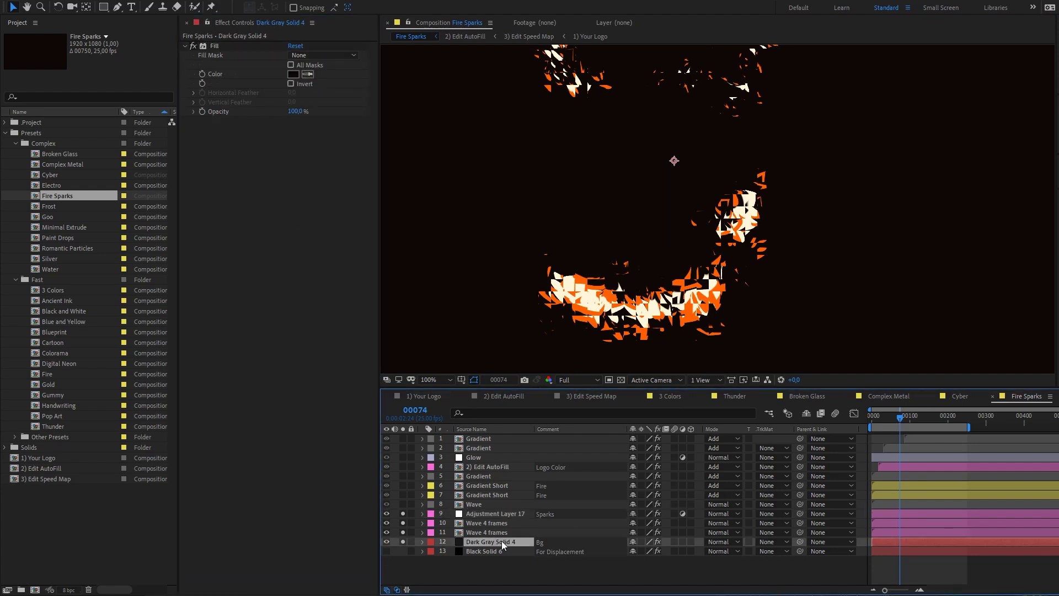
{"action": "left_click", "coordinate": [511, 515]}
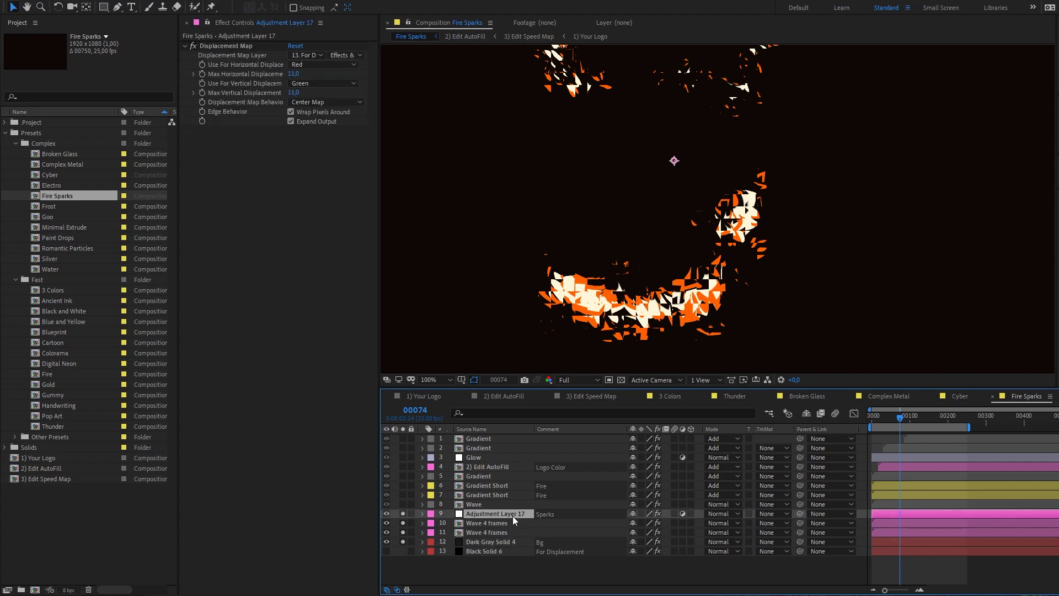
Step: Make Black Solid 6, the For Displacement layer, visible and solo it alone to examine its Turbulent Noise and Colorama pattern
{"action": "left_click", "coordinate": [499, 551]}
{"action": "left_click", "coordinate": [388, 551]}
{"action": "left_click", "coordinate": [402, 550]}
{"action": "left_click_drag", "start_coordinate": [402, 542], "coordinate": [402, 514]}
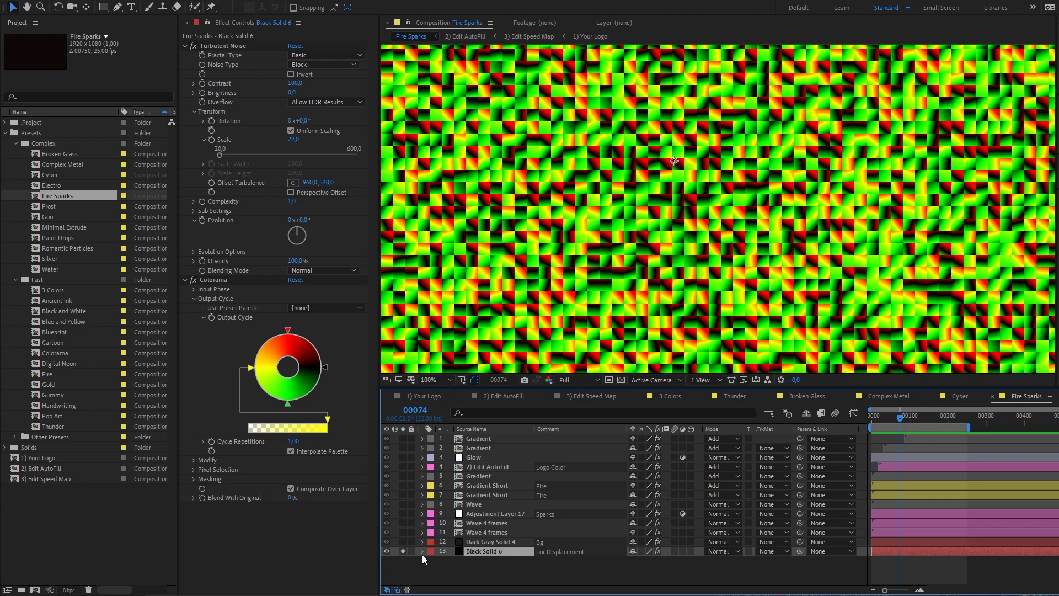
{"action": "scroll", "coordinate": [675, 194], "scroll_direction": "down", "scroll_amount": 2}
{"action": "left_click_drag", "start_coordinate": [675, 205], "coordinate": [708, 251]}
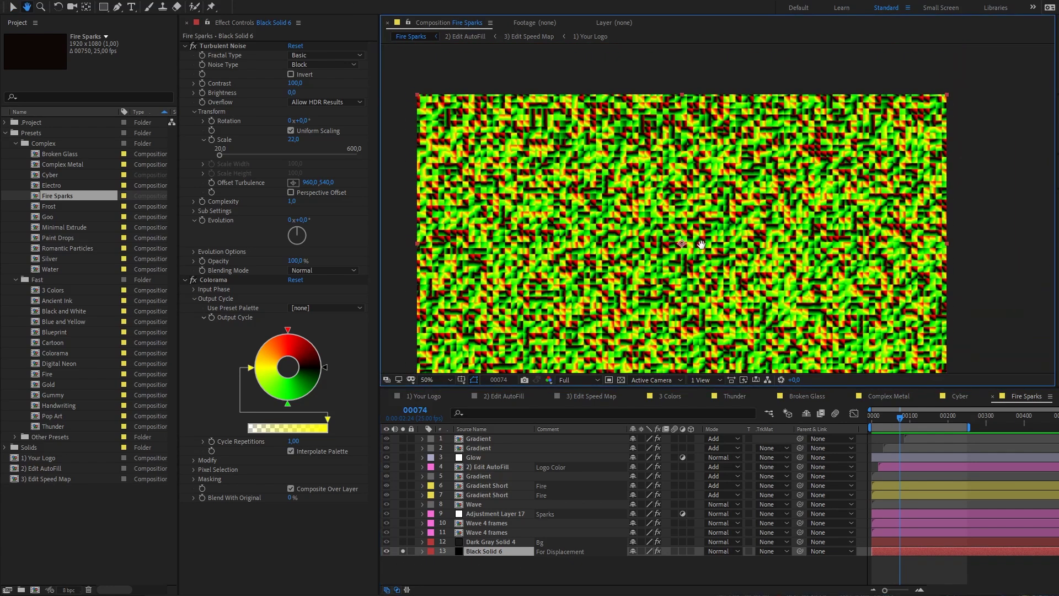
{"action": "scroll", "coordinate": [707, 246], "scroll_direction": "up", "scroll_amount": 2}
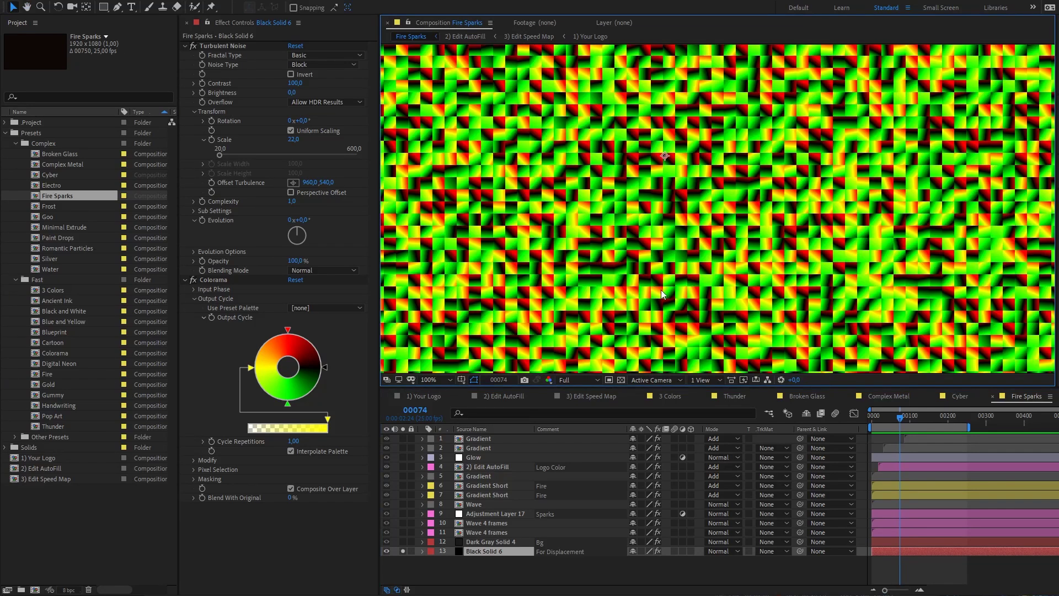
Step: Hide Black Solid 6 again and solo Adjustment Layer 17, both Wave 4 frames layers and Dark Gray Solid 4
{"action": "left_click", "coordinate": [386, 550]}
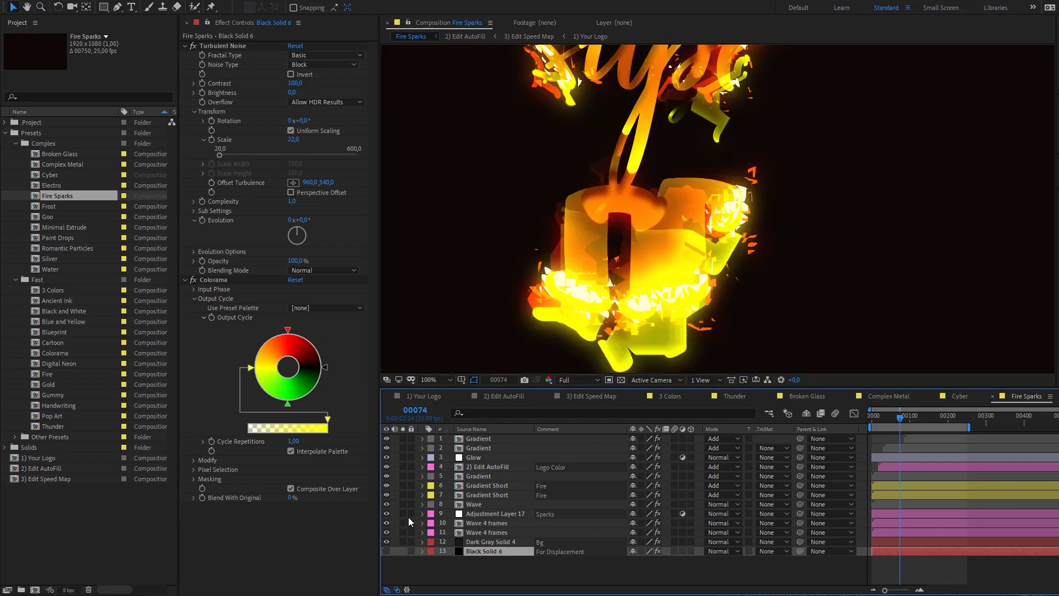
{"action": "left_click", "coordinate": [499, 515]}
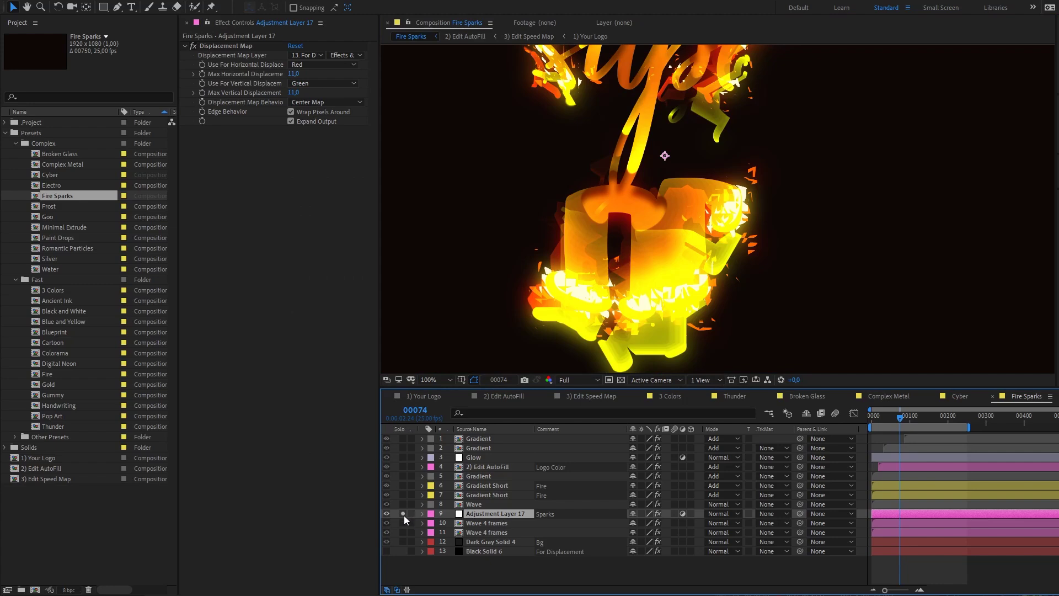
{"action": "left_click_drag", "start_coordinate": [403, 513], "coordinate": [403, 542]}
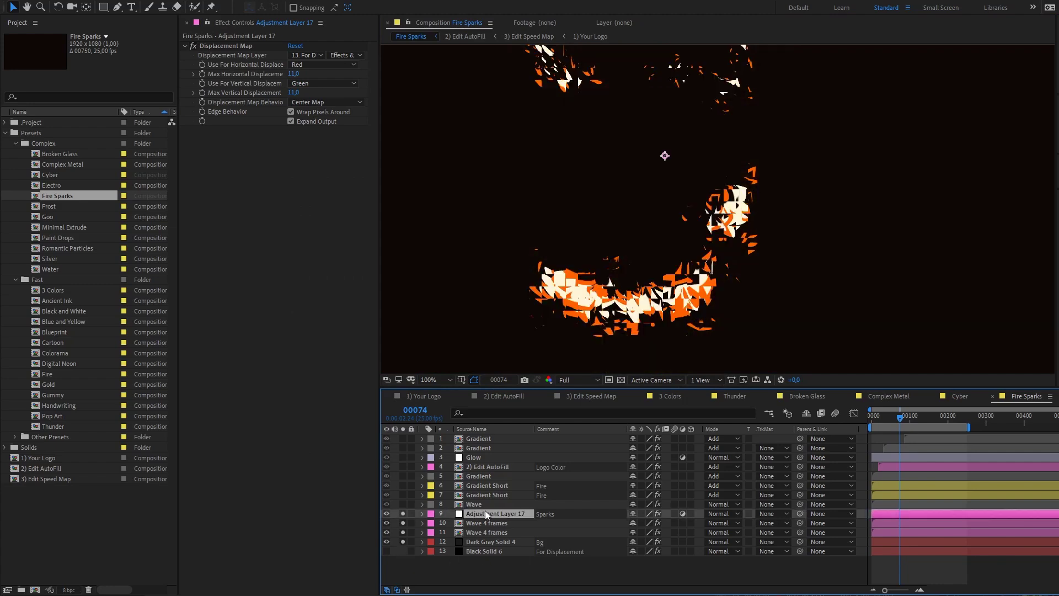
Step: Preview the soloed spark layers from the first frame to examine the displaced shapes
{"action": "key", "text": "h"}
{"action": "left_click_drag", "start_coordinate": [737, 166], "coordinate": [727, 273]}
{"action": "key", "text": "v"}
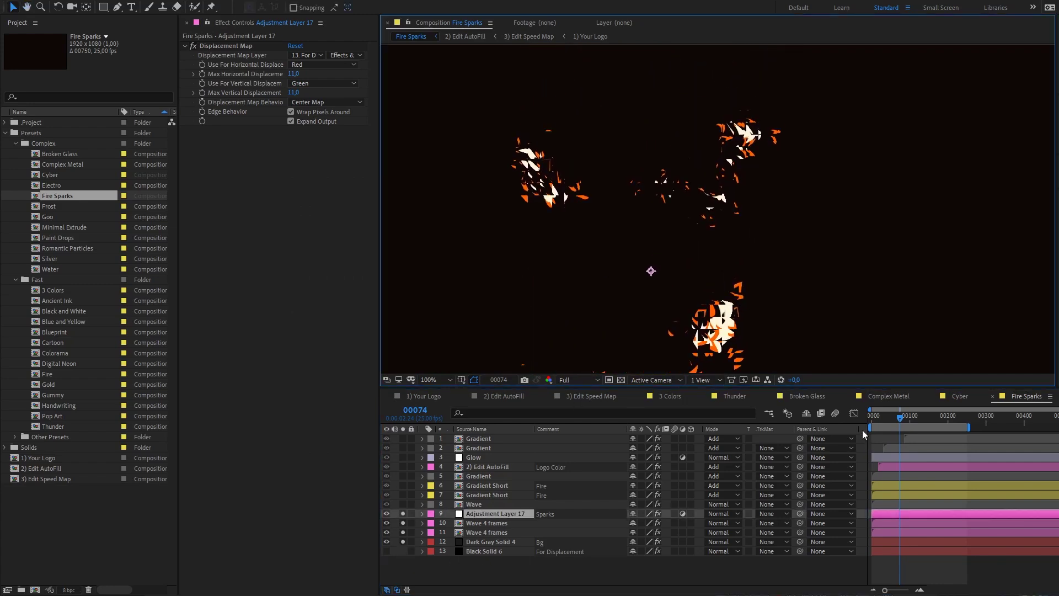
{"action": "key", "text": "Home"}
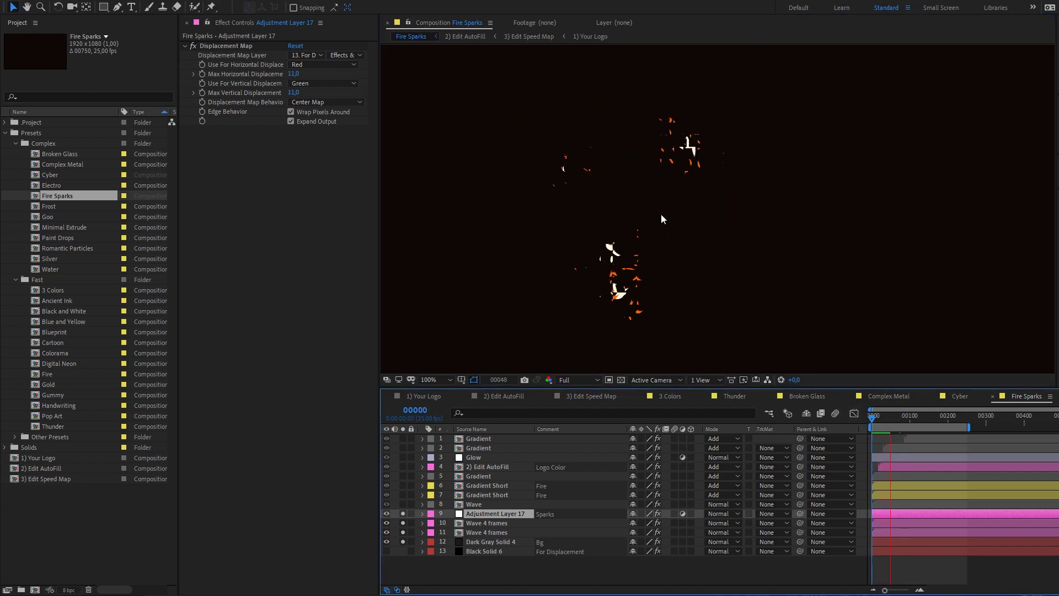
{"action": "key", "text": "space"}
{"action": "left_click_drag", "start_coordinate": [740, 292], "coordinate": [734, 209]}
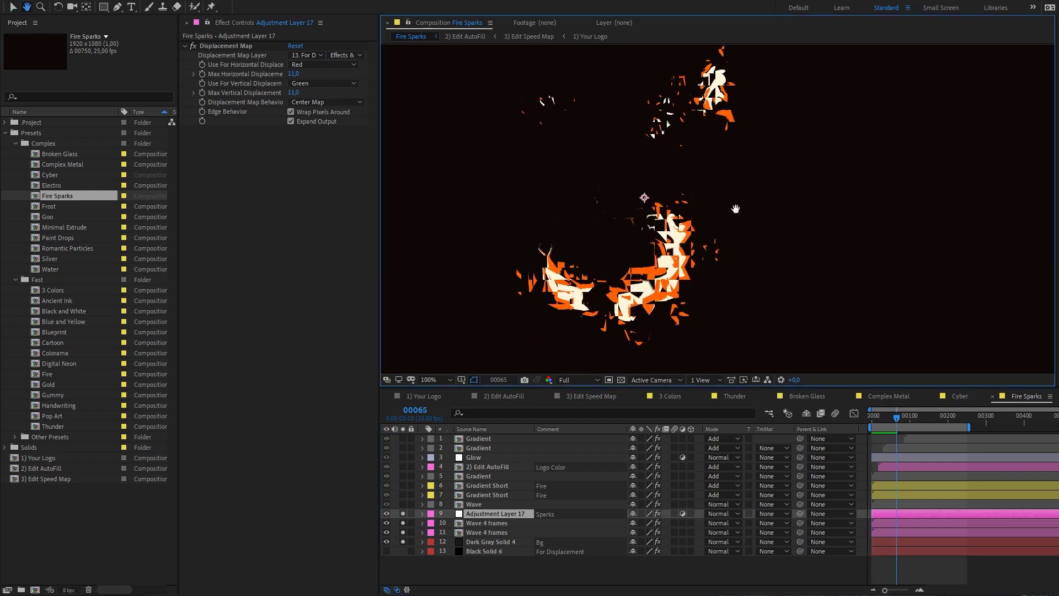
Step: Compare the sparks with Adjustment Layer 17 hidden and visible
{"action": "left_click", "coordinate": [386, 514]}
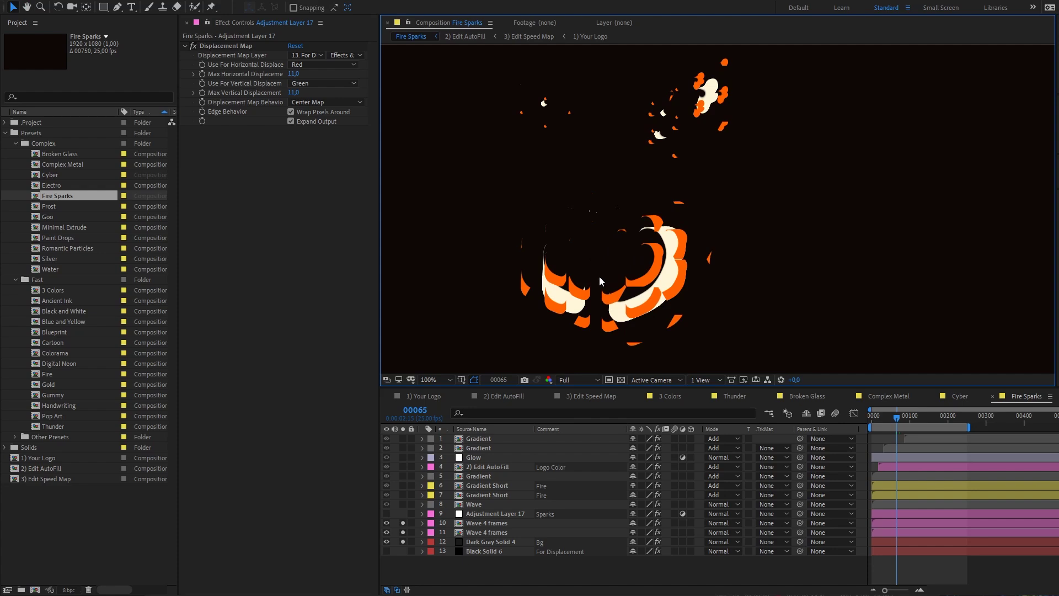
{"action": "left_click", "coordinate": [385, 511]}
{"action": "left_click", "coordinate": [403, 513]}
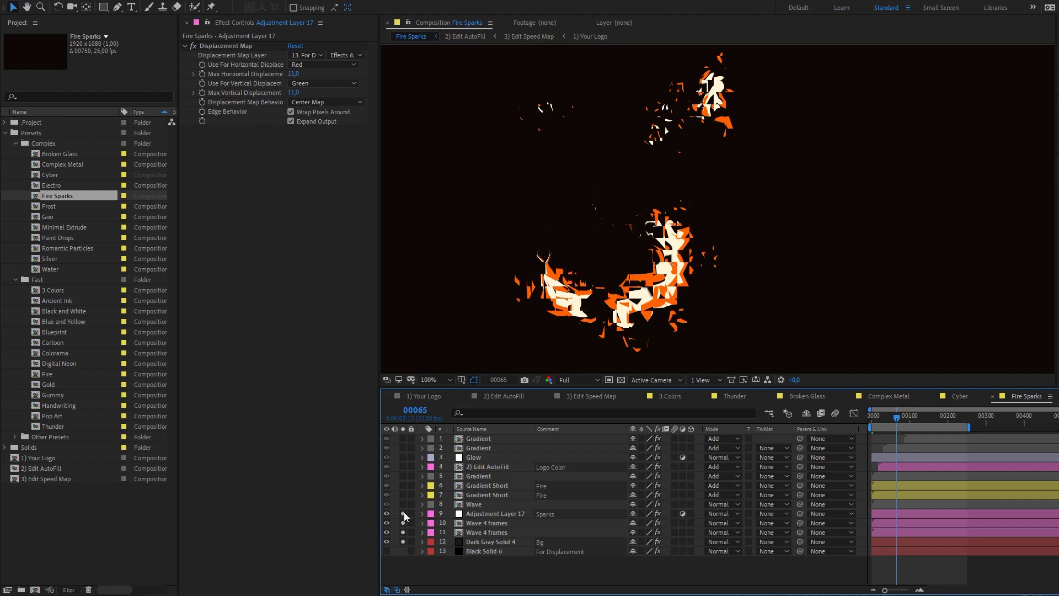
Step: Replay the sparks from the first frame and turn off solo for layers 9 to 12
{"action": "key", "text": "Home"}
{"action": "key", "text": "space"}
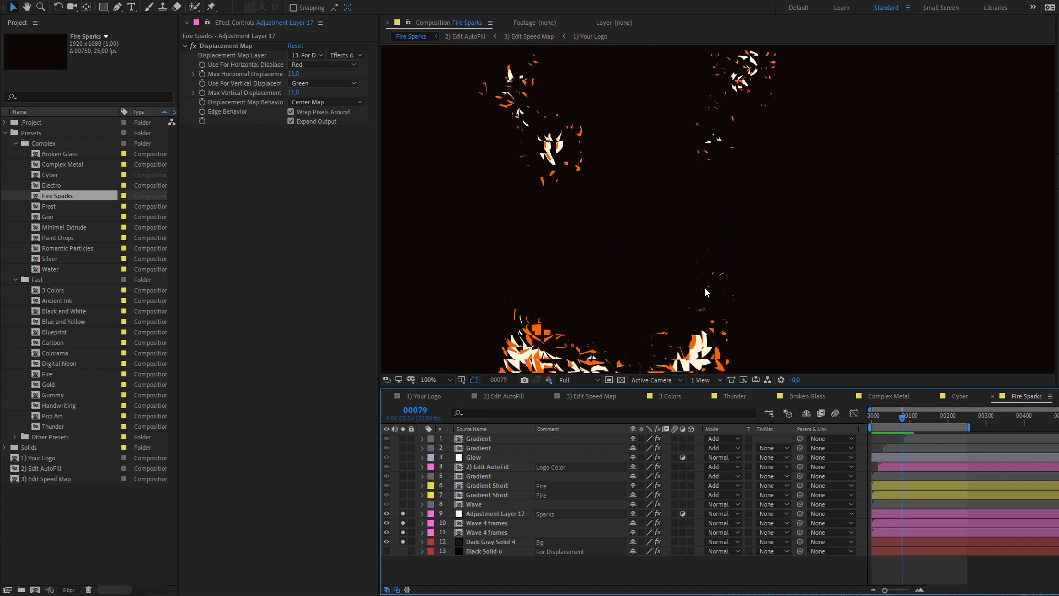
{"action": "left_click_drag", "start_coordinate": [404, 514], "coordinate": [404, 538]}
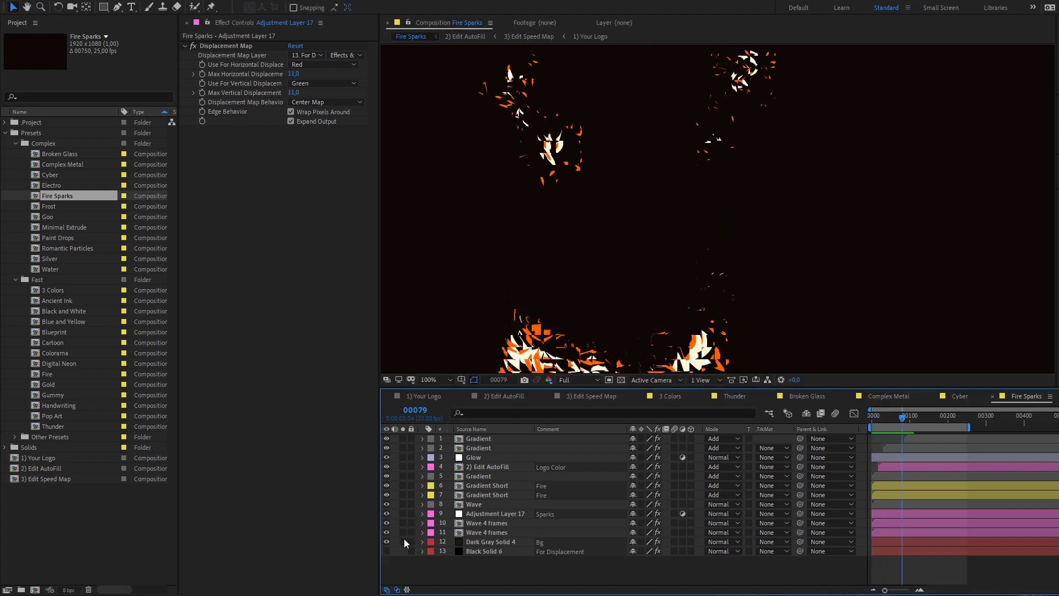
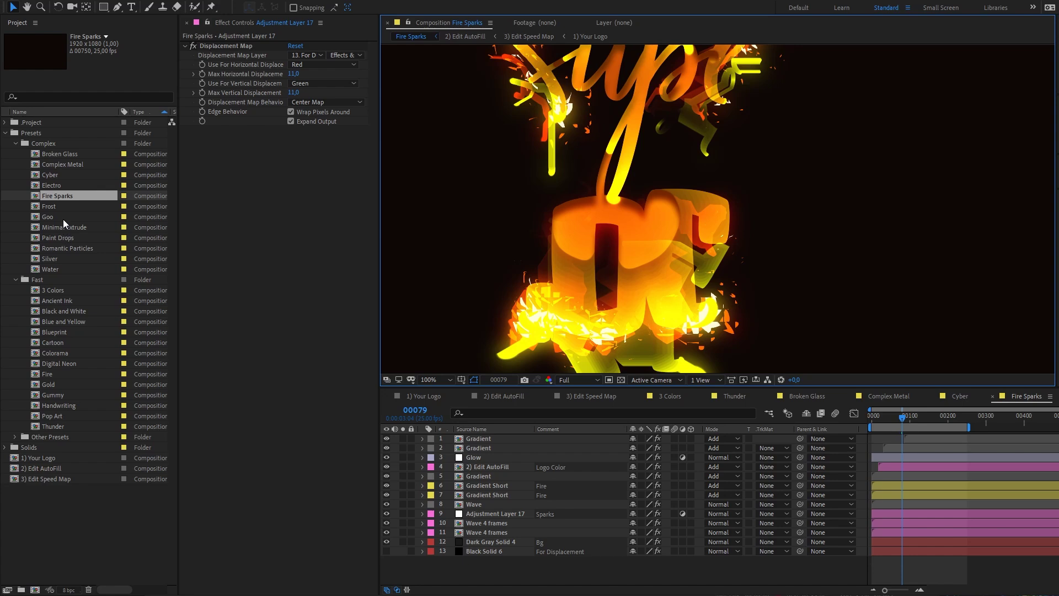
Step: Open the Water preset composition and go to frame 78 to view the drops
{"action": "double_click", "coordinate": [51, 269]}
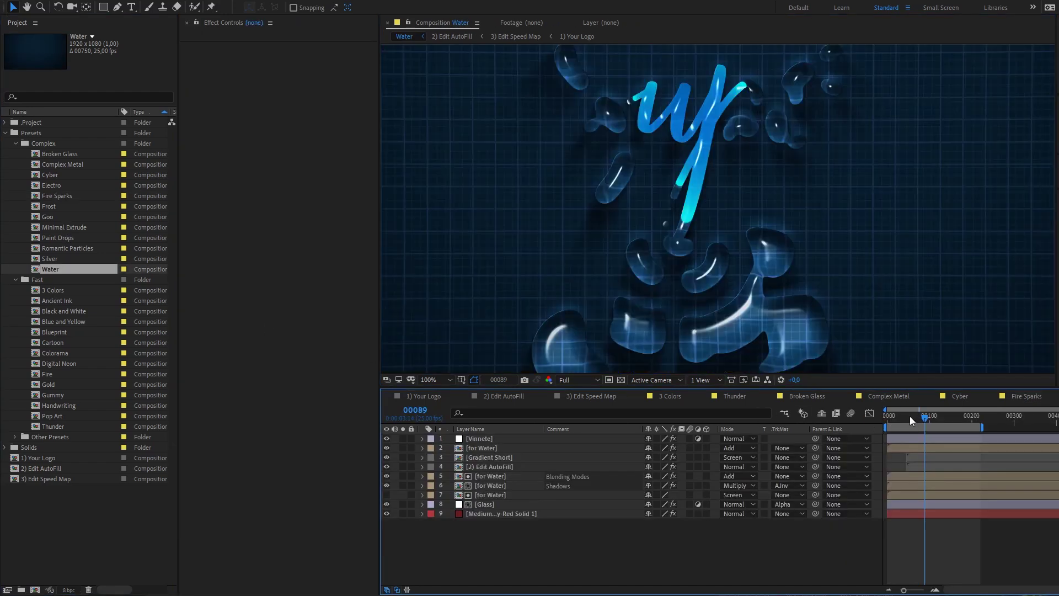
{"action": "left_click", "coordinate": [908, 416]}
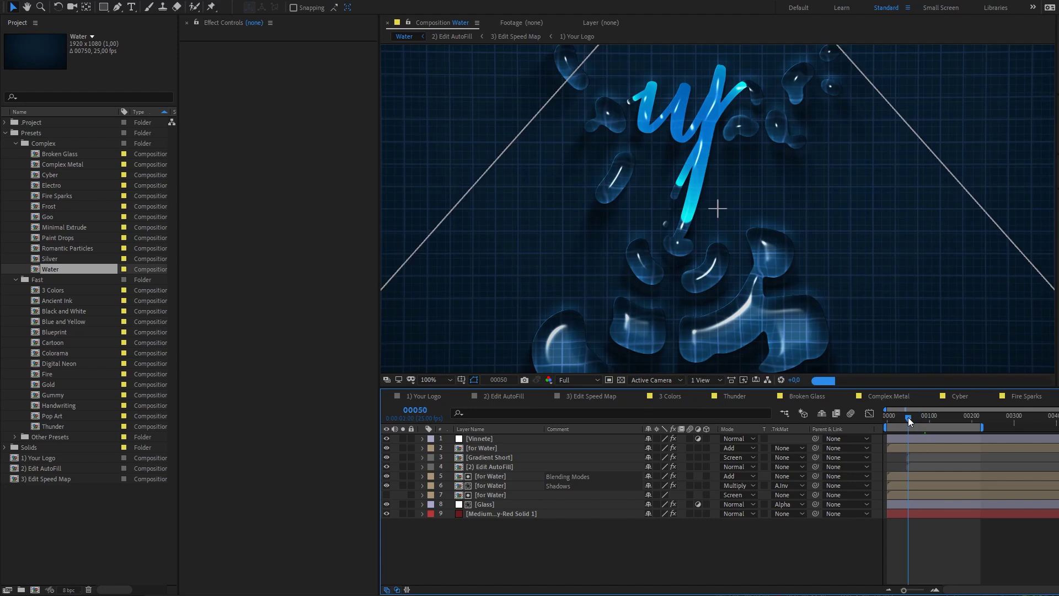
{"action": "left_click", "coordinate": [920, 416]}
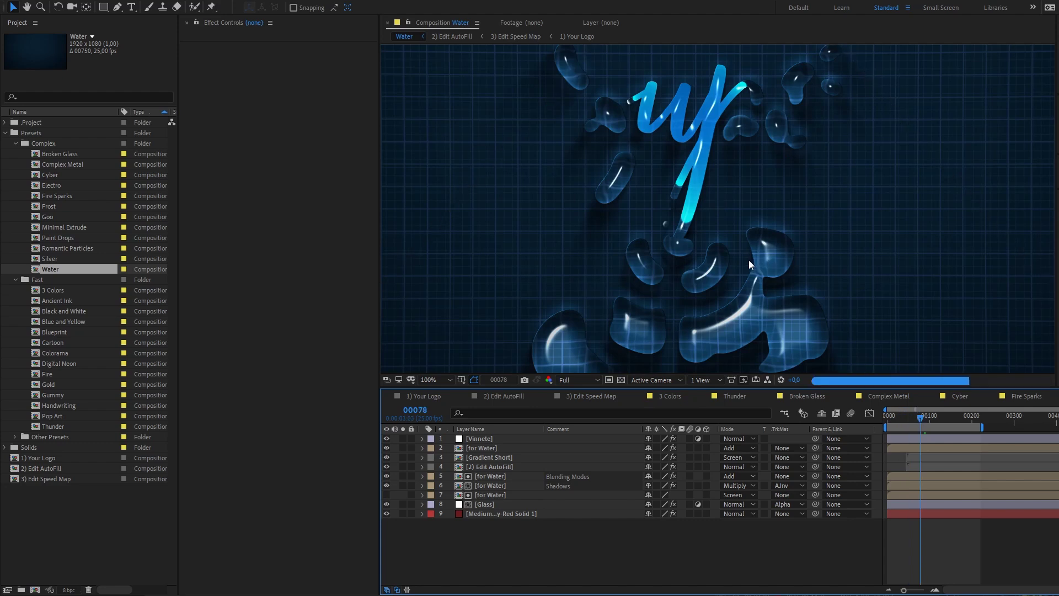
{"action": "left_click_drag", "start_coordinate": [748, 260], "coordinate": [733, 197]}
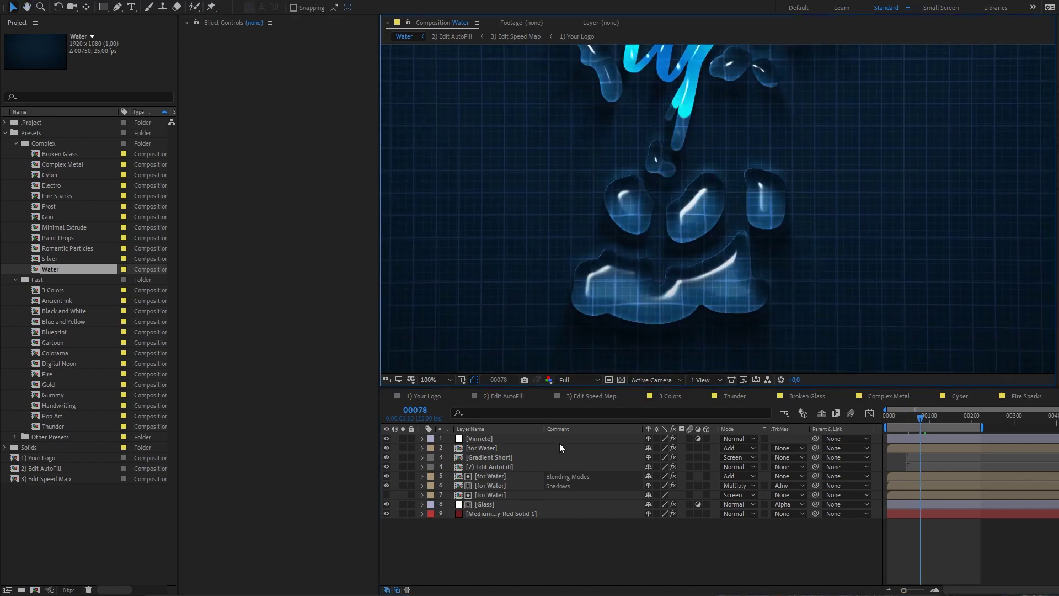
Step: Open the for Water precomp from the Shadows layer and hide Adjustment Layer 13 and the 2) Edit AutoFill layer above it
{"action": "left_click", "coordinate": [477, 484]}
{"action": "double_click", "coordinate": [477, 485]}
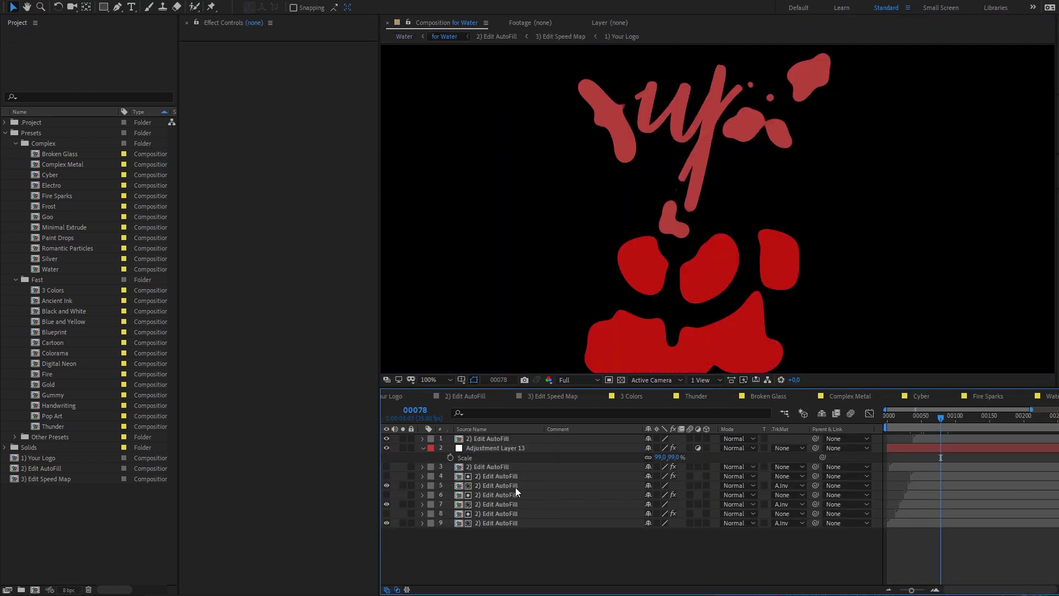
{"action": "left_click_drag", "start_coordinate": [385, 445], "coordinate": [385, 429]}
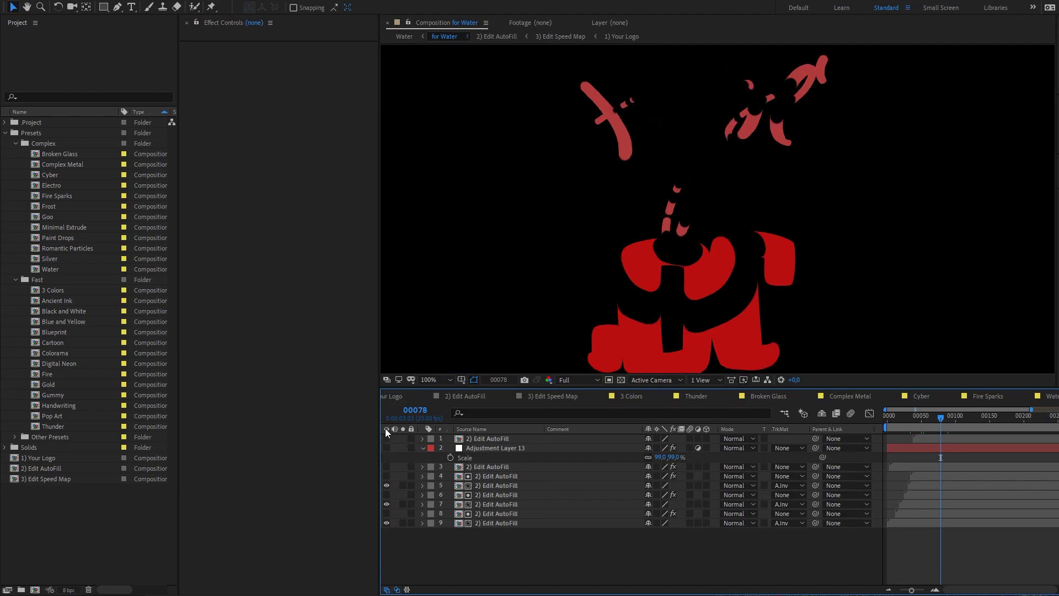
Step: Preview the for Water animation from the first frame without Adjustment Layer 13
{"action": "scroll", "coordinate": [724, 286], "scroll_direction": "down", "scroll_amount": 2}
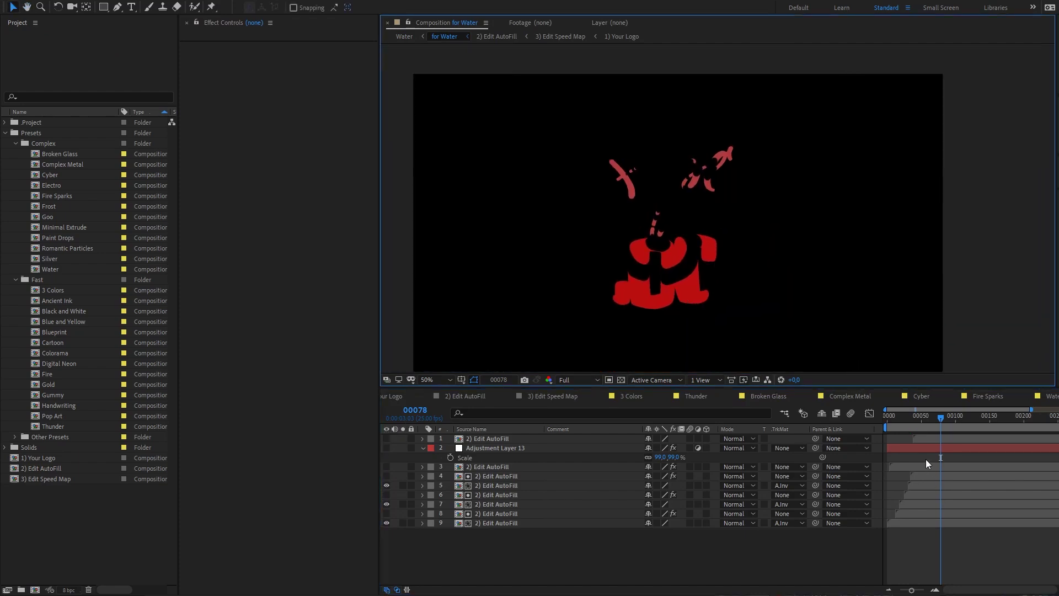
{"action": "key", "text": "Home"}
{"action": "key", "text": "space"}
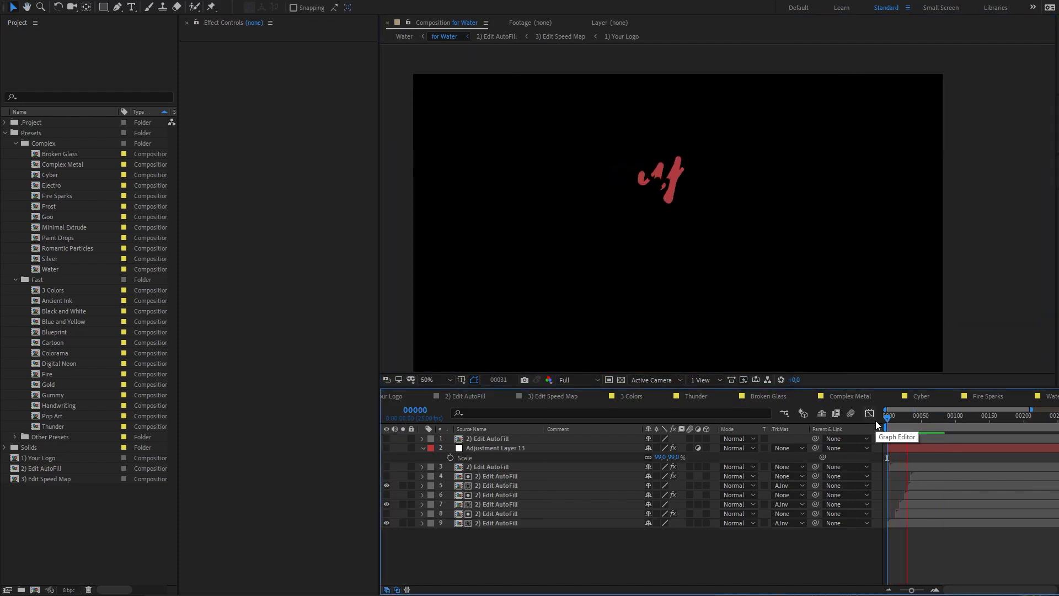
{"action": "key", "text": "space"}
Step: Make Adjustment Layer 13 visible again and examine how its Levels effect sharpens the blurred drops, scrubbing to frame 82
{"action": "left_click", "coordinate": [386, 448]}
{"action": "left_click", "coordinate": [482, 448]}
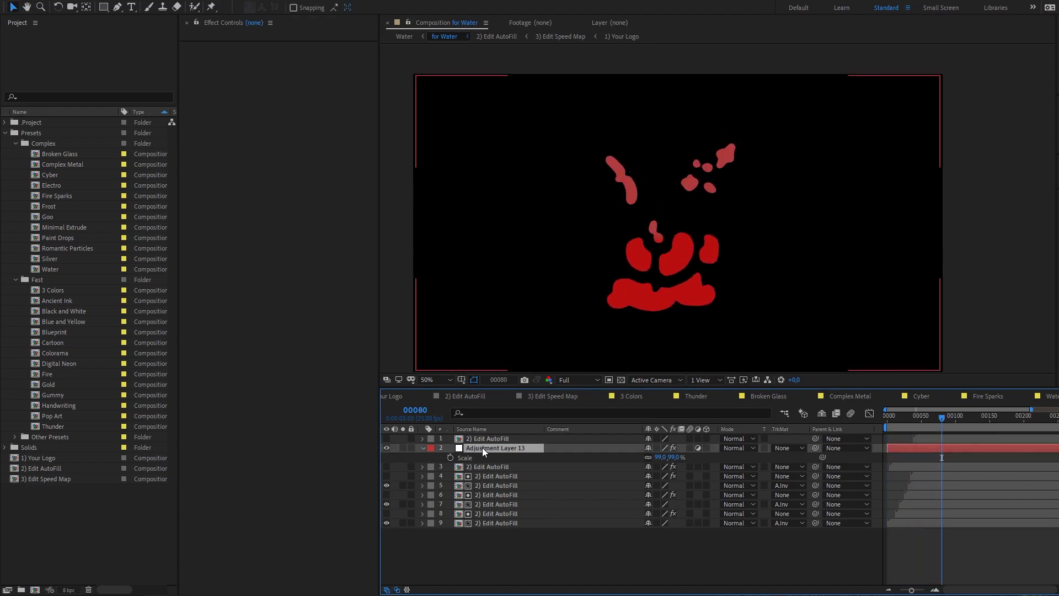
{"action": "left_click", "coordinate": [193, 83]}
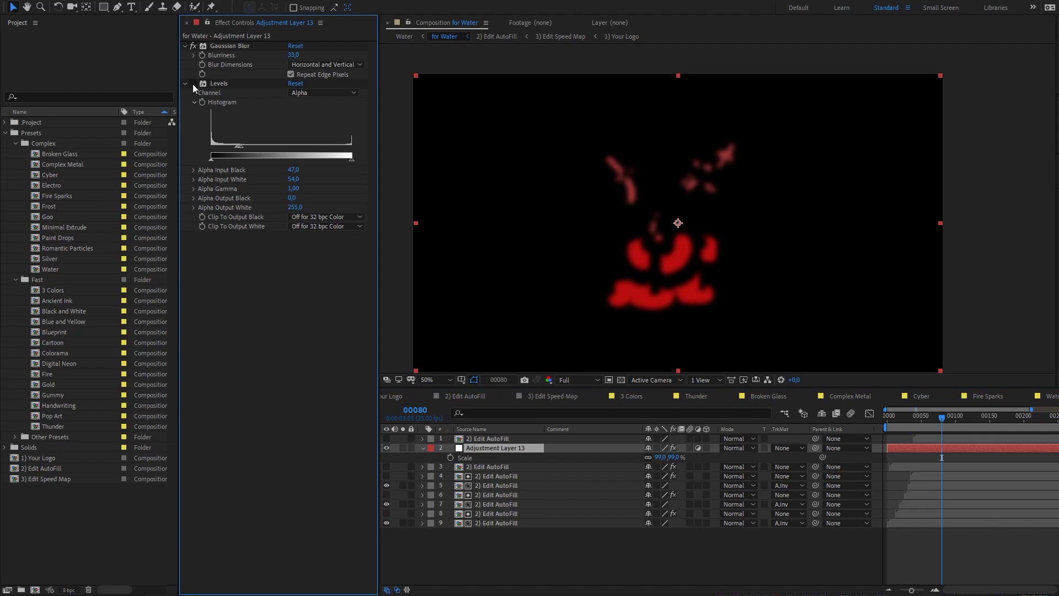
{"action": "left_click", "coordinate": [193, 83]}
{"action": "left_click", "coordinate": [220, 83]}
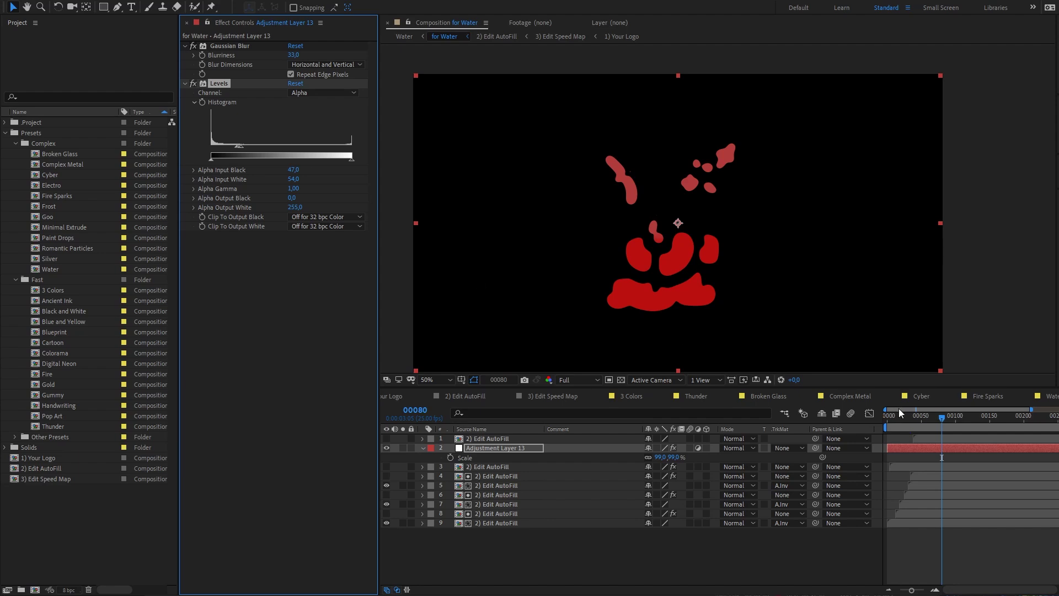
{"action": "left_click", "coordinate": [922, 418]}
{"action": "left_click_drag", "start_coordinate": [921, 421], "coordinate": [943, 423]}
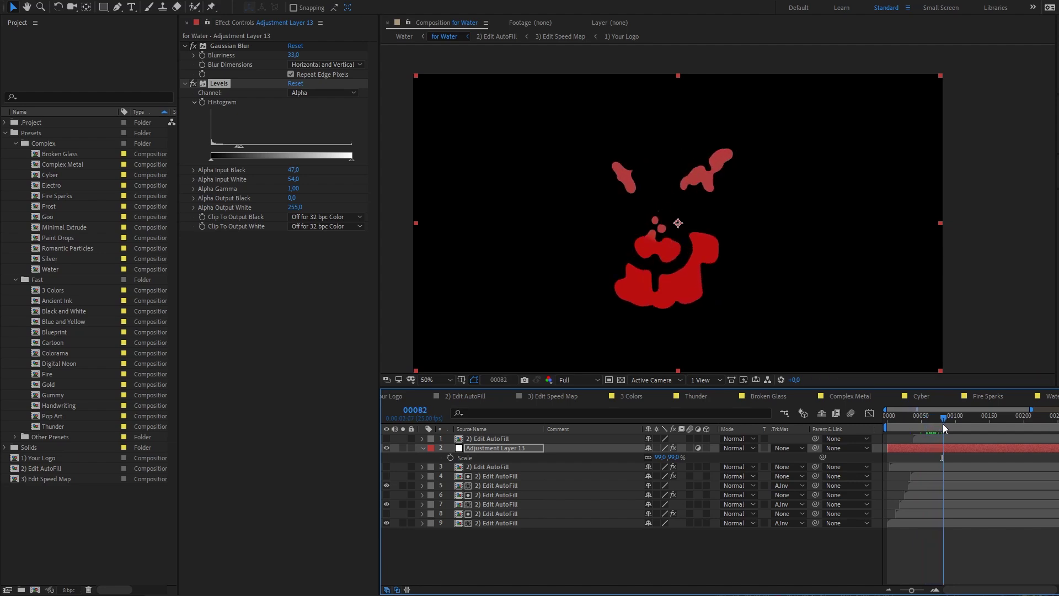
Step: Return to the Water composition and solo the Blending Modes, Shadows, Glass and Medium Gray-Red Solid 1 layers
{"action": "left_click", "coordinate": [1054, 398]}
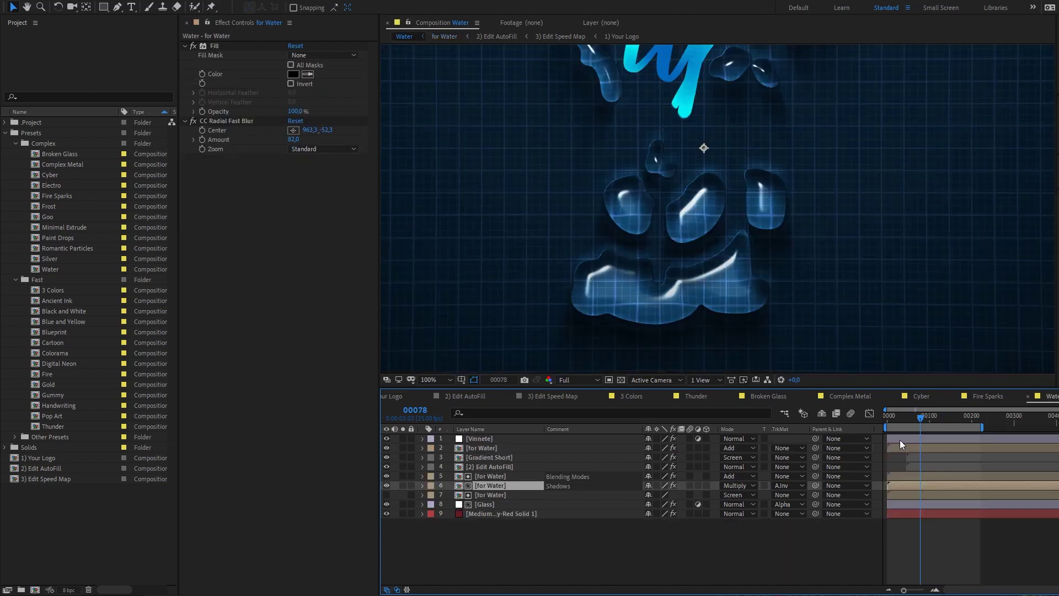
{"action": "left_click", "coordinate": [403, 486]}
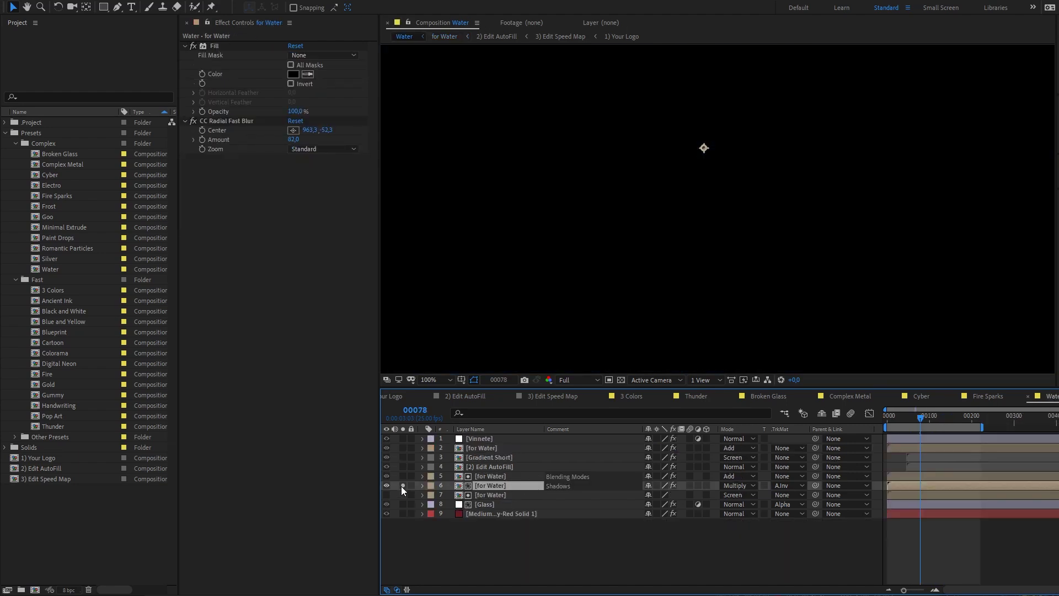
{"action": "left_click_drag", "start_coordinate": [405, 512], "coordinate": [404, 478]}
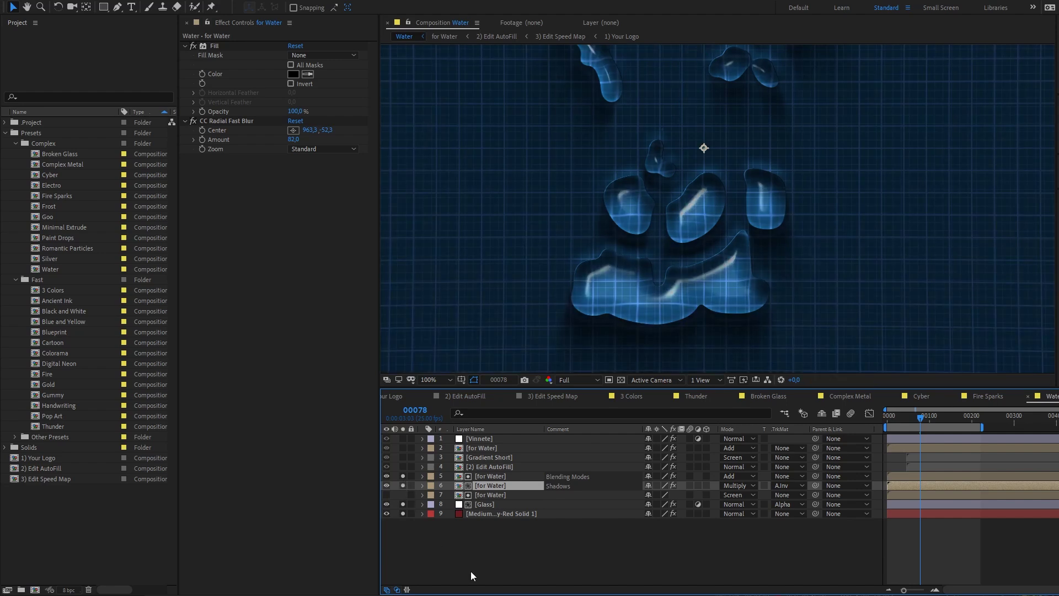
Step: Compare the water drops with the Blending Modes layer excluded from and included in the solo
{"action": "left_click", "coordinate": [437, 534]}
{"action": "left_click", "coordinate": [402, 475]}
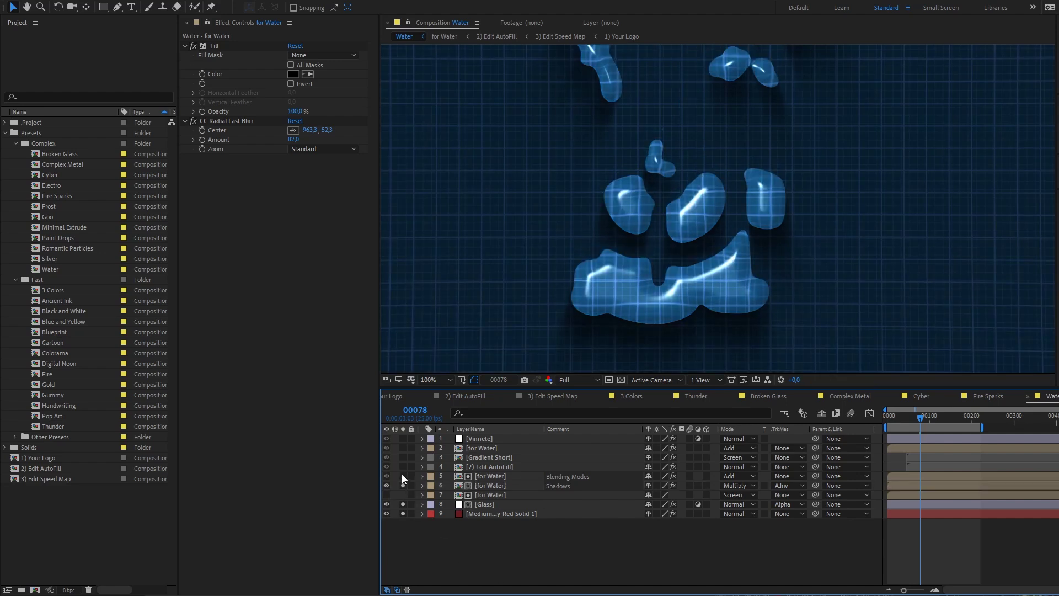
{"action": "left_click", "coordinate": [402, 476]}
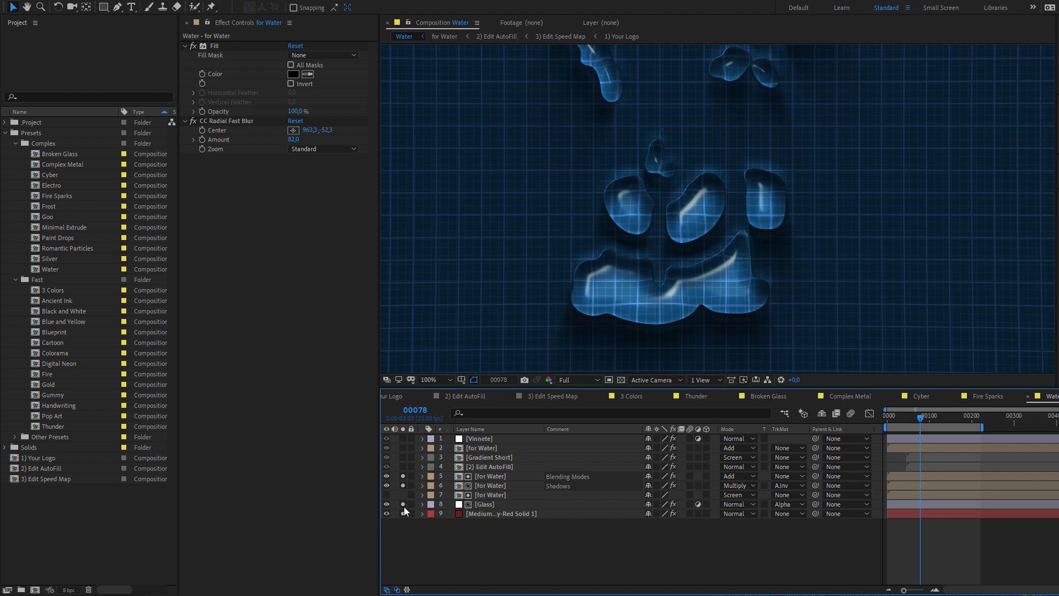
Step: Inspect the effects of Medium Gray-Red Solid 1 and disable its first Grid effect
{"action": "left_click", "coordinate": [477, 512]}
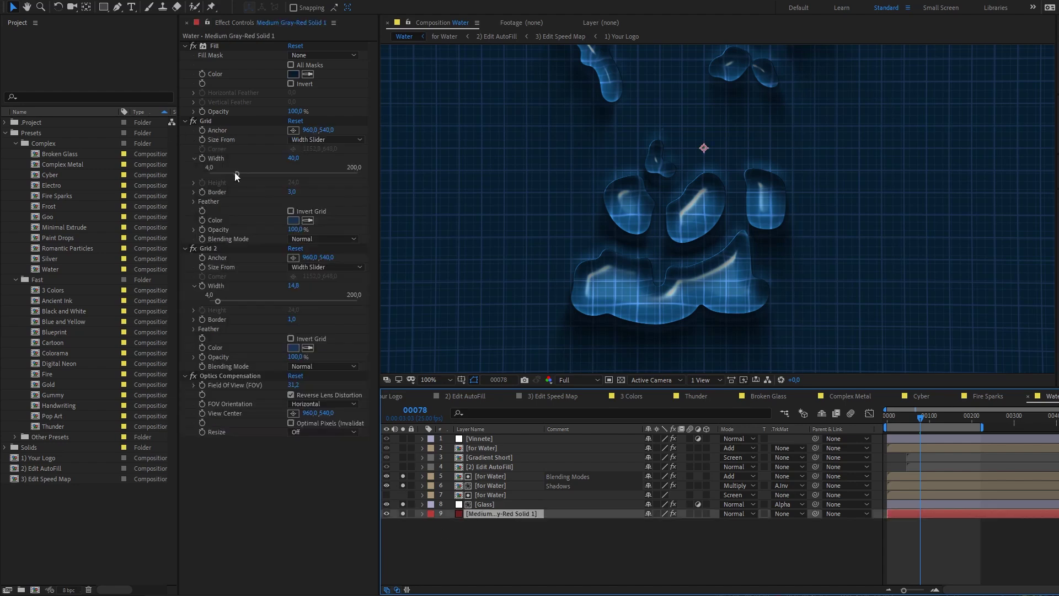
{"action": "left_click", "coordinate": [190, 121]}
{"action": "left_click", "coordinate": [190, 121]}
{"action": "left_click", "coordinate": [190, 121]}
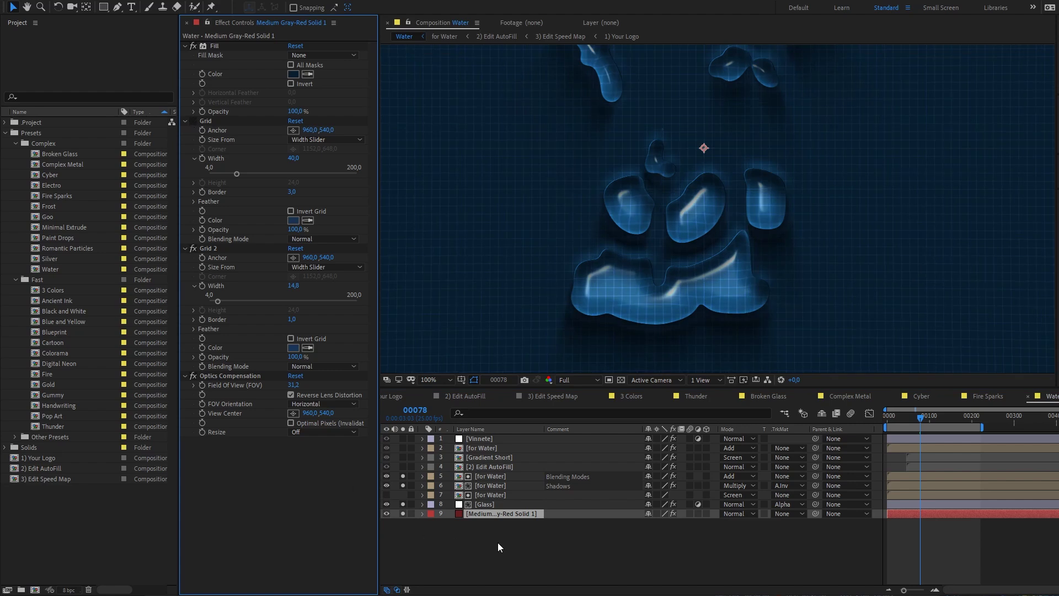
{"action": "left_click", "coordinate": [497, 542]}
Step: Toggle the Fill and CC Radial Fast Blur effects of the Shadows layer off and on to compare
{"action": "left_click", "coordinate": [482, 485]}
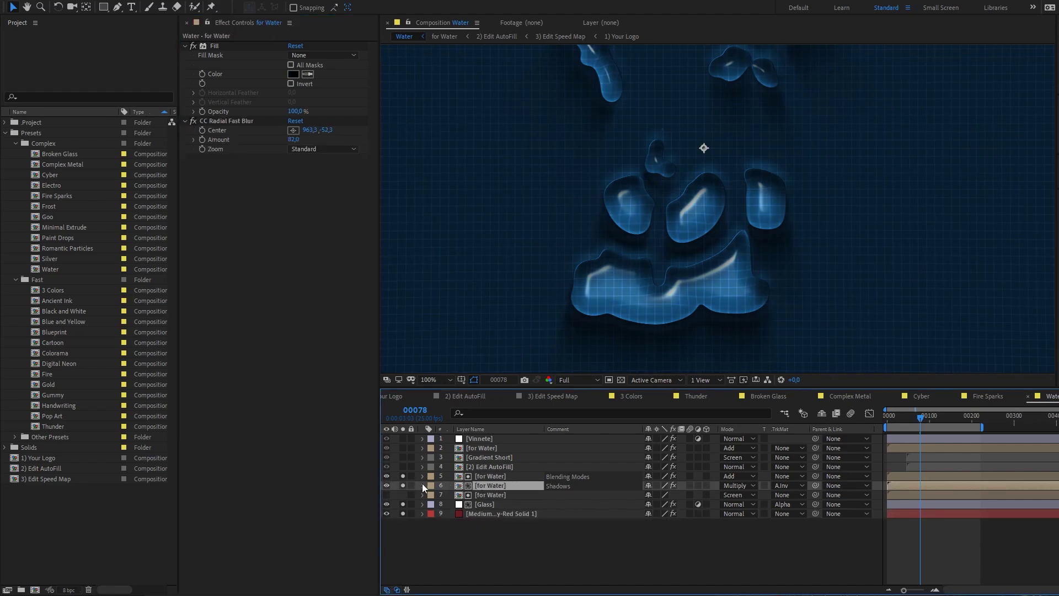
{"action": "left_click", "coordinate": [673, 484]}
{"action": "left_click", "coordinate": [673, 484]}
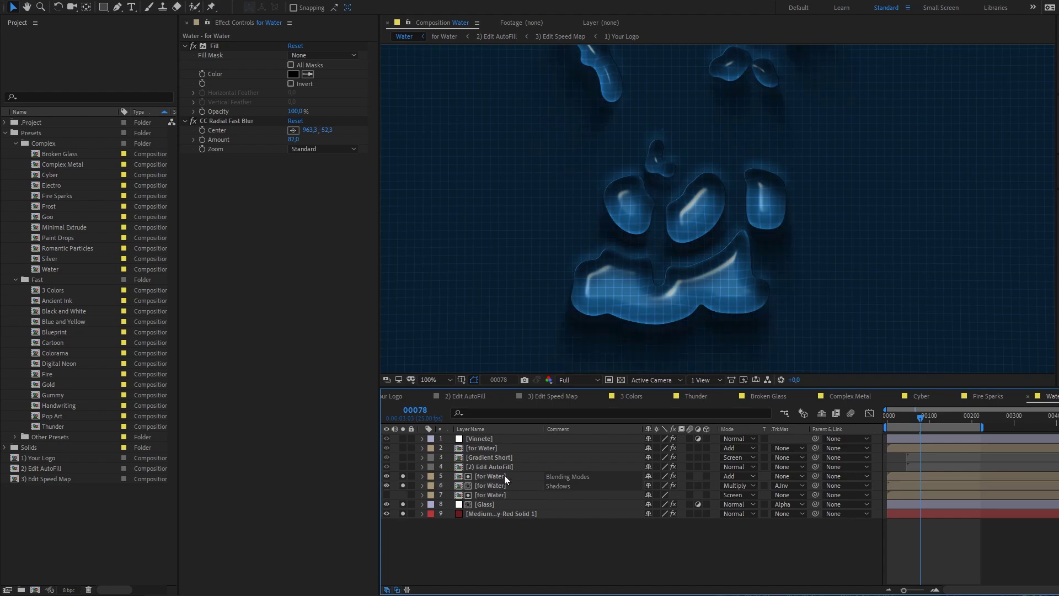
Step: Toggle the Fill effect of the Blending Modes layer off and on to compare
{"action": "left_click", "coordinate": [496, 476]}
{"action": "left_click", "coordinate": [673, 475]}
{"action": "left_click", "coordinate": [673, 476]}
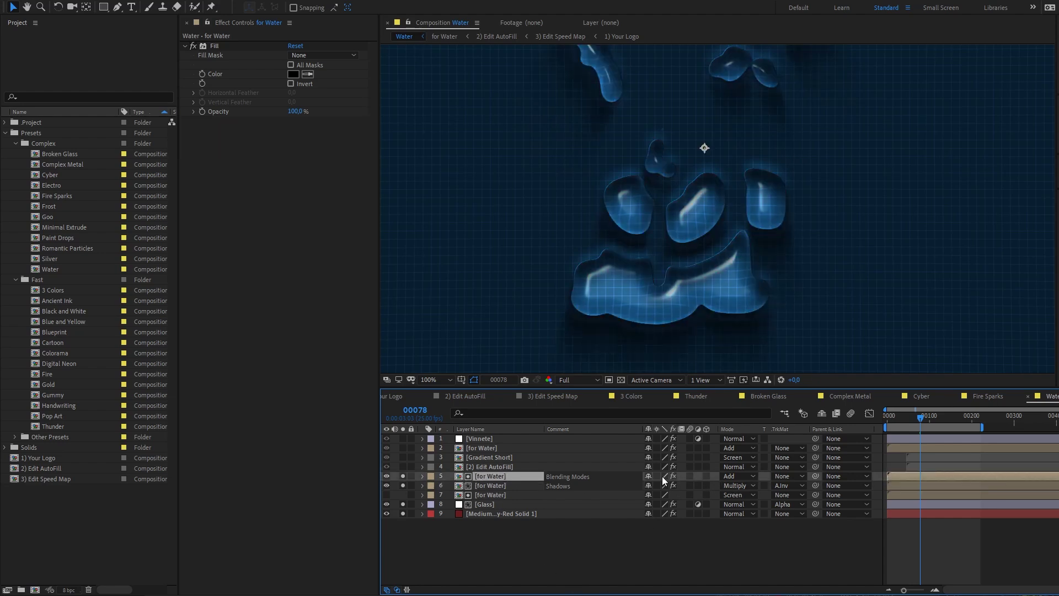
Step: Hide the Shadows layer and take the Blending Modes layer out of the solo
{"action": "left_click", "coordinate": [386, 485]}
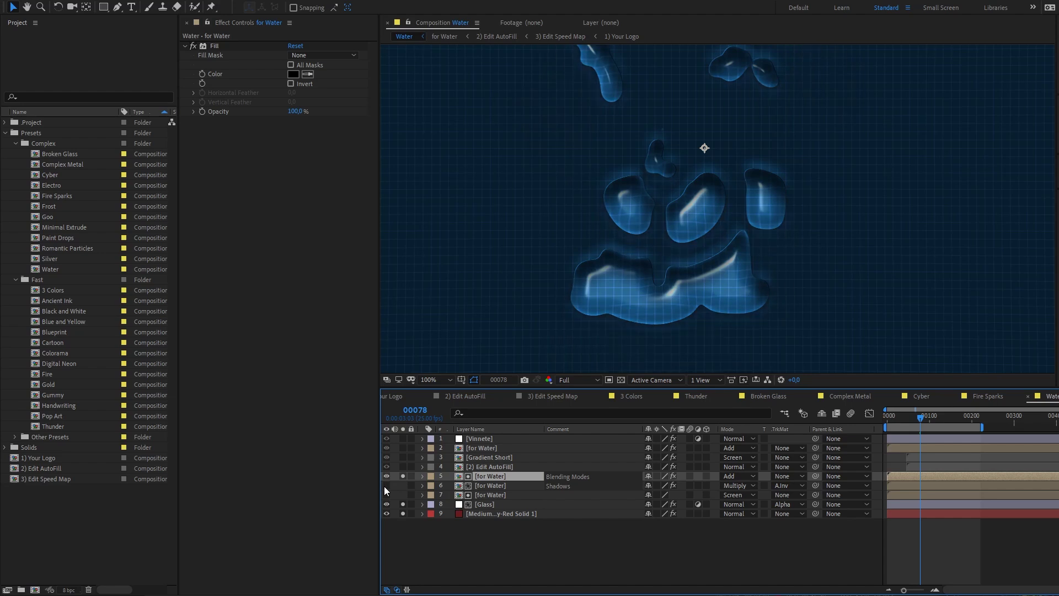
{"action": "left_click", "coordinate": [406, 475]}
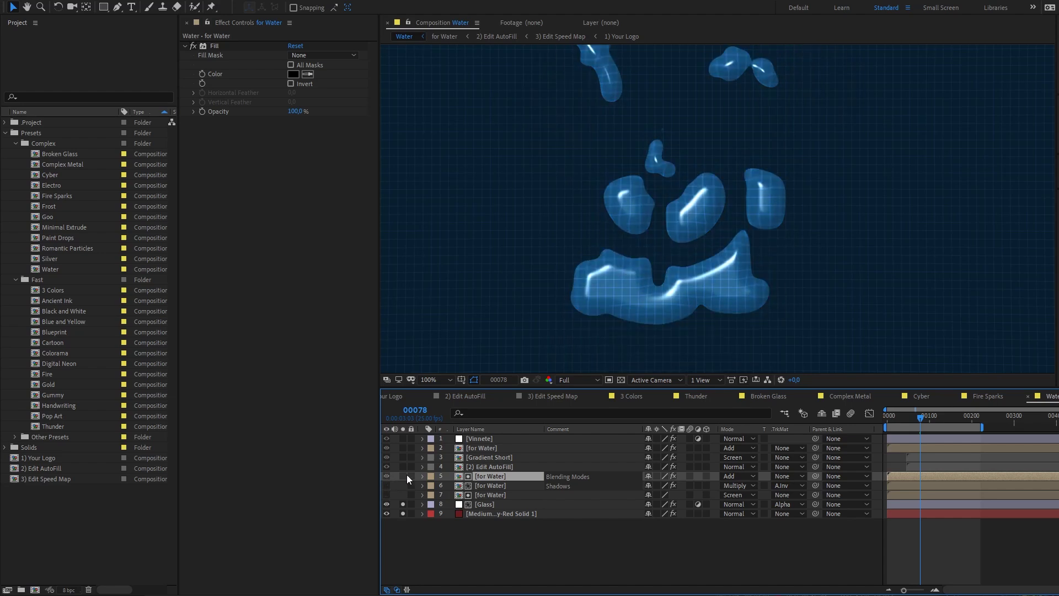
Step: Compare the Glass layer with and without solo and examine its CC Glass effect up close on the water drops
{"action": "left_click", "coordinate": [403, 504]}
{"action": "left_click", "coordinate": [402, 504]}
{"action": "left_click", "coordinate": [488, 504]}
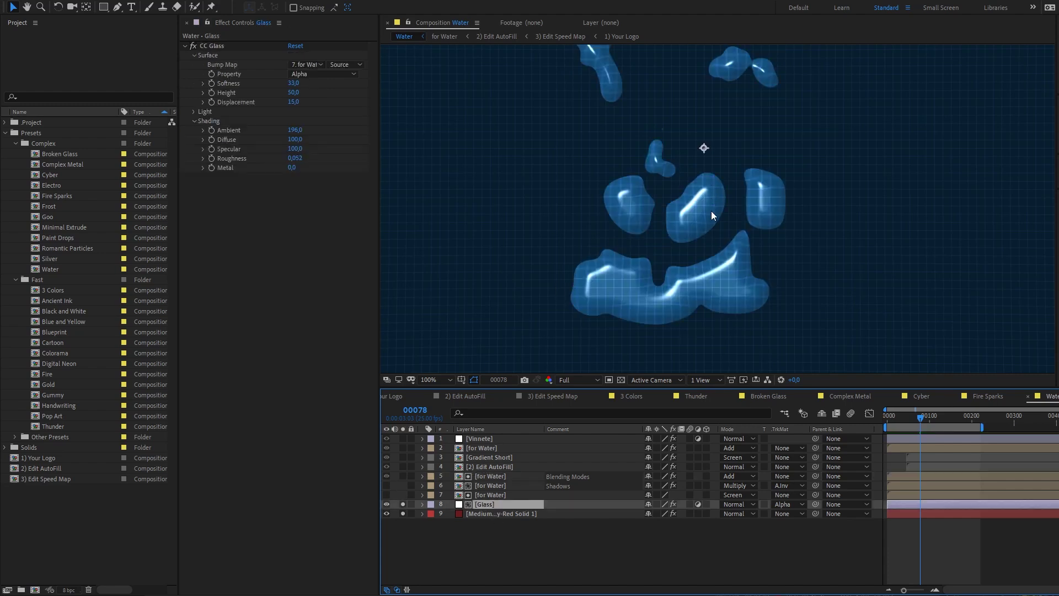
{"action": "key", "text": "period"}
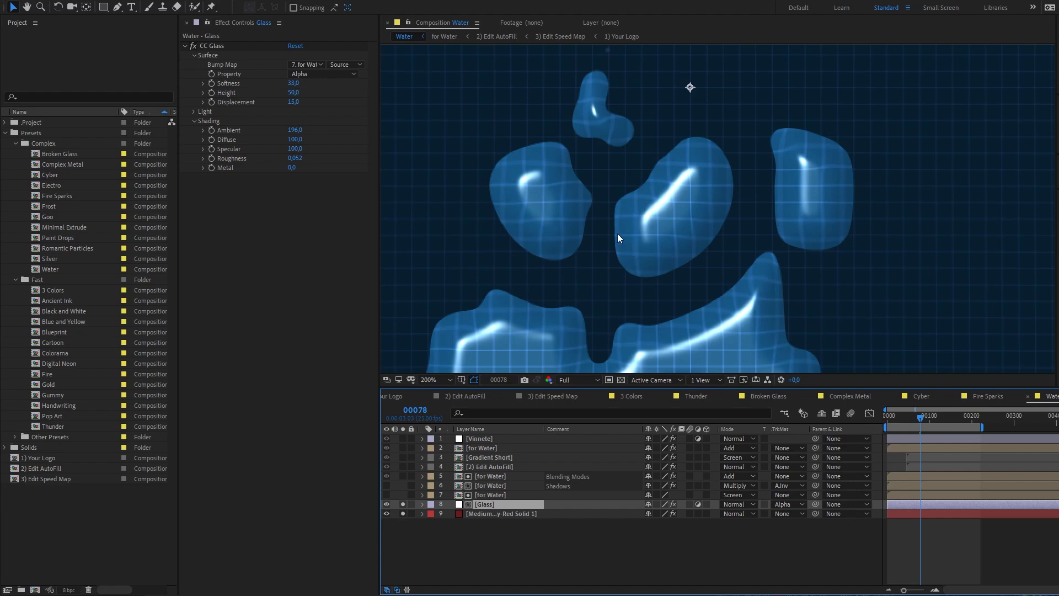
{"action": "key", "text": "comma"}
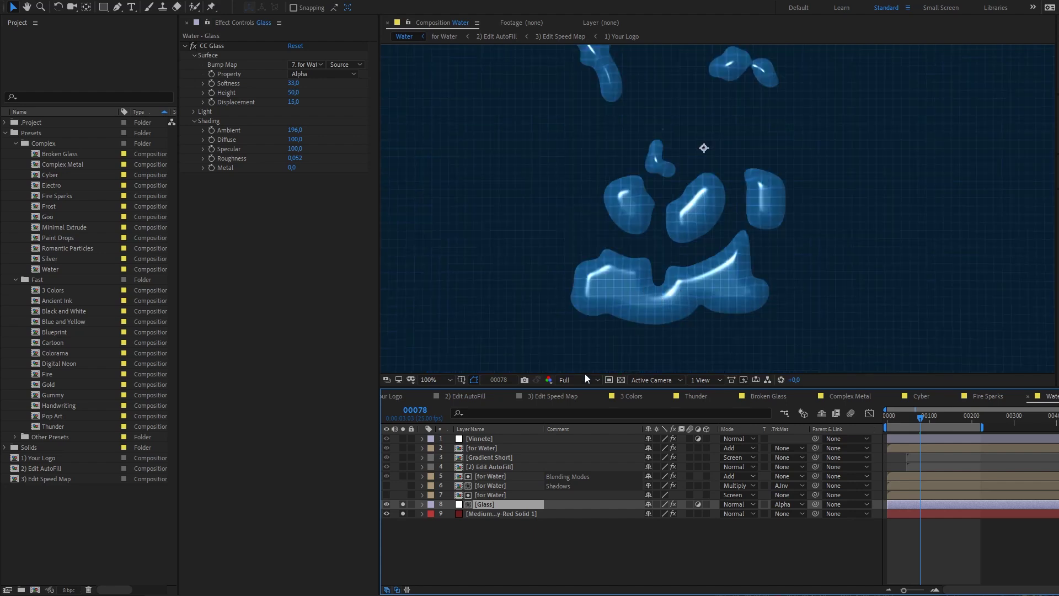
Step: Hide the Glass layer, then solo and select the Blending Modes layer
{"action": "left_click", "coordinate": [387, 503]}
{"action": "left_click", "coordinate": [403, 476]}
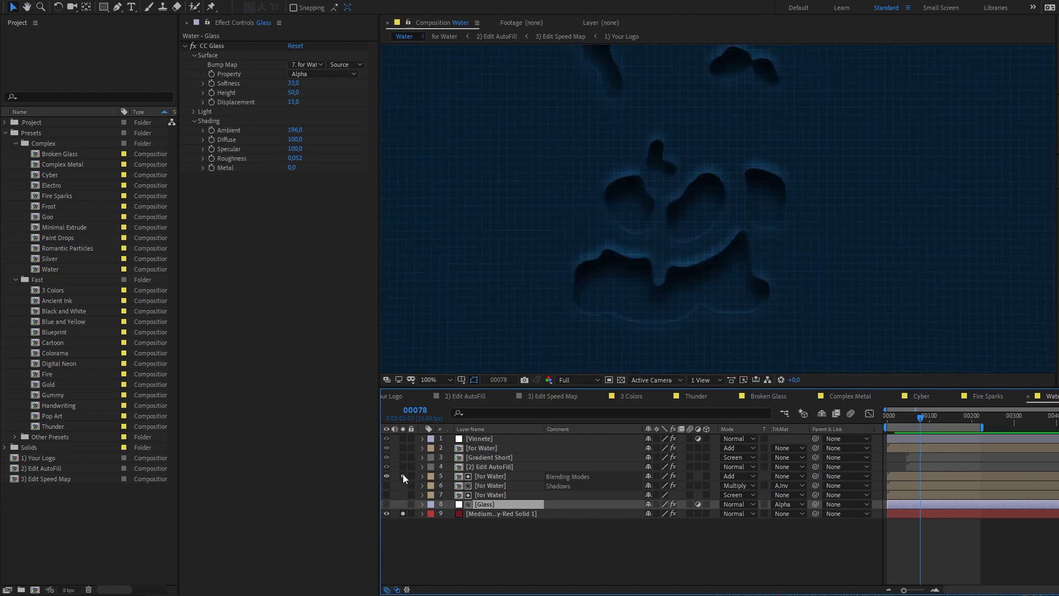
{"action": "left_click", "coordinate": [488, 476]}
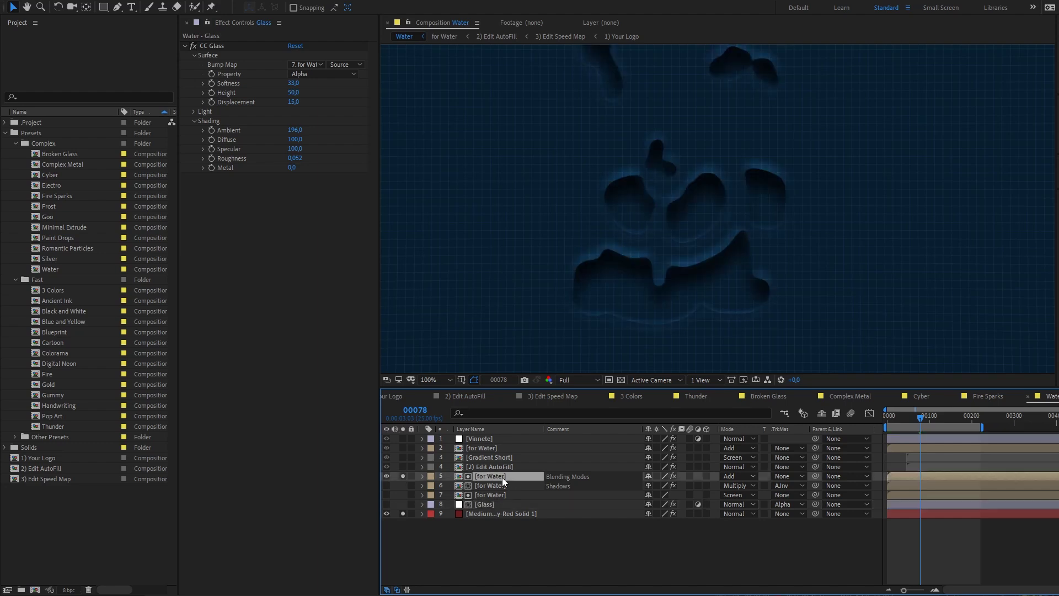
Step: Preview the soloed Blending Modes layer from frame 8 and stop playback at frame 44
{"action": "key", "text": "h"}
{"action": "left_click_drag", "start_coordinate": [747, 189], "coordinate": [734, 315]}
{"action": "left_click_drag", "start_coordinate": [737, 265], "coordinate": [726, 157]}
{"action": "key", "text": "v"}
{"action": "left_click", "coordinate": [890, 415]}
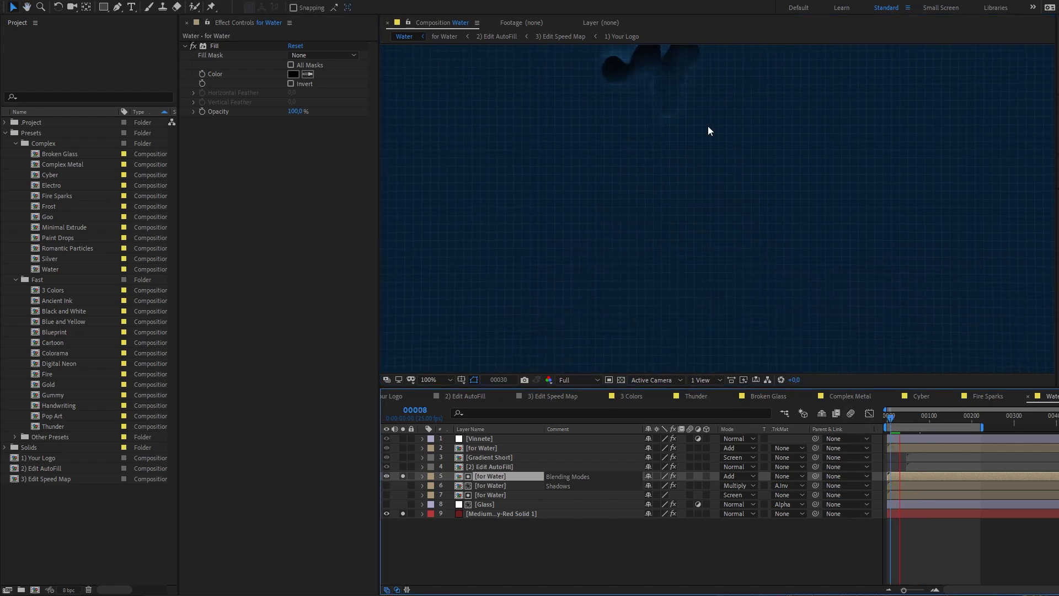
{"action": "key", "text": "space"}
{"action": "left_click_drag", "start_coordinate": [708, 113], "coordinate": [711, 191]}
{"action": "key", "text": "space"}
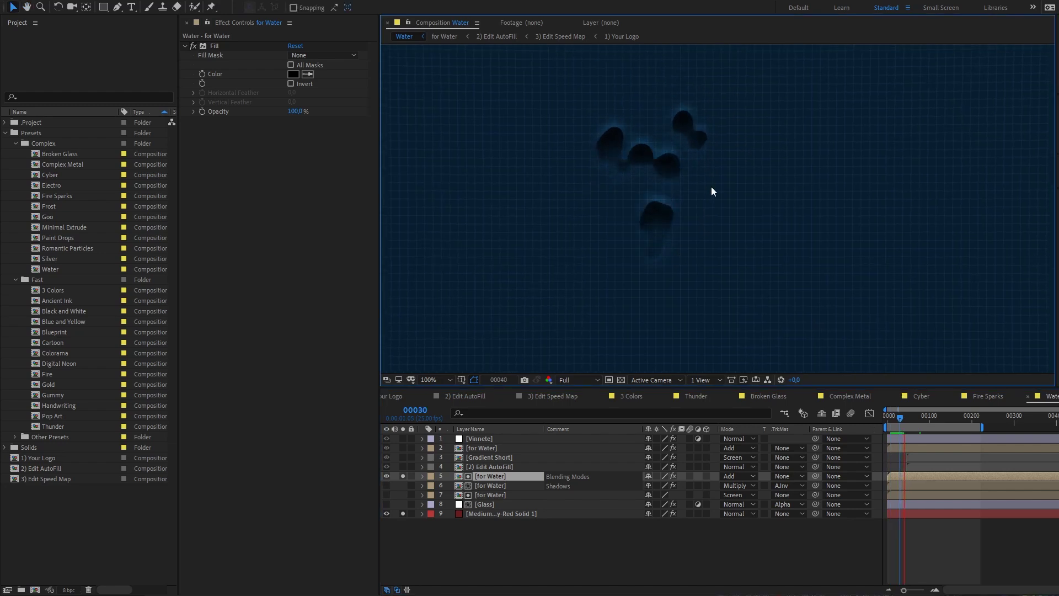
{"action": "key", "text": "space"}
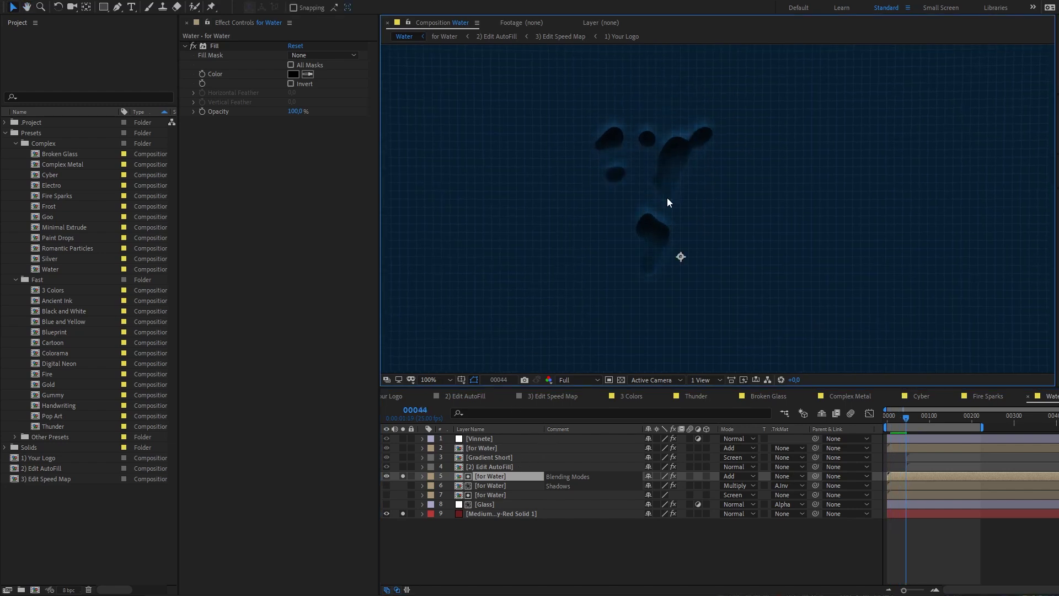
Step: Expand the layer styles of the Blending Modes layer and toggle them all off and on to compare
{"action": "left_click", "coordinate": [422, 476]}
{"action": "left_click", "coordinate": [386, 504]}
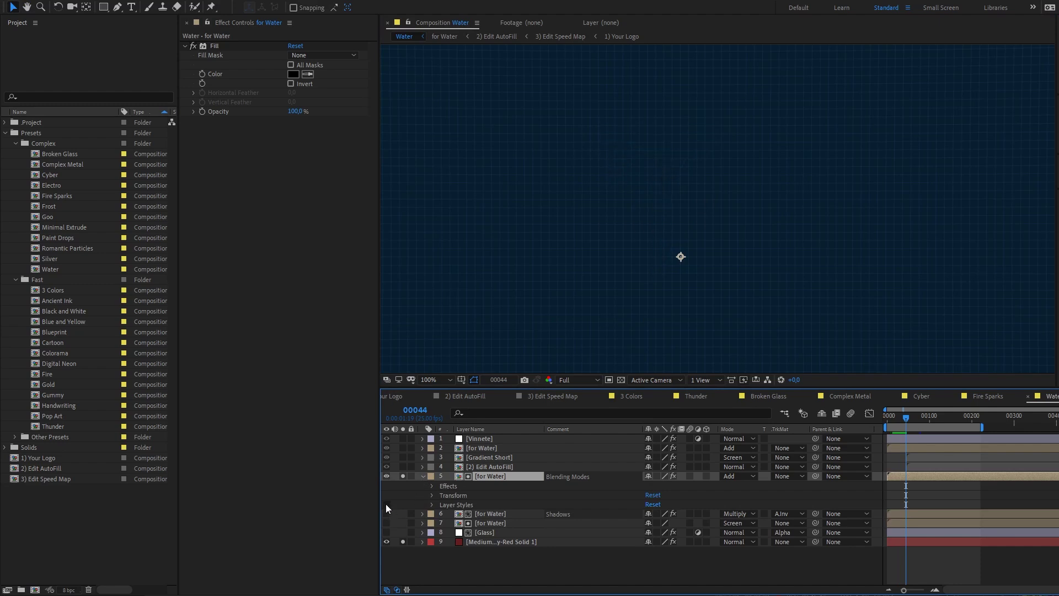
{"action": "left_click", "coordinate": [432, 505]}
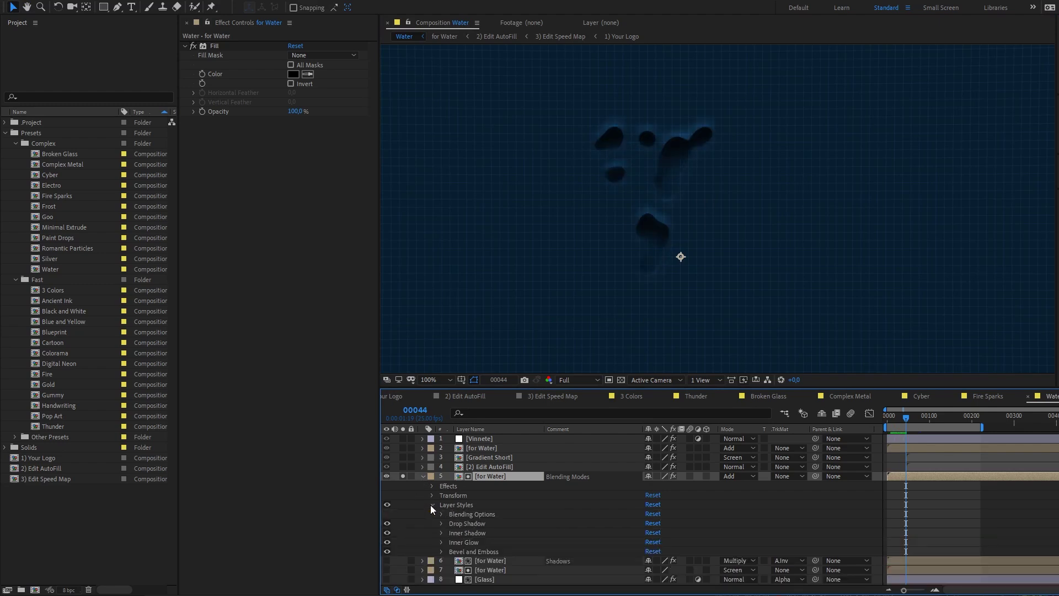
Step: Toggle the Inner Shadow style of the Blending Modes layer off and on and examine the drops up close
{"action": "left_click", "coordinate": [387, 533]}
{"action": "left_click", "coordinate": [387, 533]}
{"action": "scroll", "coordinate": [672, 271], "scroll_direction": "up", "scroll_amount": 1}
{"action": "scroll", "coordinate": [632, 260], "scroll_direction": "down", "scroll_amount": 3}
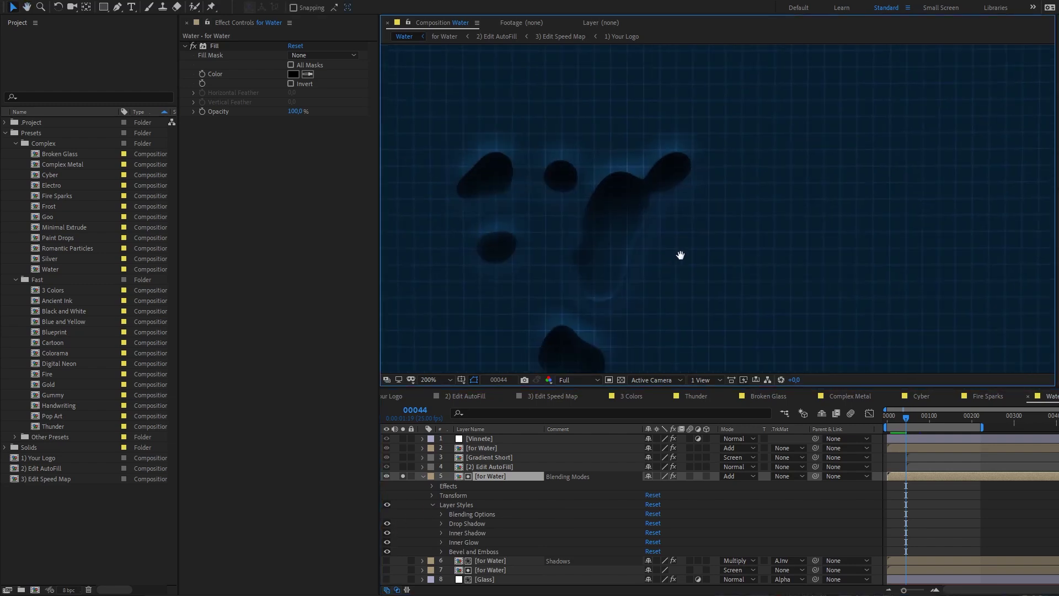
{"action": "scroll", "coordinate": [685, 281], "scroll_direction": "down", "scroll_amount": 1}
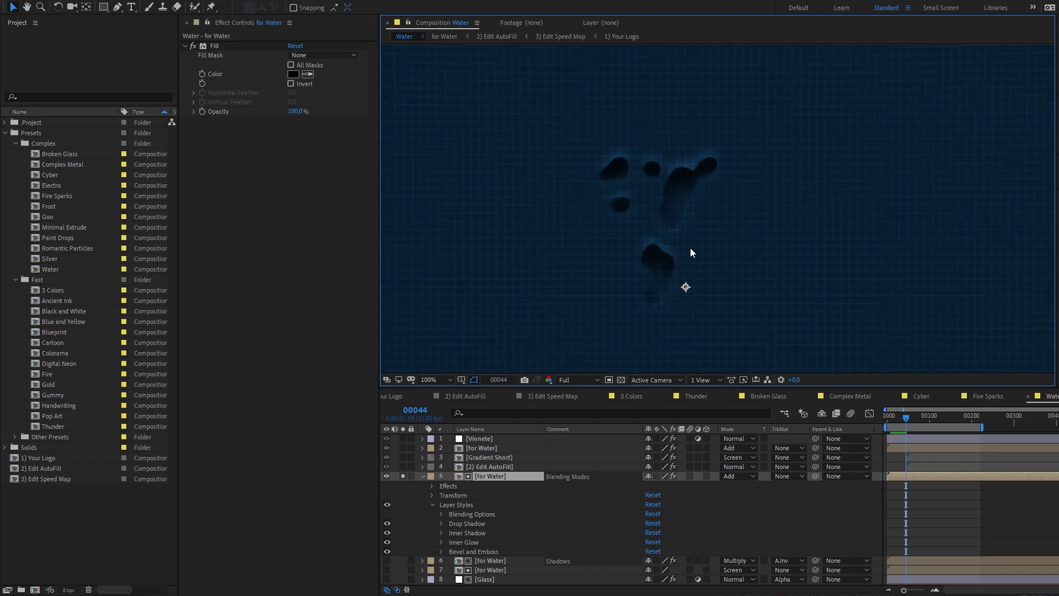
Step: Toggle the Inner Glow style of the Blending Modes layer off and on and examine the drop edges up close
{"action": "left_click", "coordinate": [386, 542]}
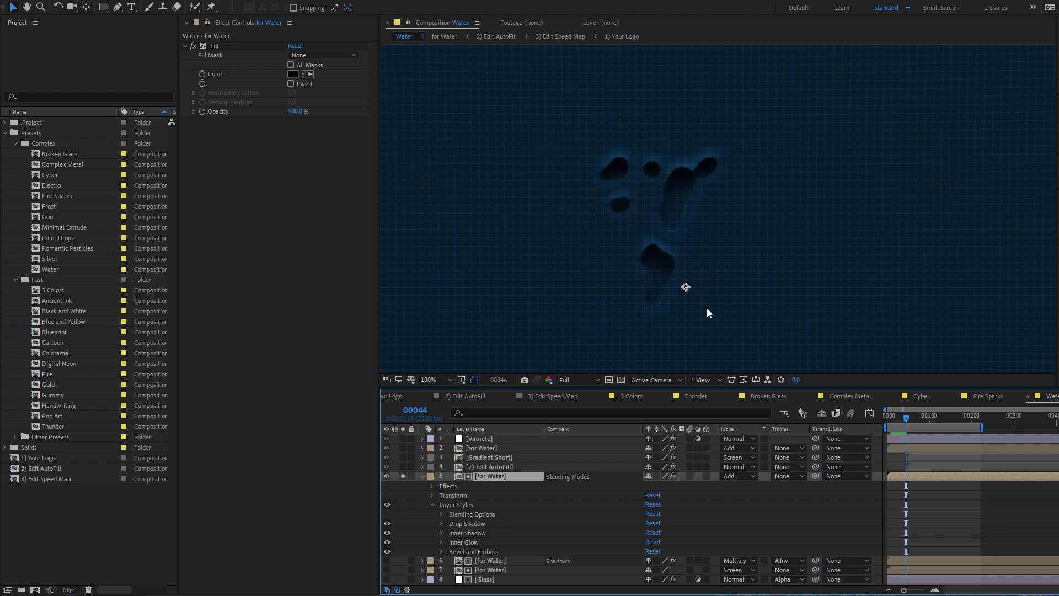
{"action": "scroll", "coordinate": [657, 232], "scroll_direction": "up", "scroll_amount": 4}
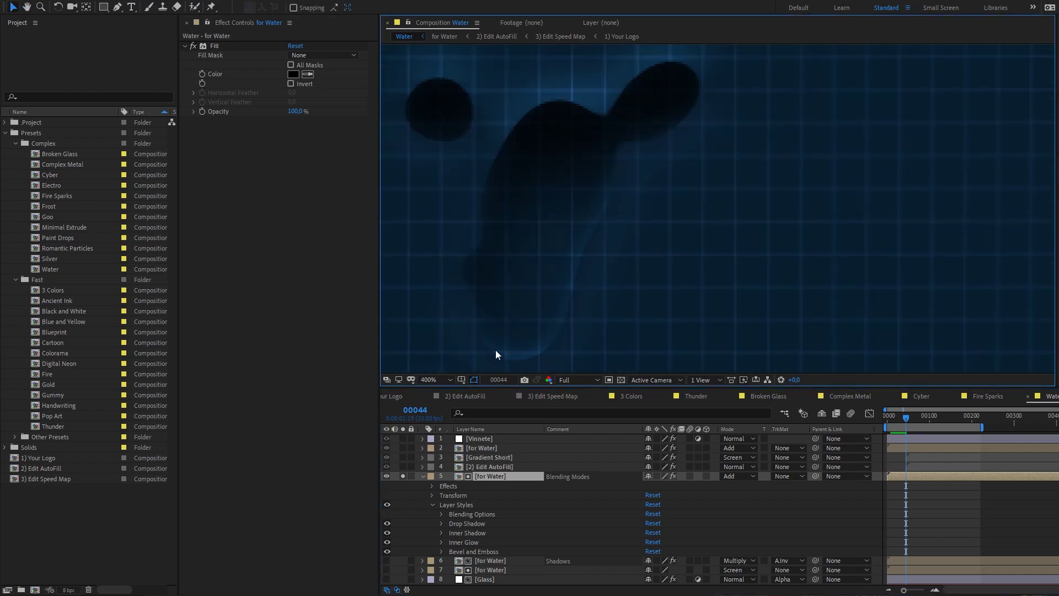
{"action": "scroll", "coordinate": [595, 266], "scroll_direction": "down", "scroll_amount": 1}
{"action": "left_click_drag", "start_coordinate": [641, 300], "coordinate": [639, 268]}
{"action": "key", "text": "v"}
Step: Toggle the Bevel and Emboss style of the Blending Modes layer off and on to compare
{"action": "left_click", "coordinate": [387, 551]}
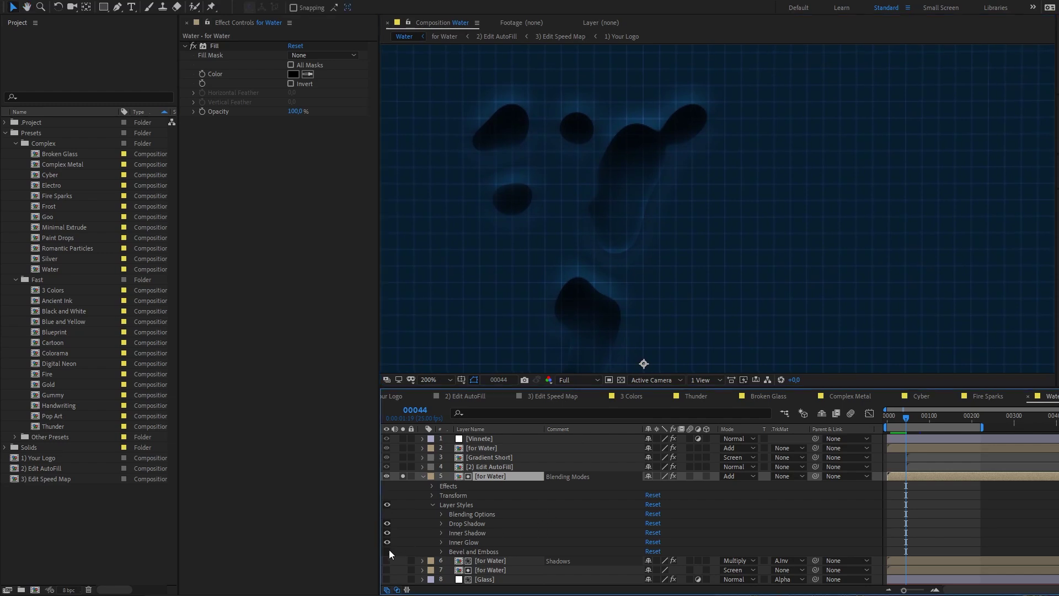
{"action": "left_click", "coordinate": [387, 552]}
{"action": "left_click_drag", "start_coordinate": [679, 188], "coordinate": [644, 284]}
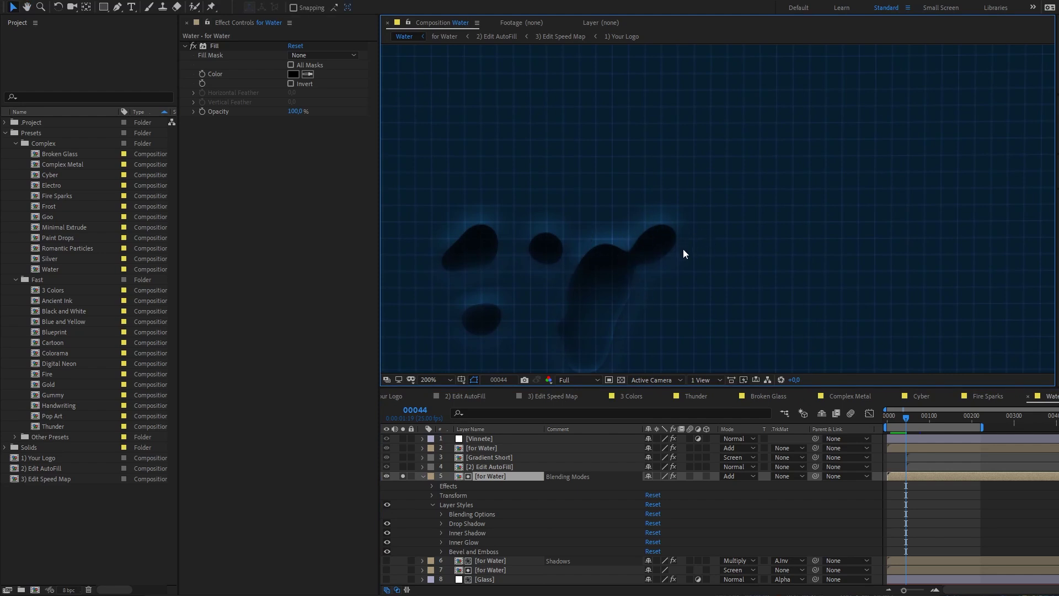
{"action": "scroll", "coordinate": [660, 283], "scroll_direction": "down", "scroll_amount": 2}
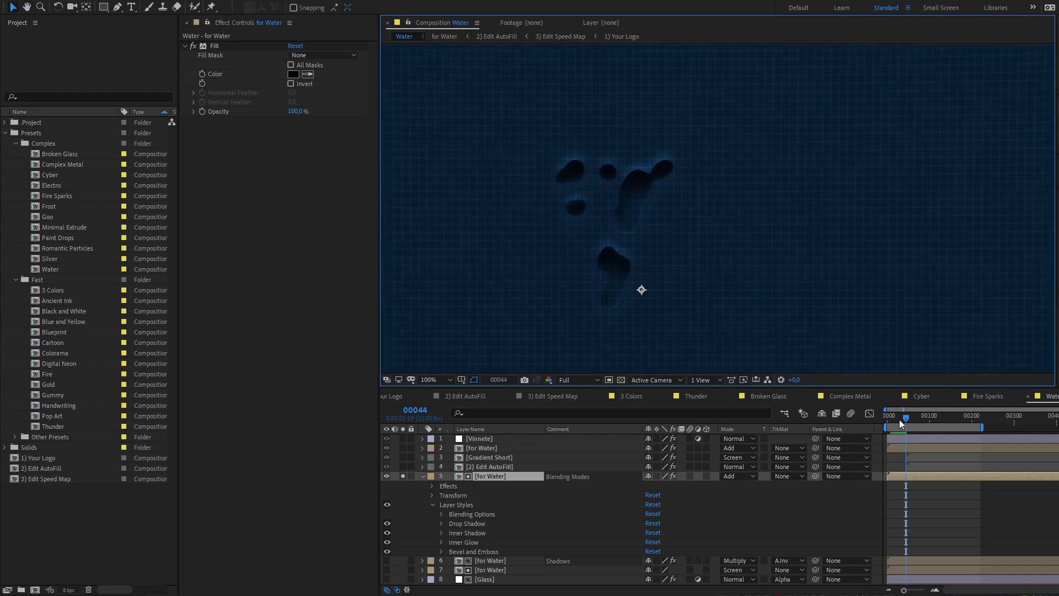
Step: Preview the layer-styled drops from frame 0 and stop playback at frame 76
{"action": "left_click", "coordinate": [882, 422]}
{"action": "key", "text": "space"}
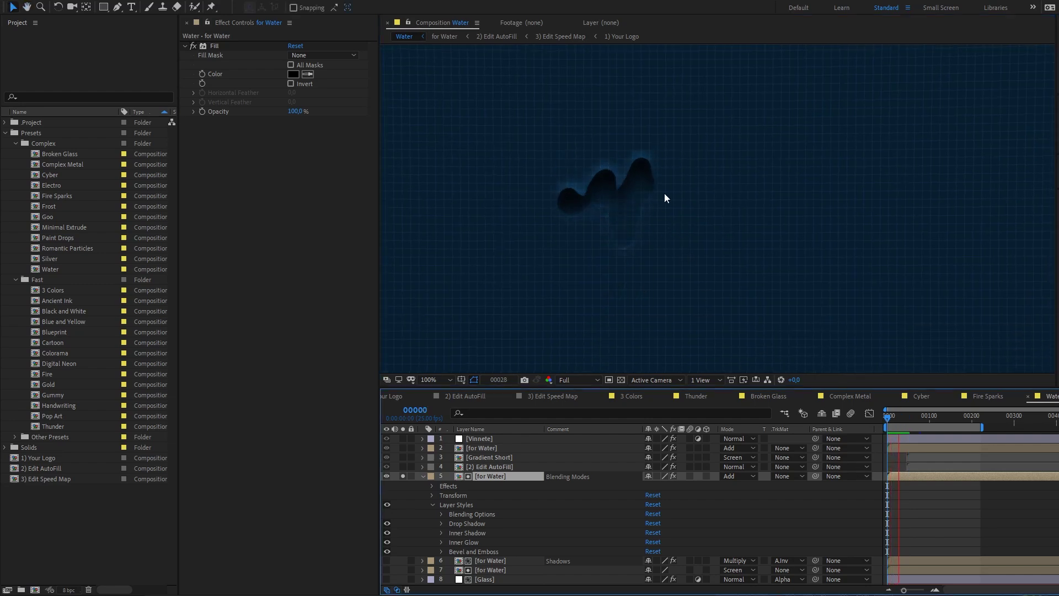
{"action": "key", "text": "space"}
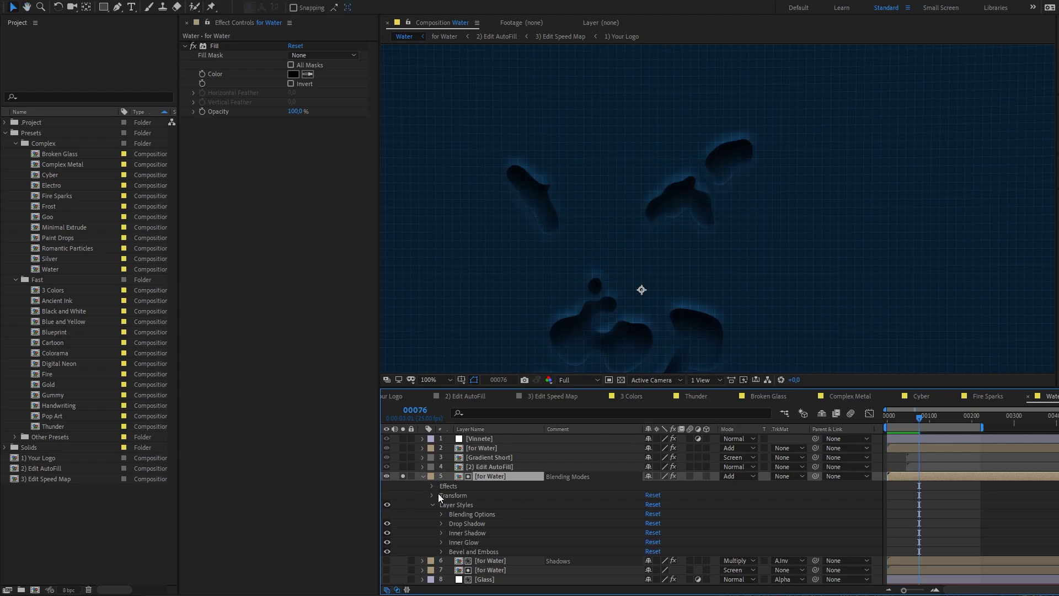
Step: Collapse the Blending Modes layer, take all layers out of solo and show the Glass layer again
{"action": "left_click", "coordinate": [482, 551]}
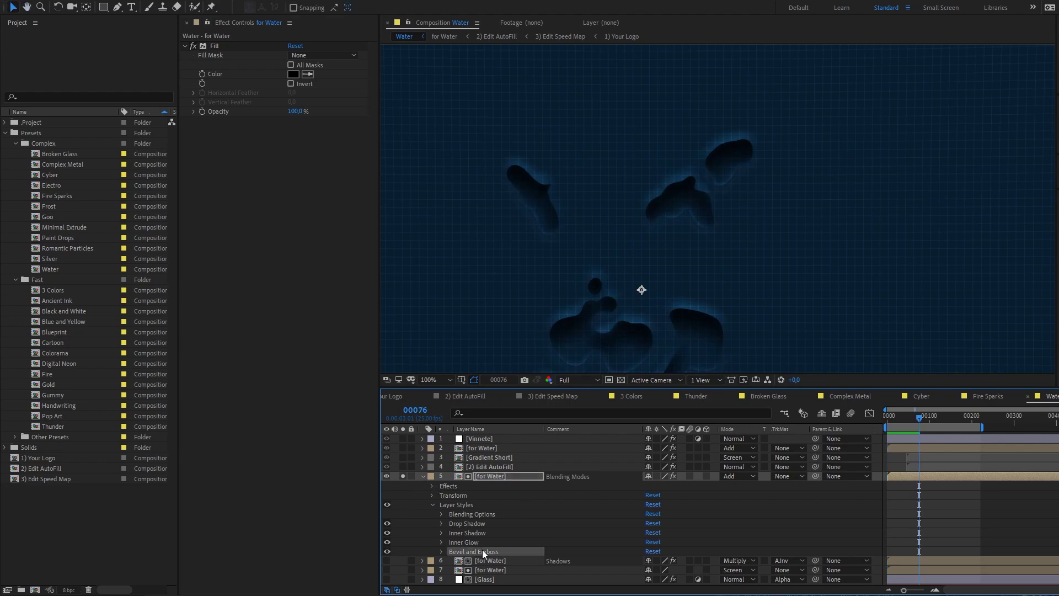
{"action": "left_click", "coordinate": [423, 477]}
{"action": "left_click_drag", "start_coordinate": [404, 475], "coordinate": [410, 515]}
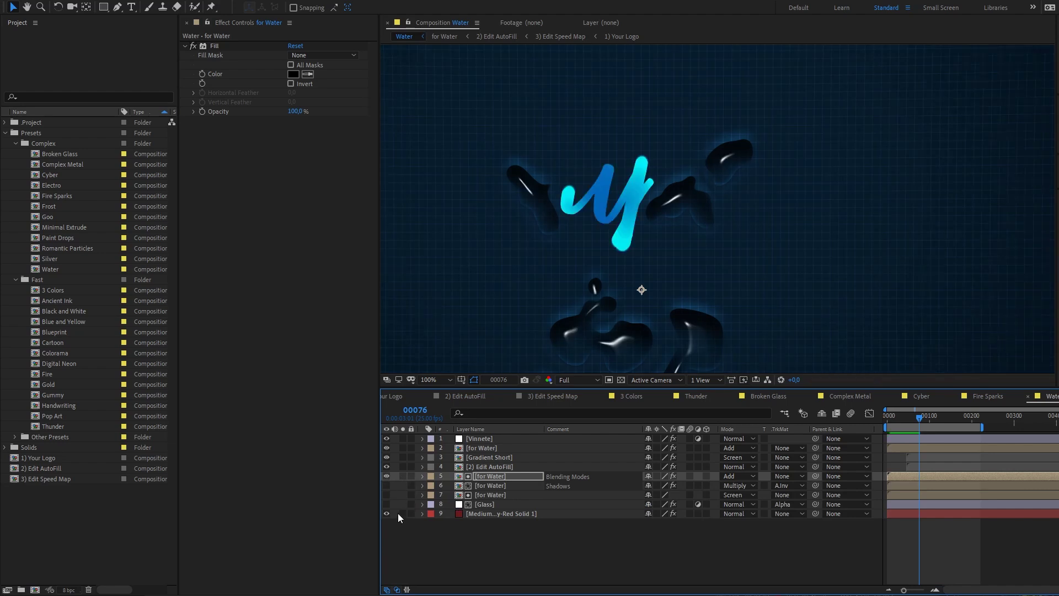
{"action": "left_click", "coordinate": [386, 504]}
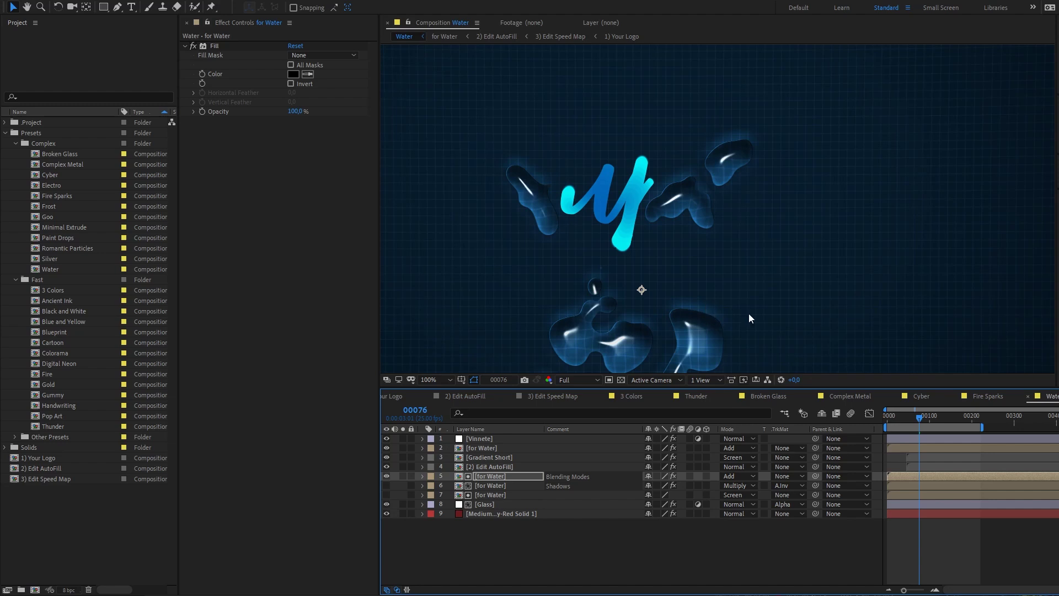
Step: Re-enable the first Grid effect on Medium Gray-Red Solid 1 and examine the water drops over the grid
{"action": "scroll", "coordinate": [713, 329], "scroll_direction": "up", "scroll_amount": 2}
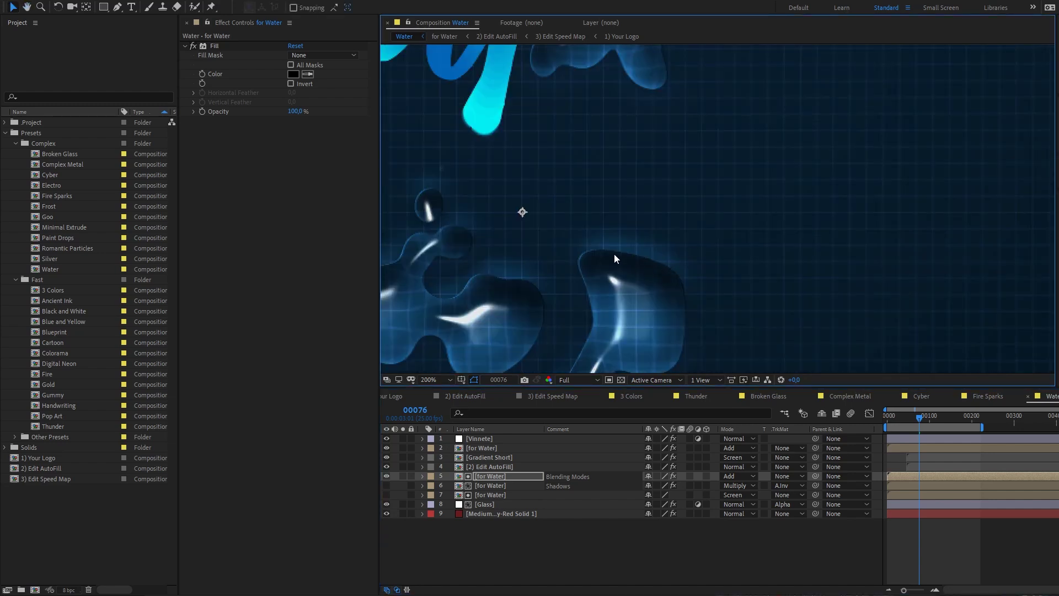
{"action": "scroll", "coordinate": [664, 273], "scroll_direction": "down", "scroll_amount": 2}
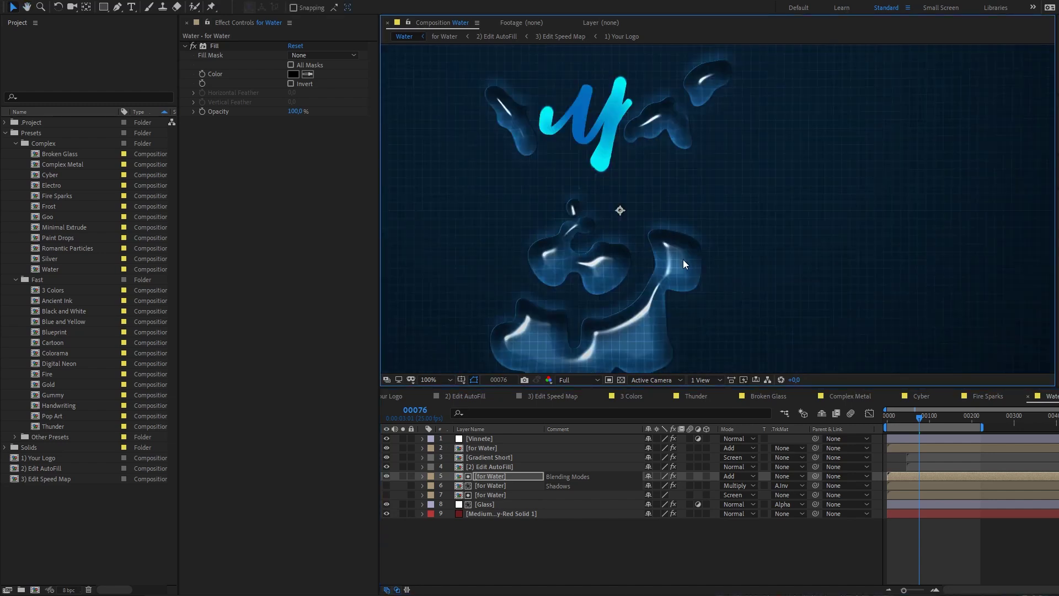
{"action": "scroll", "coordinate": [728, 220], "scroll_direction": "down", "scroll_amount": 1}
{"action": "scroll", "coordinate": [720, 251], "scroll_direction": "up", "scroll_amount": 1}
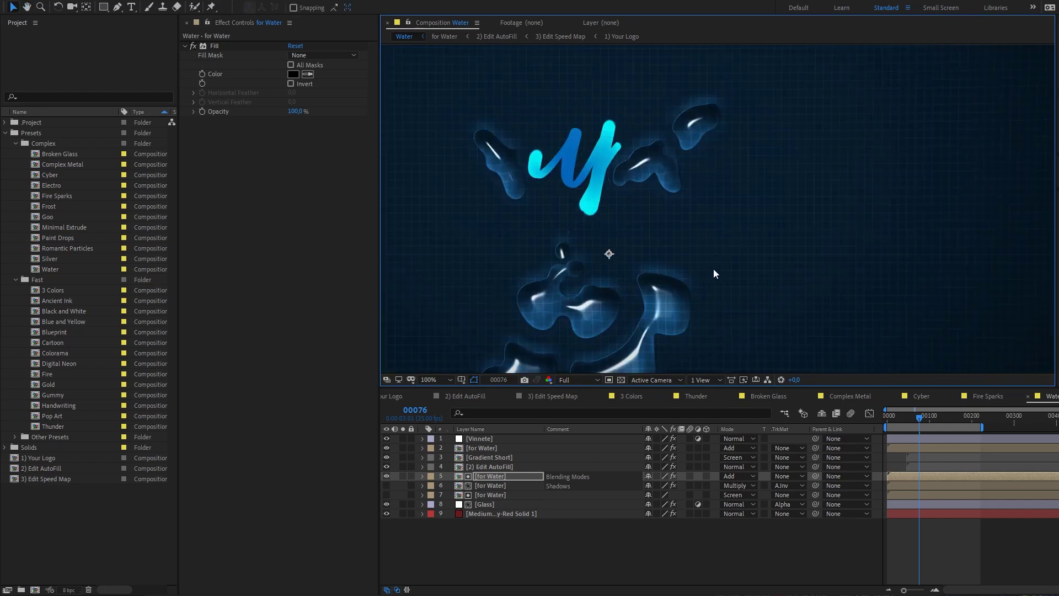
{"action": "left_click", "coordinate": [495, 513]}
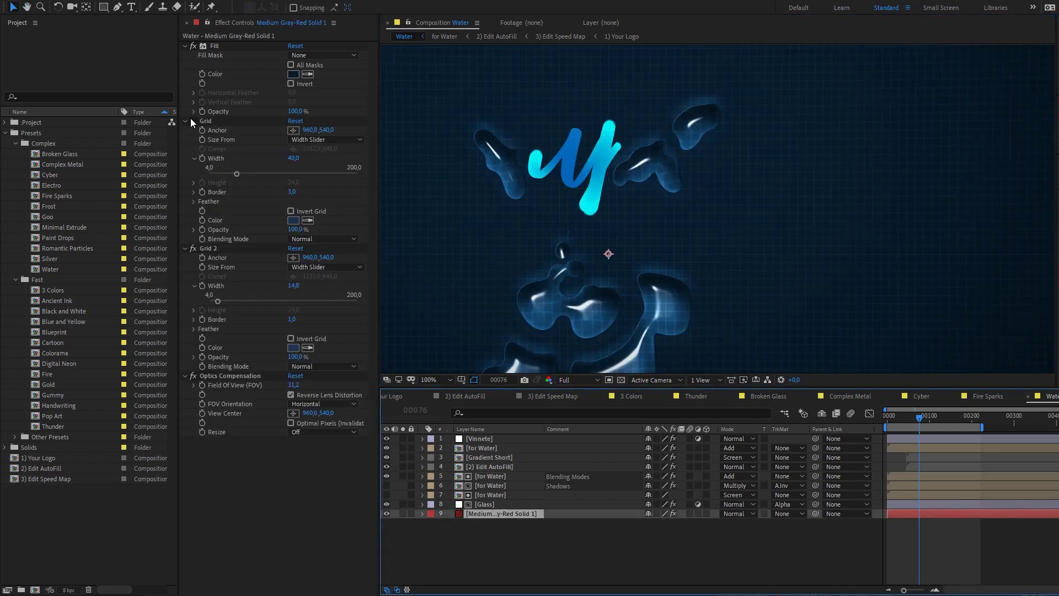
{"action": "key", "text": "space"}
{"action": "left_click_drag", "start_coordinate": [614, 289], "coordinate": [687, 256]}
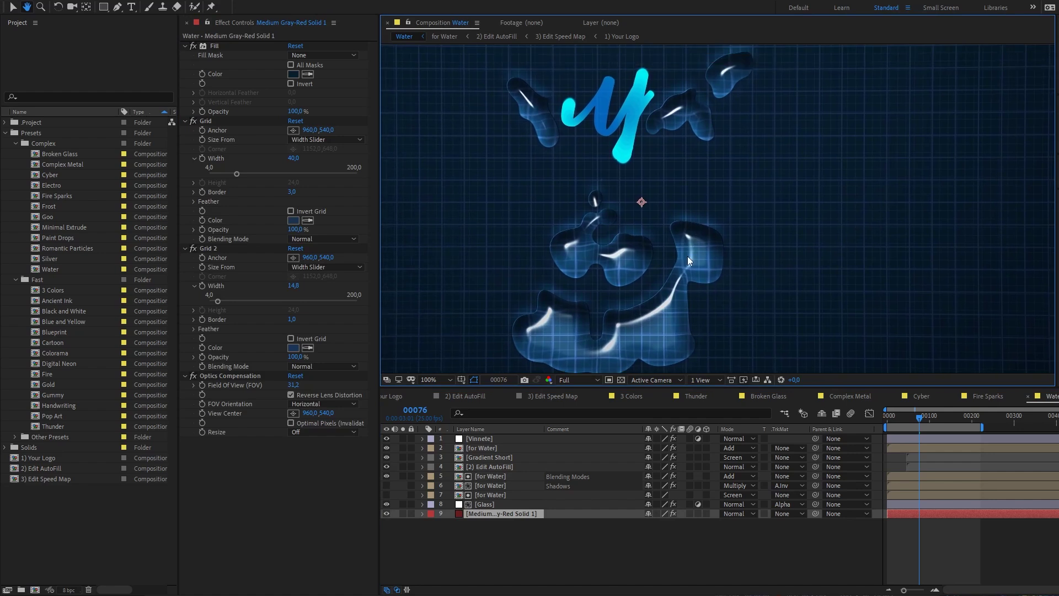
{"action": "scroll", "coordinate": [688, 262], "scroll_direction": "down", "scroll_amount": 1}
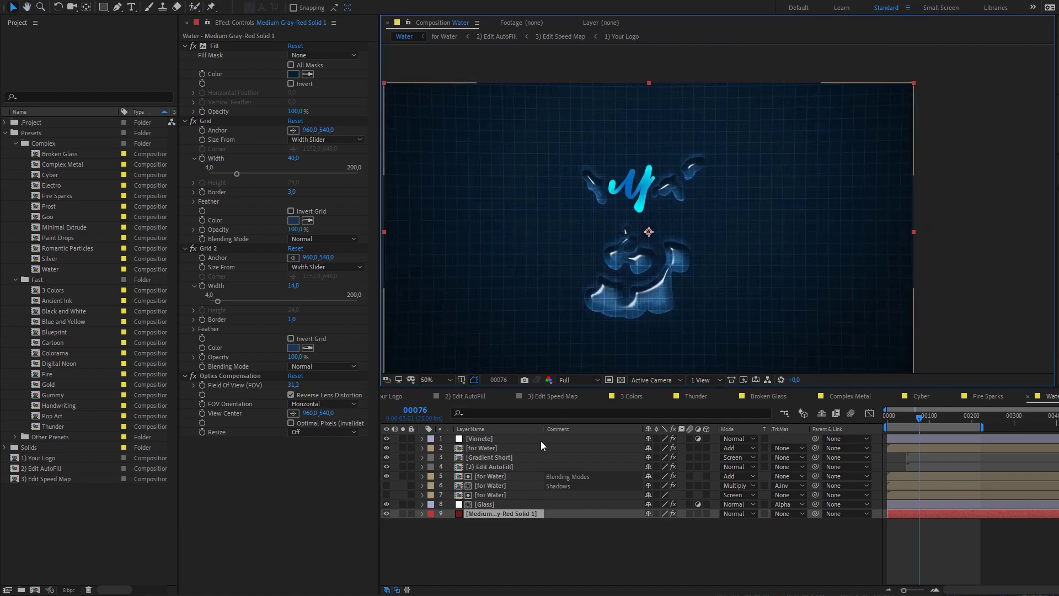
Step: Open the Ancient Ink composition, collapse the Gradient Short layer's properties and display its effects
{"action": "double_click", "coordinate": [71, 301]}
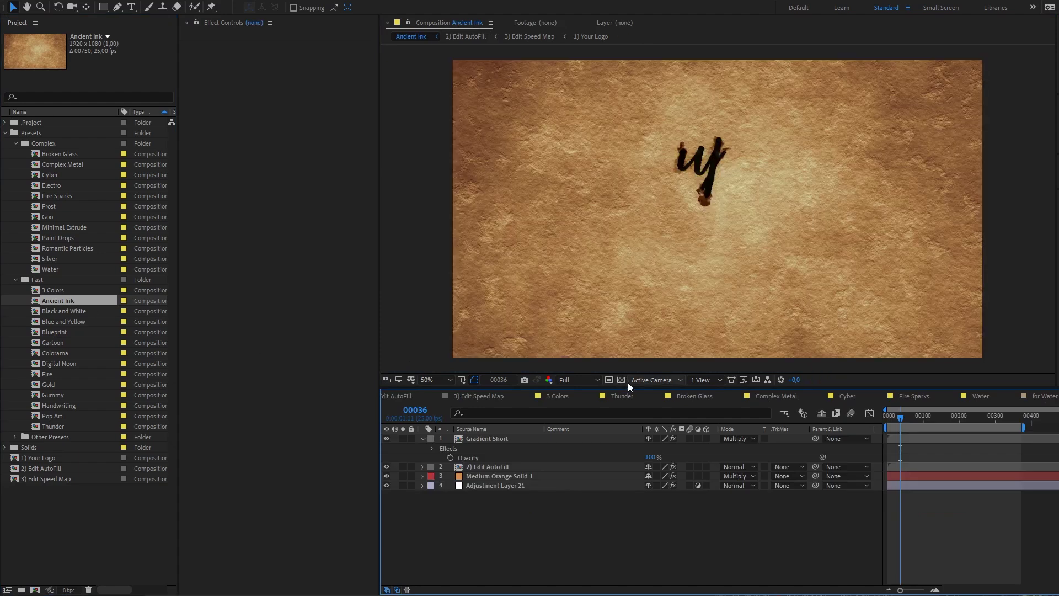
{"action": "left_click", "coordinate": [421, 438]}
{"action": "left_click", "coordinate": [492, 439]}
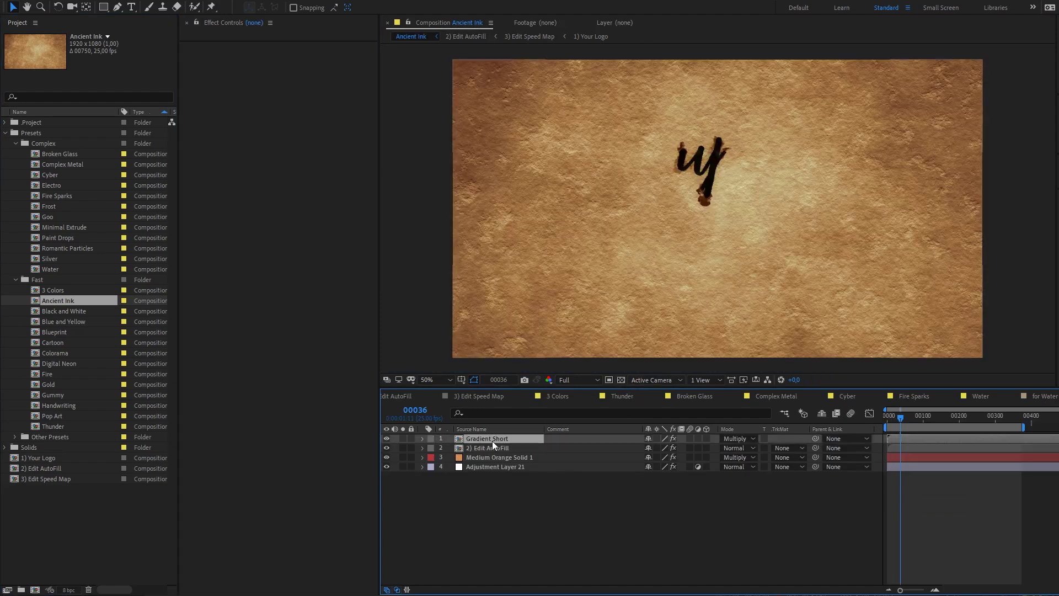
{"action": "key", "text": "F2"}
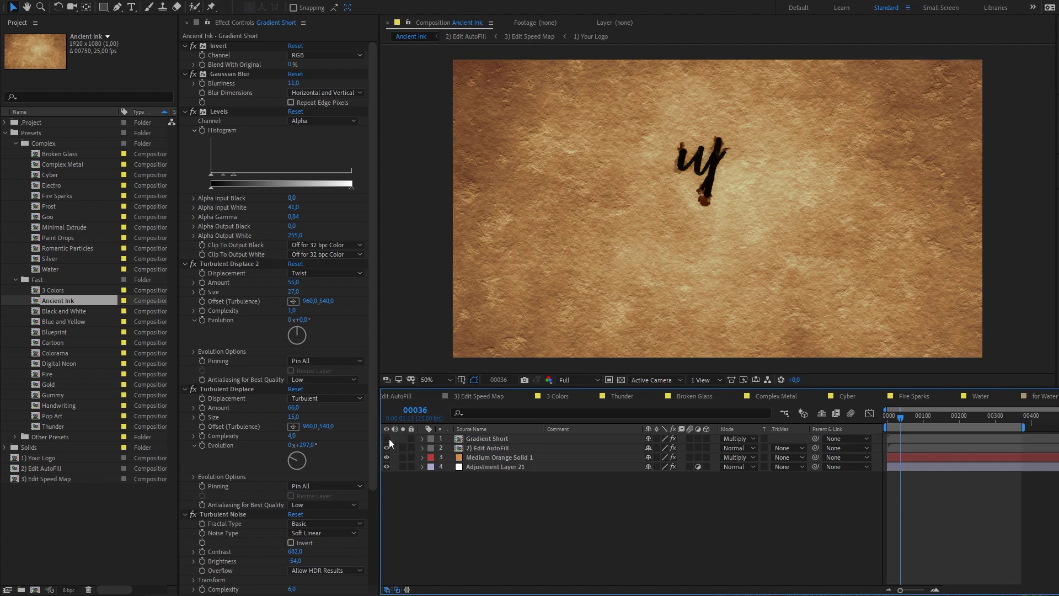
Step: Solo and select the Gradient Short layer and move the current time to frame 0
{"action": "left_click", "coordinate": [404, 439]}
{"action": "left_click", "coordinate": [499, 437]}
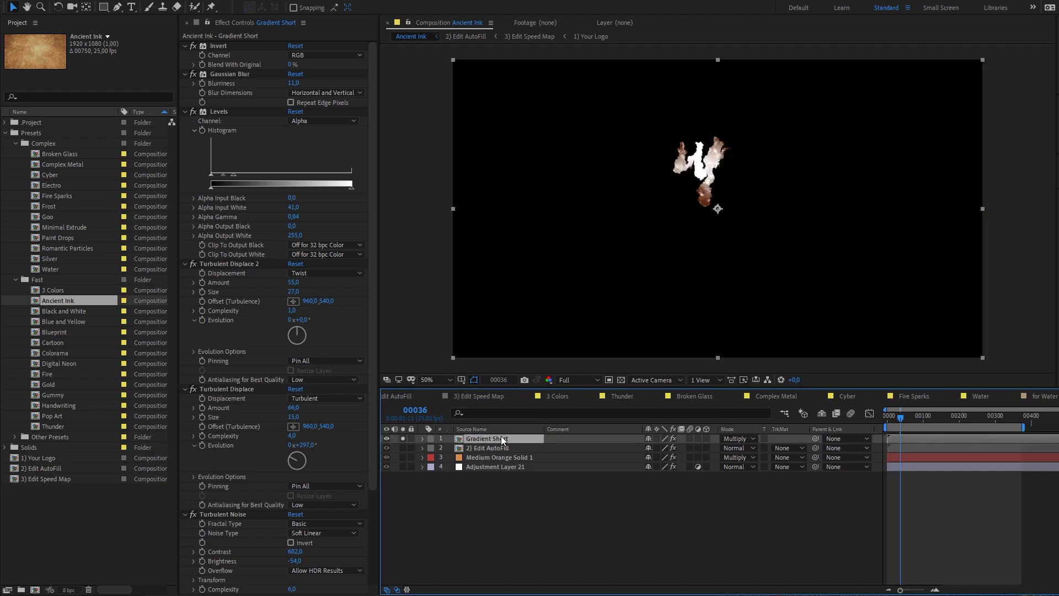
{"action": "left_click_drag", "start_coordinate": [910, 415], "coordinate": [875, 428]}
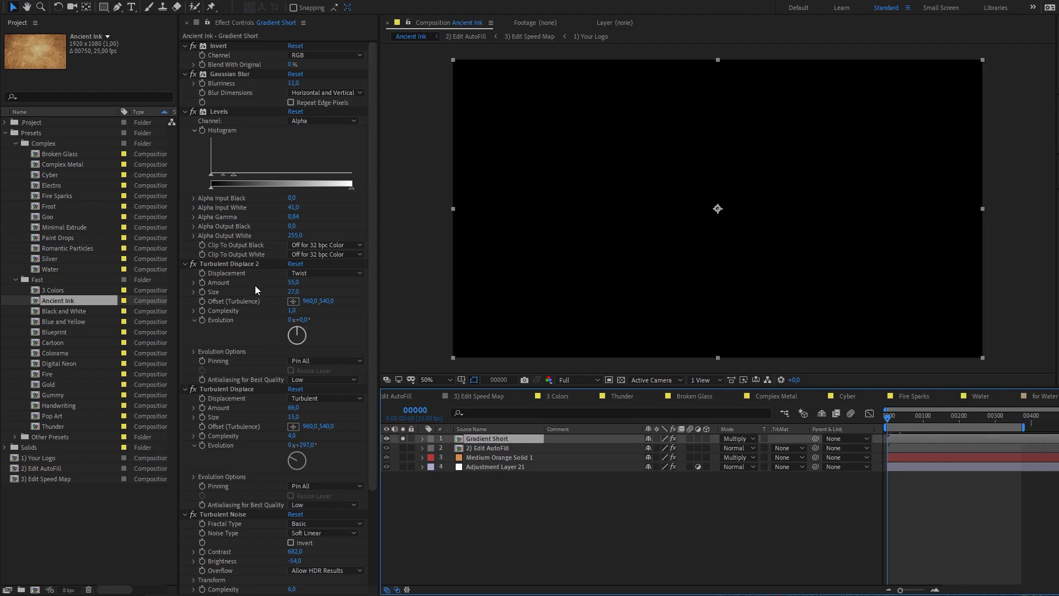
Step: Select all effects on the Gradient Short layer, collapse them and disable every one
{"action": "key", "text": "ctrl+a"}
{"action": "left_click", "coordinate": [527, 524]}
{"action": "left_click", "coordinate": [487, 438]}
{"action": "key", "text": "ctrl+a"}
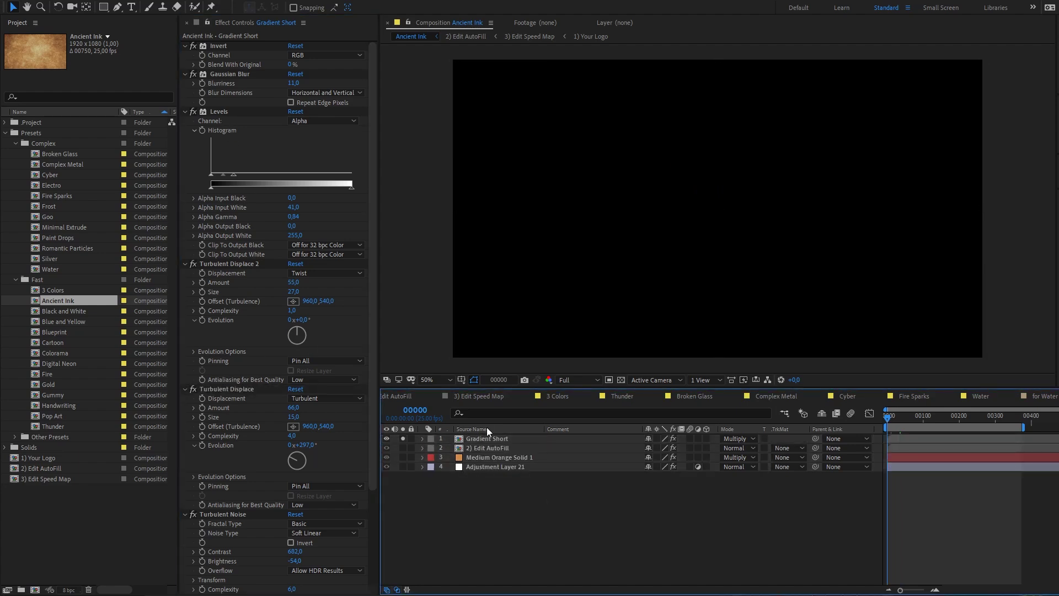
{"action": "left_click", "coordinate": [234, 389]}
{"action": "key", "text": "ctrl+a"}
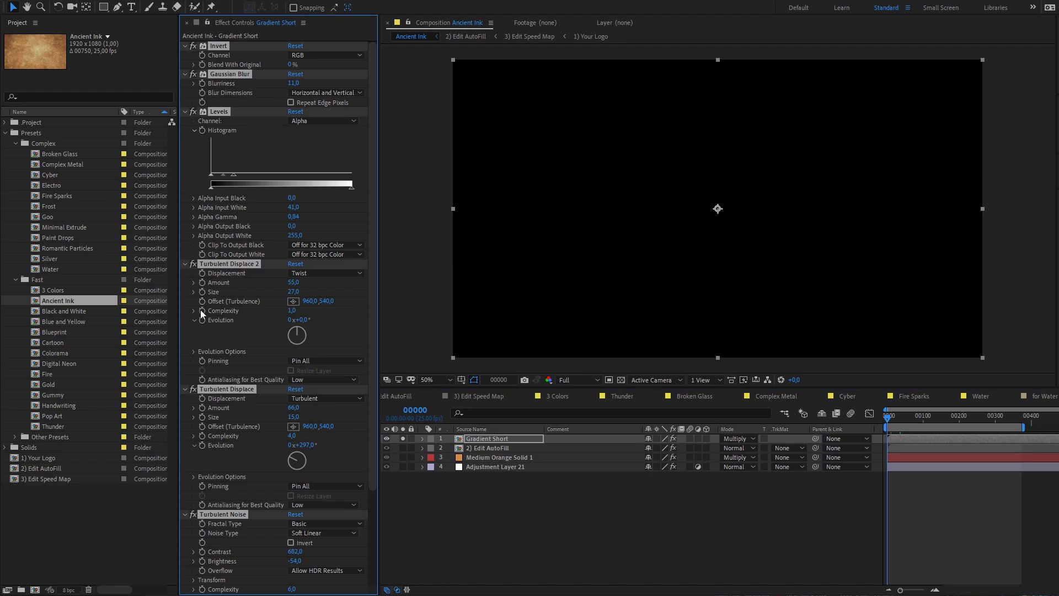
{"action": "left_click", "coordinate": [184, 264], "text": "ctrl"}
{"action": "left_click_drag", "start_coordinate": [195, 57], "coordinate": [204, 164]}
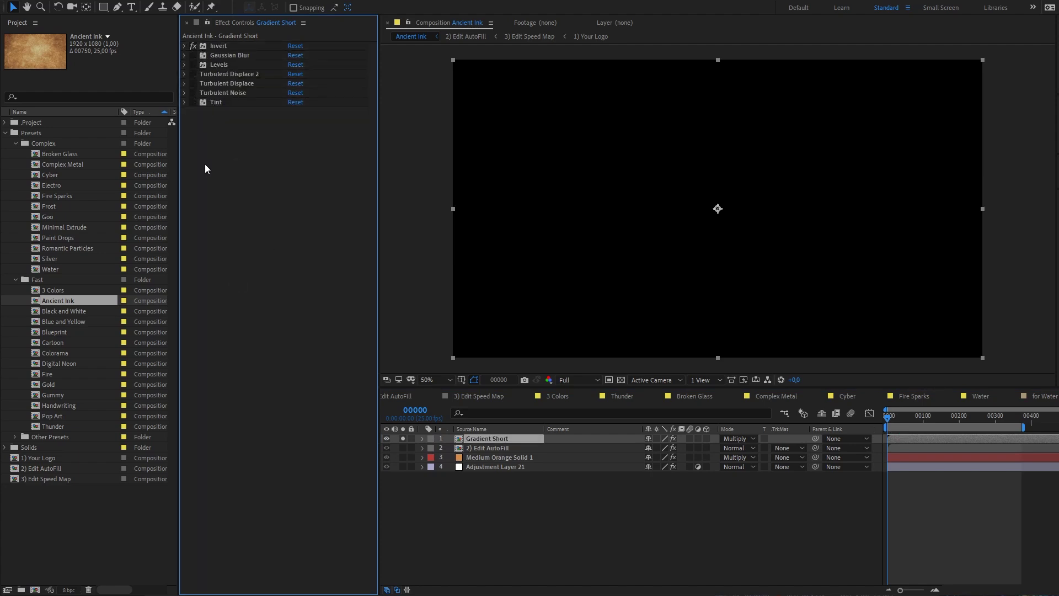
Step: Set the Gradient Short layer's blending mode to Normal
{"action": "left_click", "coordinate": [738, 439]}
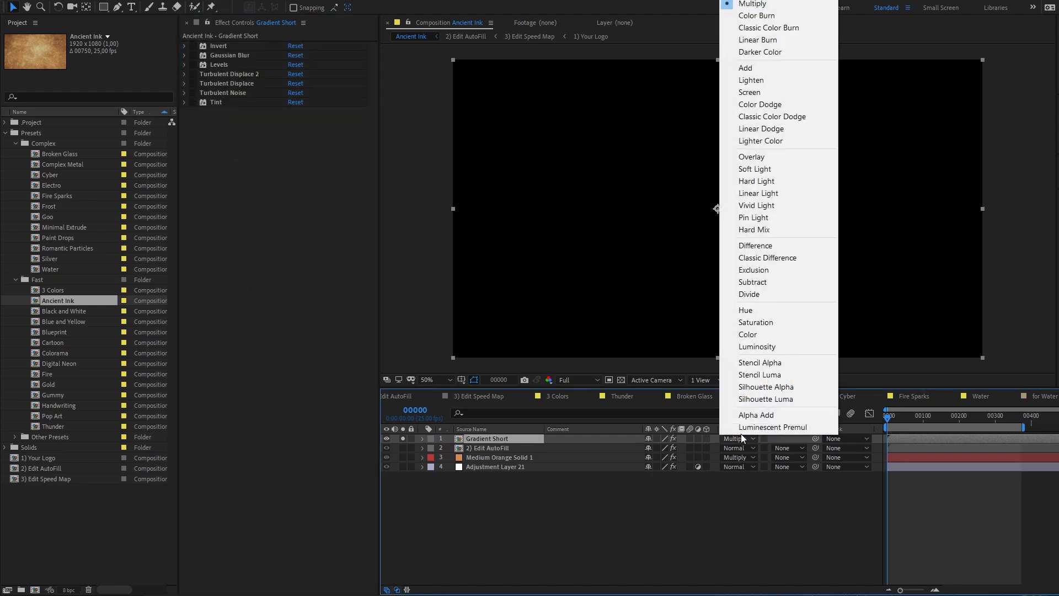
{"action": "left_click", "coordinate": [755, 2]}
{"action": "left_click", "coordinate": [693, 485]}
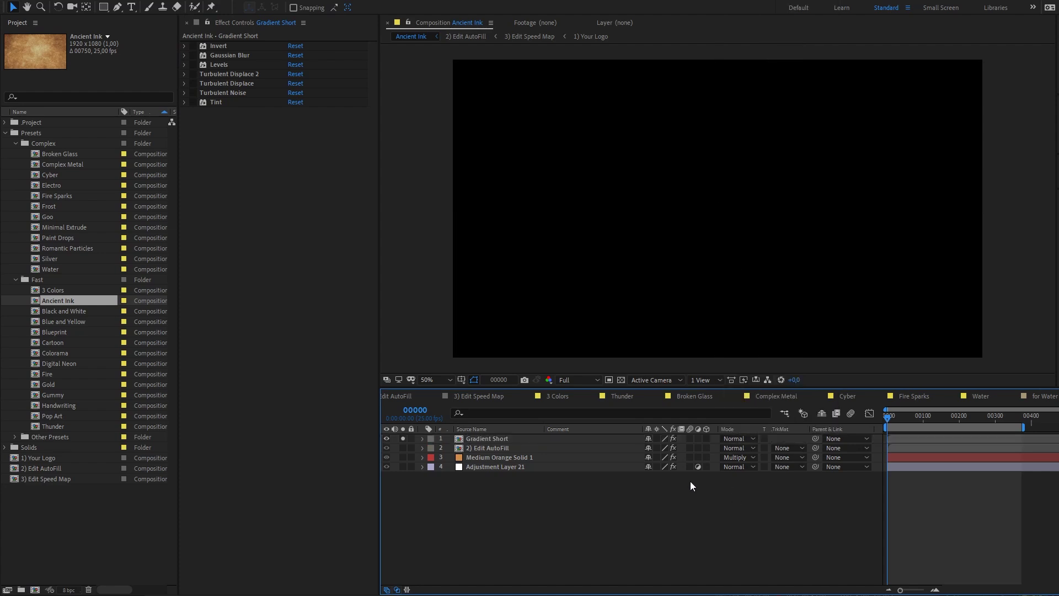
Step: Preview up to frame 64, then show the Gradient Short layer with only Invert enabled over the transparency grid
{"action": "left_click", "coordinate": [195, 45]}
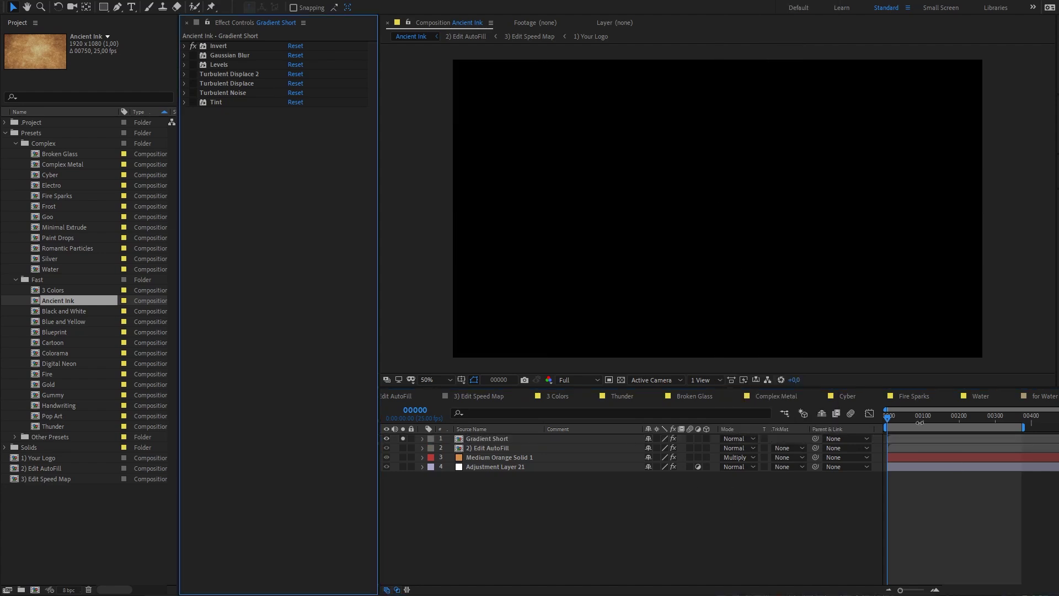
{"action": "key", "text": "space"}
{"action": "left_click", "coordinate": [193, 45]}
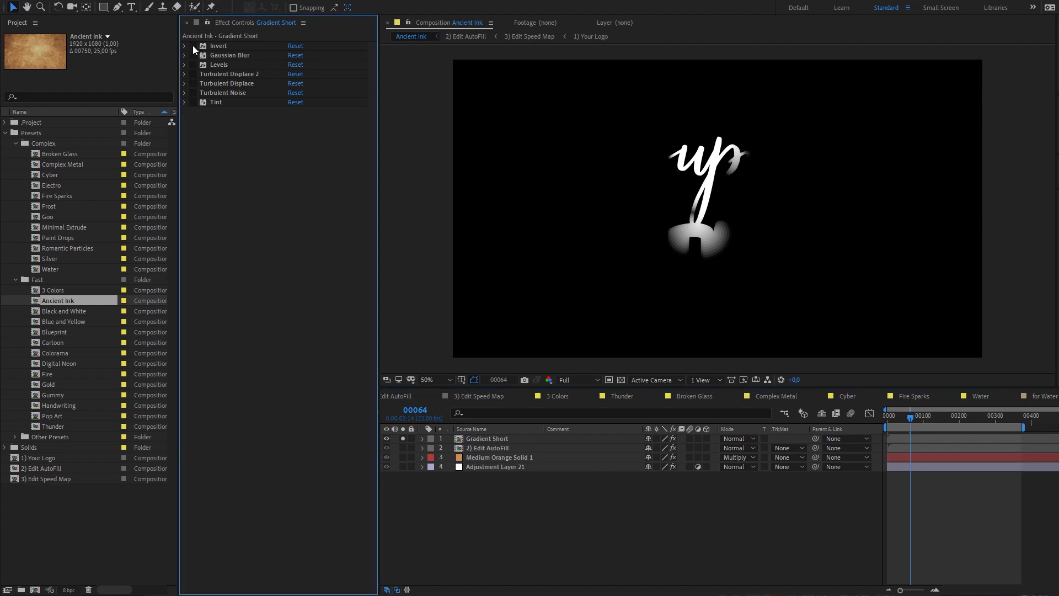
{"action": "left_click", "coordinate": [621, 380]}
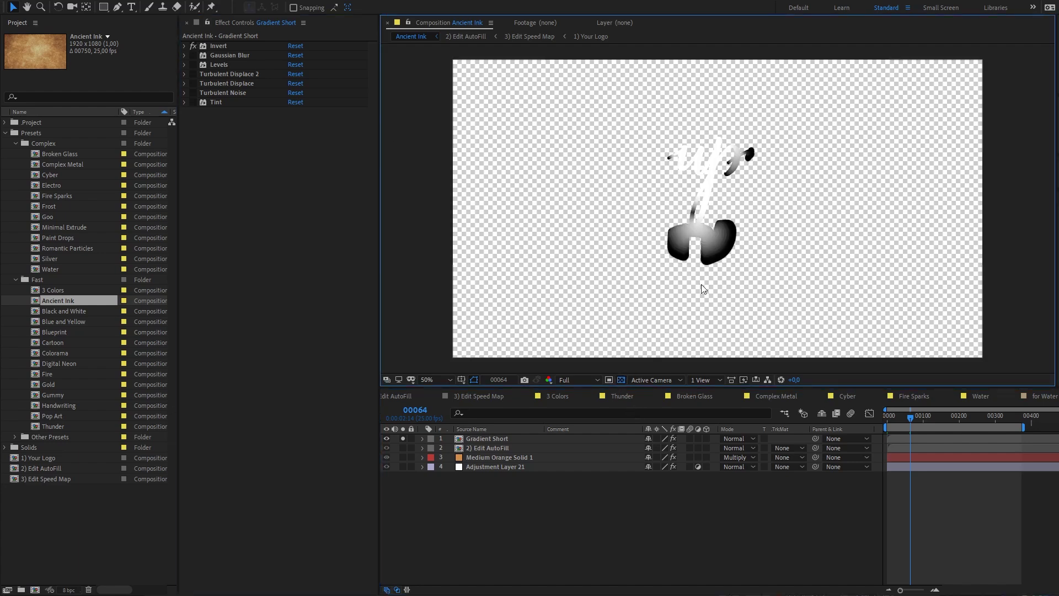
Step: Re-enable Gaussian Blur, Levels, Turbulent Displace 2 and Turbulent Displace on Gradient Short and examine the distorted edges up close
{"action": "key", "text": "slash"}
{"action": "left_click", "coordinate": [192, 55]}
{"action": "left_click", "coordinate": [193, 65]}
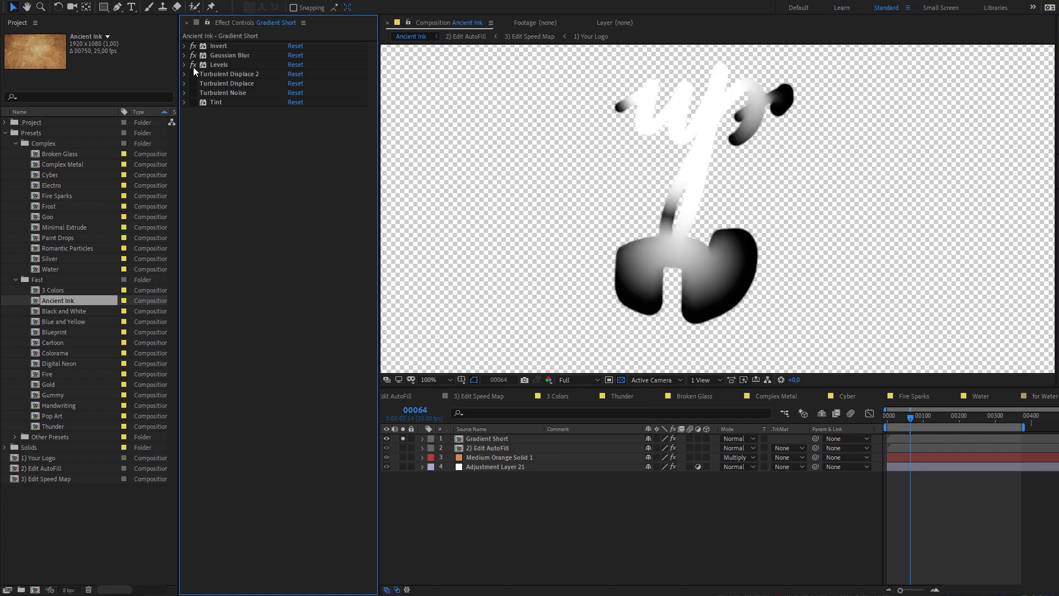
{"action": "left_click", "coordinate": [193, 73]}
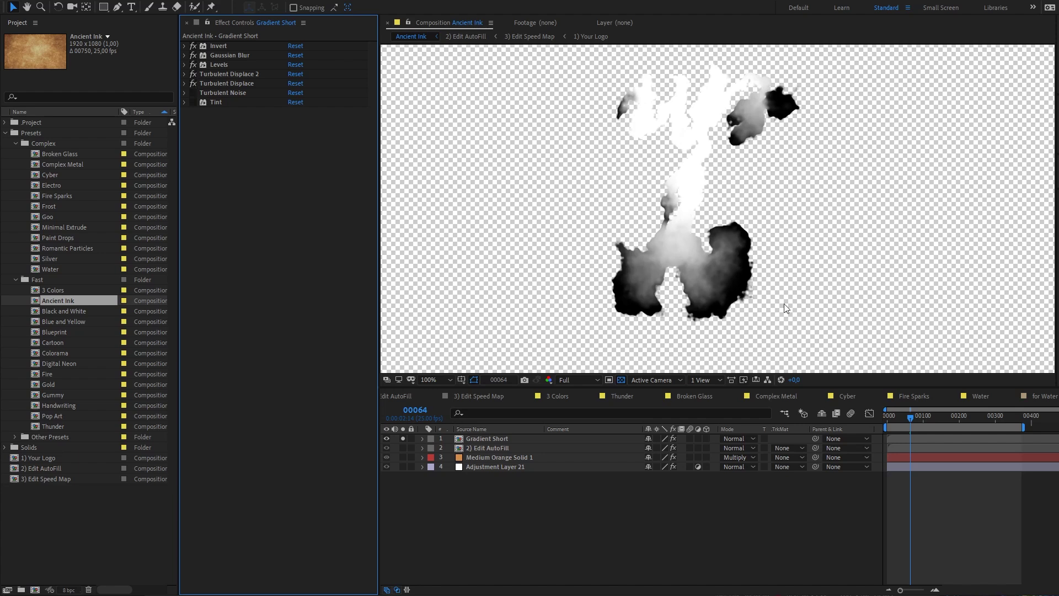
{"action": "scroll", "coordinate": [747, 333], "scroll_direction": "up", "scroll_amount": 1}
{"action": "left_click_drag", "start_coordinate": [747, 333], "coordinate": [739, 208]}
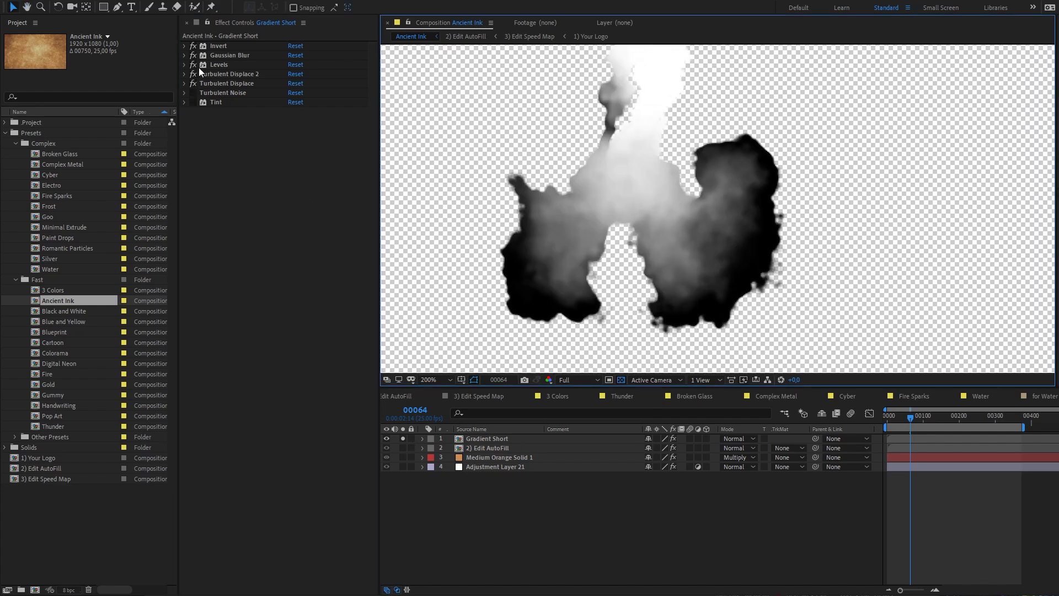
Step: Re-enable the Turbulent Noise and Tint effects on the Gradient Short layer
{"action": "left_click", "coordinate": [193, 93]}
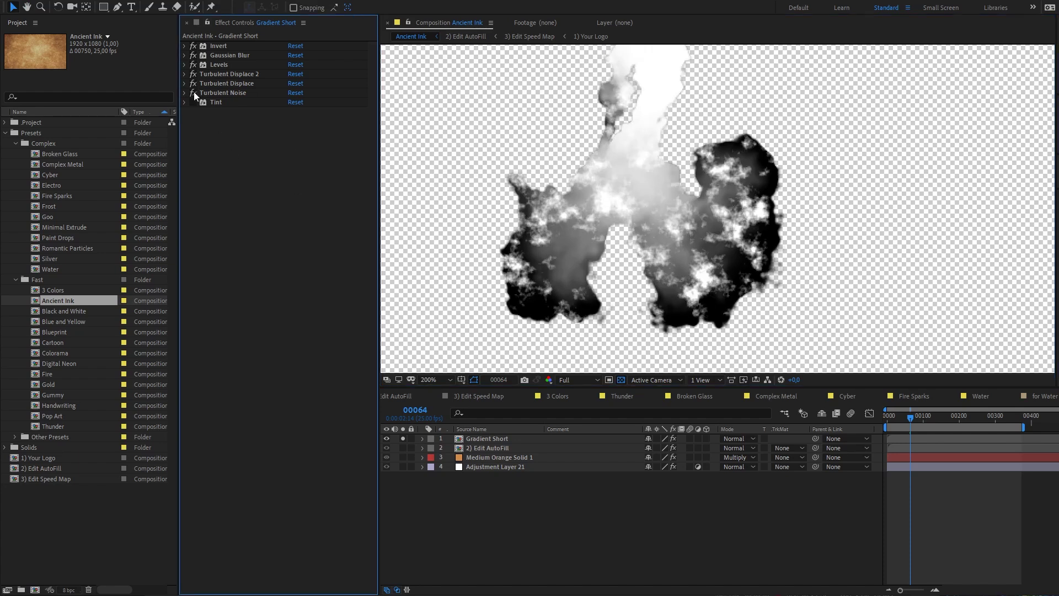
{"action": "left_click", "coordinate": [242, 93]}
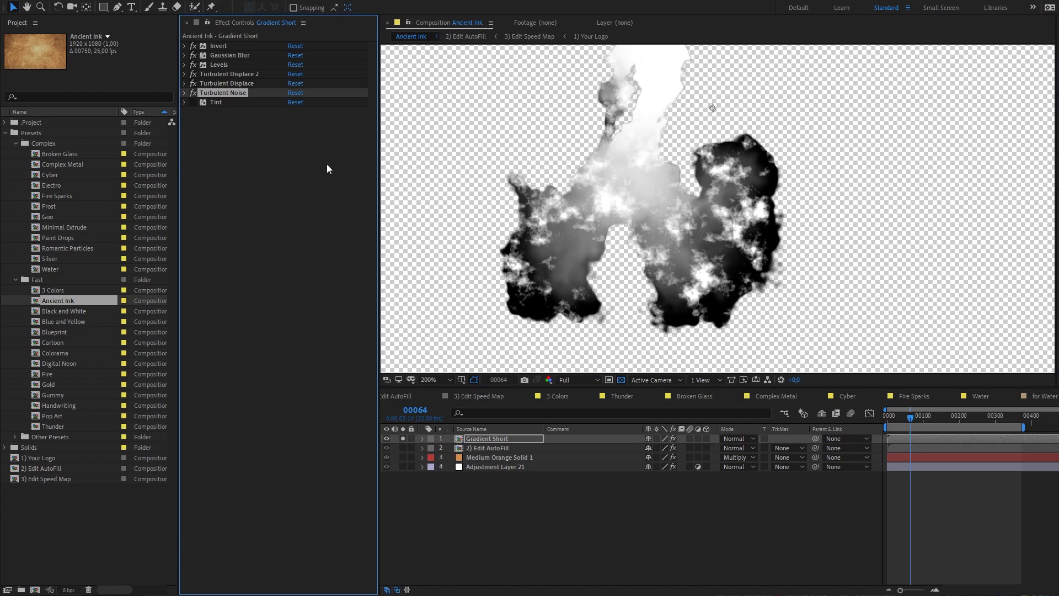
{"action": "left_click", "coordinate": [193, 102]}
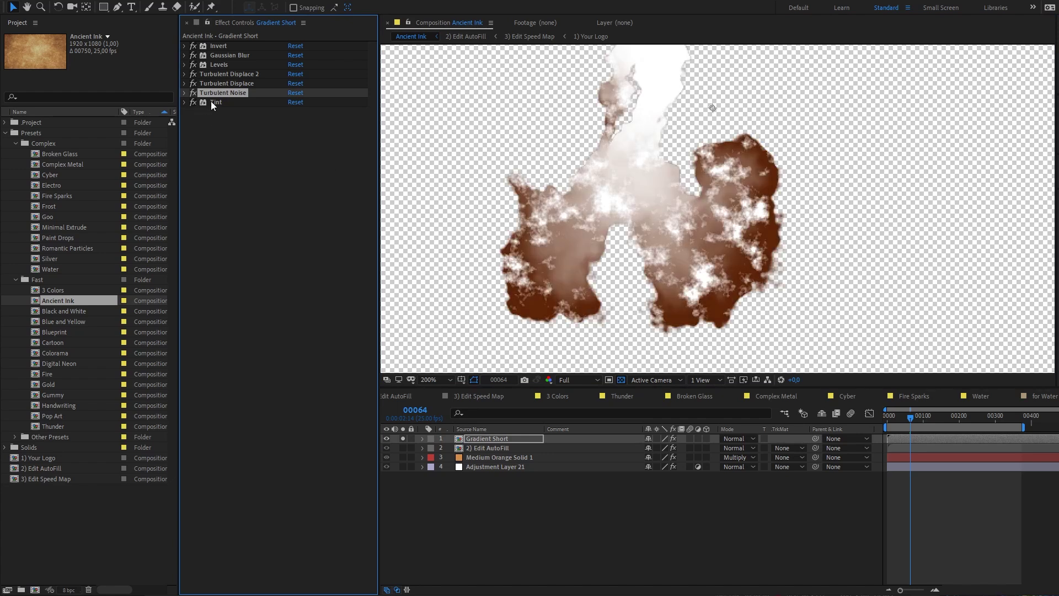
Step: Try Color Burn on the Gradient Short layer, then set its blending mode to Multiply
{"action": "left_click", "coordinate": [736, 439]}
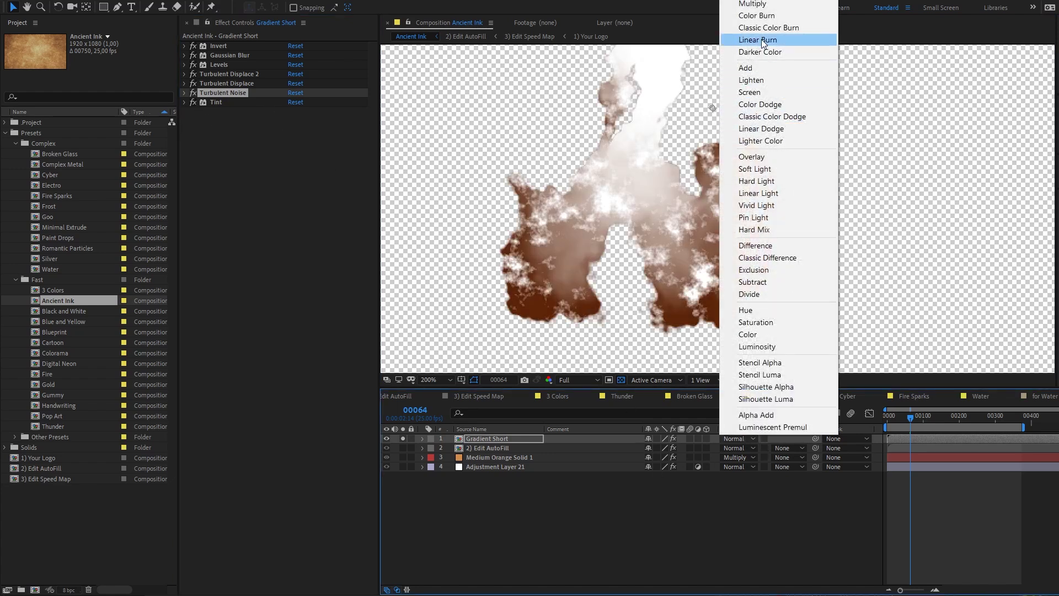
{"action": "left_click", "coordinate": [763, 15]}
{"action": "left_click", "coordinate": [745, 436]}
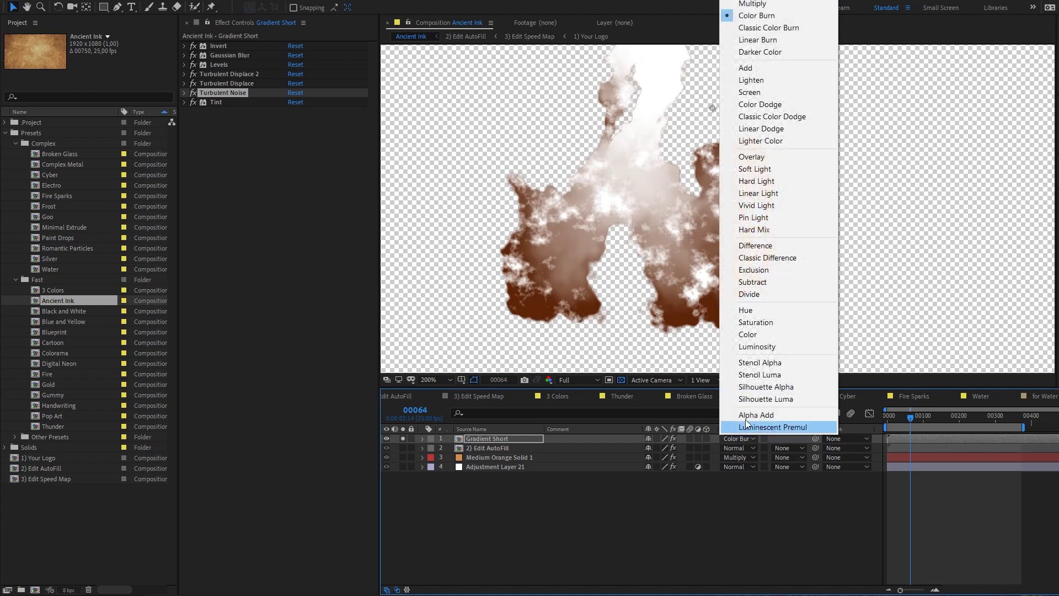
{"action": "left_click", "coordinate": [752, 4]}
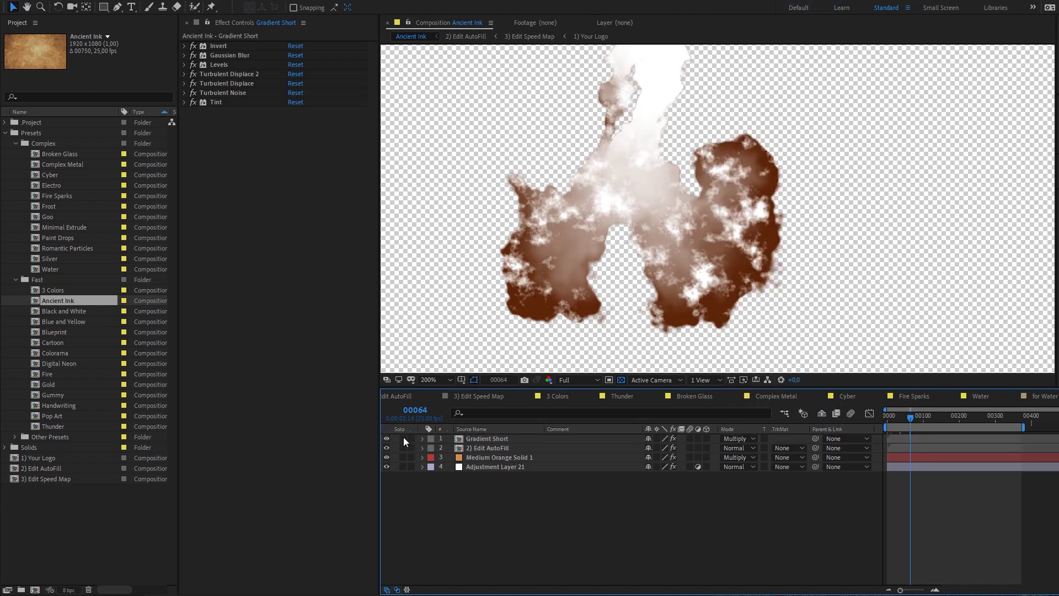
Step: Take Gradient Short out of solo and scrub the full Ancient Ink animation to frame 90
{"action": "left_click", "coordinate": [403, 439]}
{"action": "scroll", "coordinate": [774, 290], "scroll_direction": "down", "scroll_amount": 2}
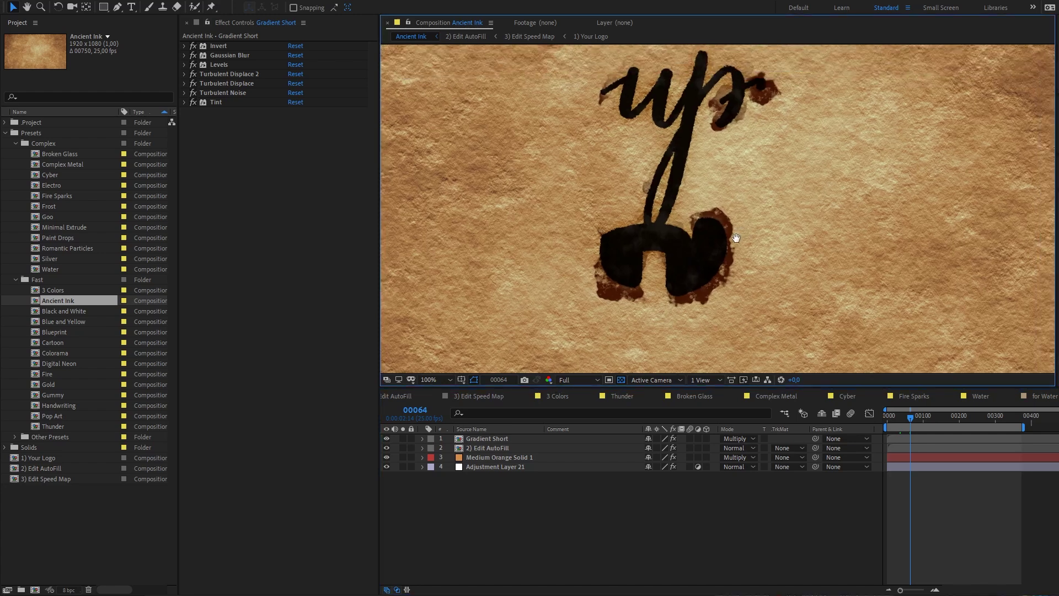
{"action": "left_click", "coordinate": [937, 418]}
{"action": "mouse_move", "coordinate": [940, 419]}
{"action": "left_mouse_down"}
{"action": "mouse_move", "coordinate": [930, 418]}
{"action": "mouse_move", "coordinate": [947, 423]}
{"action": "mouse_move", "coordinate": [920, 421]}
{"action": "left_mouse_up"}
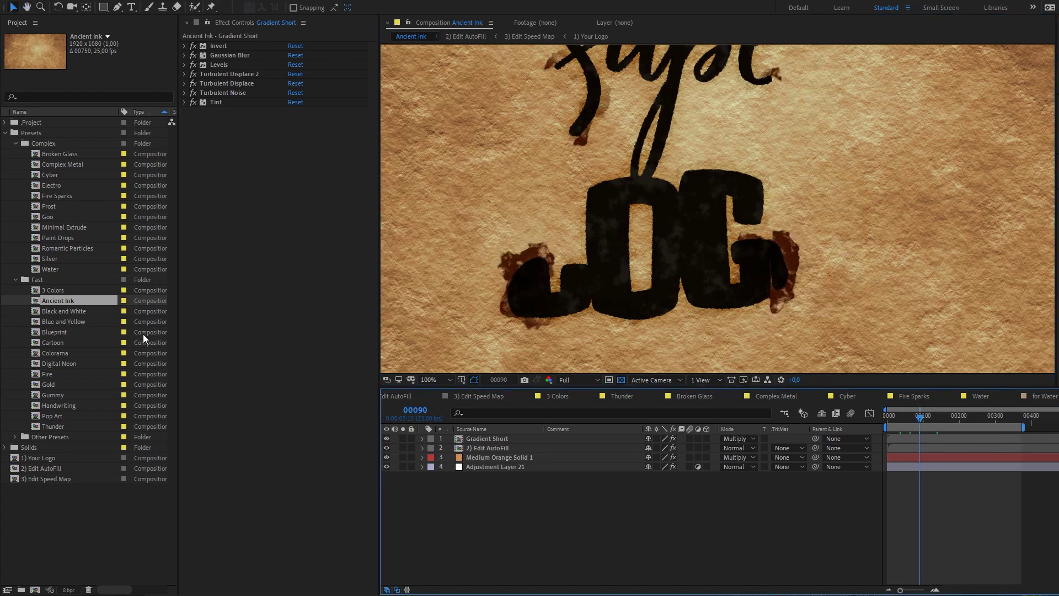
Step: Open the Fire composition and scrub its animation to frame 73 to examine the flames
{"action": "left_click", "coordinate": [63, 312]}
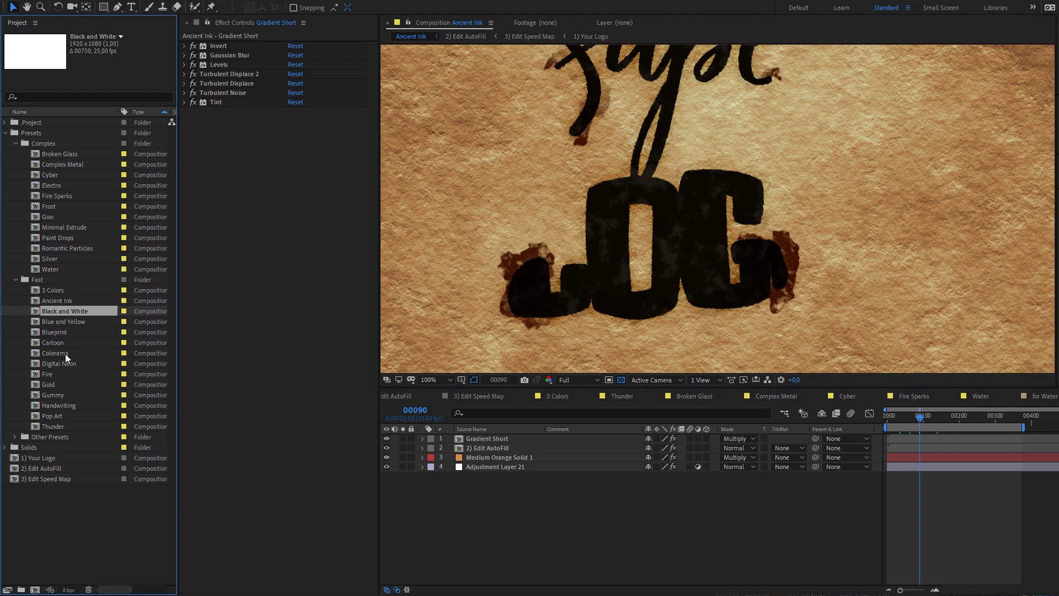
{"action": "double_click", "coordinate": [63, 377]}
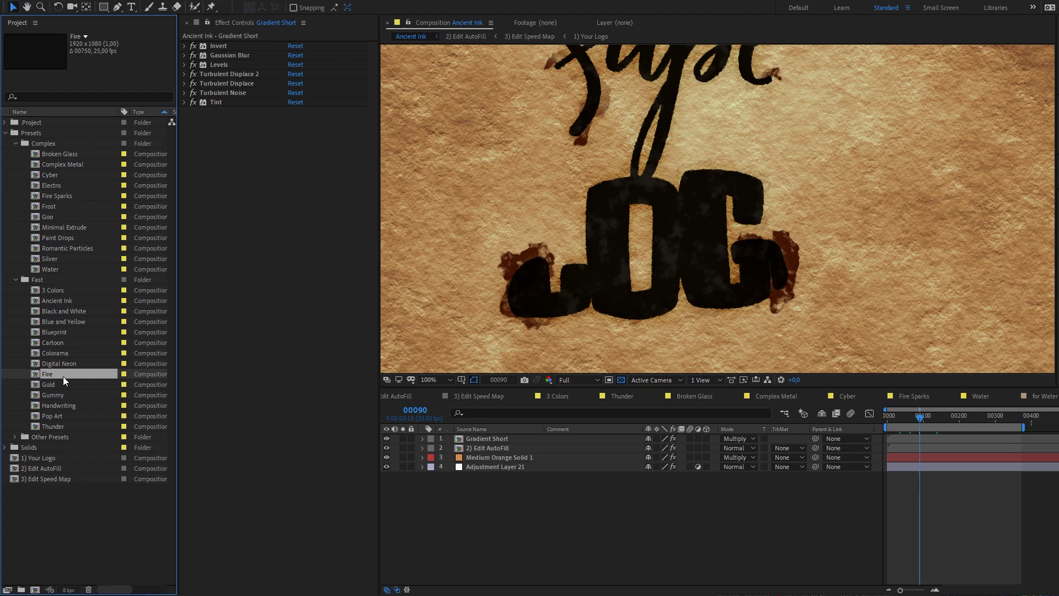
{"action": "left_click_drag", "start_coordinate": [898, 422], "coordinate": [914, 421]}
{"action": "scroll", "coordinate": [741, 304], "scroll_direction": "up", "scroll_amount": 3}
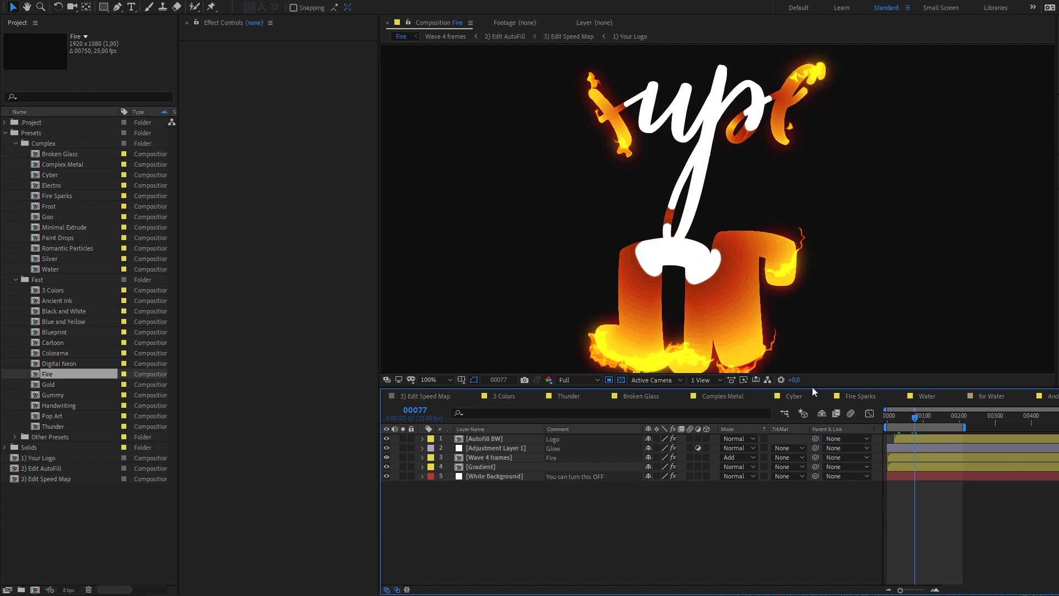
{"action": "left_click_drag", "start_coordinate": [904, 416], "coordinate": [913, 416]}
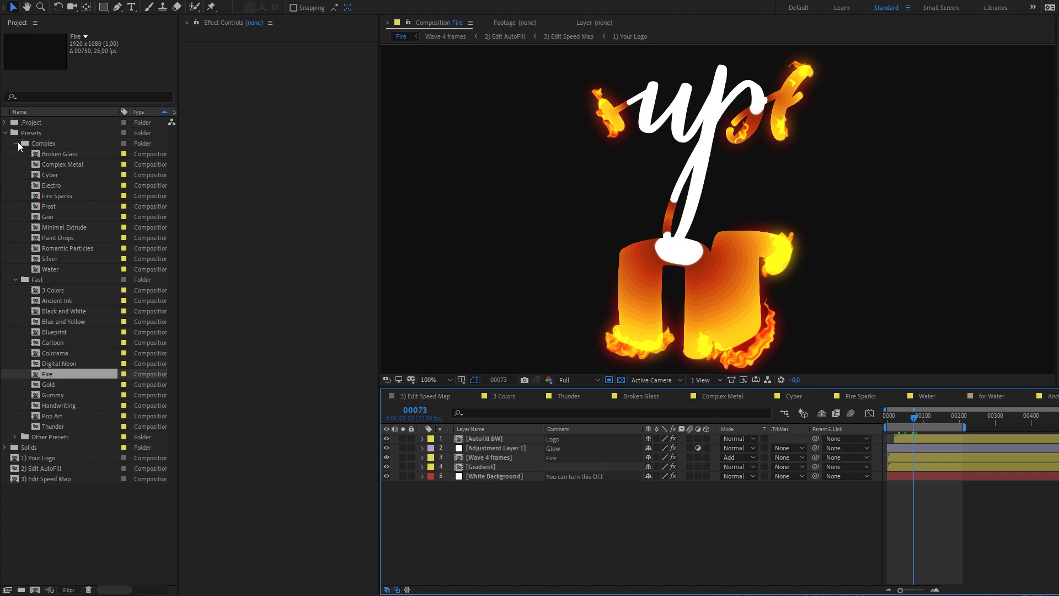
Step: Expand the Project and Tools folders and look through the Gradient Short, Wave and Wave 30 frames compositions
{"action": "left_click", "coordinate": [5, 123]}
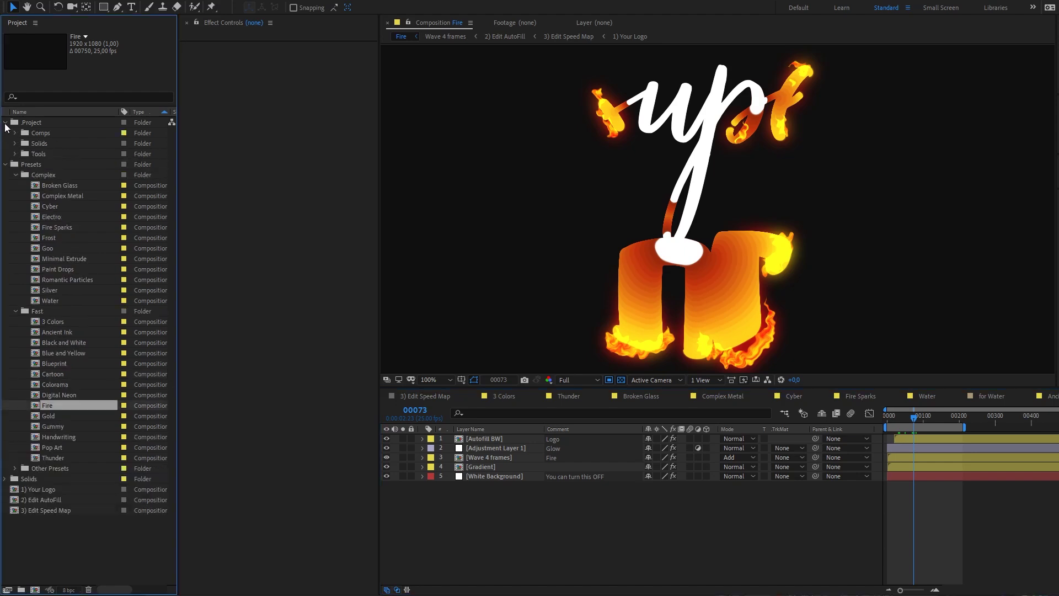
{"action": "left_click", "coordinate": [15, 155]}
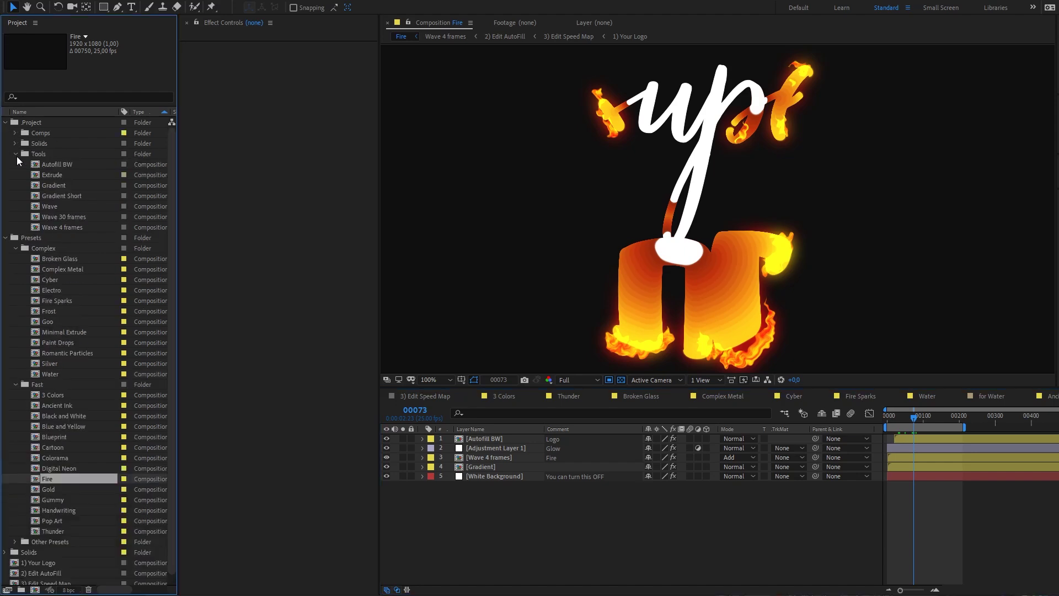
{"action": "left_click", "coordinate": [68, 197]}
{"action": "left_click", "coordinate": [62, 207]}
{"action": "left_click", "coordinate": [65, 217]}
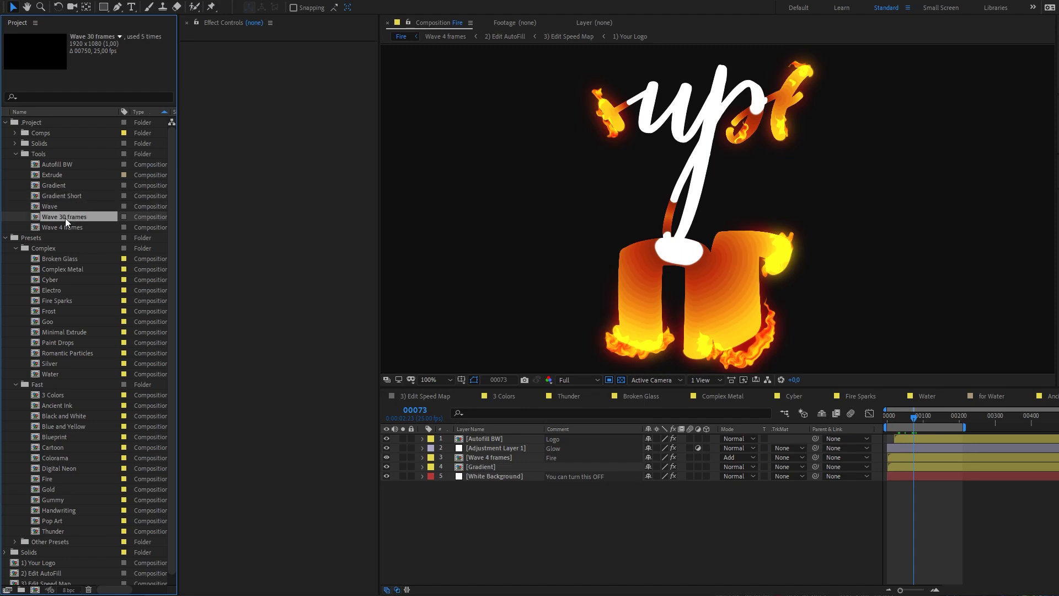
Step: Collapse the Tools, Project and Presets folders
{"action": "left_click", "coordinate": [16, 155]}
{"action": "left_click", "coordinate": [5, 123]}
{"action": "left_click", "coordinate": [5, 133]}
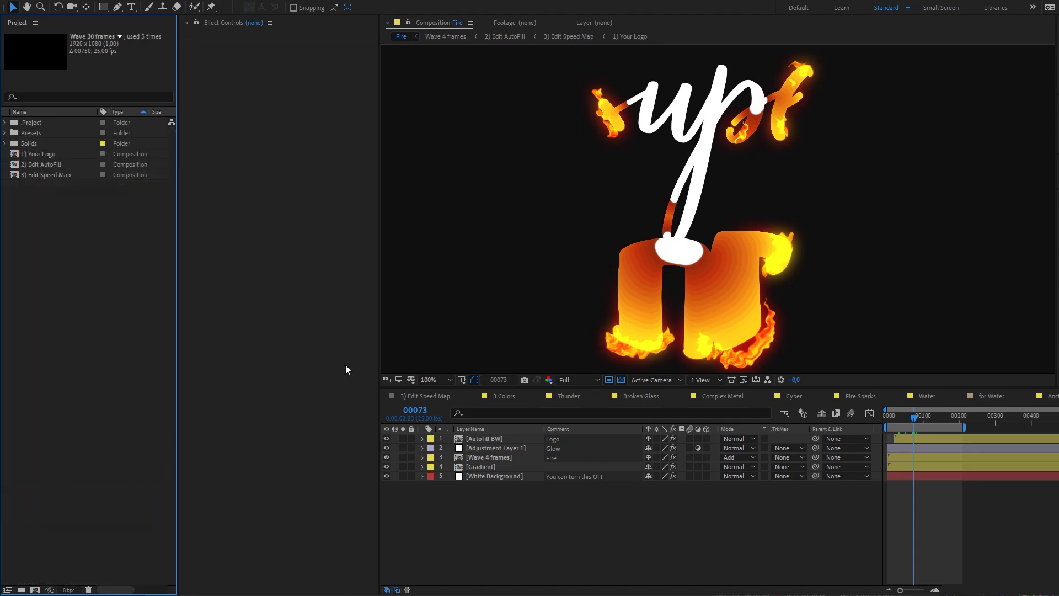
Step: Open the 3) Edit Speed Map composition and examine the whole blurred logo map at 100% zoom
{"action": "left_click", "coordinate": [421, 395]}
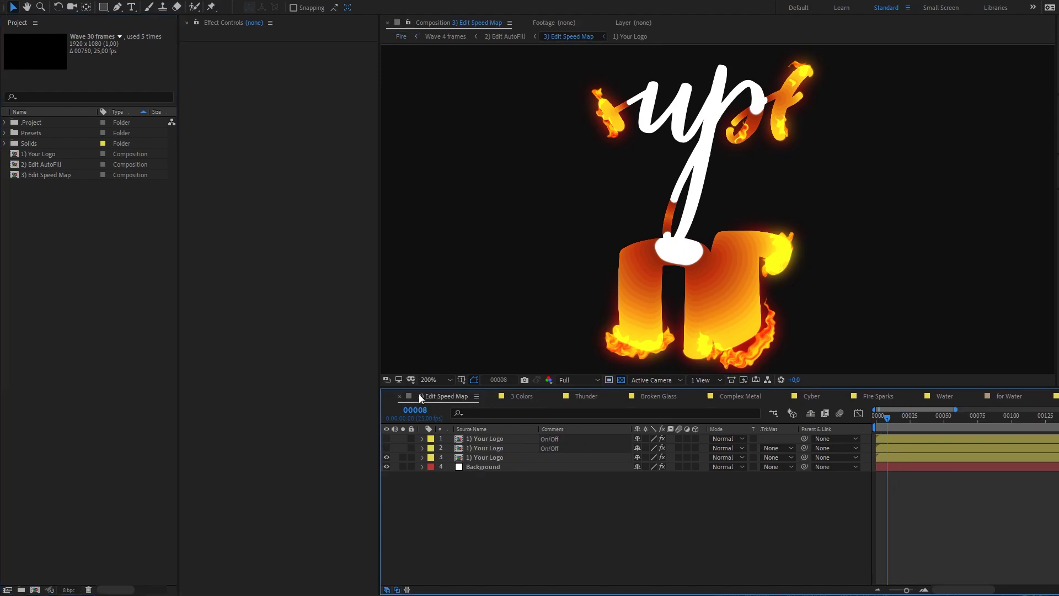
{"action": "left_click_drag", "start_coordinate": [904, 591], "coordinate": [889, 590]}
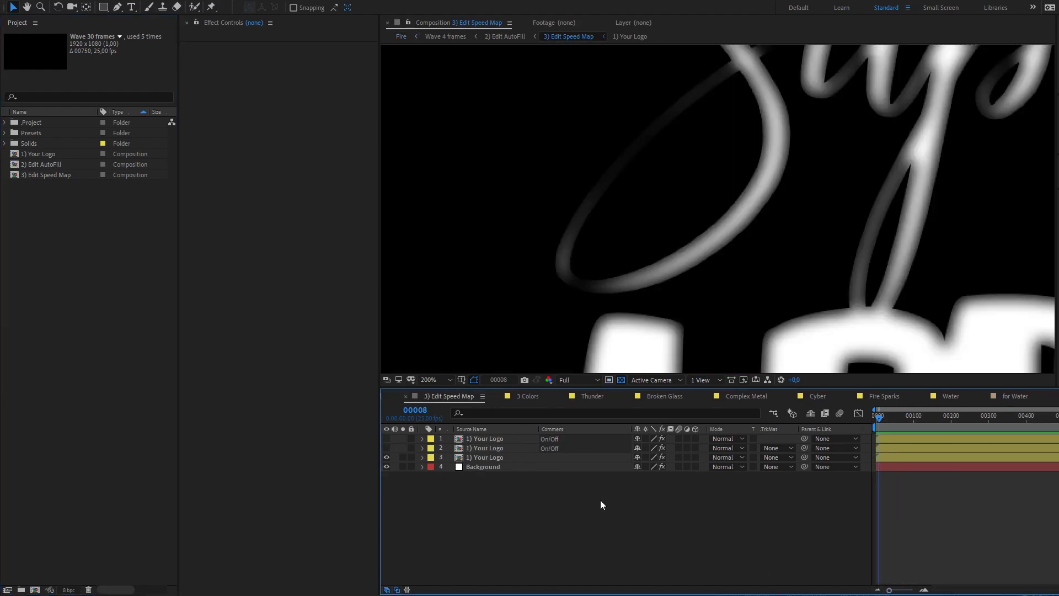
{"action": "scroll", "coordinate": [695, 290], "scroll_direction": "down", "scroll_amount": 2}
{"action": "left_click_drag", "start_coordinate": [757, 301], "coordinate": [585, 259]}
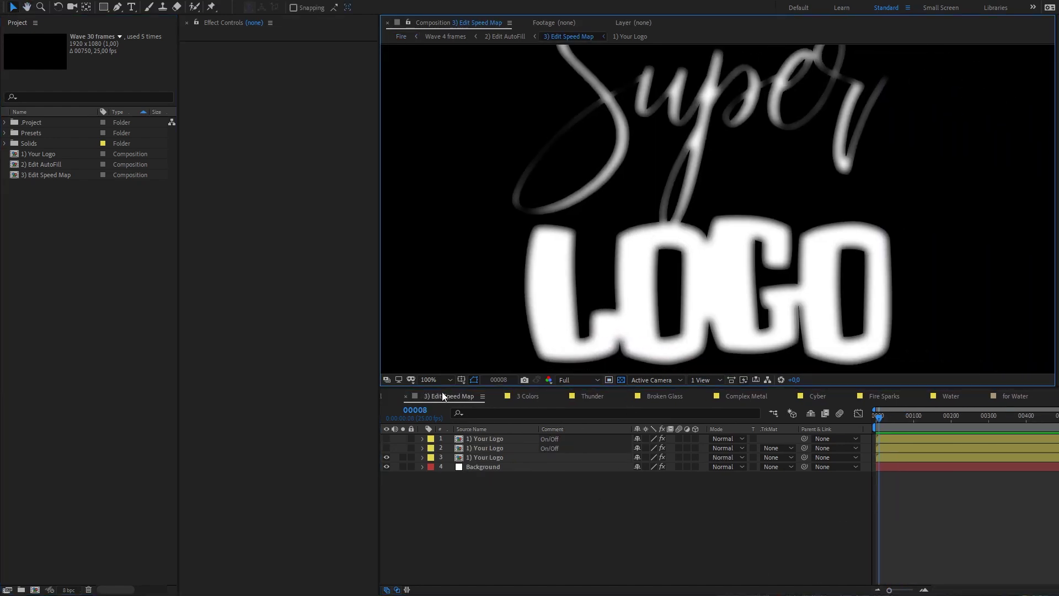
Step: Close all preset composition timelines, keeping only 1) Your Logo, 2) Edit AutoFill and 3) Edit Speed Map open
{"action": "left_click", "coordinate": [496, 396]}
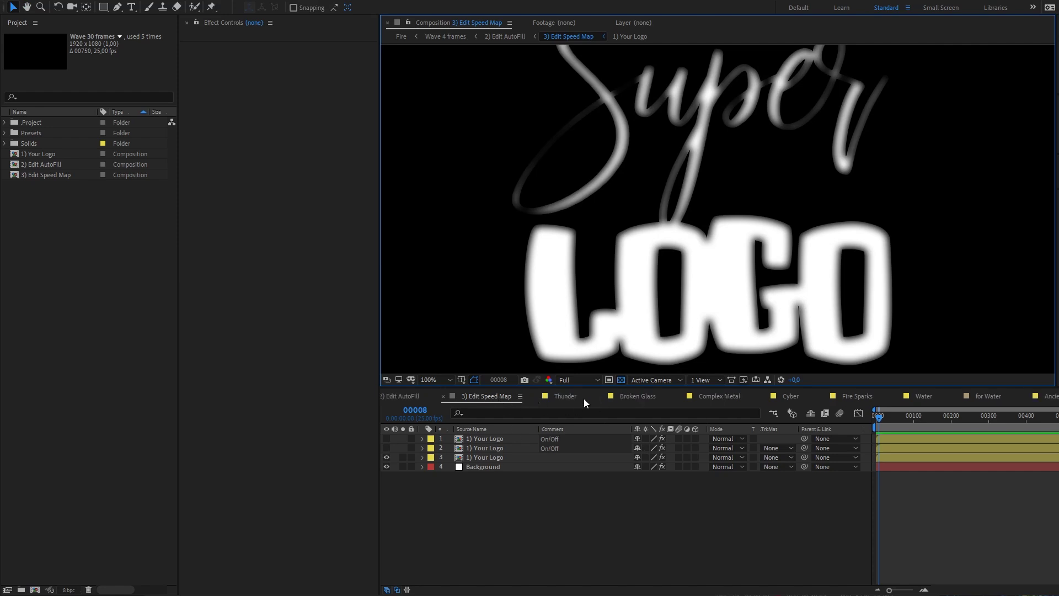
{"action": "left_click", "coordinate": [536, 396]}
{"action": "left_click", "coordinate": [603, 396]}
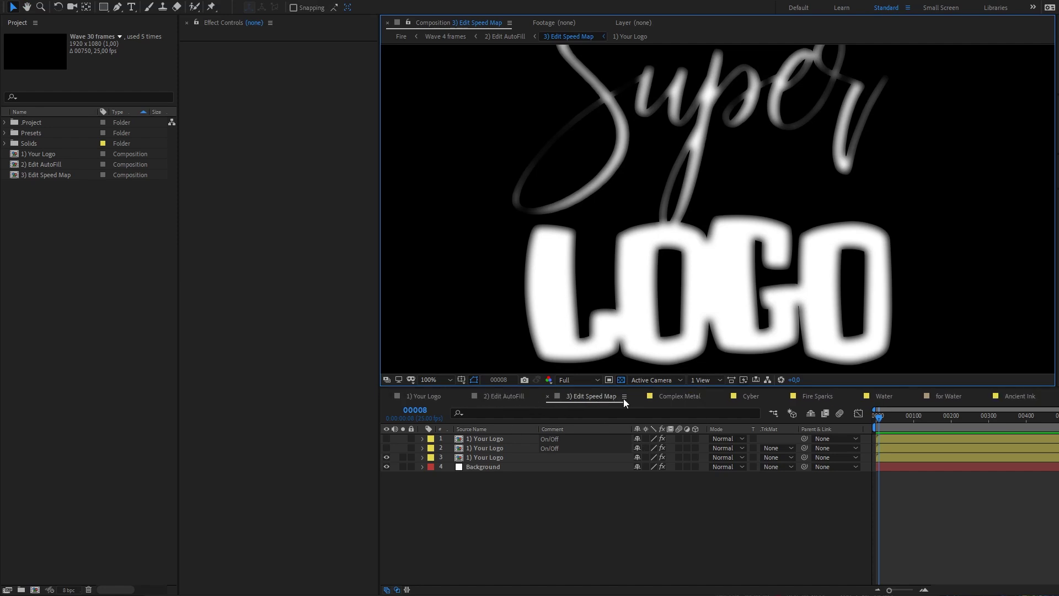
{"action": "left_click", "coordinate": [640, 396]}
{"action": "left_click", "coordinate": [640, 397]}
{"action": "left_click", "coordinate": [640, 396]}
{"action": "left_click", "coordinate": [639, 396]}
{"action": "left_click", "coordinate": [640, 397]}
{"action": "left_click", "coordinate": [640, 397]}
{"action": "left_click", "coordinate": [640, 397]}
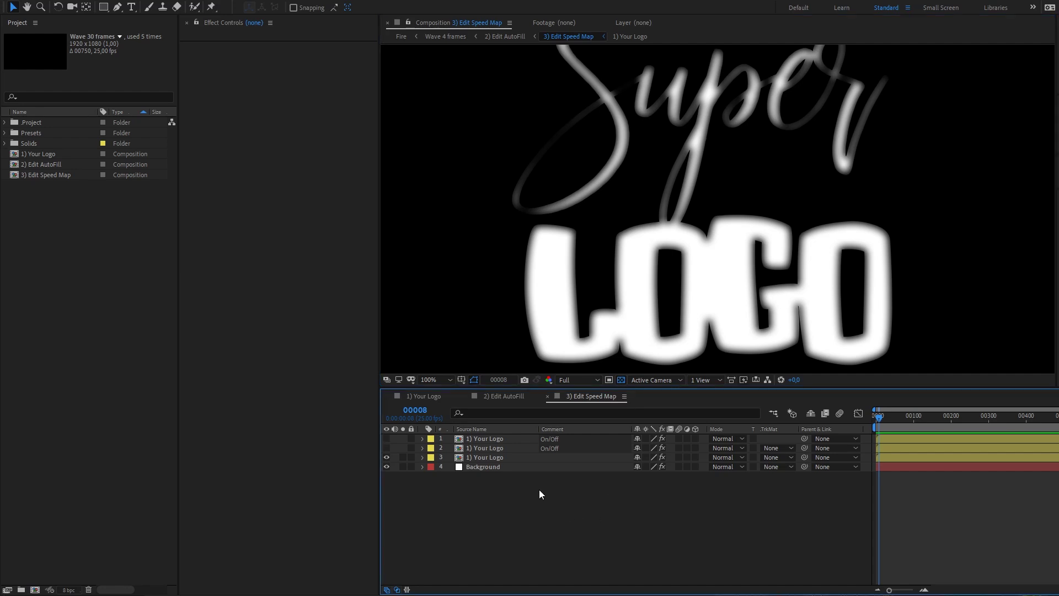
Step: Open the 2) Edit AutoFill composition, reveal its hidden shy layer and deselect everything
{"action": "left_click", "coordinate": [504, 396]}
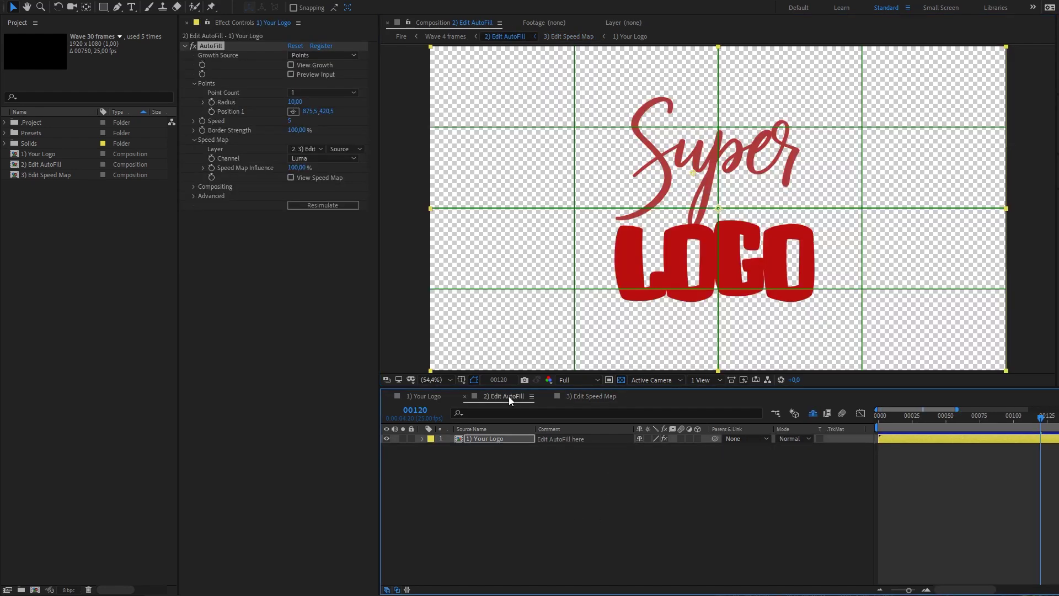
{"action": "left_click", "coordinate": [815, 415]}
{"action": "left_click", "coordinate": [557, 521]}
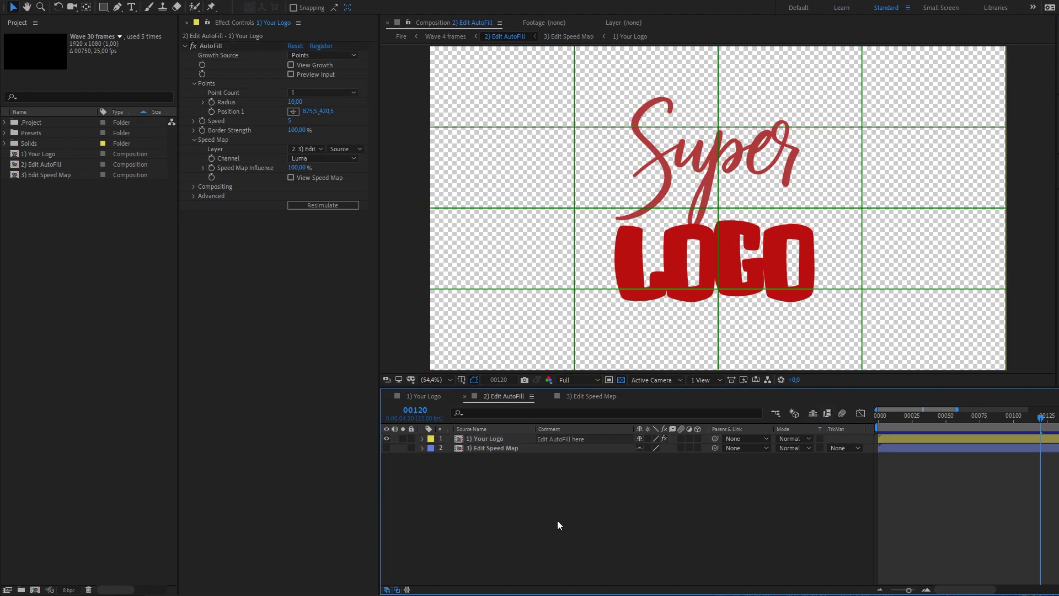
Step: Duplicate the 1) Your Logo layer in 2) Edit AutoFill and delete the copy
{"action": "left_click", "coordinate": [499, 447]}
{"action": "left_click", "coordinate": [502, 439]}
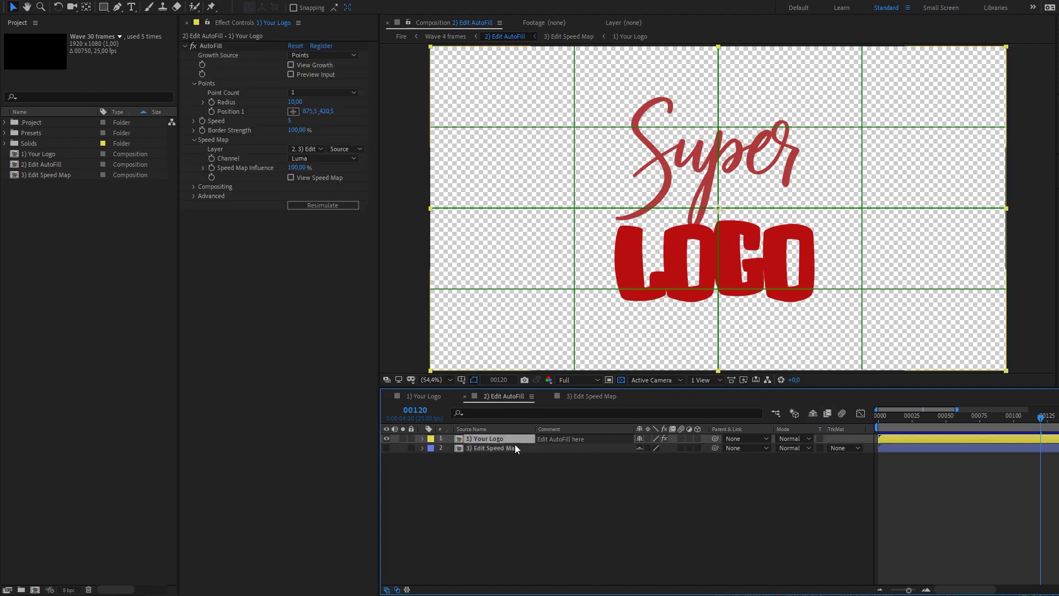
{"action": "key", "text": "ctrl+d"}
{"action": "left_click", "coordinate": [494, 435]}
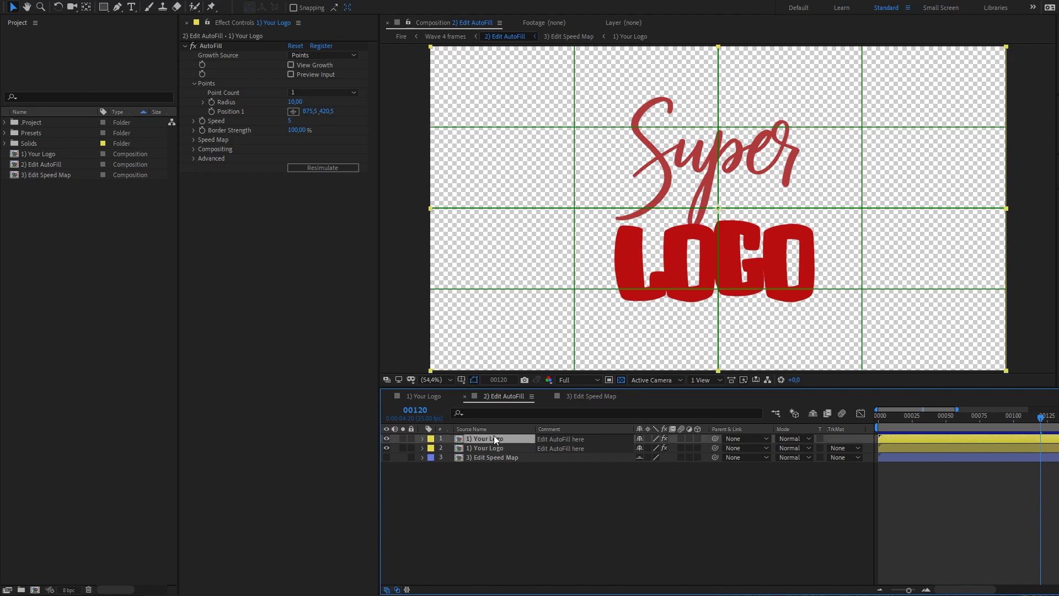
{"action": "key", "text": "Delete"}
Step: In the 3) Edit Speed Map composition, hide the third 1) Your Logo layer and show the topmost one
{"action": "left_click", "coordinate": [509, 448]}
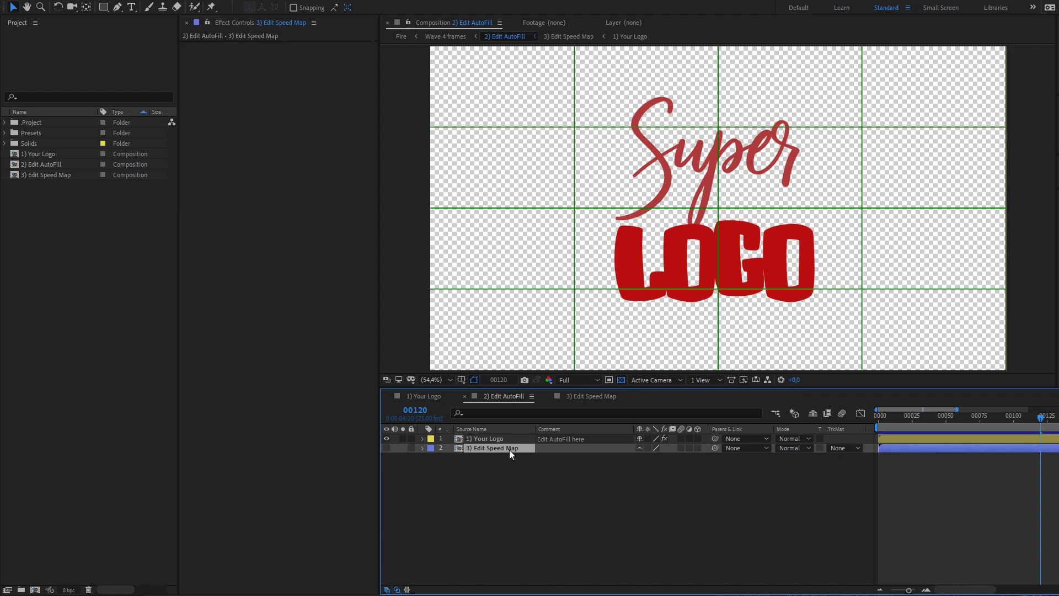
{"action": "left_click", "coordinate": [587, 397]}
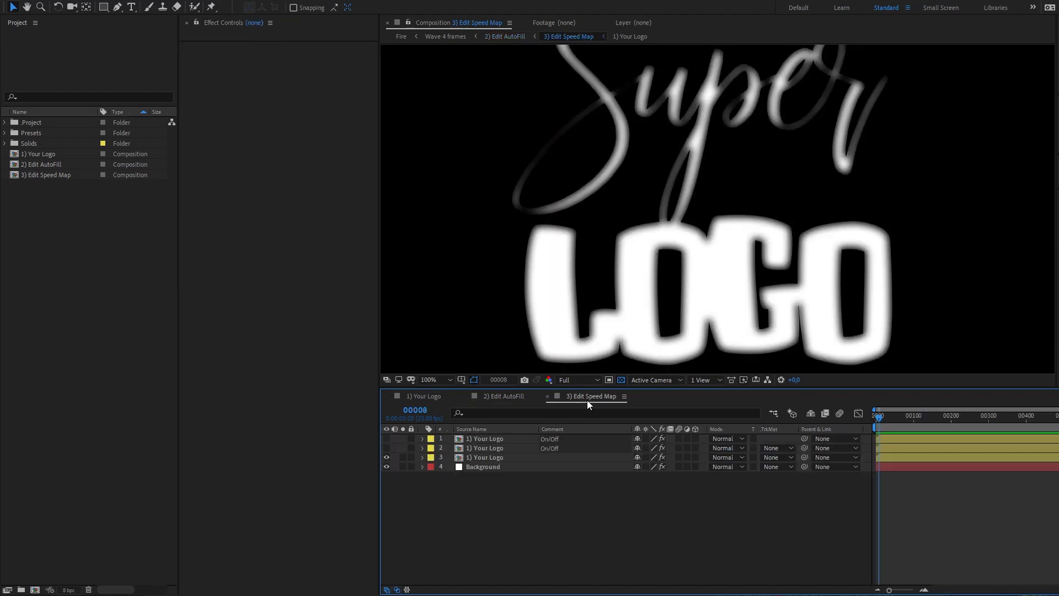
{"action": "left_click", "coordinate": [386, 457]}
{"action": "left_click", "coordinate": [387, 437]}
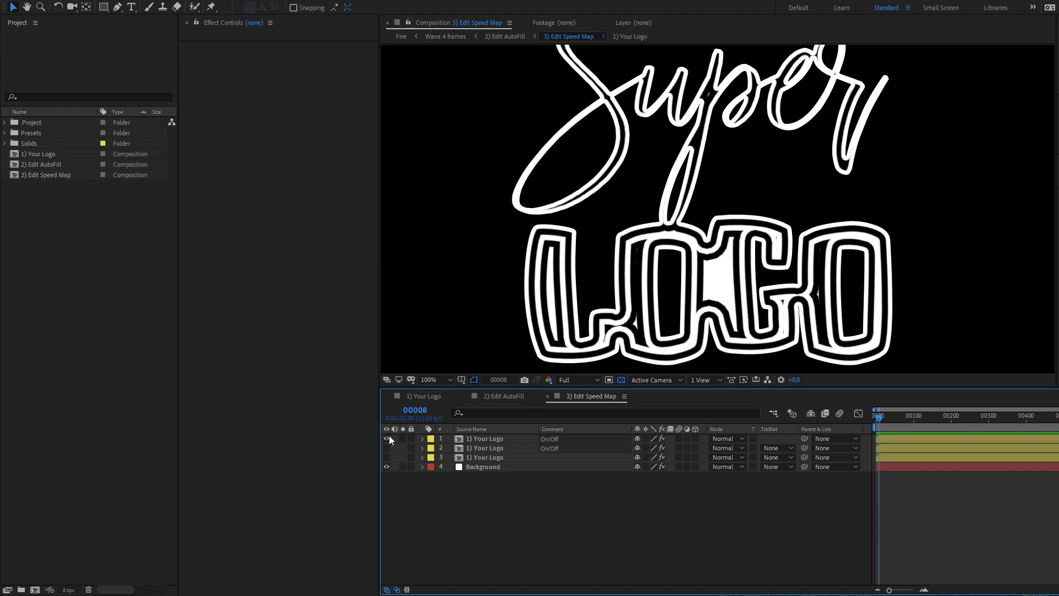
Step: Examine the topmost logo layer's outline pattern up close and expand its Layer Styles to reveal the Inner Glow
{"action": "left_click", "coordinate": [502, 438]}
{"action": "scroll", "coordinate": [740, 292], "scroll_direction": "down", "scroll_amount": 2}
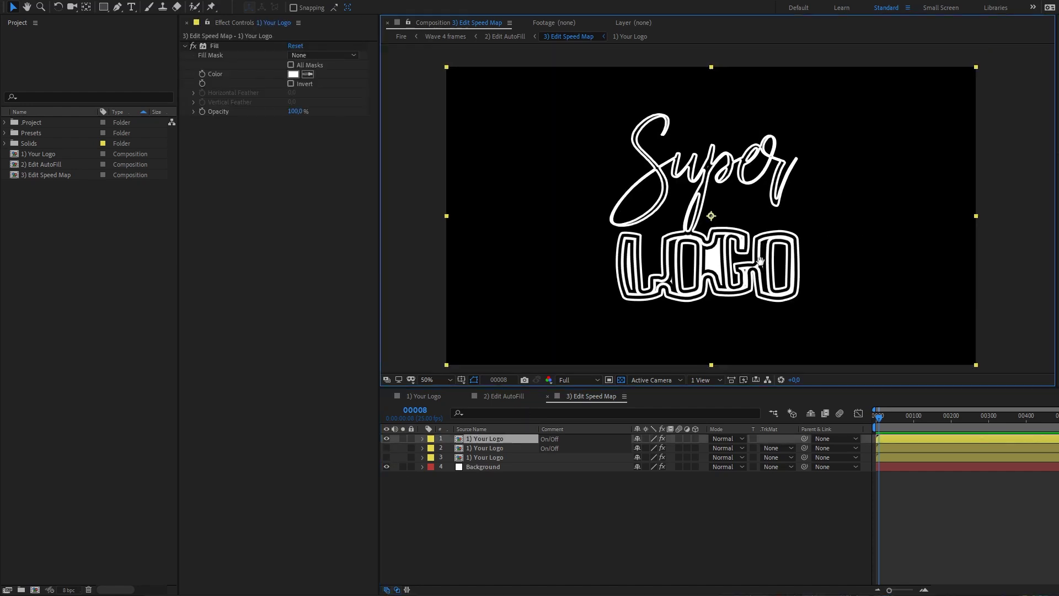
{"action": "scroll", "coordinate": [734, 311], "scroll_direction": "up", "scroll_amount": 2}
{"action": "left_click_drag", "start_coordinate": [722, 334], "coordinate": [726, 203]}
{"action": "left_click", "coordinate": [422, 438]}
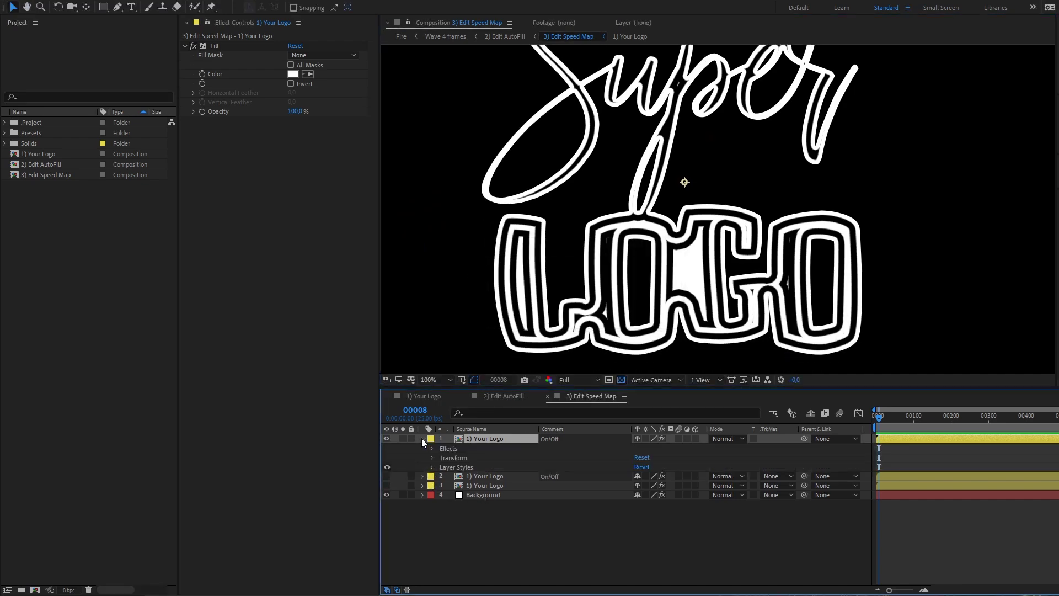
{"action": "left_click", "coordinate": [432, 467]}
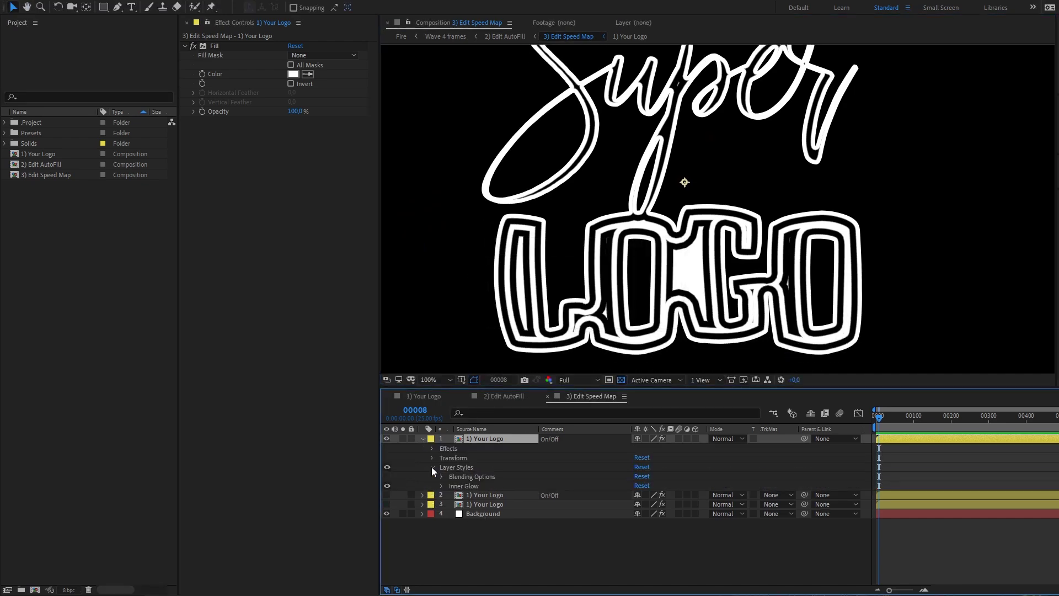
{"action": "left_click", "coordinate": [386, 488]}
Step: In 2) Edit AutoFill, check the layer and source options of the 1) Your Logo layer's AutoFill Speed Map
{"action": "left_click", "coordinate": [502, 395]}
{"action": "left_click", "coordinate": [584, 398]}
{"action": "left_click", "coordinate": [502, 395]}
{"action": "left_click", "coordinate": [488, 440]}
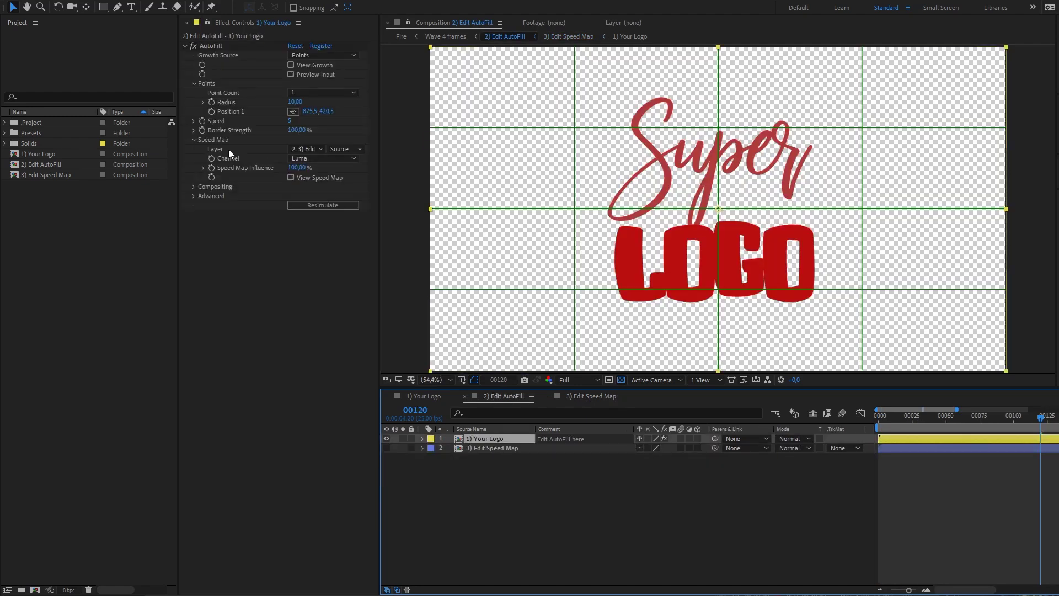
{"action": "left_click", "coordinate": [315, 148]}
{"action": "left_click", "coordinate": [326, 134]}
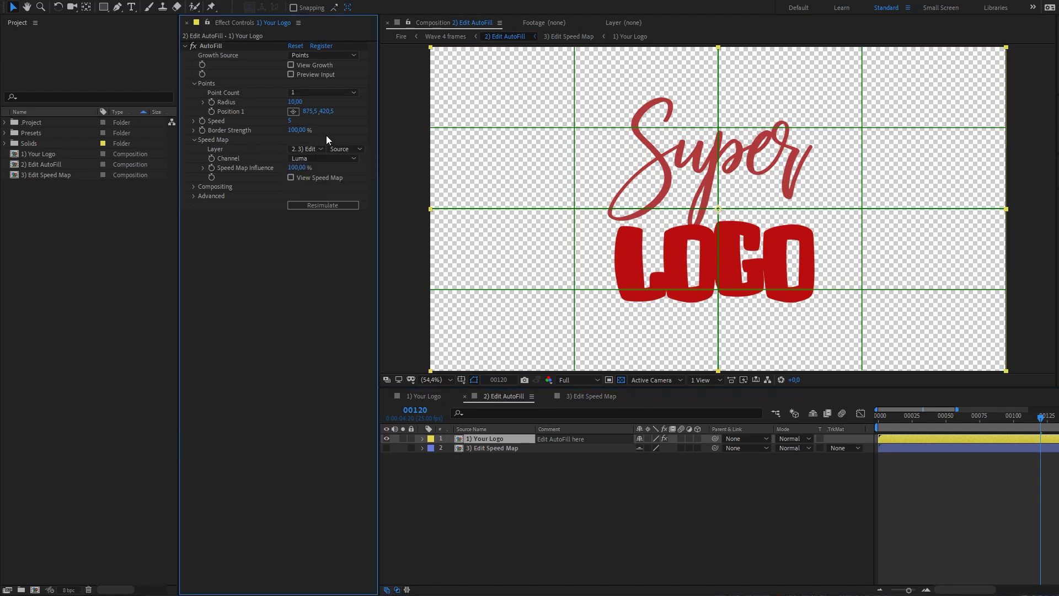
{"action": "left_click", "coordinate": [355, 151]}
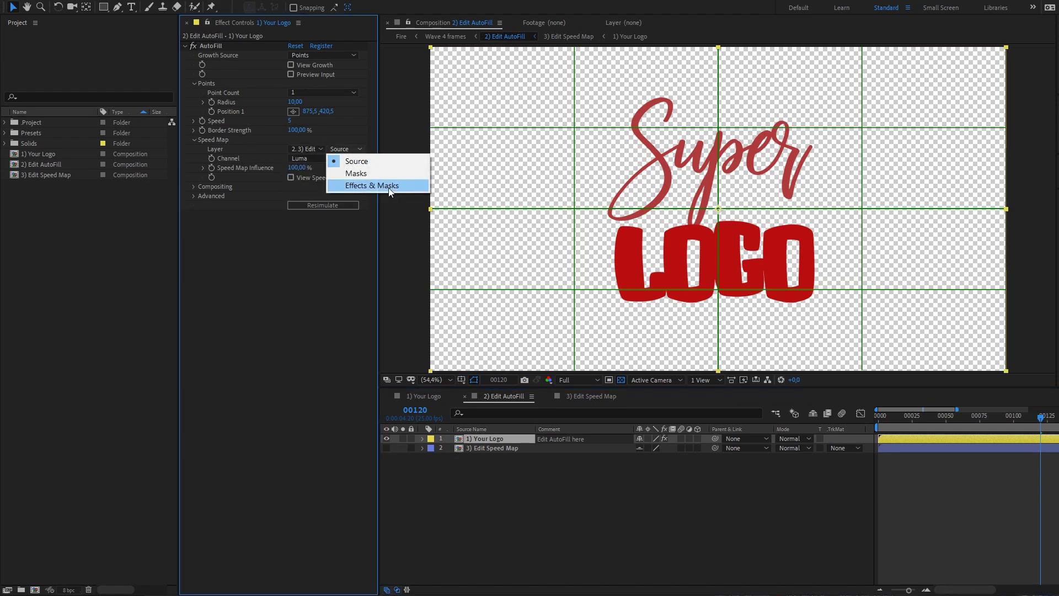
{"action": "left_click", "coordinate": [516, 543]}
Step: Compare the outlined speed map with the filled logo by alternating between 3) Edit Speed Map and 2) Edit AutoFill
{"action": "left_click", "coordinate": [595, 398]}
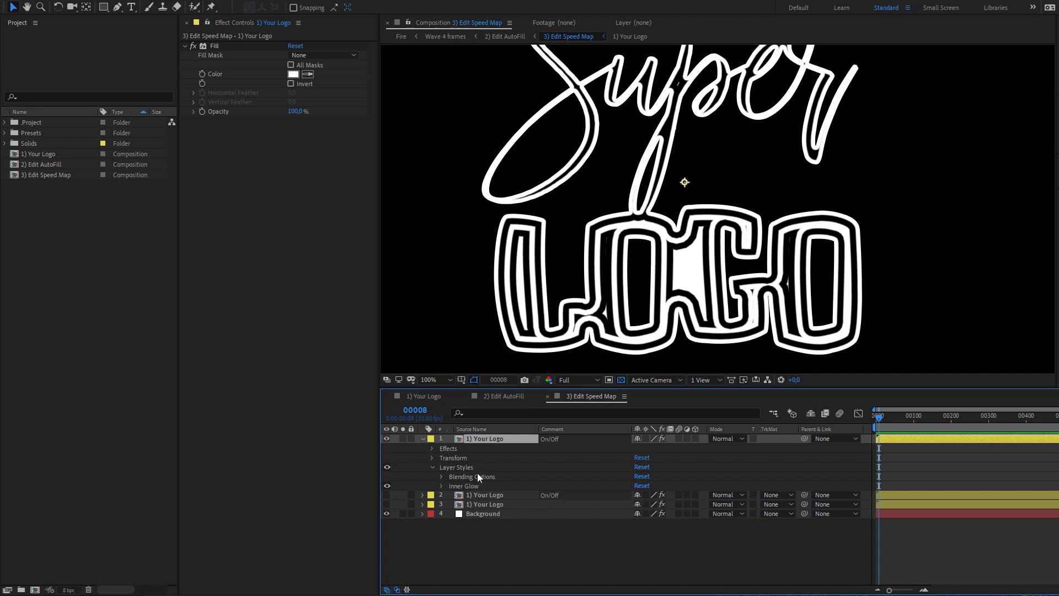
{"action": "key", "text": "comma"}
{"action": "key", "text": "comma"}
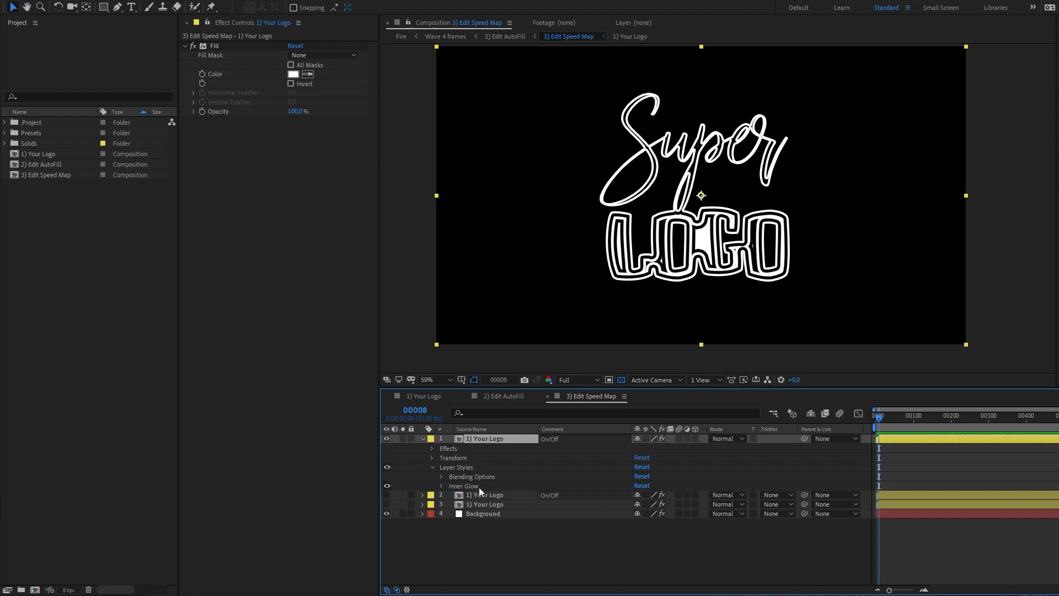
{"action": "left_click", "coordinate": [521, 395]}
{"action": "left_click", "coordinate": [579, 395]}
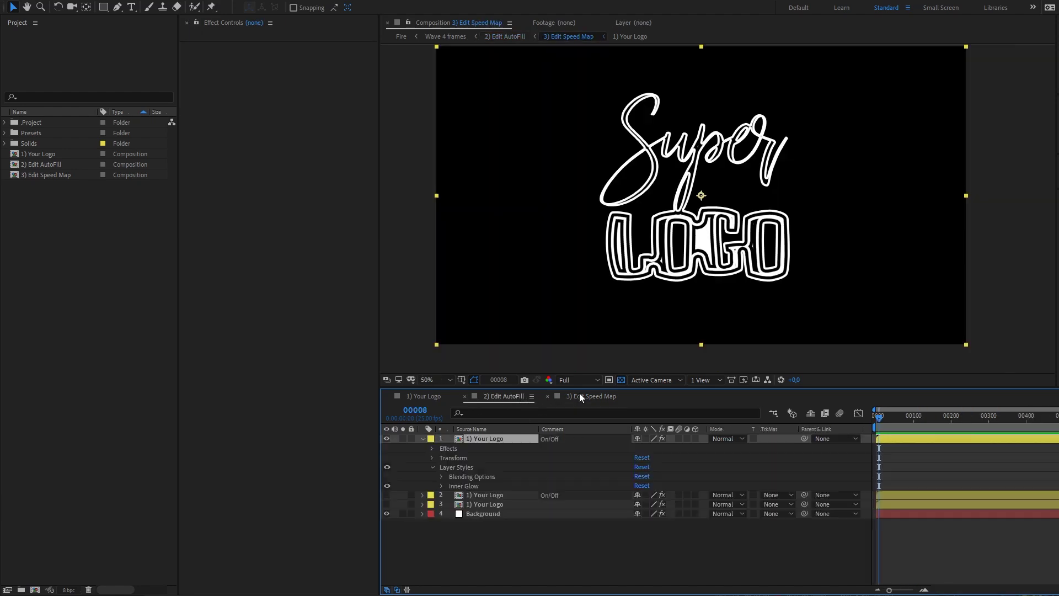
{"action": "left_click", "coordinate": [515, 396]}
{"action": "left_click", "coordinate": [581, 397]}
{"action": "left_click", "coordinate": [513, 395]}
{"action": "left_click", "coordinate": [580, 396]}
{"action": "left_click", "coordinate": [510, 396]}
{"action": "left_click", "coordinate": [594, 396]}
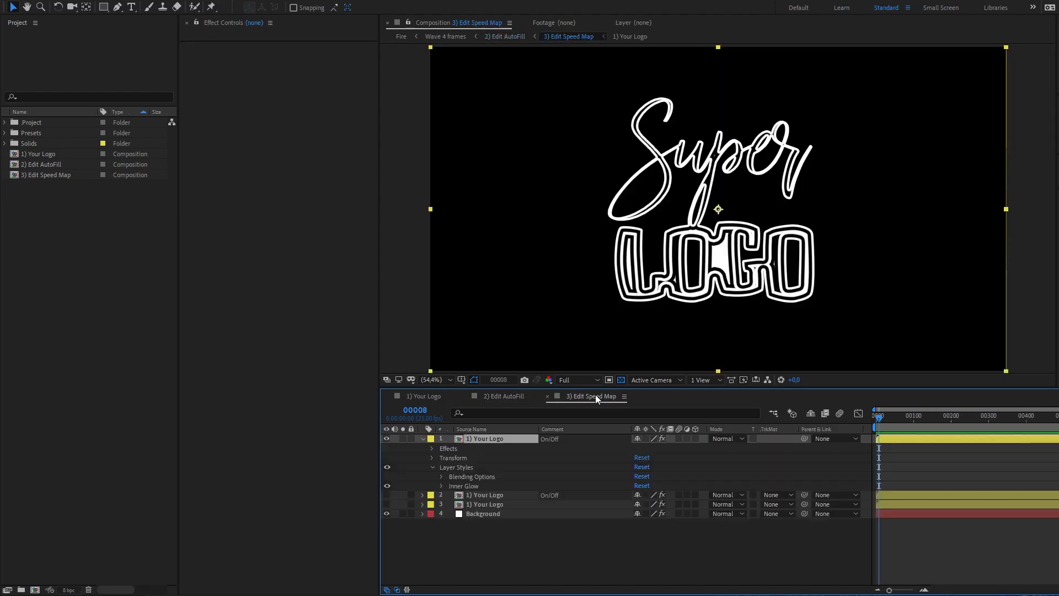
{"action": "left_click", "coordinate": [510, 396]}
{"action": "left_click", "coordinate": [589, 396]}
{"action": "left_click", "coordinate": [485, 396]}
{"action": "left_click", "coordinate": [560, 395]}
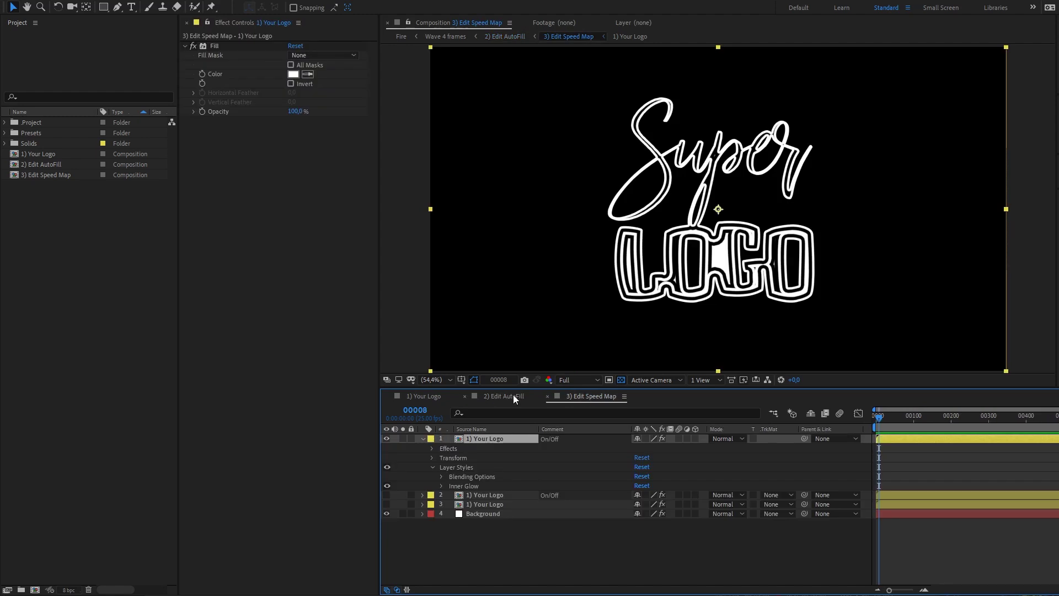
{"action": "left_click", "coordinate": [508, 394]}
{"action": "left_click", "coordinate": [578, 398]}
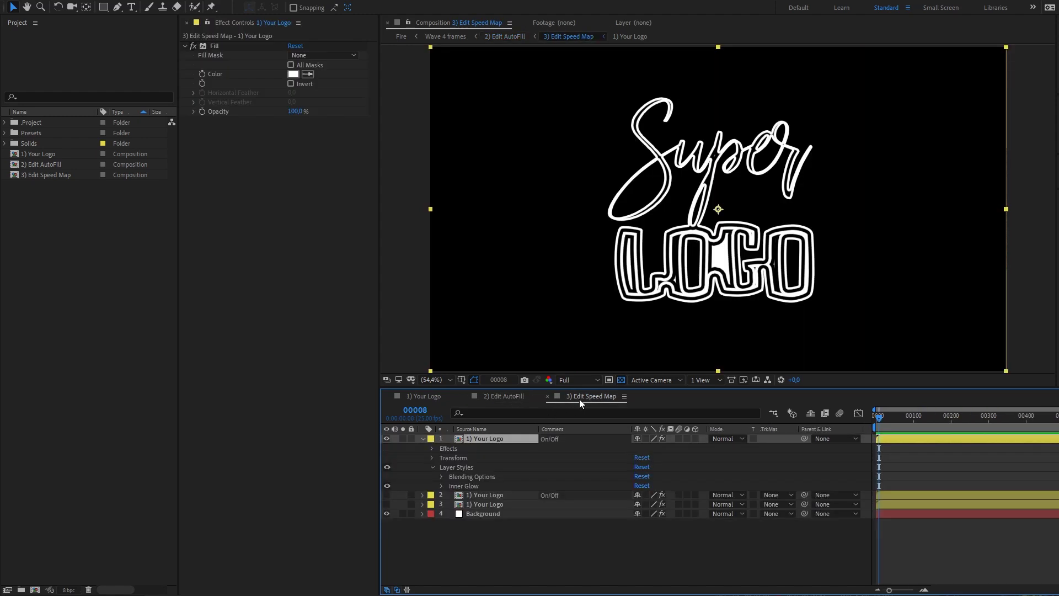
Step: Collapse the topmost logo layer's properties, deselect it and compare the speed map with the AutoFill result once more
{"action": "left_click", "coordinate": [422, 439]}
{"action": "left_click", "coordinate": [545, 507]}
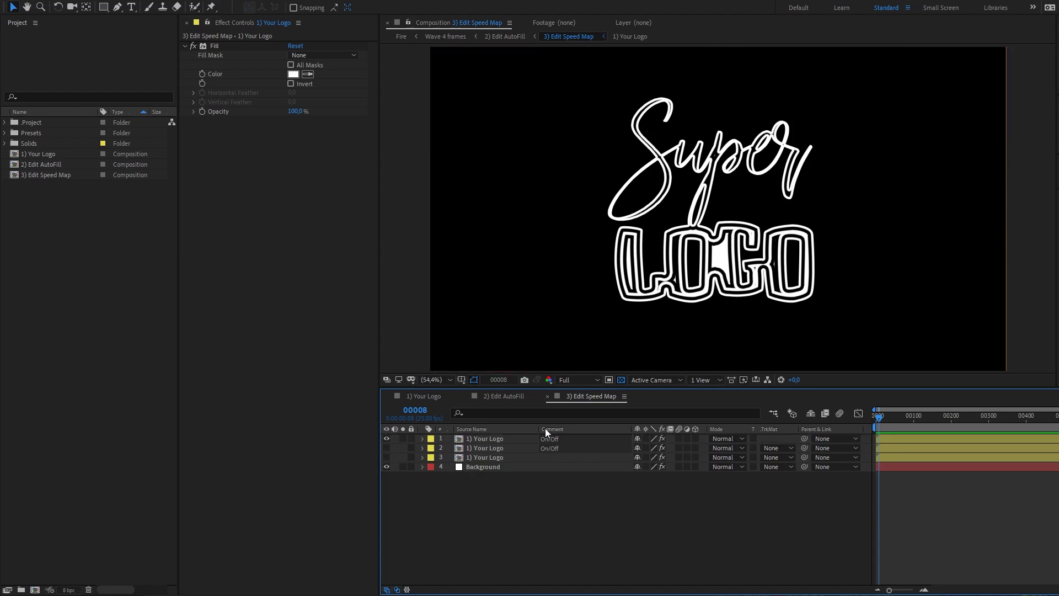
{"action": "left_click", "coordinate": [515, 402]}
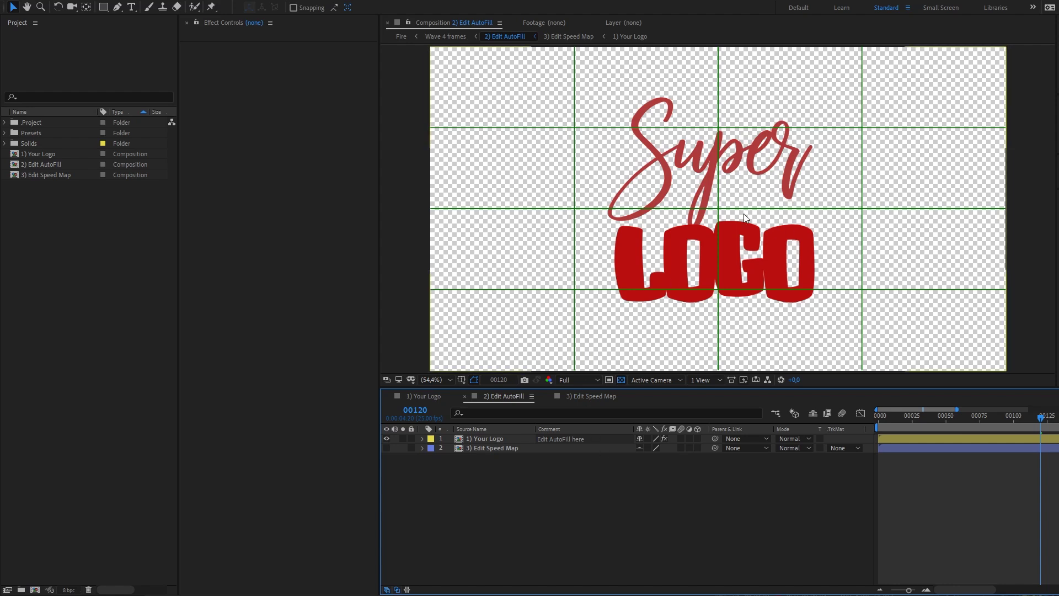
{"action": "left_click", "coordinate": [590, 397]}
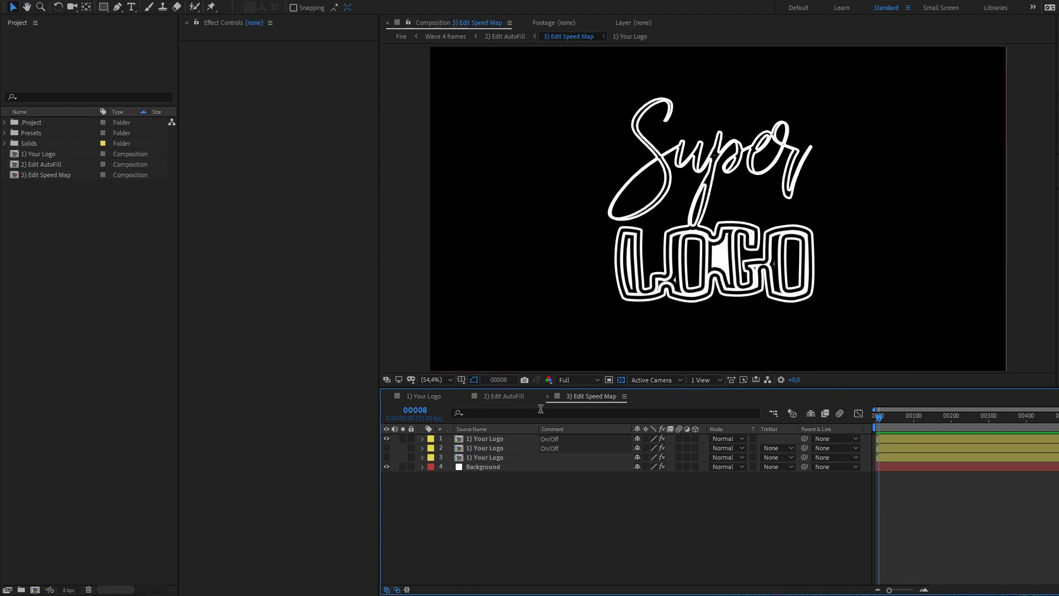
{"action": "left_click", "coordinate": [499, 395]}
{"action": "left_click", "coordinate": [575, 395]}
{"action": "left_click", "coordinate": [496, 395]}
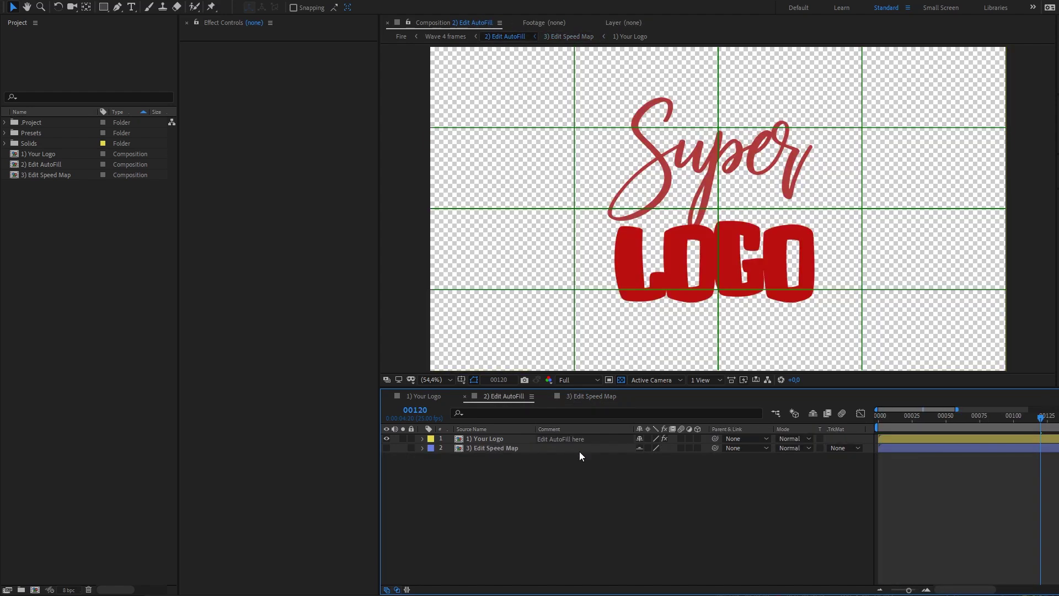
Step: In 3) Edit Speed Map, toggle the topmost logo layer's Inner Glow off and on and expand its settings
{"action": "left_click", "coordinate": [591, 395]}
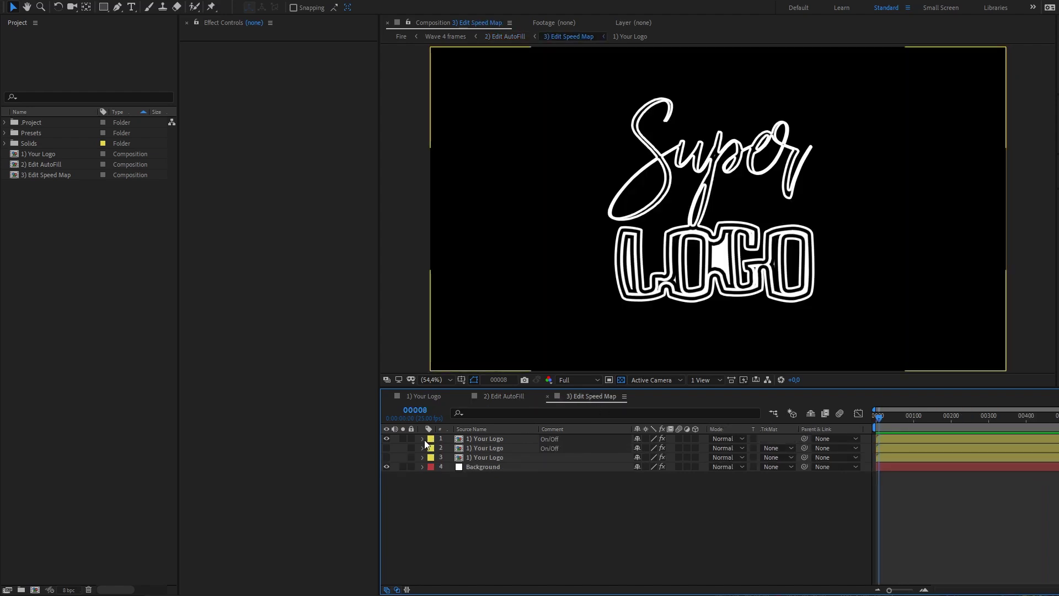
{"action": "left_click", "coordinate": [423, 439]}
{"action": "left_click", "coordinate": [386, 486]}
{"action": "left_click", "coordinate": [386, 486]}
{"action": "left_click", "coordinate": [441, 486]}
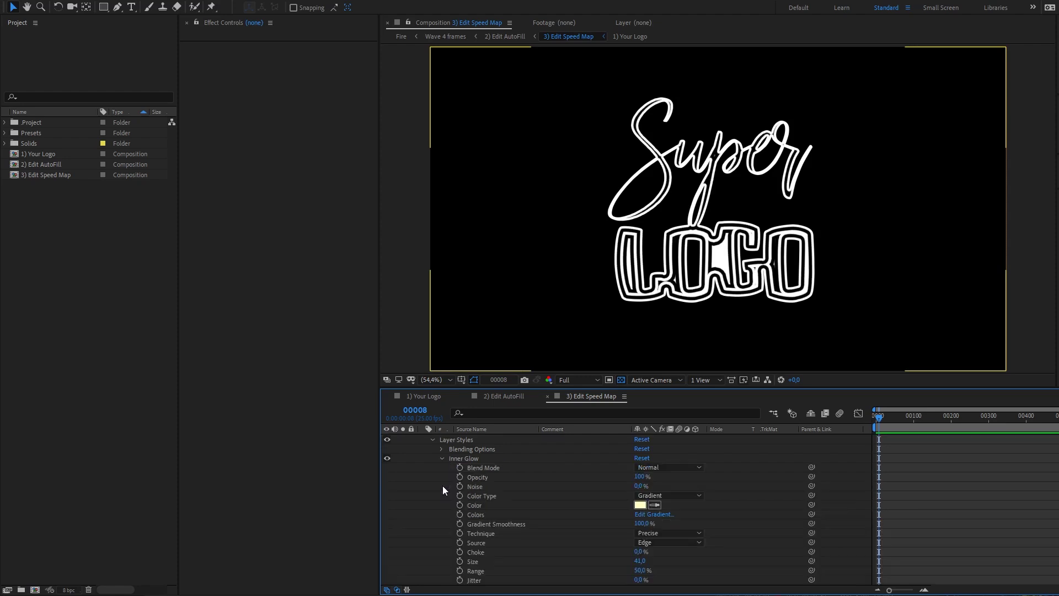
Step: Try Single Color as the Inner Glow's color type, inspect the logo at 100% zoom and restore Gradient
{"action": "left_click", "coordinate": [679, 495]}
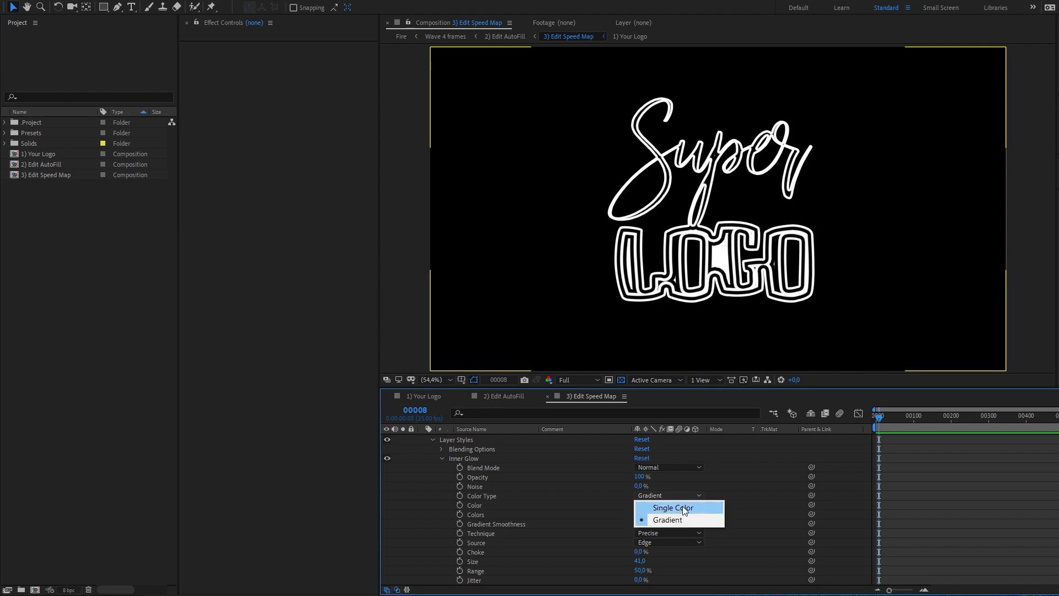
{"action": "left_click", "coordinate": [682, 507]}
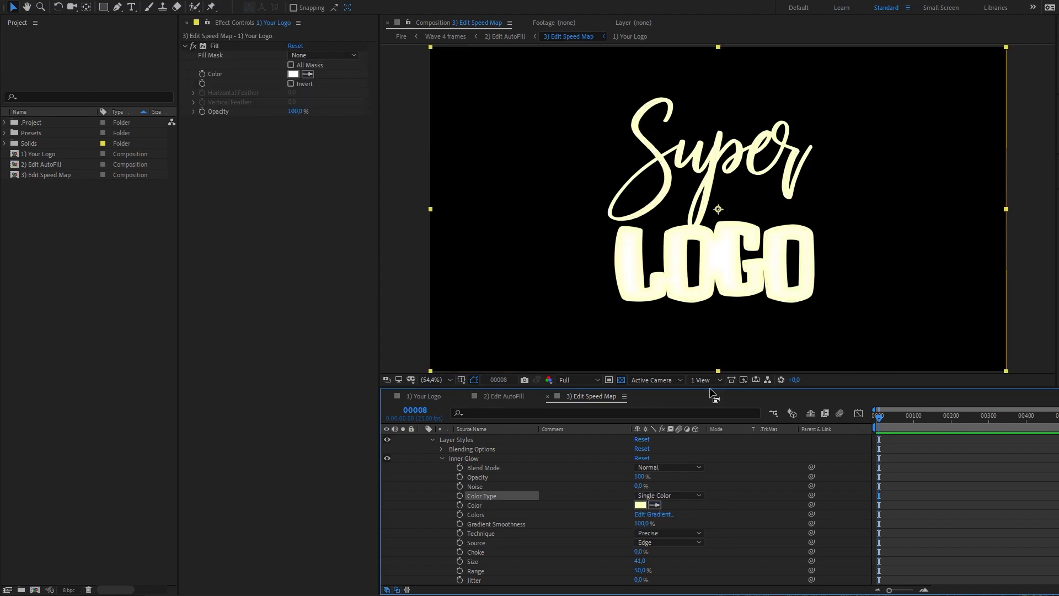
{"action": "key", "text": "slash"}
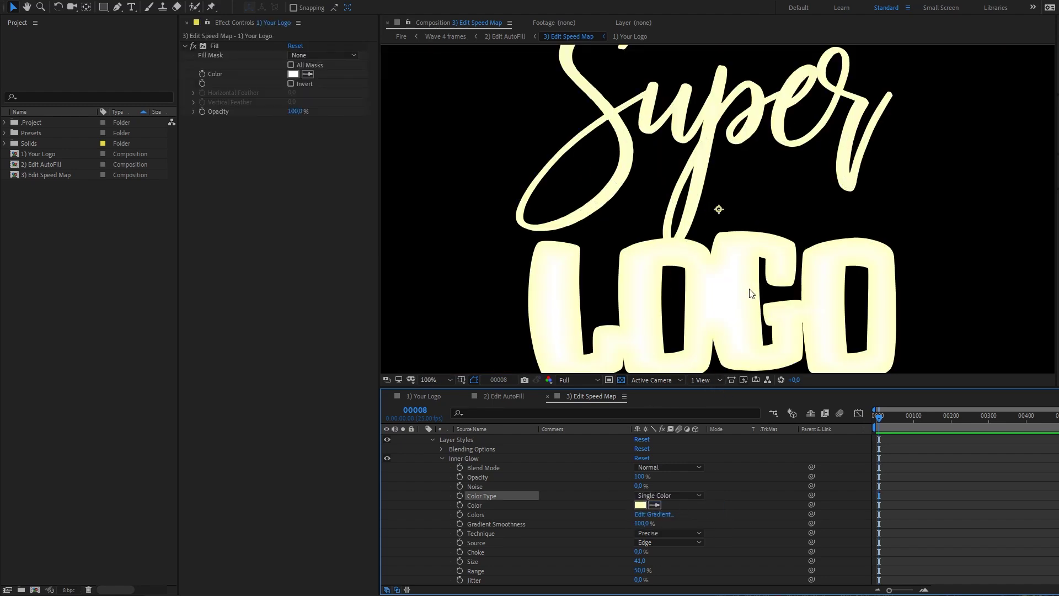
{"action": "left_click", "coordinate": [693, 496]}
{"action": "left_click", "coordinate": [695, 519]}
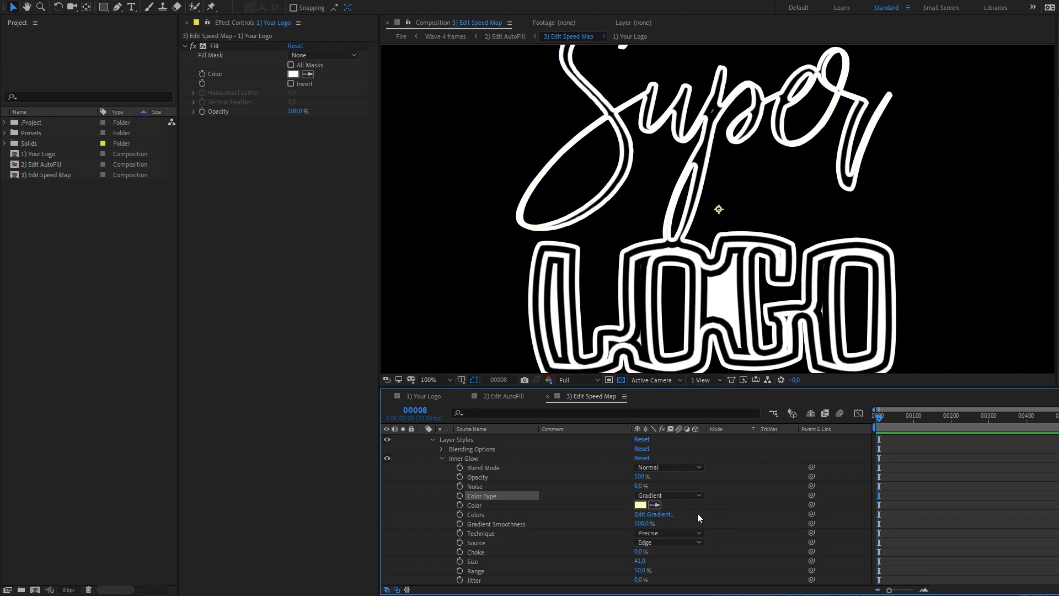
Step: Open the Inner Glow's gradient for editing, inspect its black and white color stops and accept the dialog
{"action": "left_click", "coordinate": [666, 514]}
{"action": "left_click_drag", "start_coordinate": [204, 216], "coordinate": [687, 232]}
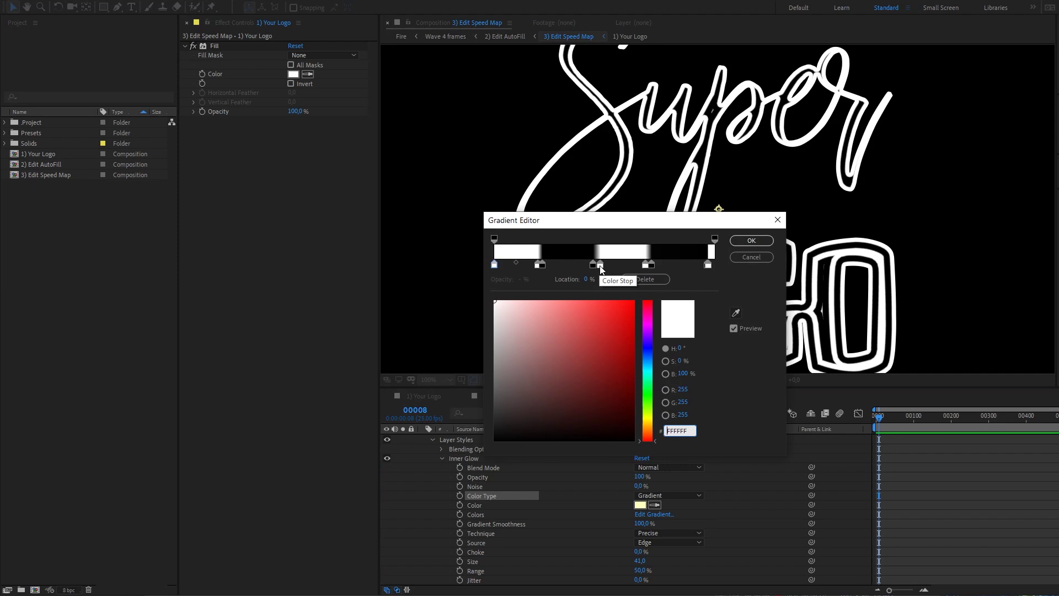
{"action": "left_click", "coordinate": [543, 266]}
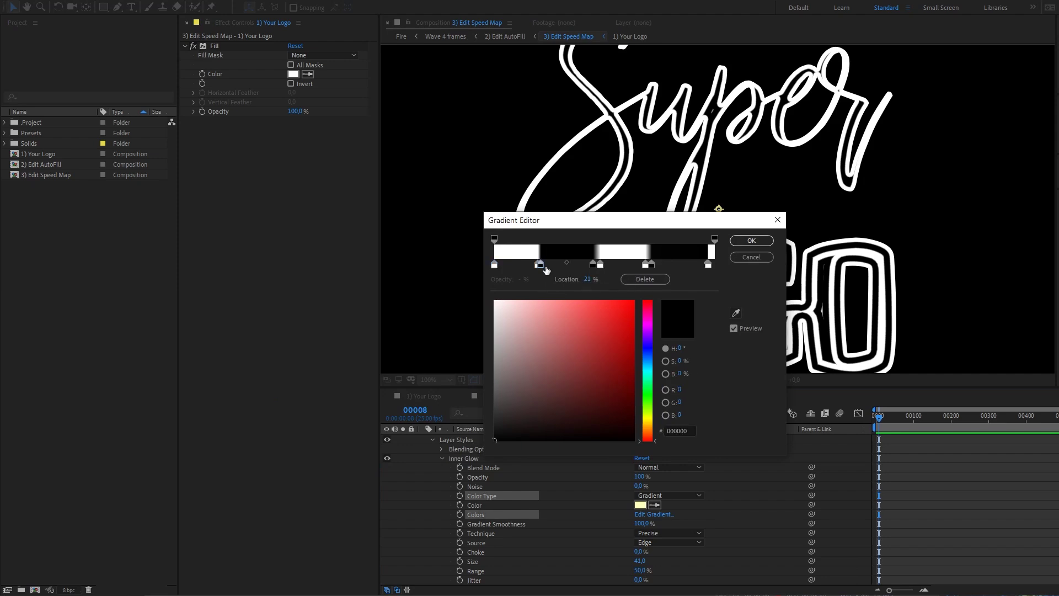
{"action": "left_click_drag", "start_coordinate": [593, 265], "coordinate": [598, 265]}
{"action": "left_click", "coordinate": [652, 265]}
{"action": "left_click", "coordinate": [751, 240]}
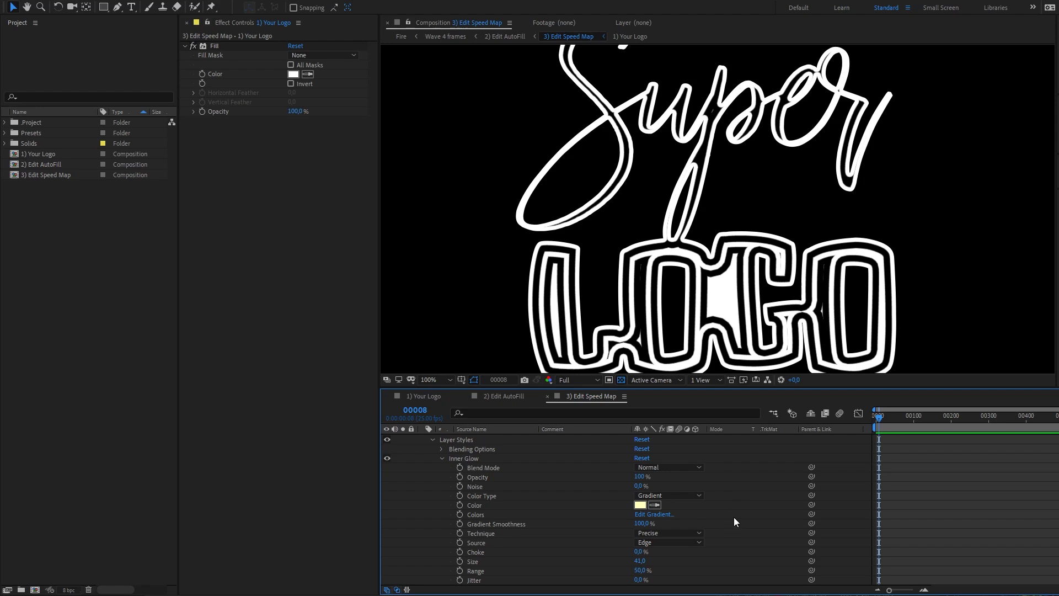
Step: Set the Inner Glow size of the topmost logo layer to 43
{"action": "scroll", "coordinate": [734, 516], "scroll_direction": "down", "scroll_amount": 3}
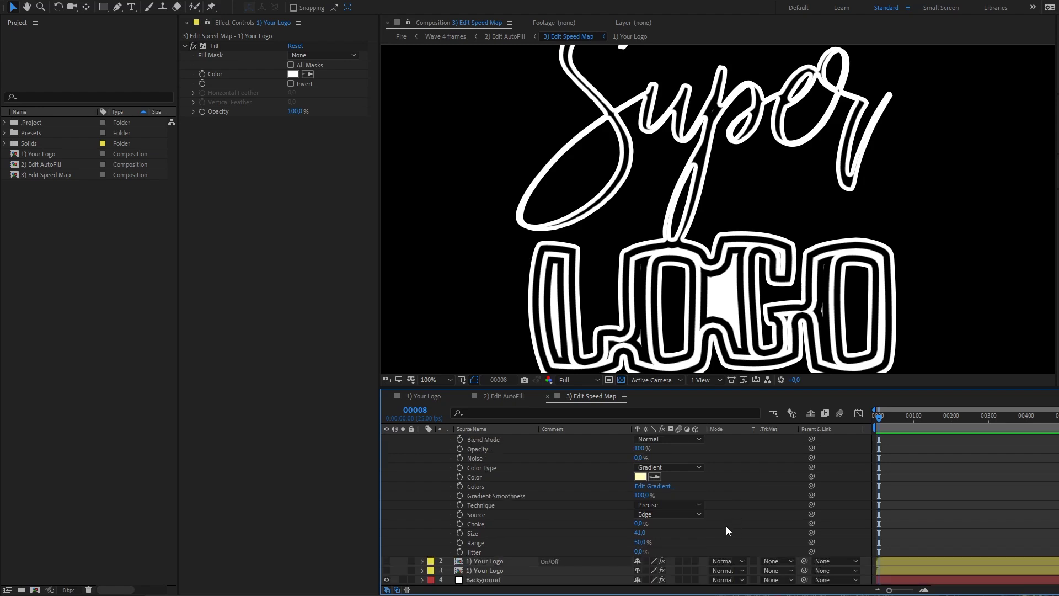
{"action": "mouse_move", "coordinate": [640, 533]}
{"action": "left_mouse_down"}
{"action": "mouse_move", "coordinate": [631, 538]}
{"action": "mouse_move", "coordinate": [656, 532]}
{"action": "left_mouse_up"}
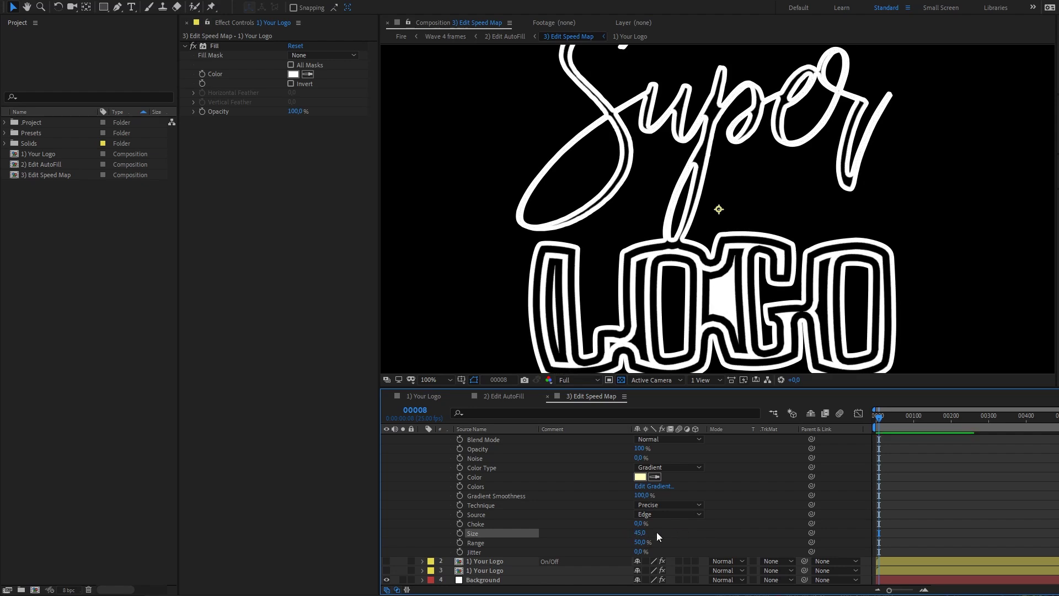
Step: Preview the 2) Edit AutoFill growth from frame 0, scrub to frame 52 and select the 1) Your Logo layer
{"action": "left_click", "coordinate": [503, 396]}
{"action": "left_click", "coordinate": [884, 417]}
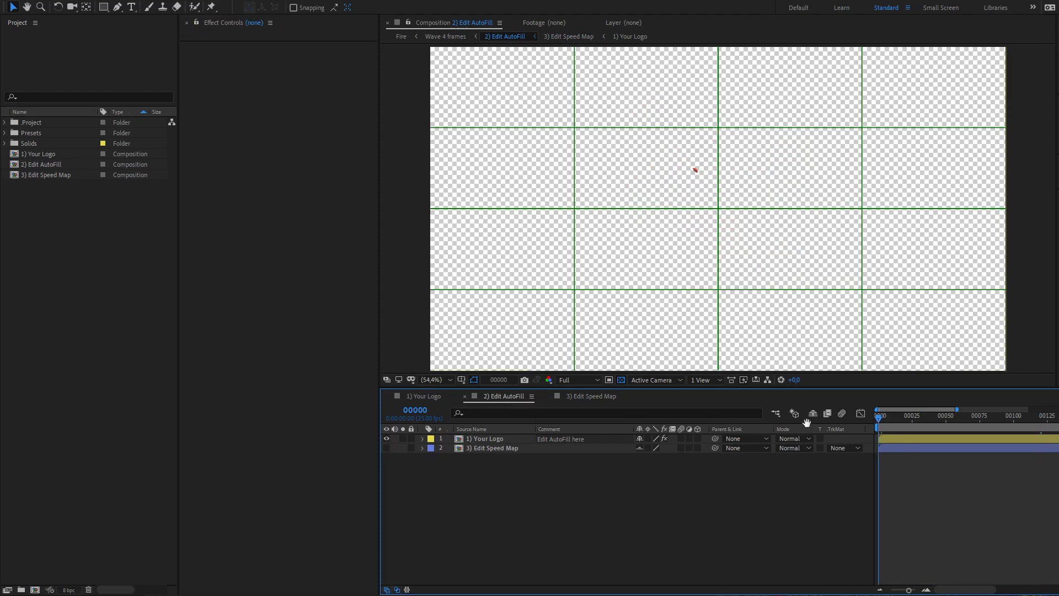
{"action": "key", "text": "space"}
{"action": "key", "text": "space"}
{"action": "scroll", "coordinate": [696, 278], "scroll_direction": "up", "scroll_amount": 1}
{"action": "scroll", "coordinate": [719, 313], "scroll_direction": "down", "scroll_amount": 1}
{"action": "mouse_move", "coordinate": [900, 421]}
{"action": "left_mouse_down"}
{"action": "mouse_move", "coordinate": [963, 423]}
{"action": "mouse_move", "coordinate": [935, 422]}
{"action": "mouse_move", "coordinate": [948, 419]}
{"action": "left_mouse_up"}
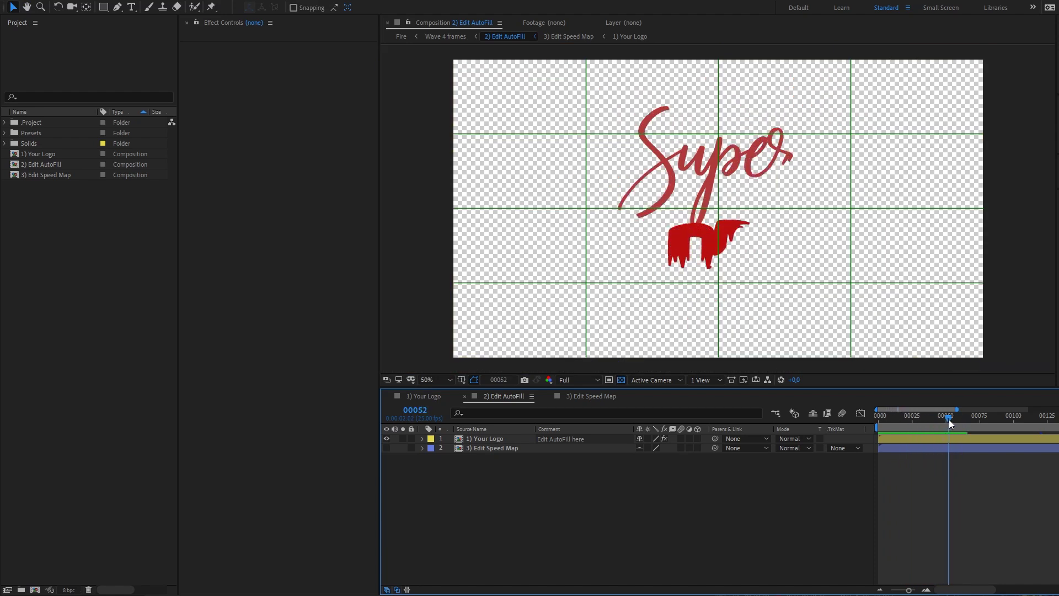
{"action": "left_click", "coordinate": [482, 438]}
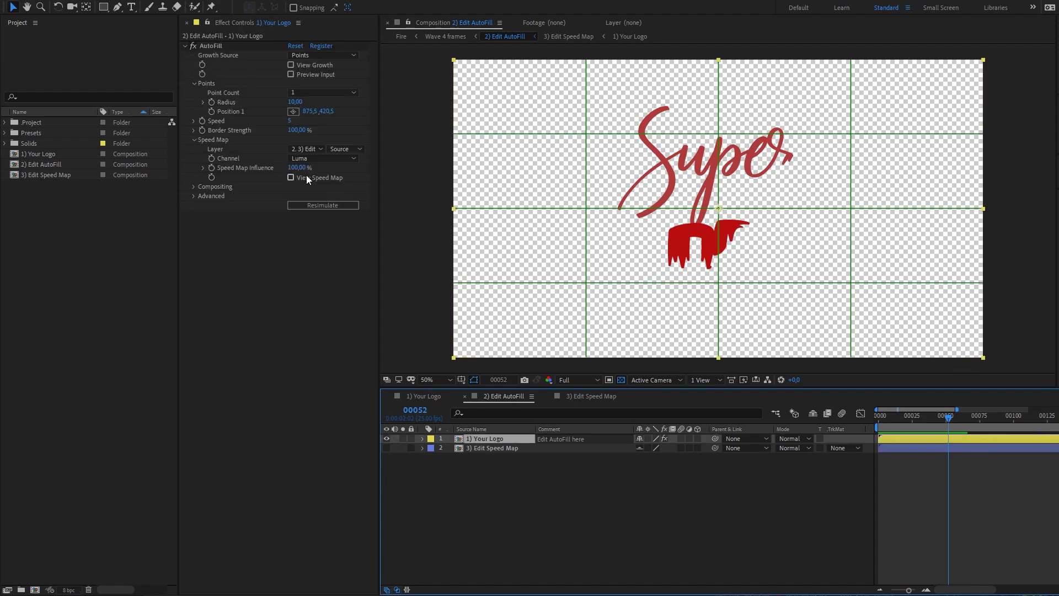
Step: Set the AutoFill Speed Map Influence to 177% on the 1) Your Logo layer and preview the growth from the timeline's start
{"action": "left_click_drag", "start_coordinate": [296, 167], "coordinate": [349, 173]}
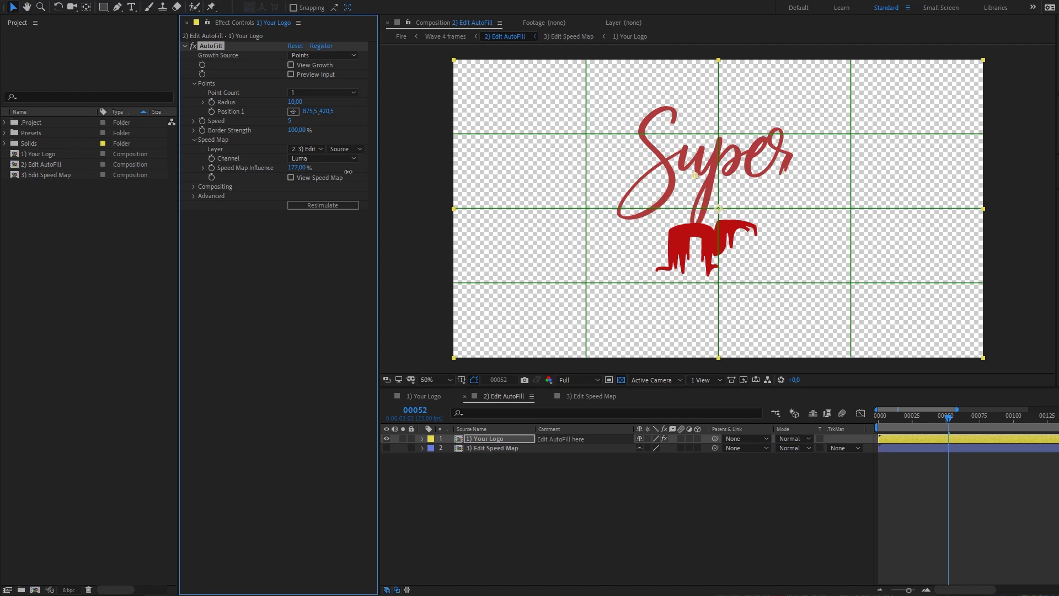
{"action": "left_click", "coordinate": [744, 513]}
{"action": "left_click", "coordinate": [876, 415]}
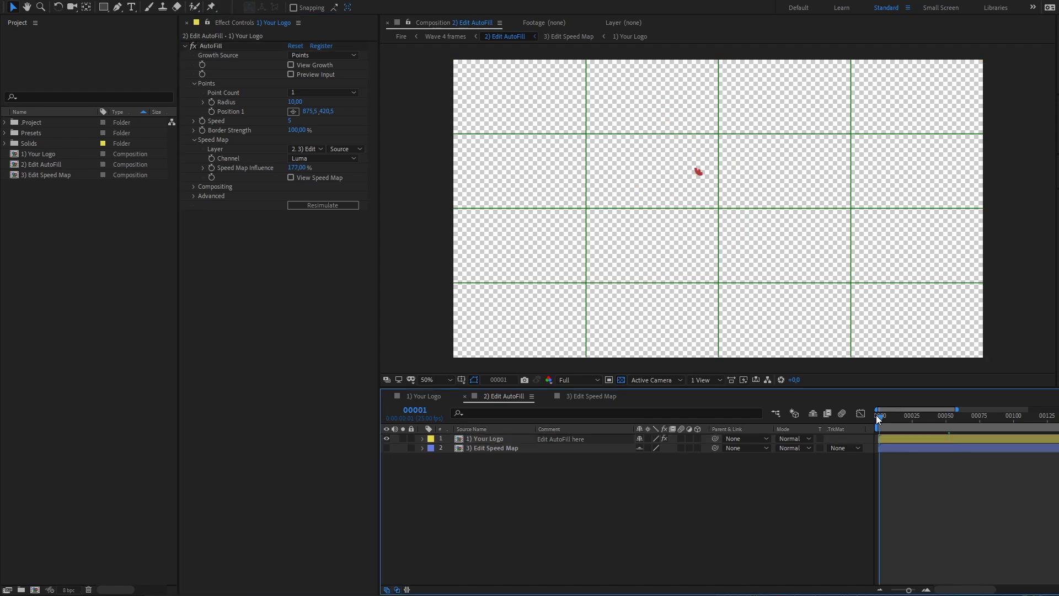
{"action": "key", "text": "space"}
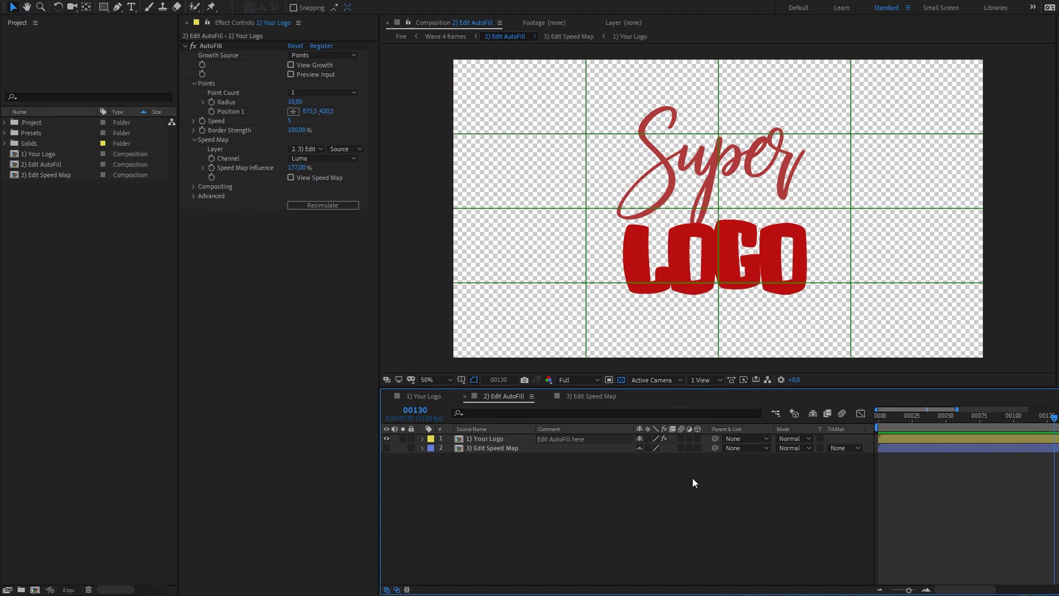
Step: Collapse the topmost logo layer's properties in the 3) Edit Speed Map composition and return to 2) Edit AutoFill
{"action": "left_click", "coordinate": [577, 396]}
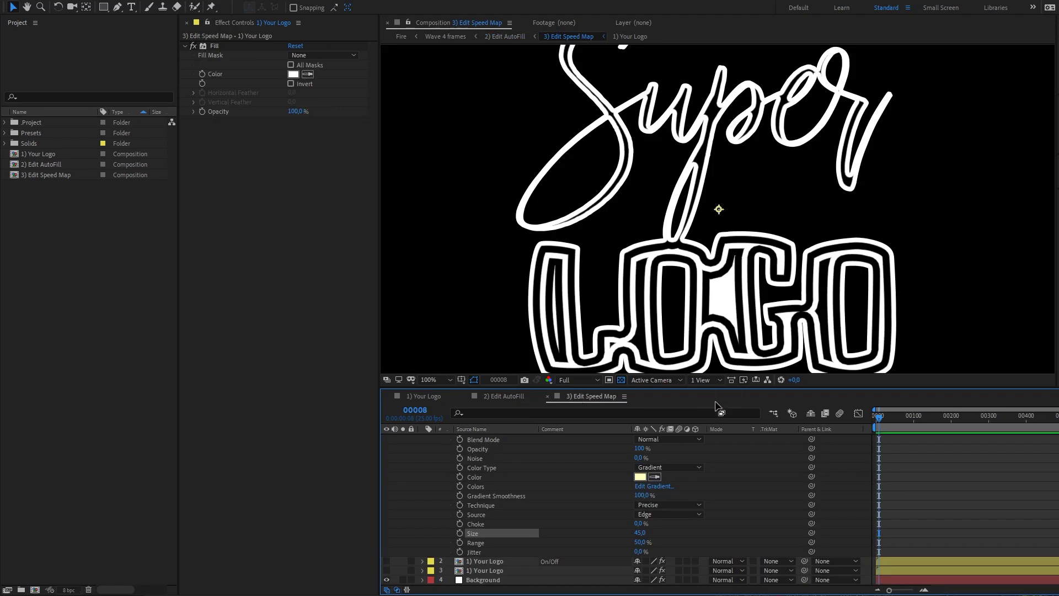
{"action": "left_click", "coordinate": [421, 439]}
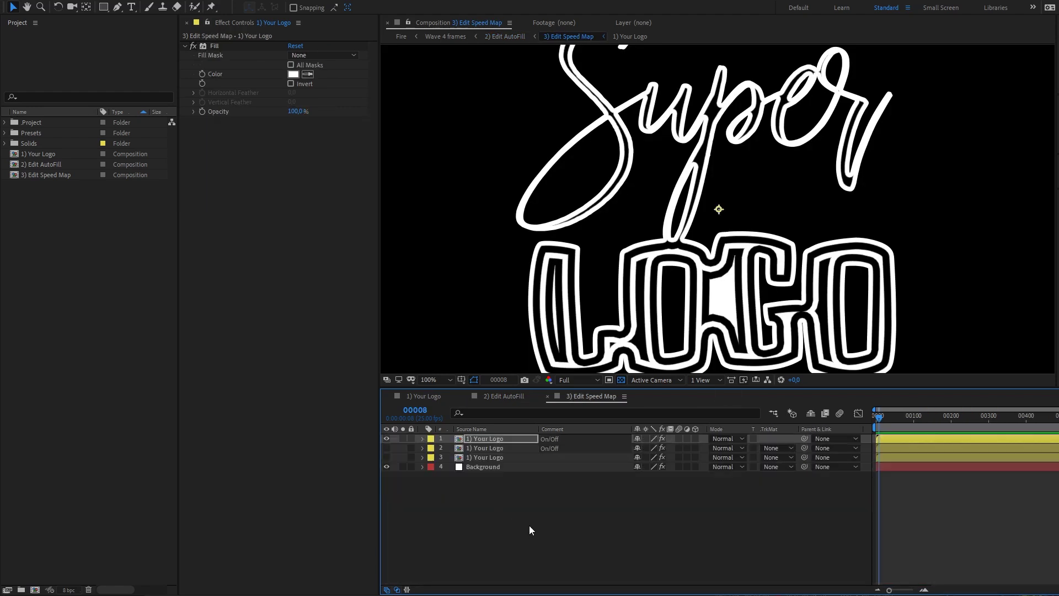
{"action": "left_click", "coordinate": [511, 396]}
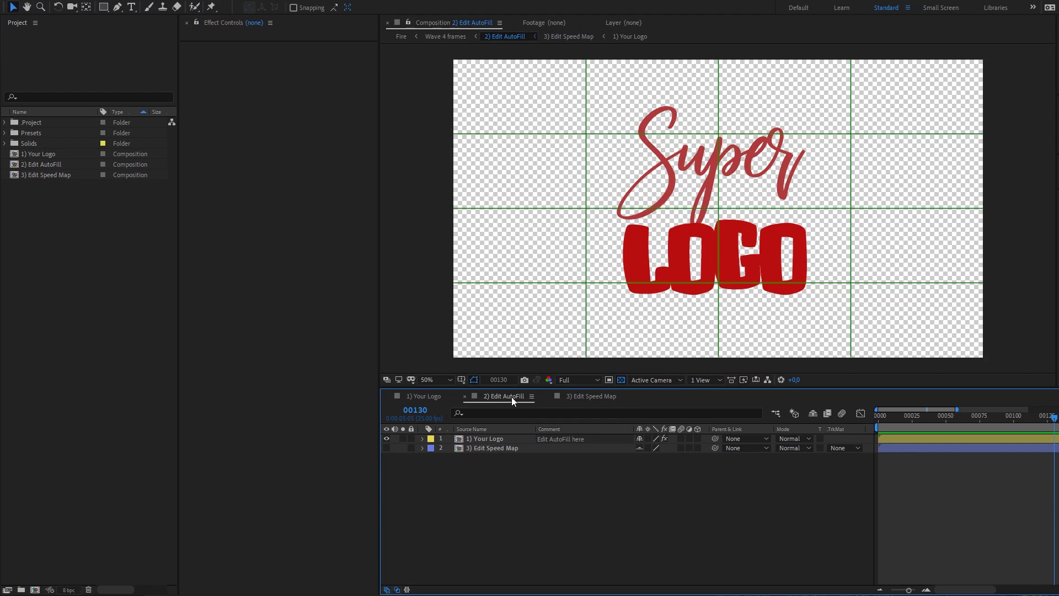